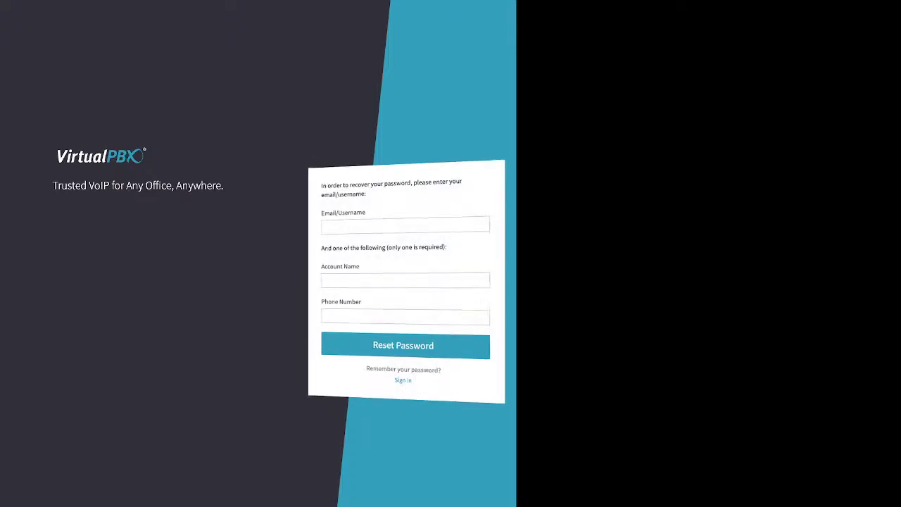
Review the email/username, account name and phone number fields of the password recovery form, and return to the sign-in form.
{"action": "left_click", "coordinate": [403, 225]}
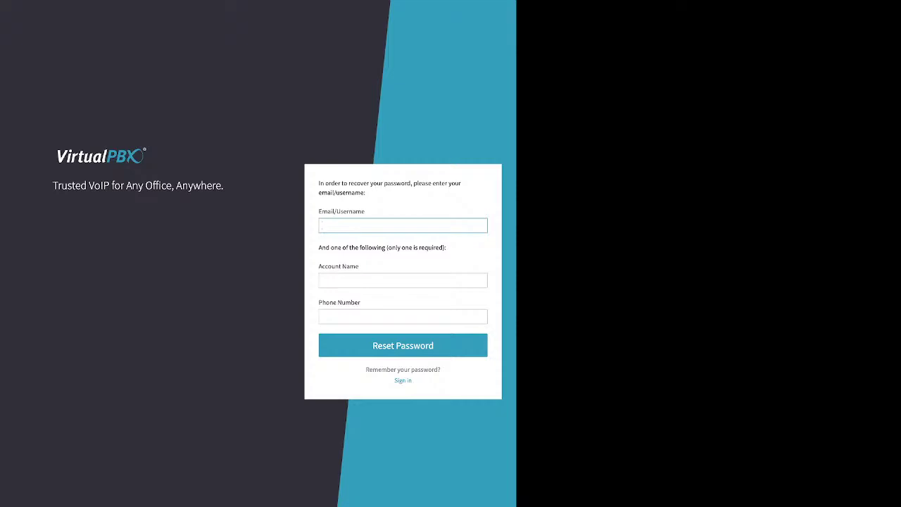
{"action": "left_click_drag", "start_coordinate": [319, 266], "coordinate": [359, 266]}
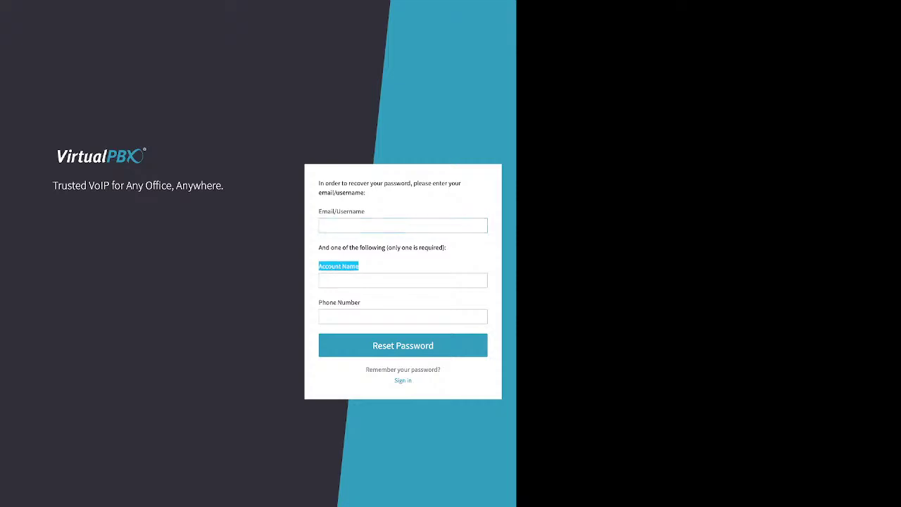
{"action": "left_click", "coordinate": [319, 302]}
{"action": "left_click_drag", "start_coordinate": [318, 302], "coordinate": [359, 302]}
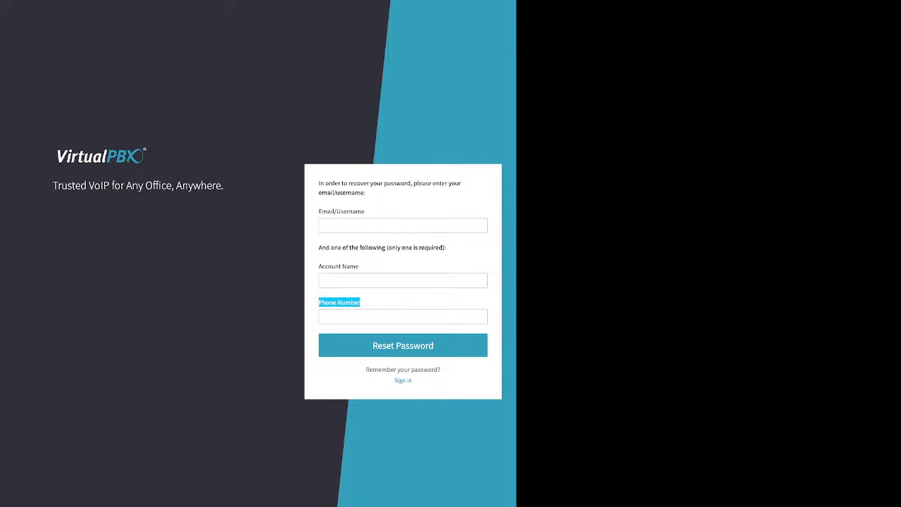
{"action": "left_click", "coordinate": [403, 380]}
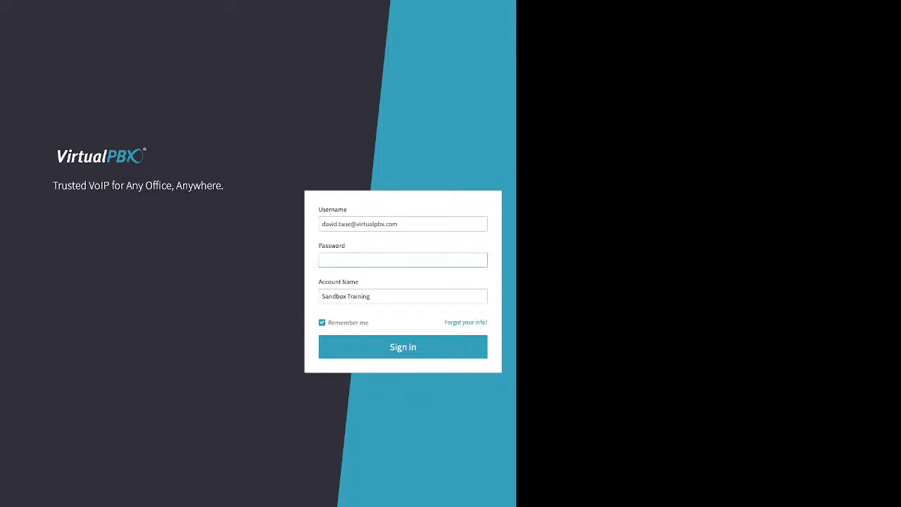
Enter the account password and sign in to the Sandbox Training account with Remember me kept enabled.
{"action": "type", "text": "******"}
{"action": "left_click_drag", "start_coordinate": [328, 322], "coordinate": [368, 323]}
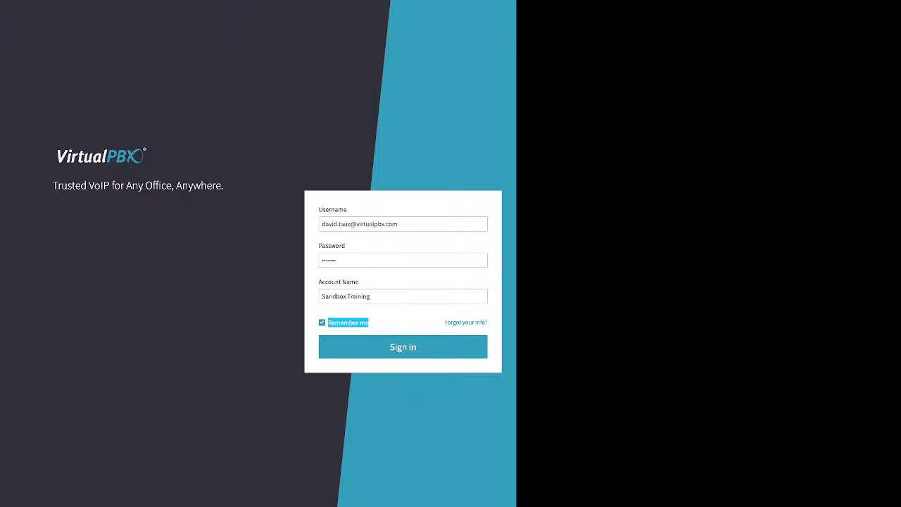
{"action": "left_click", "coordinate": [402, 347]}
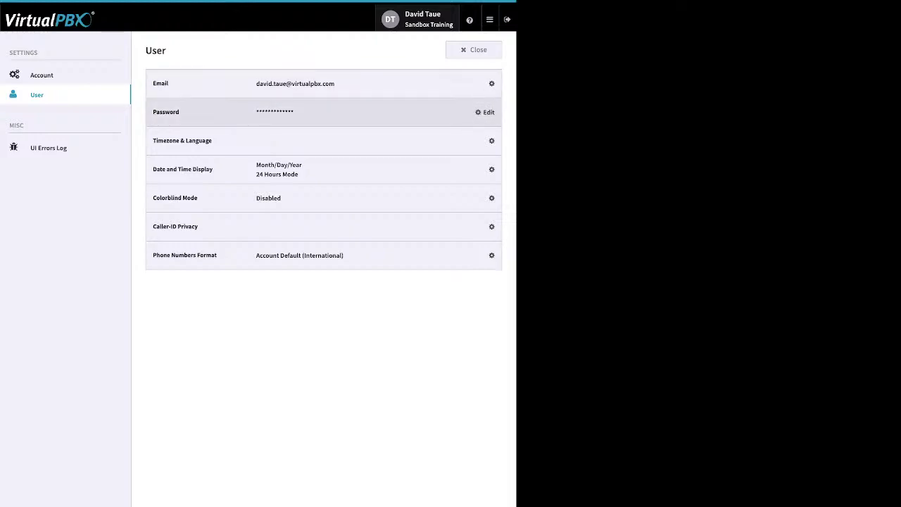
View the new-password form in the user settings and close it without changing the password.
{"action": "left_click", "coordinate": [486, 112]}
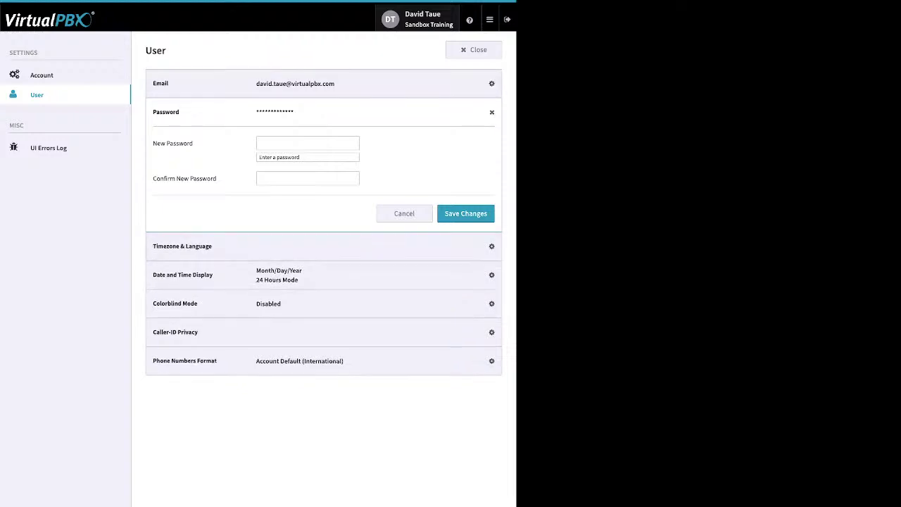
{"action": "left_click", "coordinate": [491, 112]}
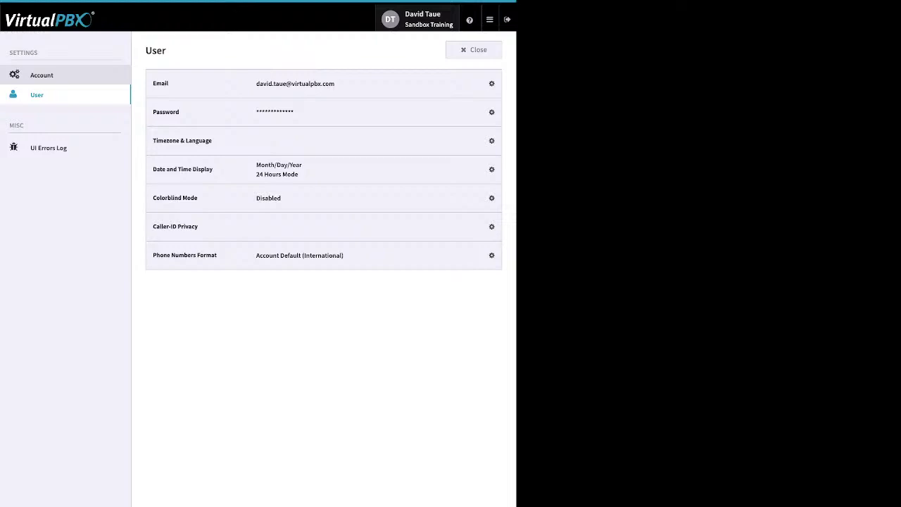
Review the technical contact and the timezone and language options in the account settings, and close the settings.
{"action": "left_click", "coordinate": [42, 74]}
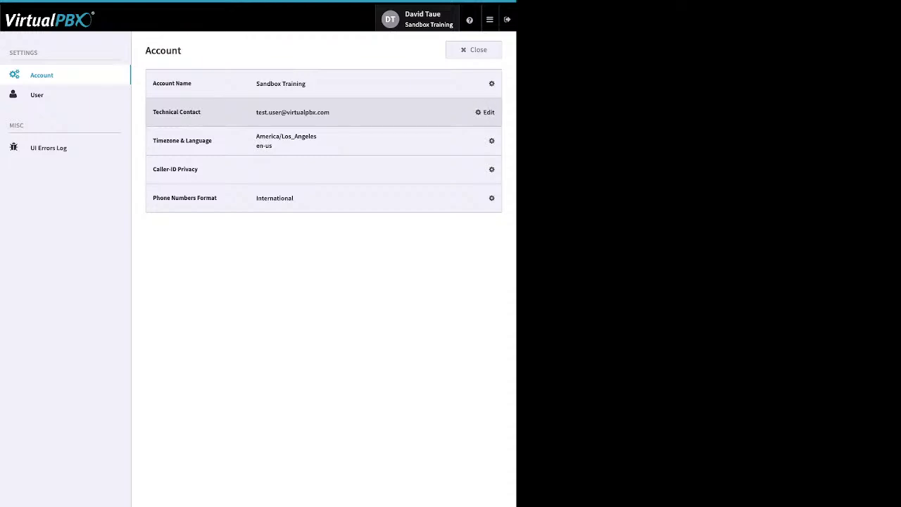
{"action": "left_click", "coordinate": [488, 112]}
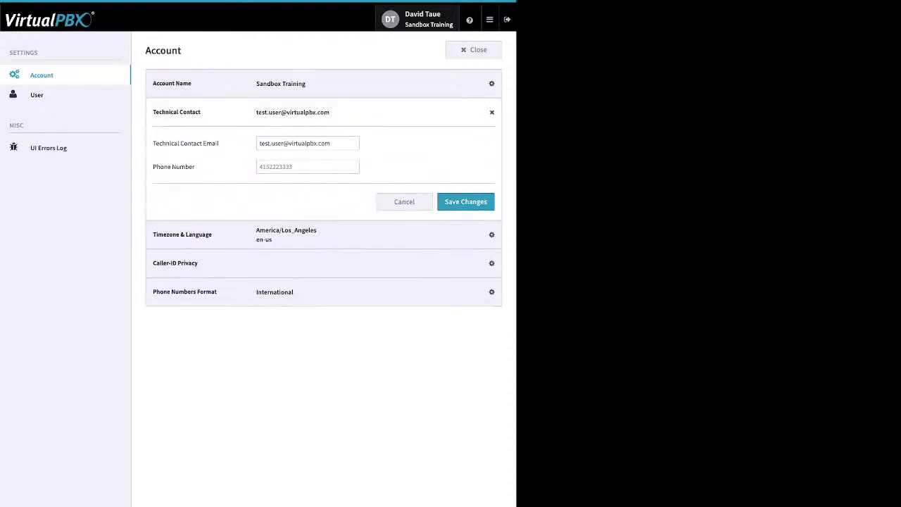
{"action": "left_click", "coordinate": [490, 112]}
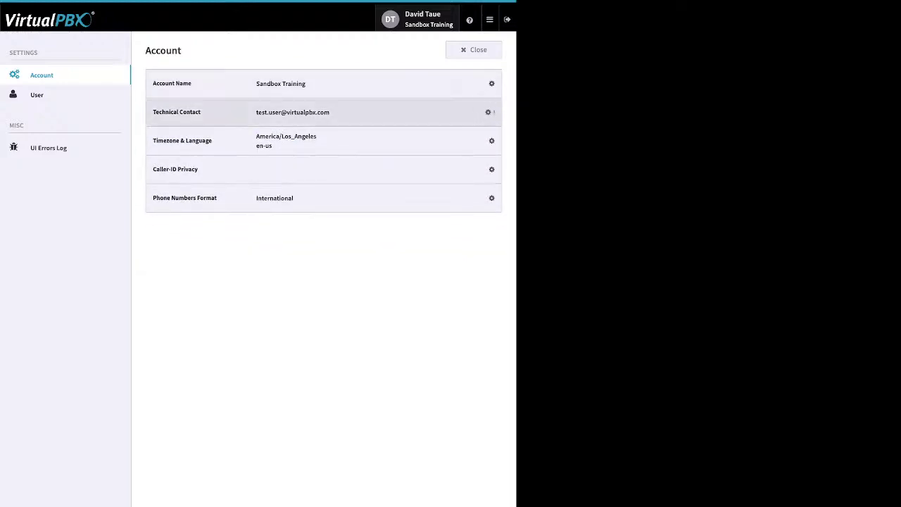
{"action": "left_click", "coordinate": [488, 141]}
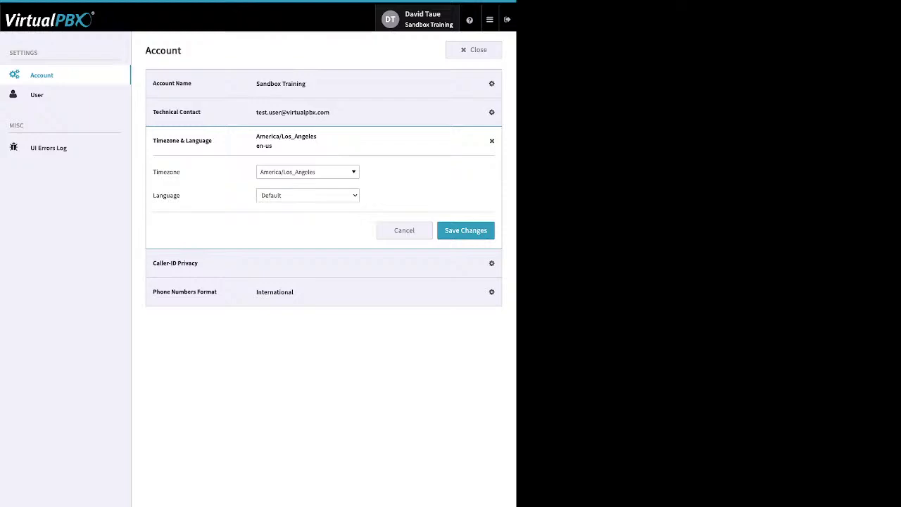
{"action": "left_click", "coordinate": [473, 50]}
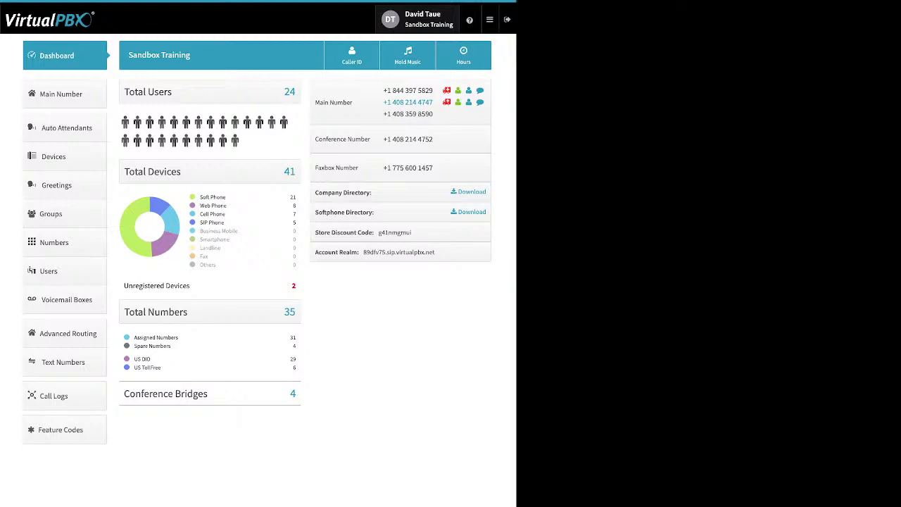
View the help options, including chat support and the webphone, and return to the dashboard.
{"action": "left_click", "coordinate": [469, 20]}
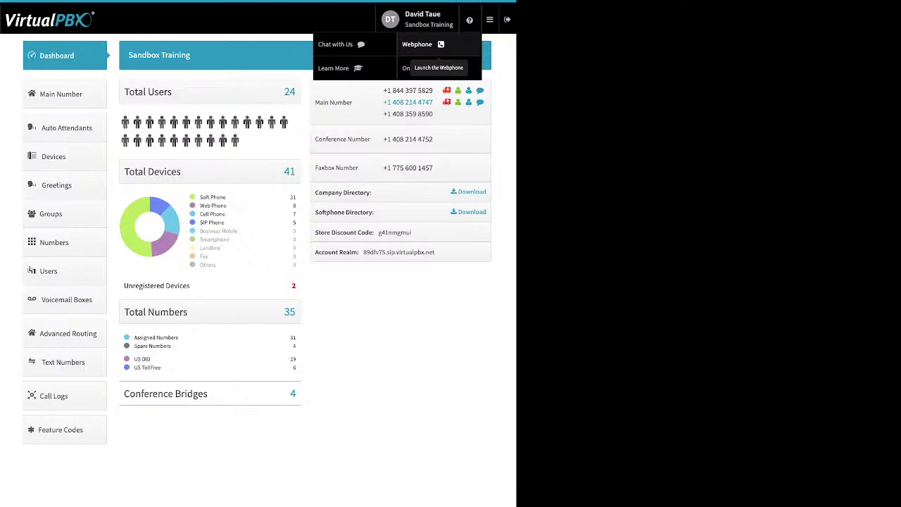
{"action": "left_click", "coordinate": [489, 19]}
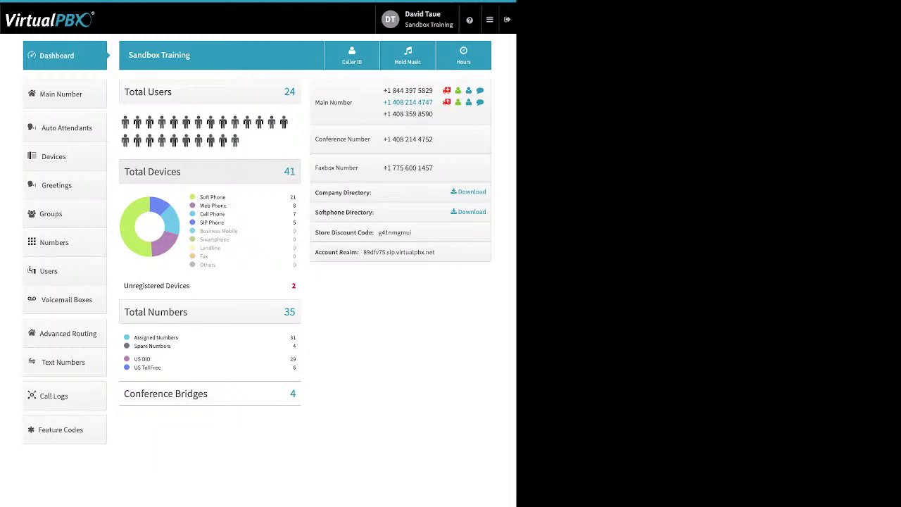
Examine the dashboard's device types, unregistered devices, assigned and spare numbers, US DID and toll-free numbers, and conference bridges.
{"action": "left_click_drag", "start_coordinate": [226, 197], "coordinate": [200, 197]}
{"action": "left_click", "coordinate": [247, 214]}
{"action": "left_click_drag", "start_coordinate": [226, 206], "coordinate": [199, 206]}
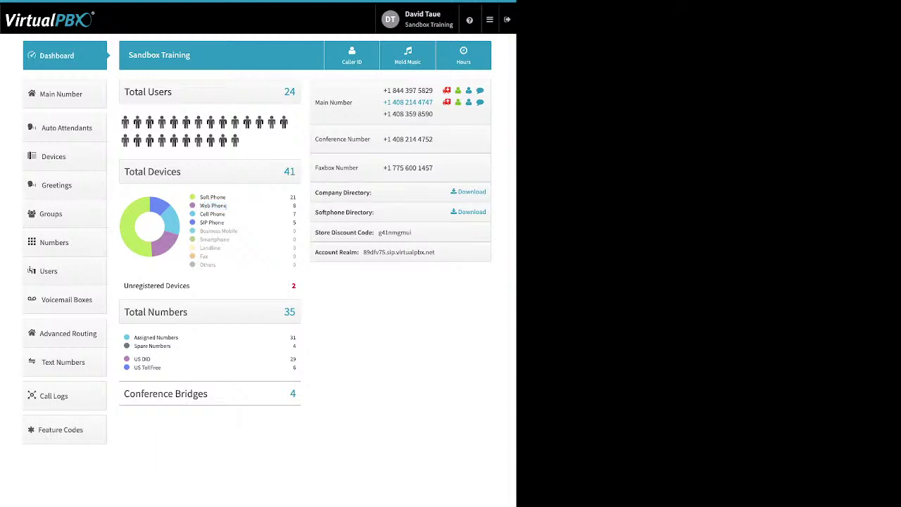
{"action": "left_click_drag", "start_coordinate": [225, 214], "coordinate": [199, 214]}
{"action": "left_click_drag", "start_coordinate": [225, 223], "coordinate": [200, 223]}
{"action": "left_click_drag", "start_coordinate": [190, 285], "coordinate": [161, 286]}
{"action": "left_click_drag", "start_coordinate": [133, 337], "coordinate": [171, 345]}
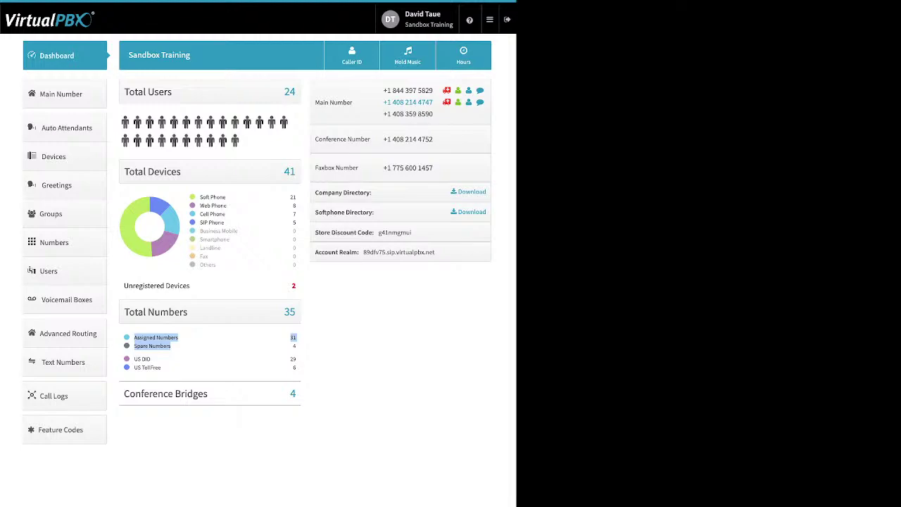
{"action": "left_click", "coordinate": [174, 346]}
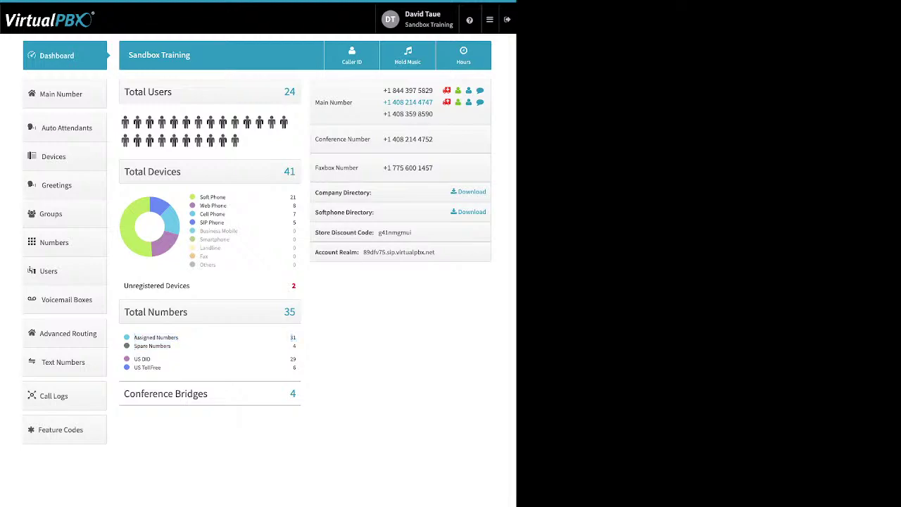
{"action": "left_click_drag", "start_coordinate": [160, 367], "coordinate": [134, 358]}
{"action": "left_click", "coordinate": [292, 360]}
{"action": "left_click_drag", "start_coordinate": [209, 395], "coordinate": [152, 395]}
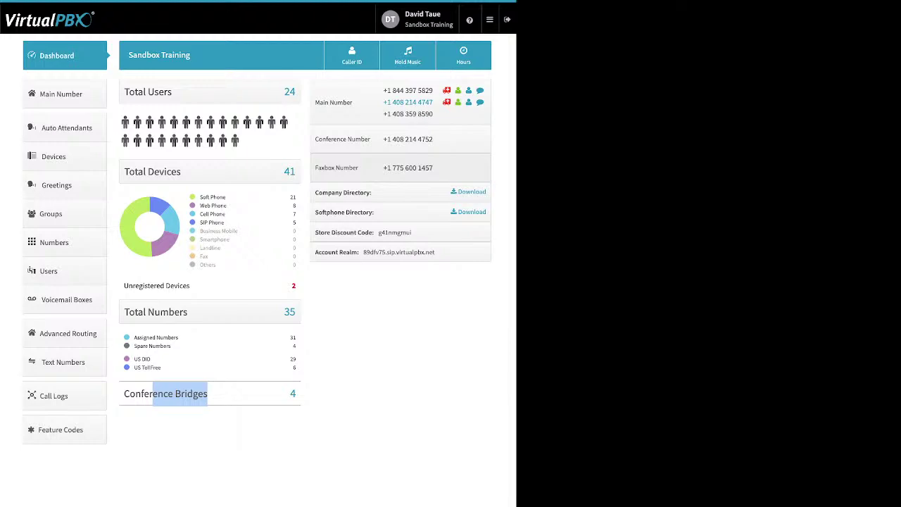
Examine the dashboard's company directory, softphone directory, store discount code and account realm entries.
{"action": "left_click_drag", "start_coordinate": [372, 193], "coordinate": [315, 192]}
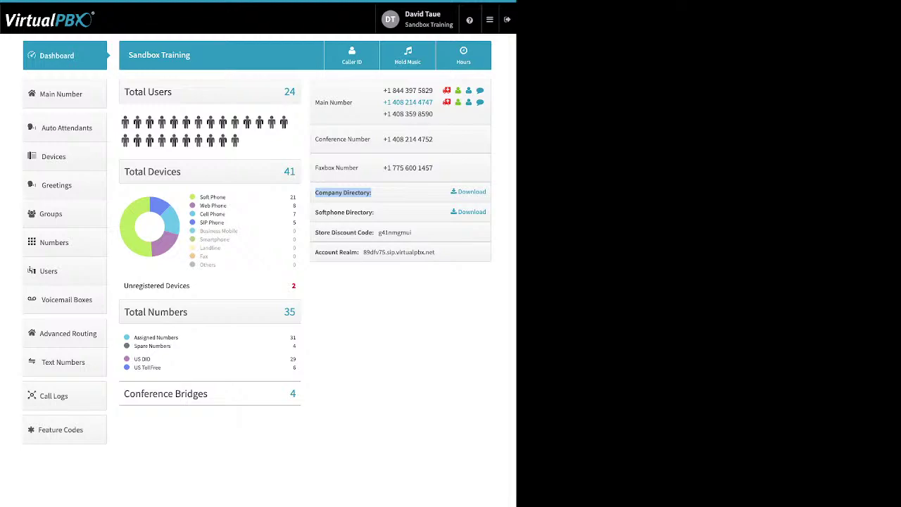
{"action": "left_click_drag", "start_coordinate": [374, 212], "coordinate": [314, 212]}
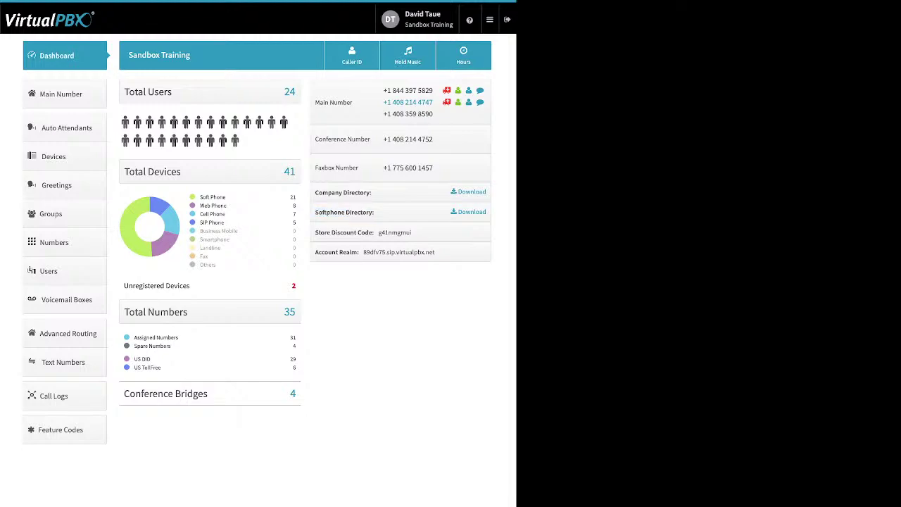
{"action": "left_click_drag", "start_coordinate": [315, 233], "coordinate": [373, 233]}
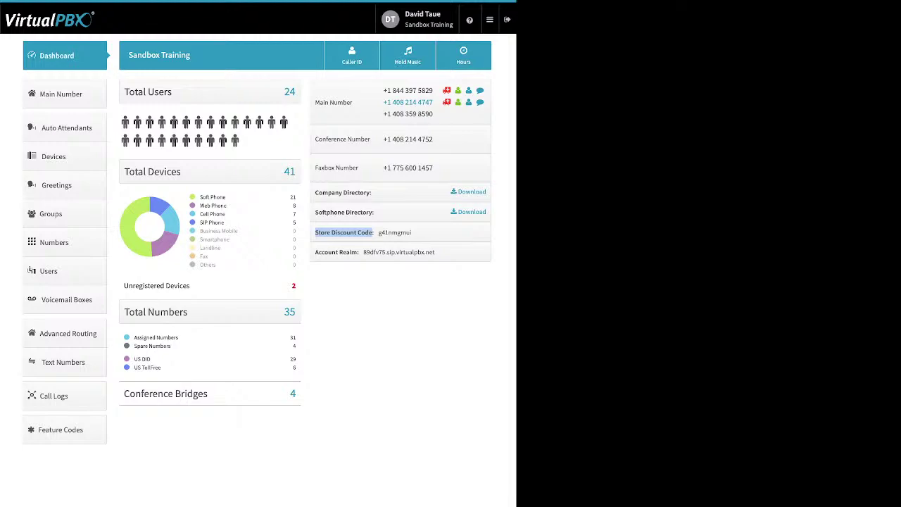
{"action": "left_click_drag", "start_coordinate": [315, 252], "coordinate": [369, 252]}
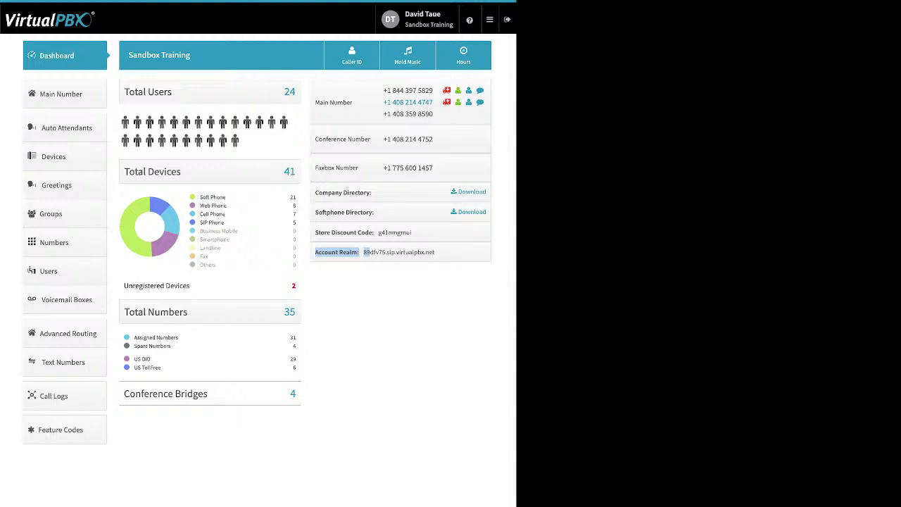
{"action": "left_click", "coordinate": [392, 284]}
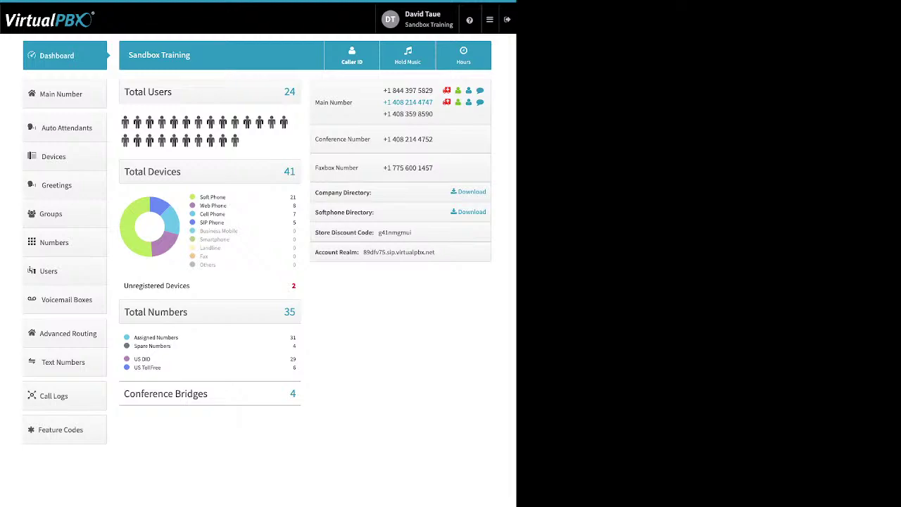
Review the company caller ID name and emergency (E911) information, and save the caller ID settings.
{"action": "left_click", "coordinate": [352, 55]}
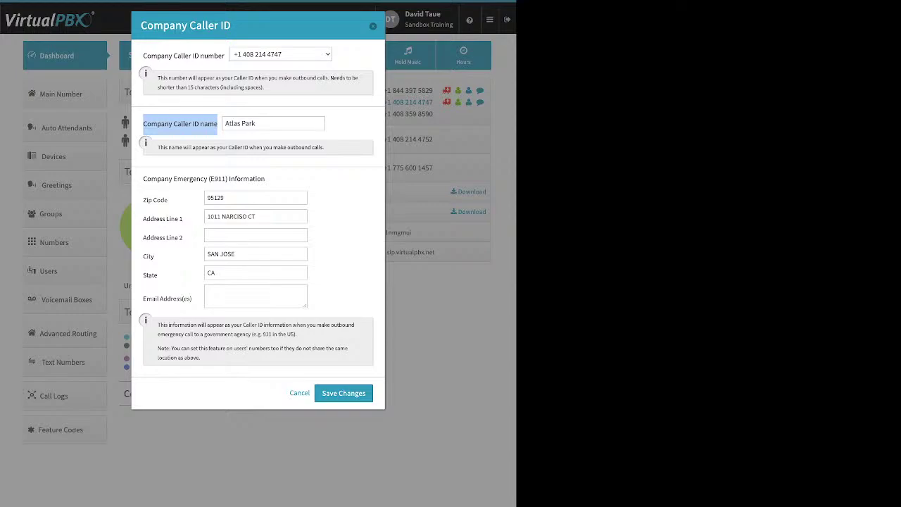
{"action": "triple_click", "coordinate": [240, 124]}
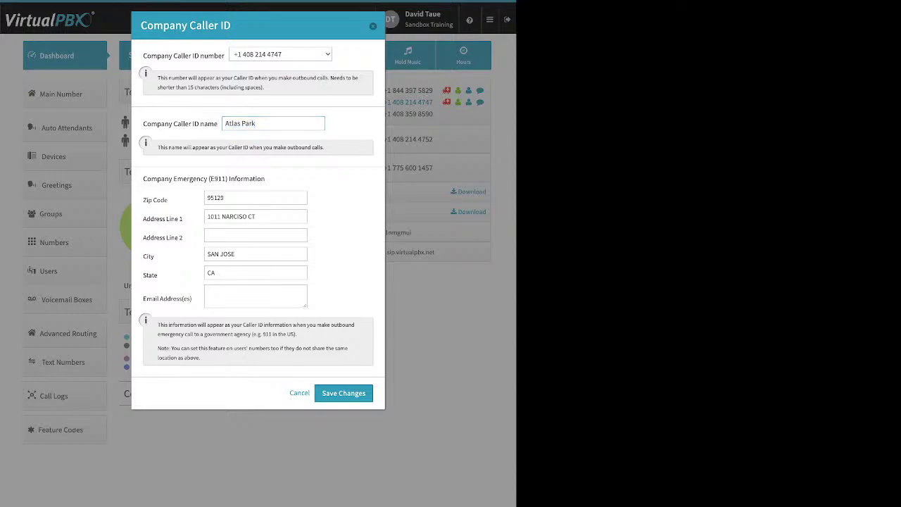
{"action": "mouse_move", "coordinate": [143, 178]}
{"action": "left_mouse_down"}
{"action": "mouse_move", "coordinate": [169, 200]}
{"action": "mouse_move", "coordinate": [222, 178]}
{"action": "mouse_move", "coordinate": [265, 178]}
{"action": "left_mouse_up"}
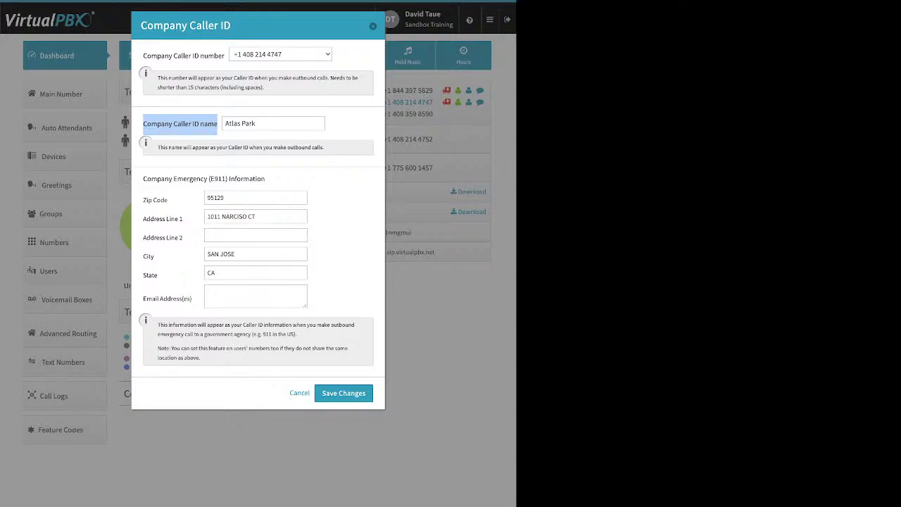
{"action": "left_click", "coordinate": [344, 393]}
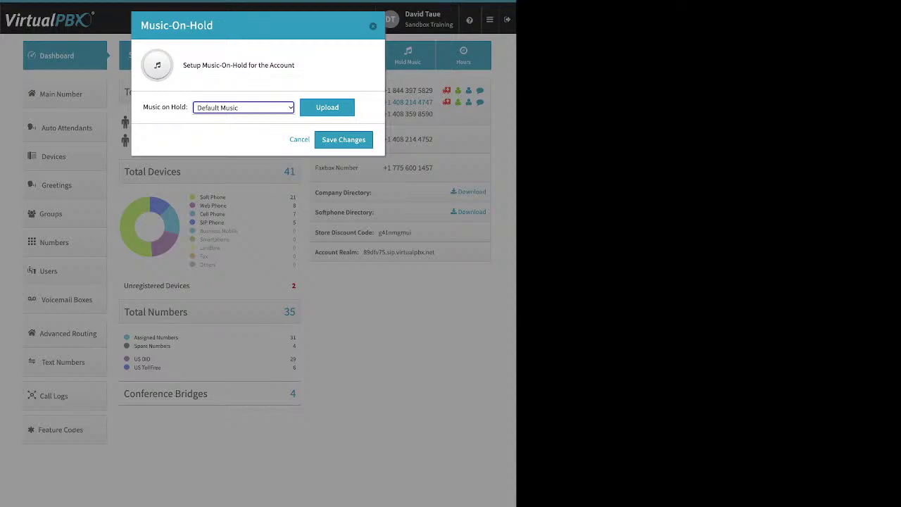
Show the file upload option for the account's music on hold and close the dialog without saving.
{"action": "key", "text": "Tab"}
{"action": "key", "text": "Return"}
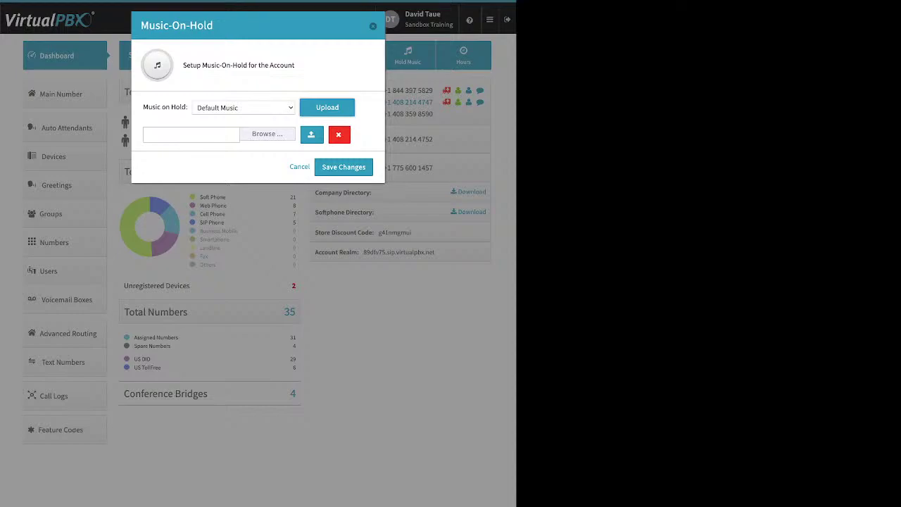
{"action": "key", "text": "Escape"}
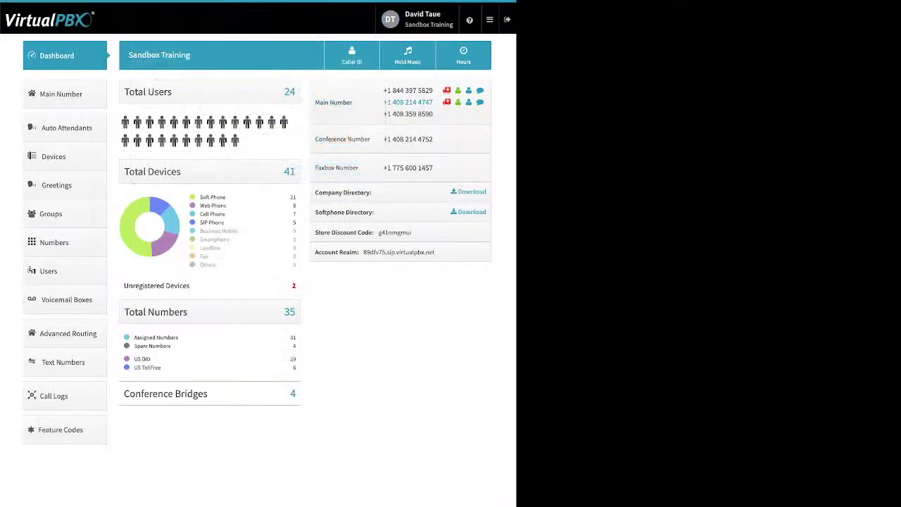
Add the third spare number listed to the Main Company Numbers.
{"action": "left_click", "coordinate": [60, 93]}
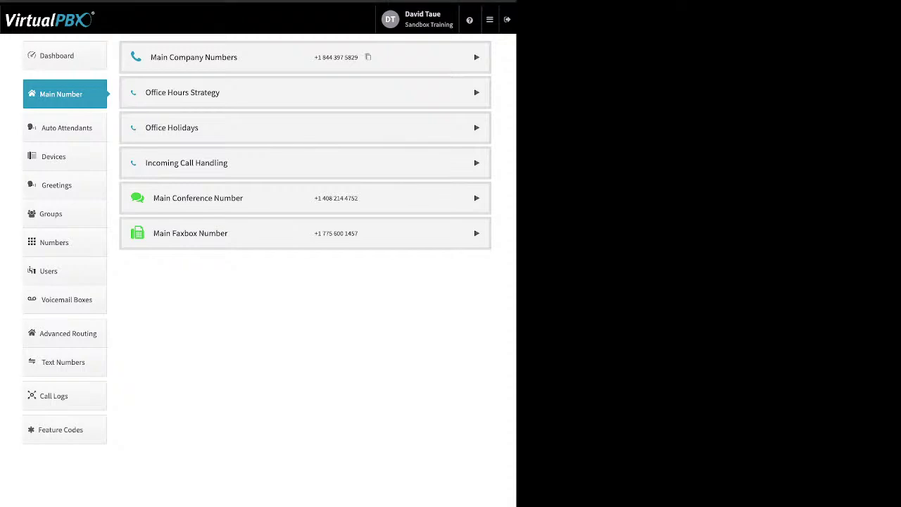
{"action": "left_click", "coordinate": [477, 57]}
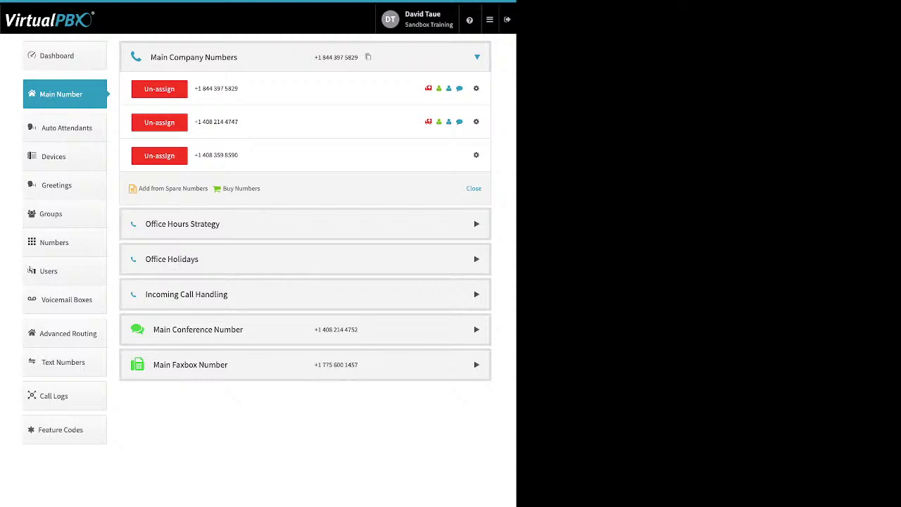
{"action": "left_click_drag", "start_coordinate": [261, 189], "coordinate": [138, 188]}
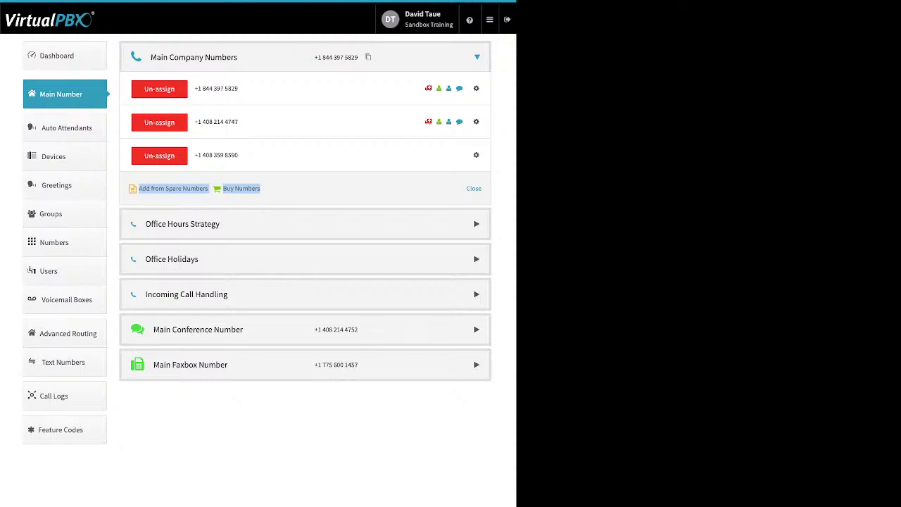
{"action": "left_click", "coordinate": [173, 188]}
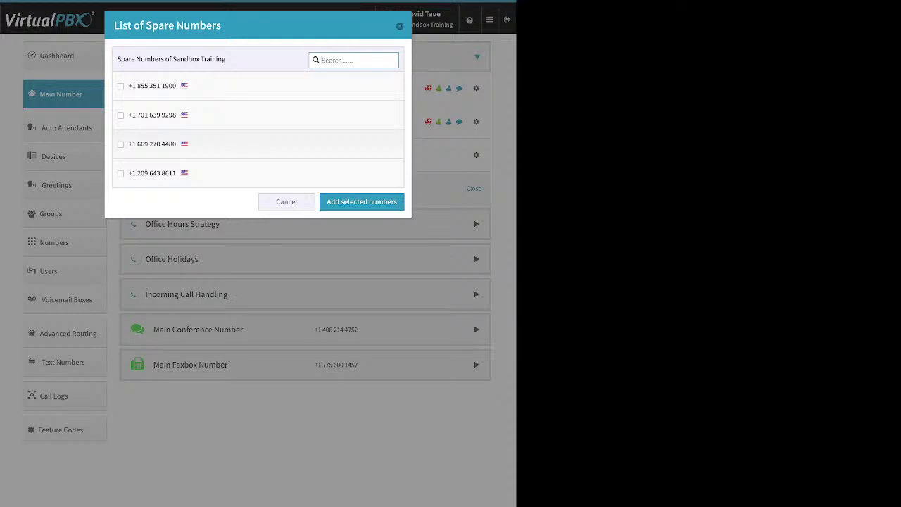
{"action": "left_click", "coordinate": [121, 144]}
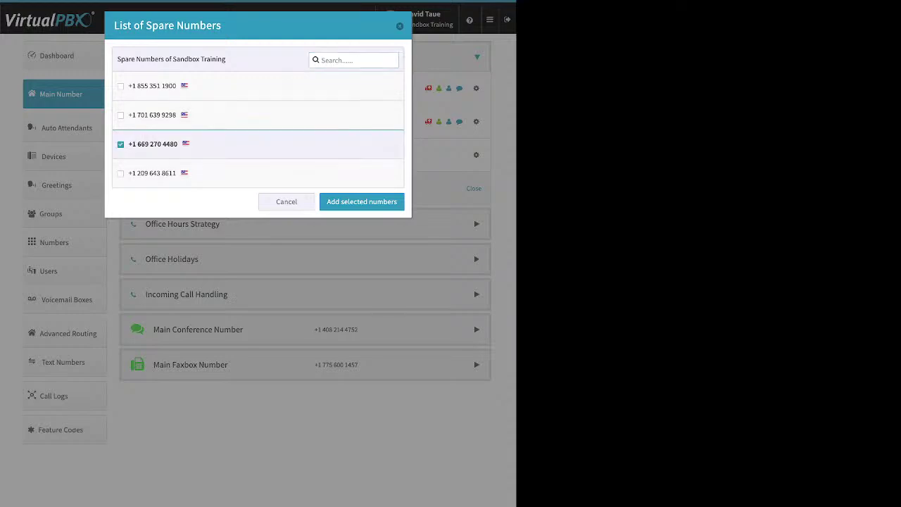
{"action": "left_click", "coordinate": [361, 201]}
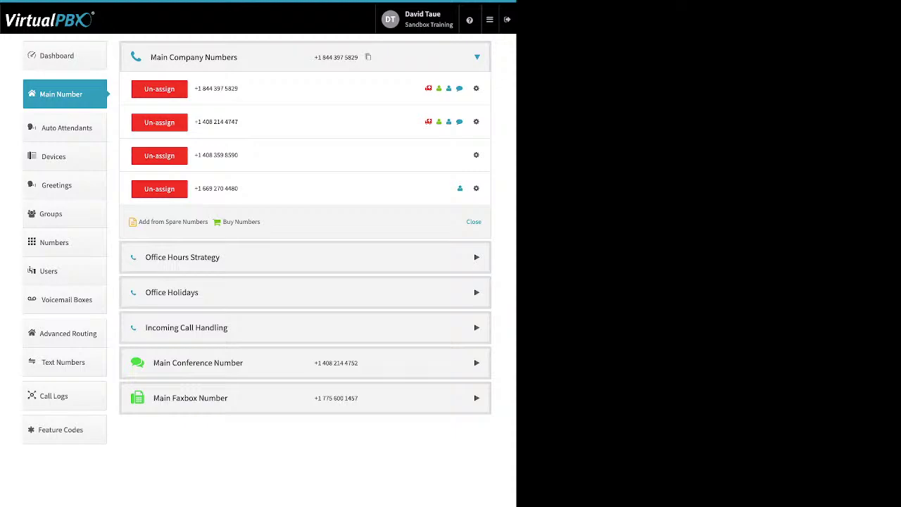
Buy the second available toll-free number with the 85* prefix for the Main Company Numbers.
{"action": "left_click", "coordinate": [241, 222]}
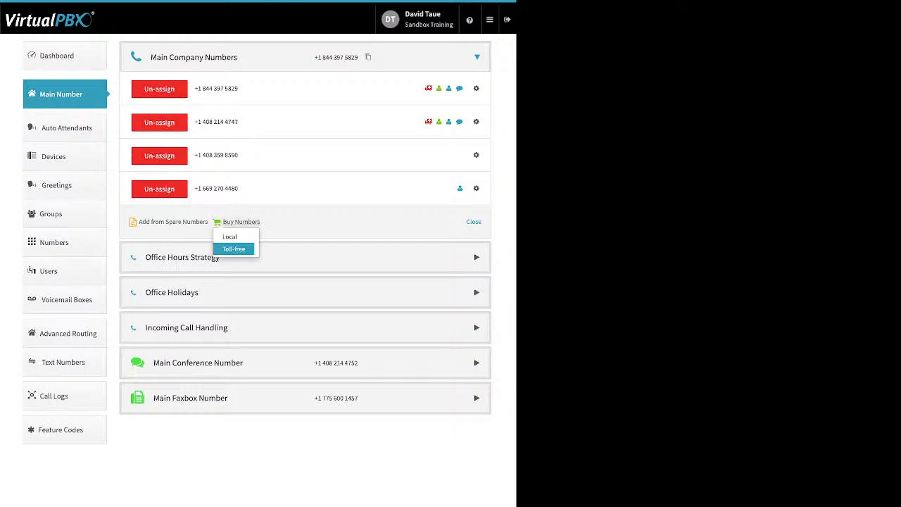
{"action": "left_click", "coordinate": [233, 249]}
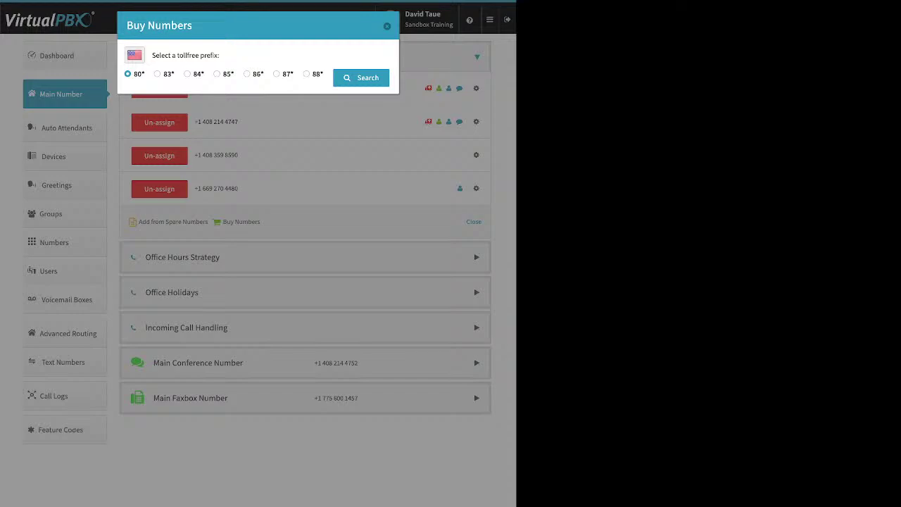
{"action": "left_click", "coordinate": [217, 74]}
{"action": "left_click", "coordinate": [361, 78]}
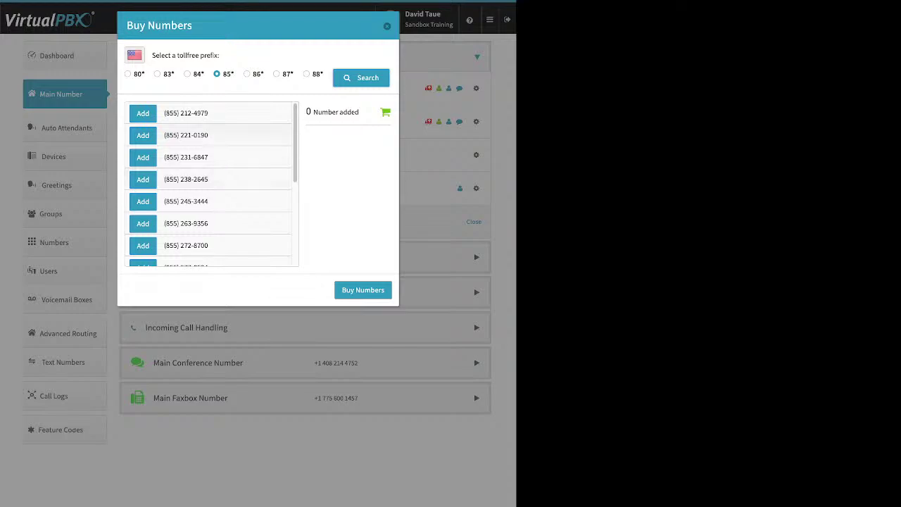
{"action": "left_click", "coordinate": [143, 135]}
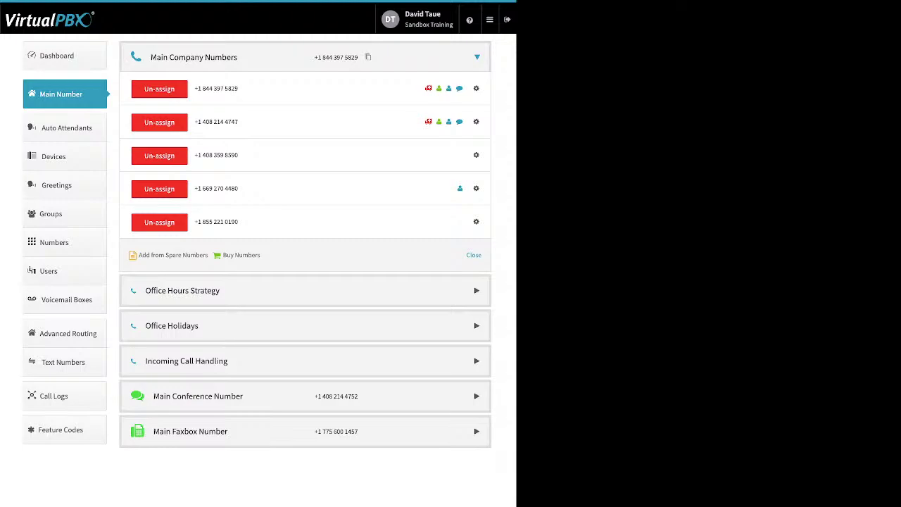
Search for local United States numbers to buy in area code 310, and return to the search form.
{"action": "left_click", "coordinate": [241, 255]}
{"action": "left_click", "coordinate": [229, 270]}
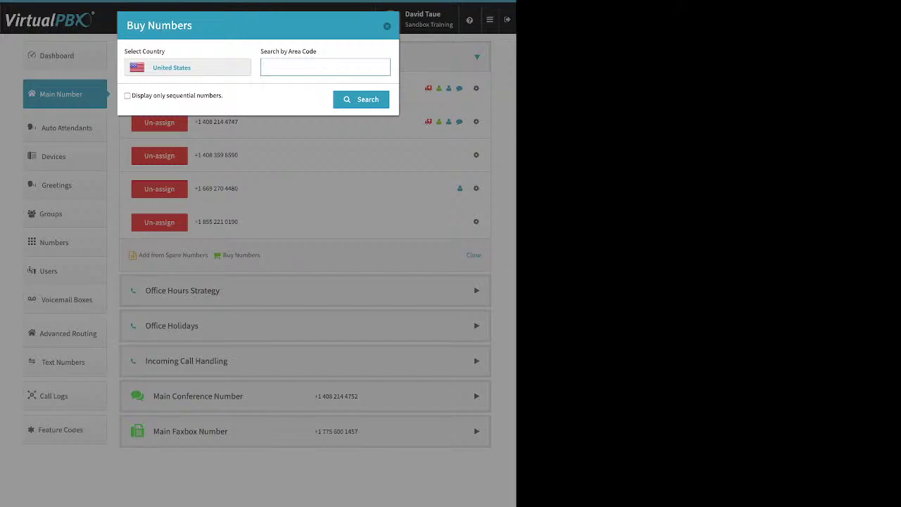
{"action": "type", "text": "310"}
{"action": "key", "text": "Return"}
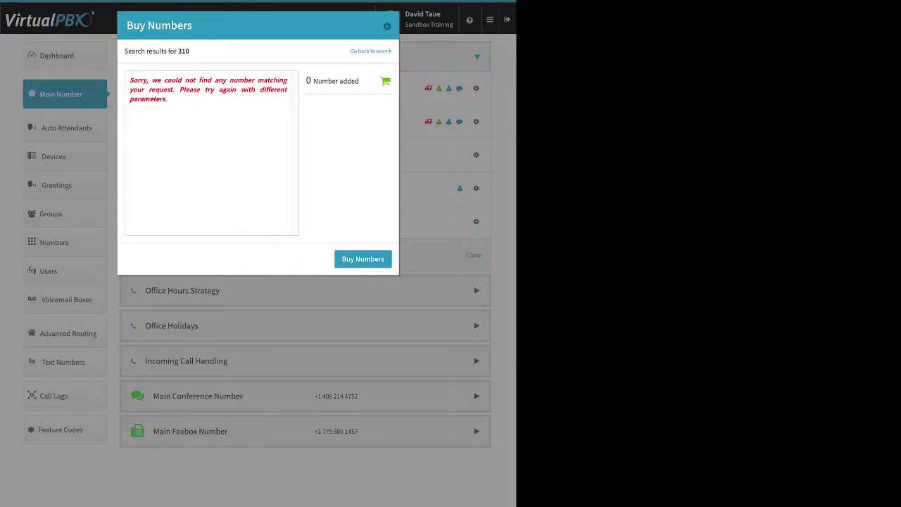
{"action": "triple_click", "coordinate": [209, 90]}
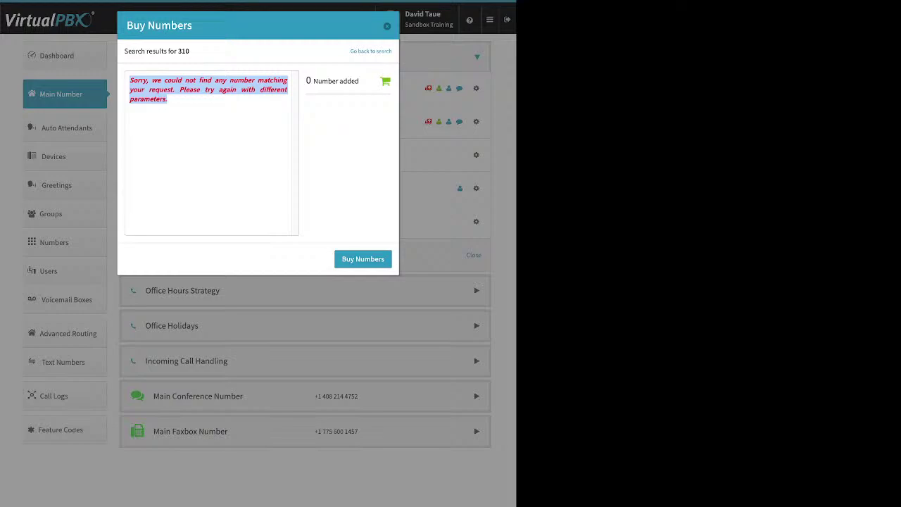
{"action": "left_click", "coordinate": [371, 51]}
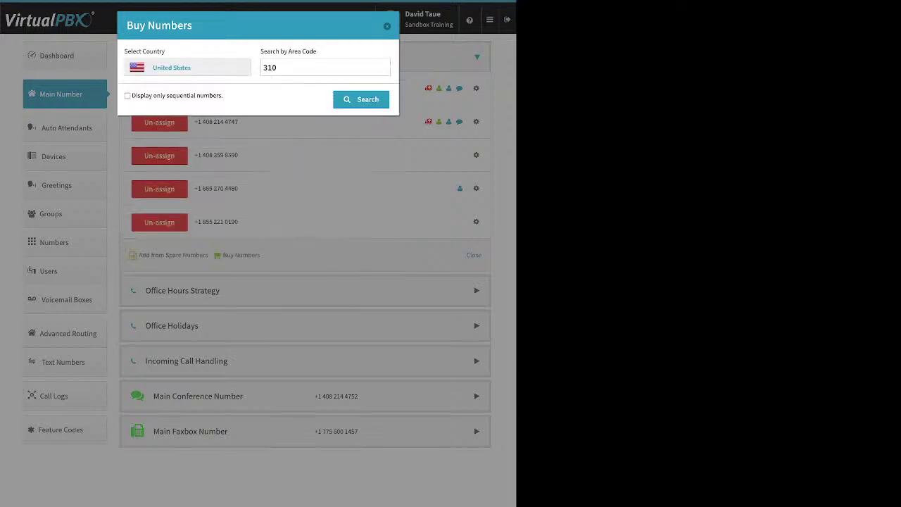
Search local numbers by area code 424 and buy the fifth number listed.
{"action": "left_click", "coordinate": [323, 68]}
{"action": "key", "text": "ctrl+a"}
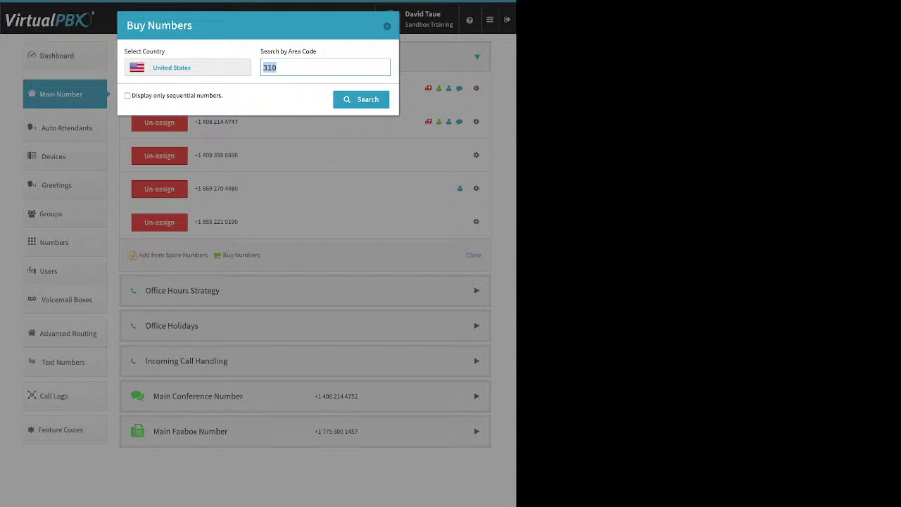
{"action": "type", "text": "424"}
{"action": "key", "text": "Return"}
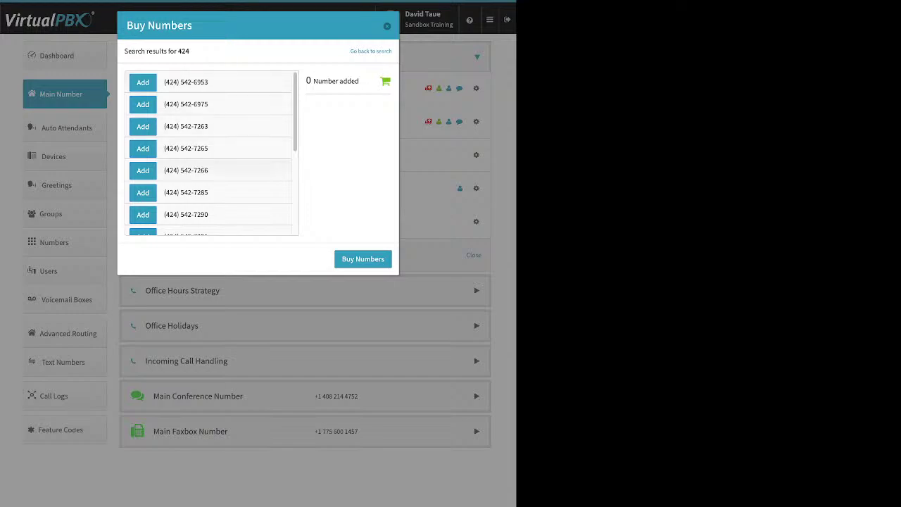
{"action": "left_click", "coordinate": [143, 170]}
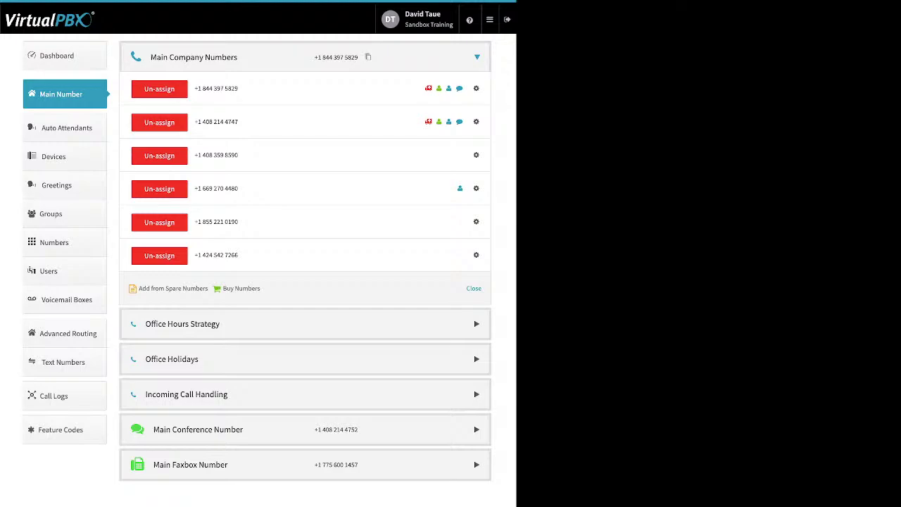
Turn on Inbound Caller ID Name for the purchased toll-free 855 number and save the changes.
{"action": "left_click", "coordinate": [476, 221]}
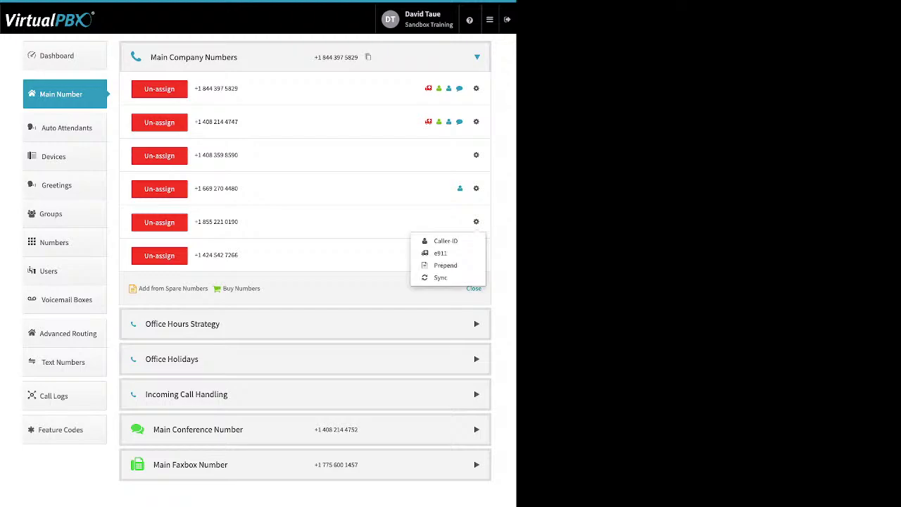
{"action": "left_click", "coordinate": [446, 241]}
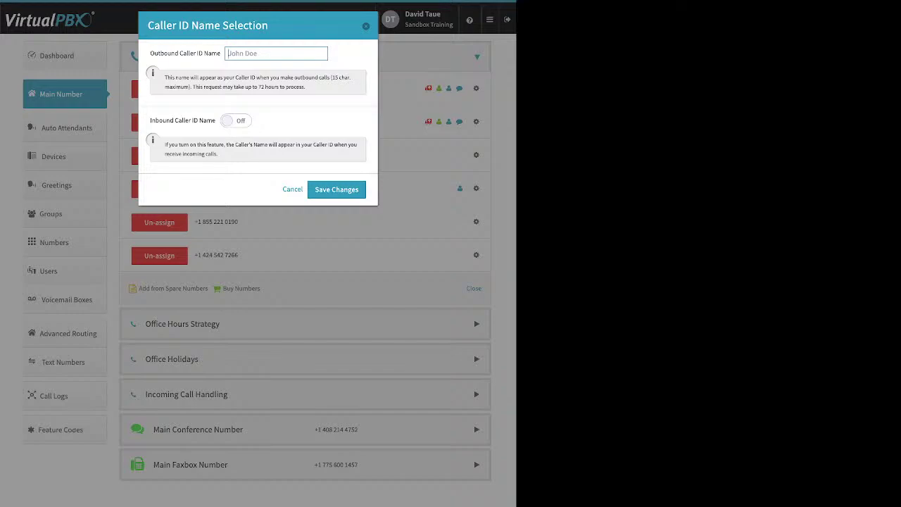
{"action": "left_click", "coordinate": [235, 120]}
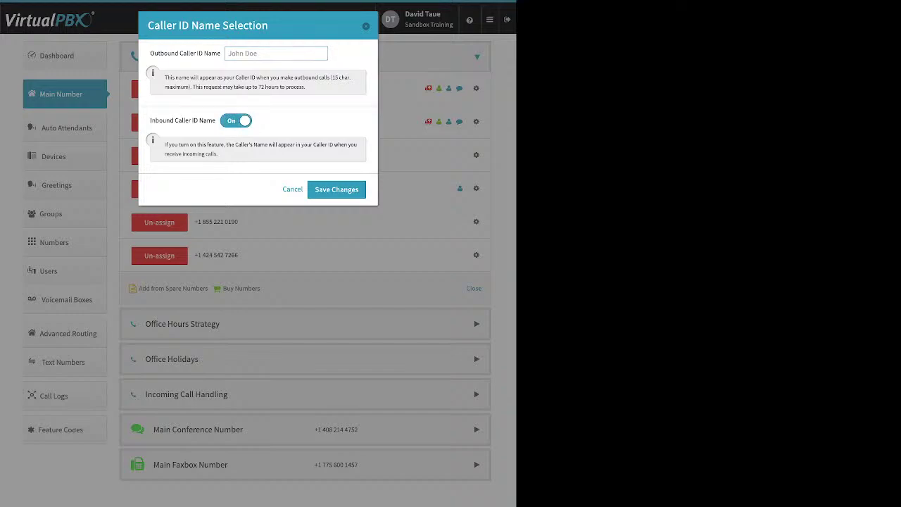
{"action": "left_click_drag", "start_coordinate": [149, 120], "coordinate": [215, 121]}
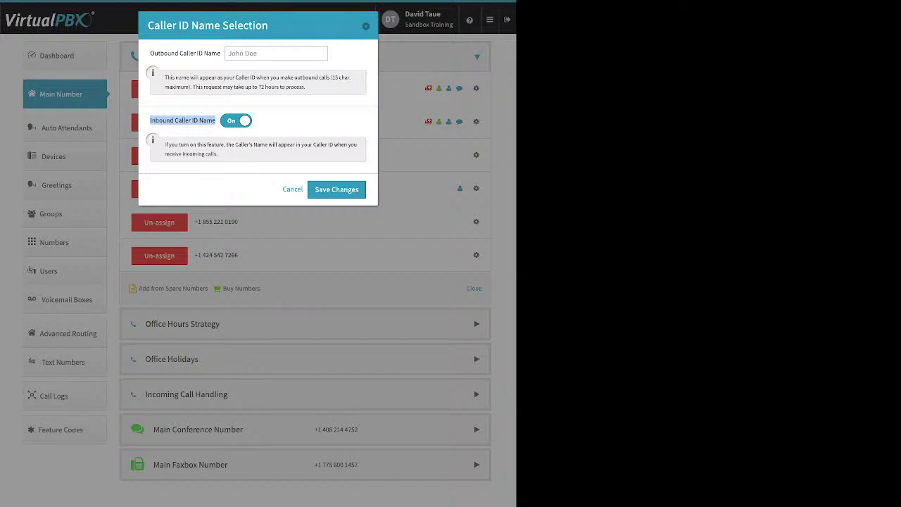
{"action": "left_click", "coordinate": [336, 189]}
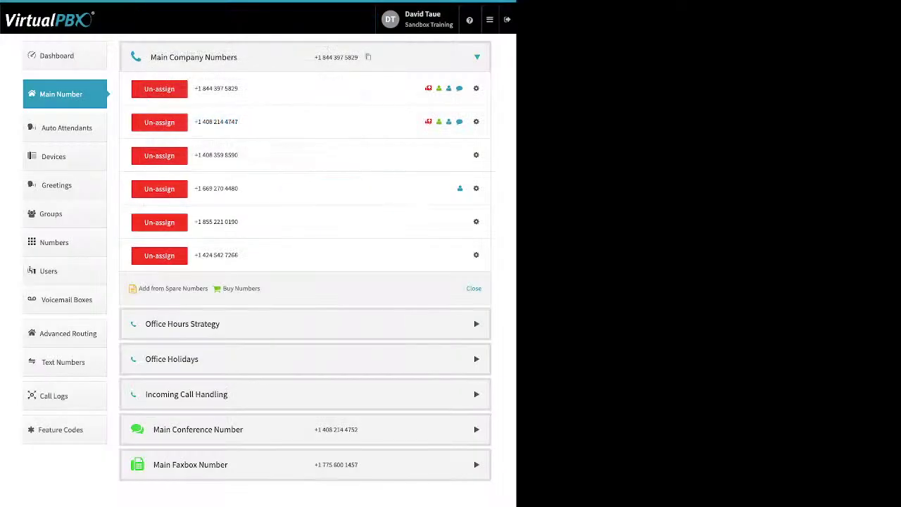
View the E911 location form for the toll-free 855 number and close it without saving.
{"action": "left_click", "coordinate": [476, 222]}
{"action": "left_click", "coordinate": [443, 252]}
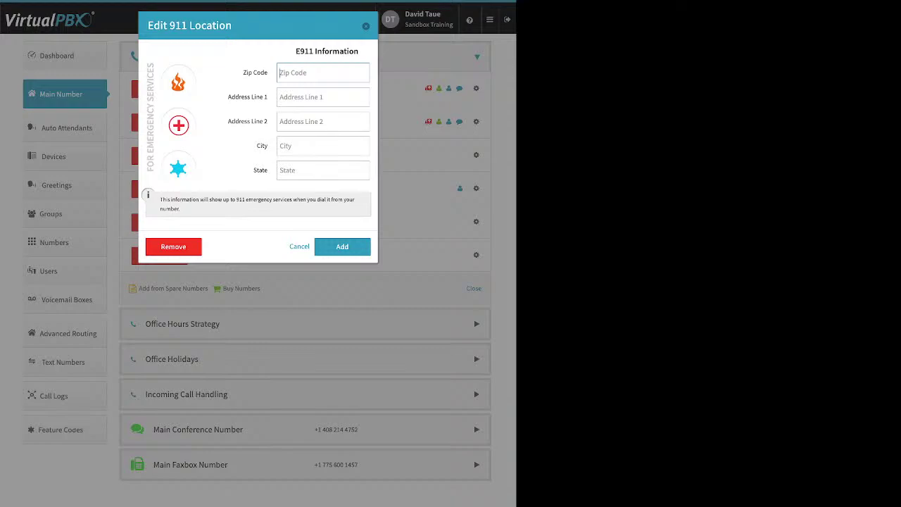
{"action": "key", "text": "Escape"}
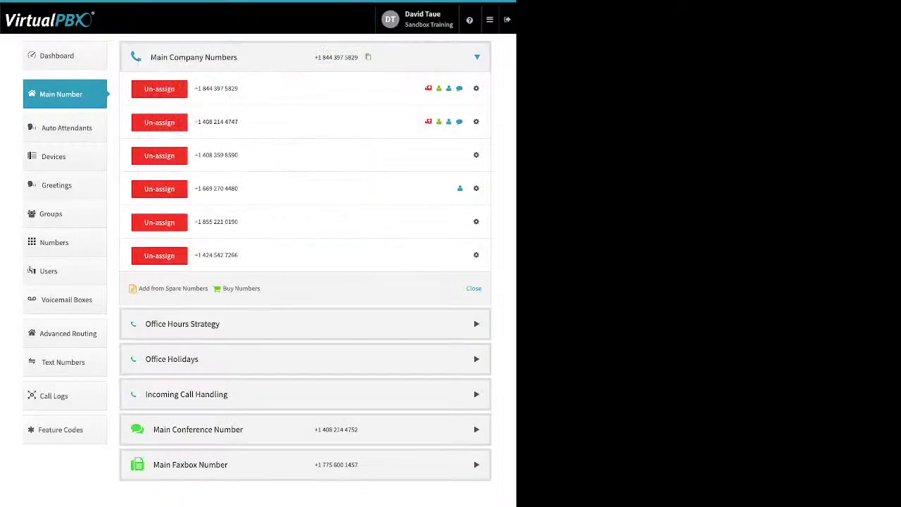
Set the prepend text of the toll-free 855 number to "Big Promo" and save it.
{"action": "left_click", "coordinate": [476, 222]}
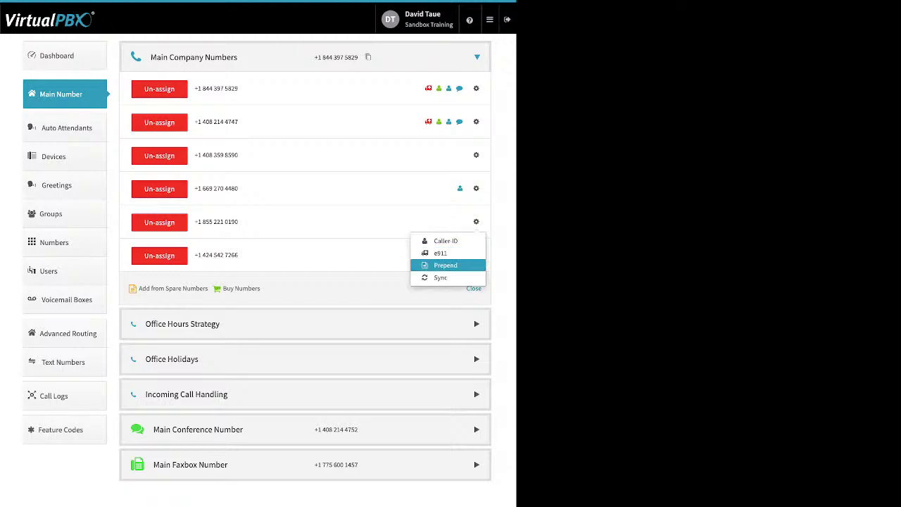
{"action": "left_click", "coordinate": [445, 265]}
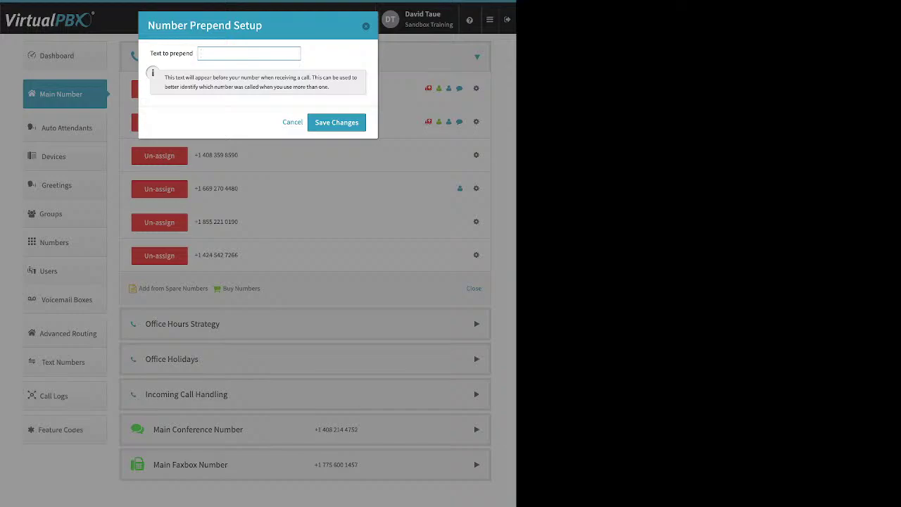
{"action": "type", "text": "Big Promo"}
{"action": "key", "text": "Return"}
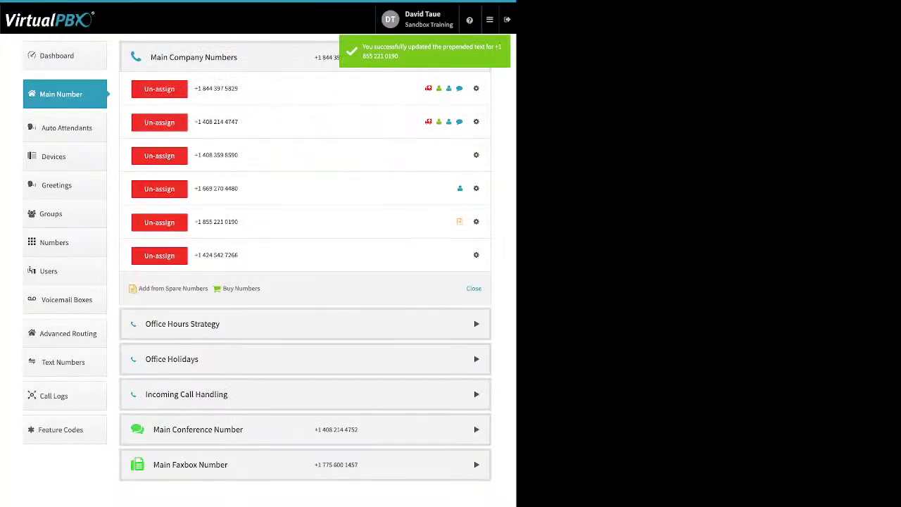
{"action": "left_click_drag", "start_coordinate": [238, 222], "coordinate": [203, 222]}
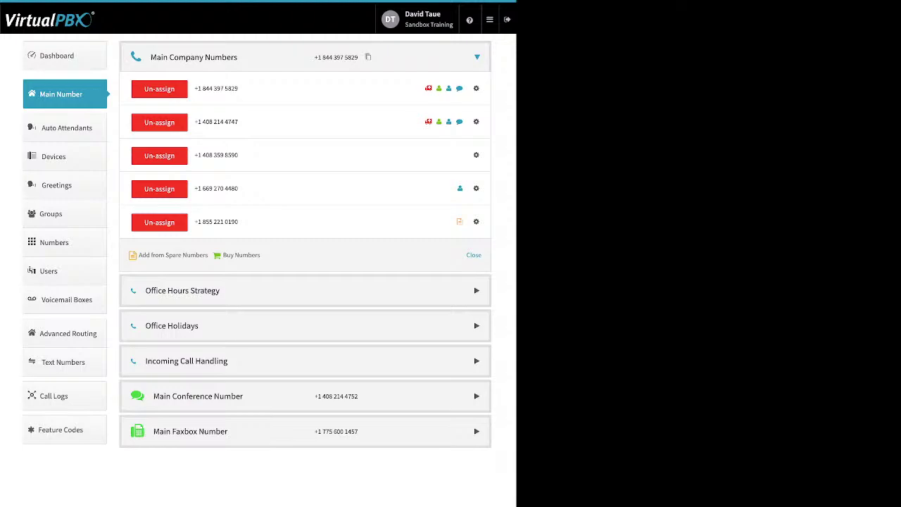
Review the 24 hours Open Office and Custom Office Hours options and the Monday row in Office Hours Strategy.
{"action": "left_click", "coordinate": [182, 290]}
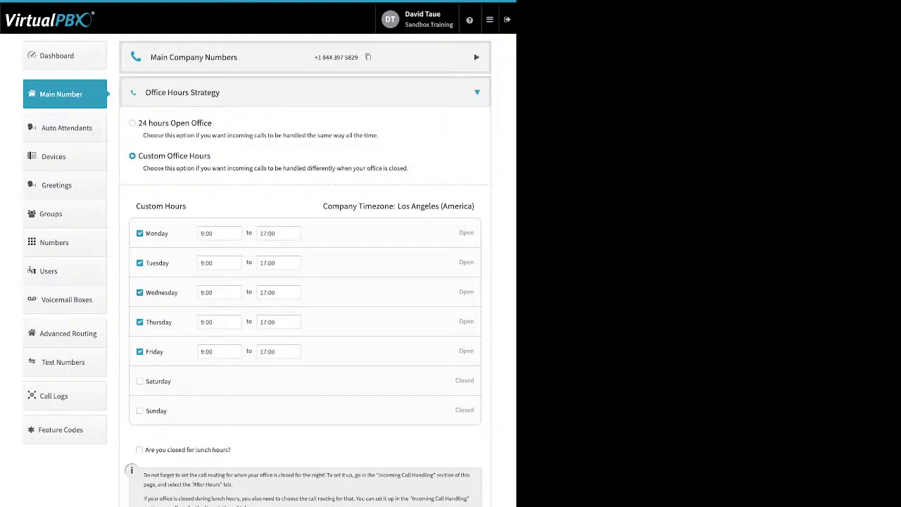
{"action": "left_click_drag", "start_coordinate": [212, 122], "coordinate": [138, 122]}
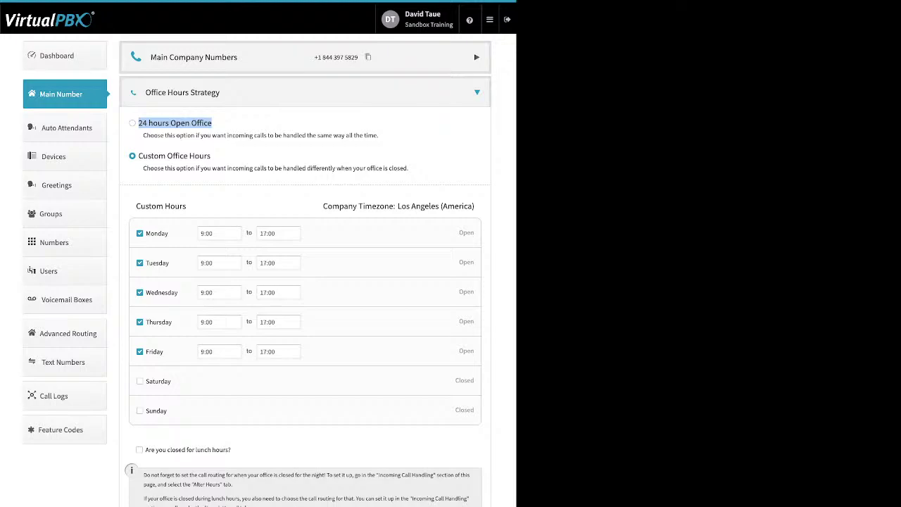
{"action": "left_click_drag", "start_coordinate": [212, 156], "coordinate": [159, 155]}
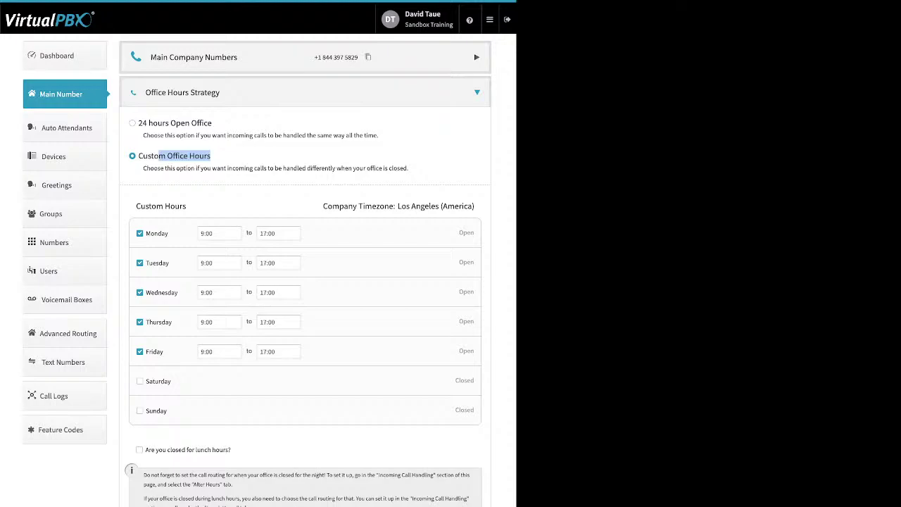
{"action": "left_click_drag", "start_coordinate": [169, 233], "coordinate": [145, 233]}
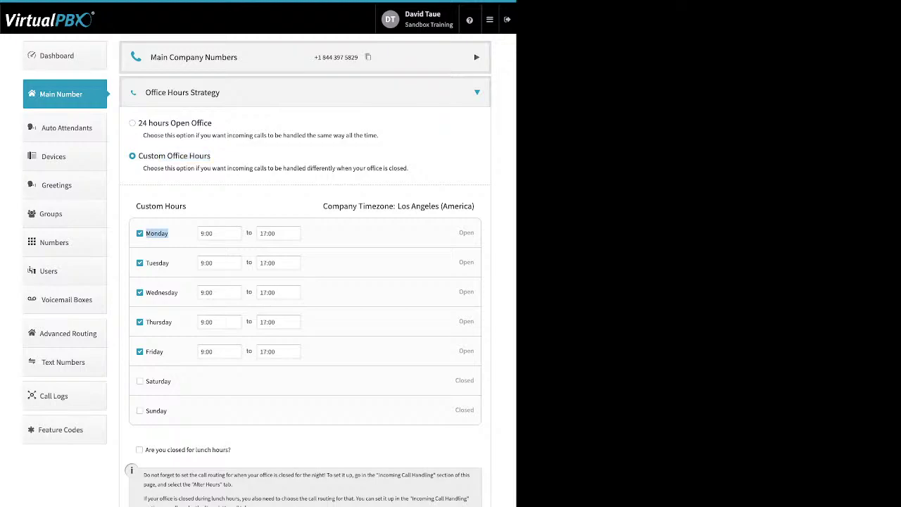
Set Monday's custom office hours to 9:00 to 17:00.
{"action": "left_click", "coordinate": [215, 233]}
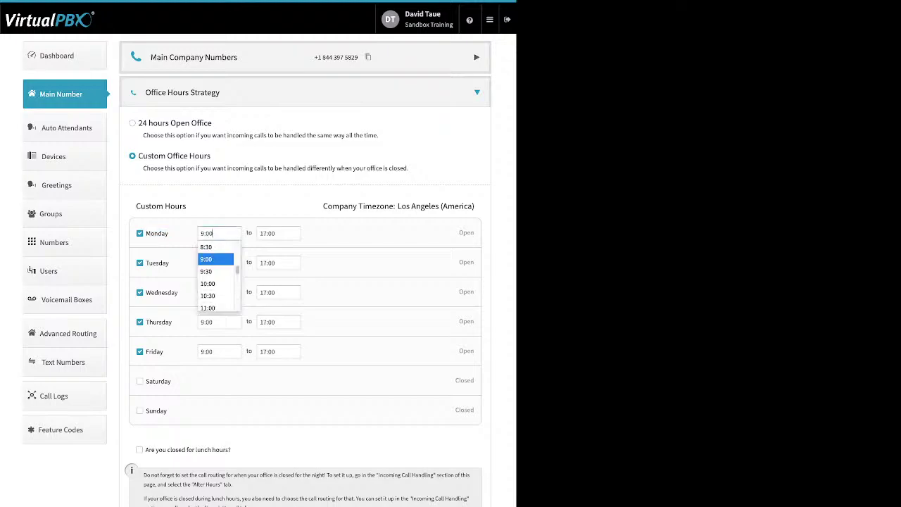
{"action": "left_click", "coordinate": [214, 259]}
{"action": "left_click", "coordinate": [278, 233]}
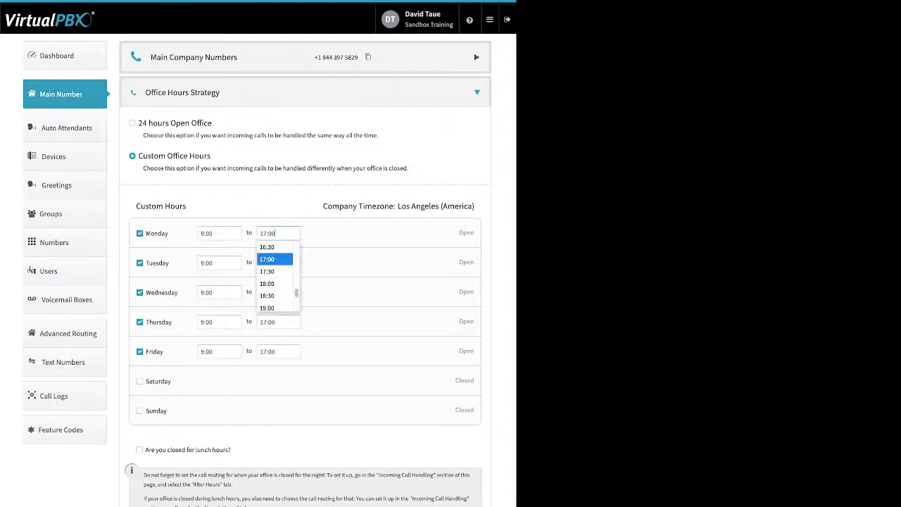
{"action": "left_click", "coordinate": [275, 259]}
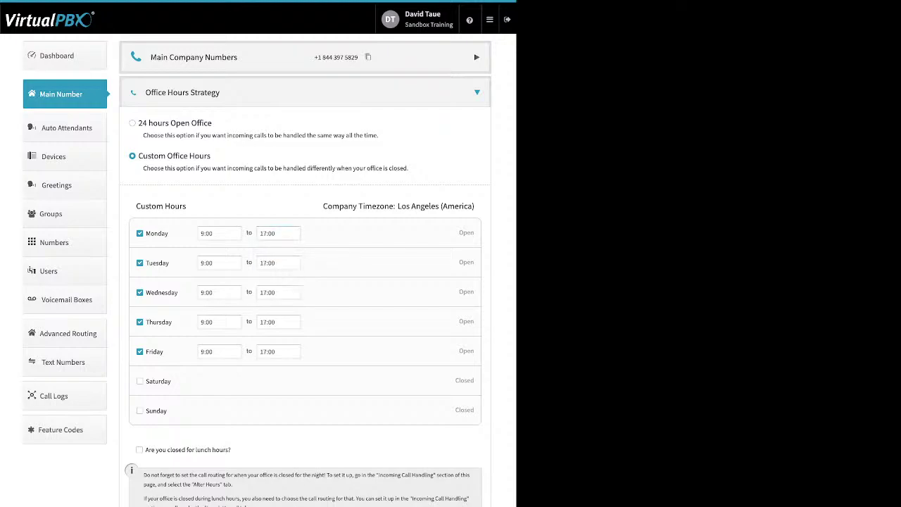
Turn on the lunch-hours closure option under Custom Office Hours to show its time range, and turn it off again.
{"action": "left_click_drag", "start_coordinate": [232, 450], "coordinate": [145, 450]}
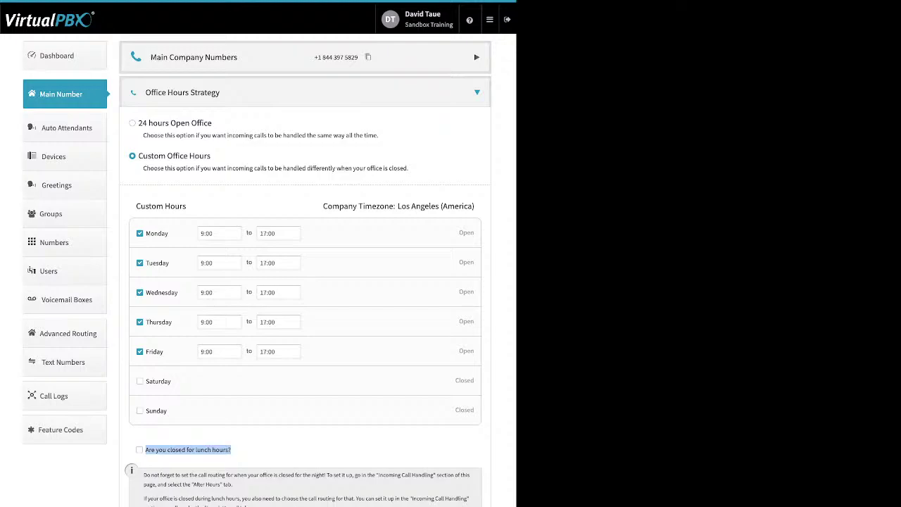
{"action": "left_click", "coordinate": [139, 449]}
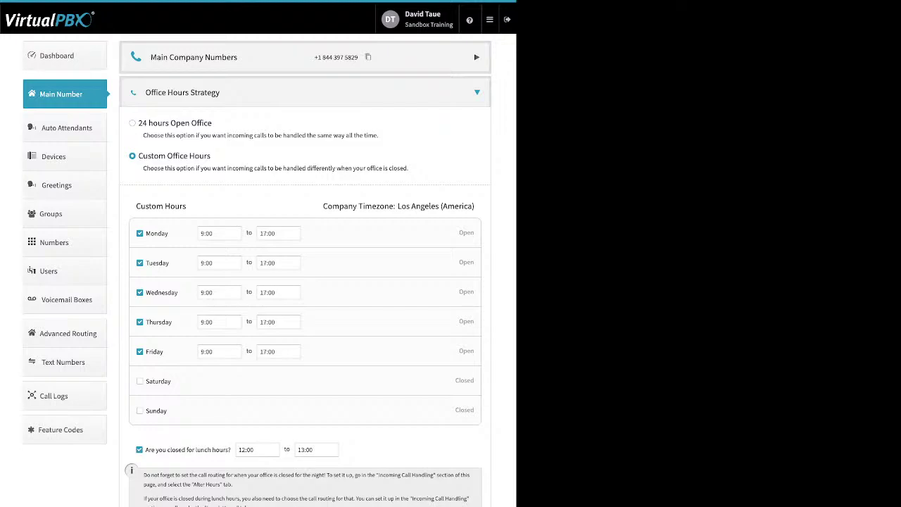
{"action": "left_click", "coordinate": [140, 449]}
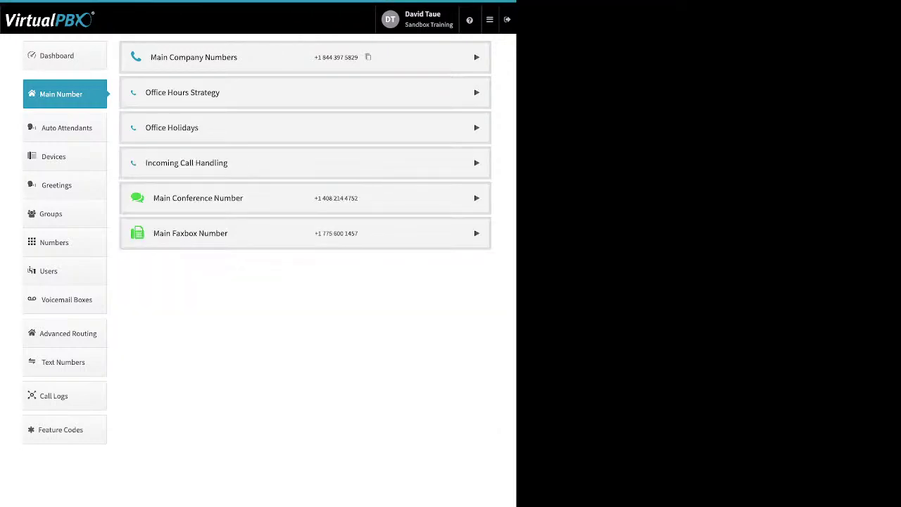
Turn the holiday closure option in Office Holidays off and back on.
{"action": "left_click_drag", "start_coordinate": [215, 156], "coordinate": [139, 156]}
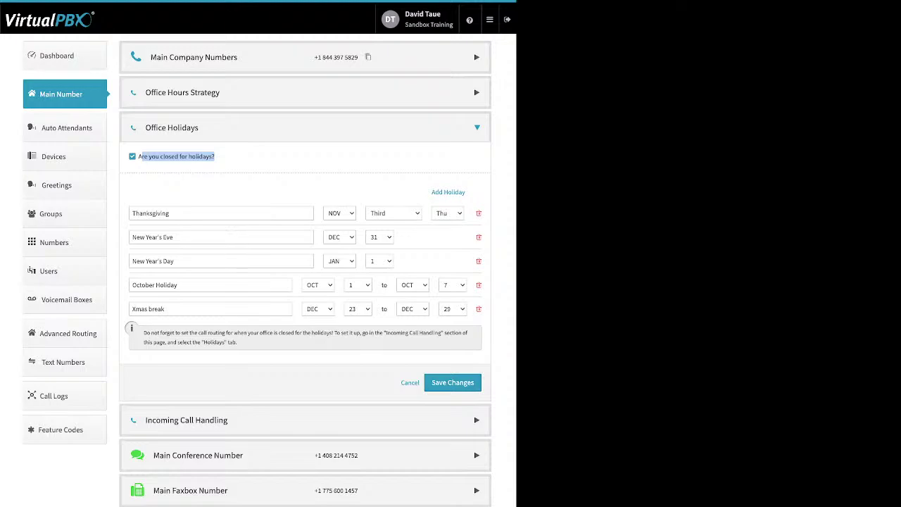
{"action": "left_click", "coordinate": [133, 156]}
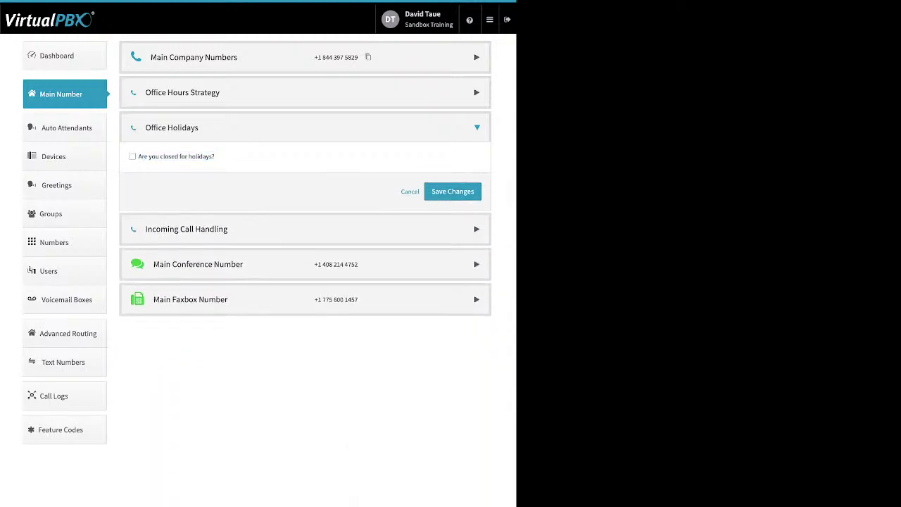
{"action": "left_click", "coordinate": [132, 157]}
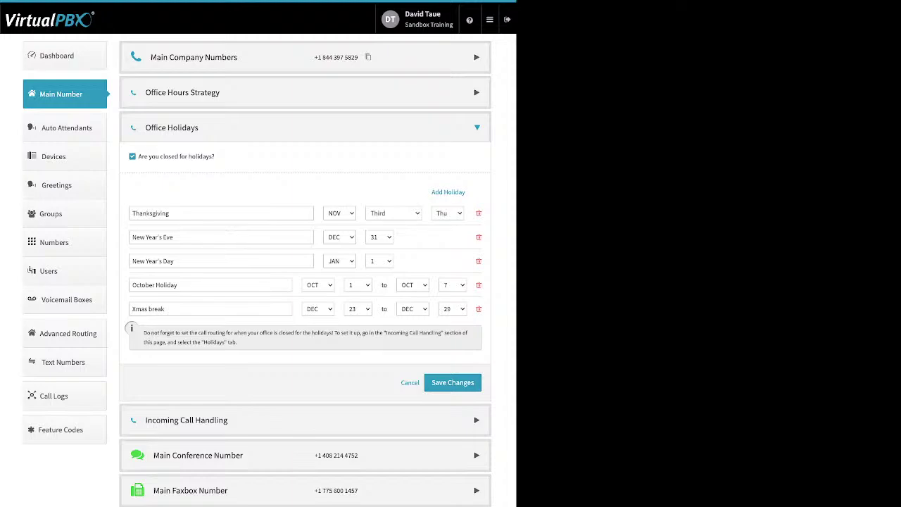
Review the holiday types available for adding and the single-day, date-range and advanced entries in the Office Holidays list.
{"action": "left_click", "coordinate": [448, 191]}
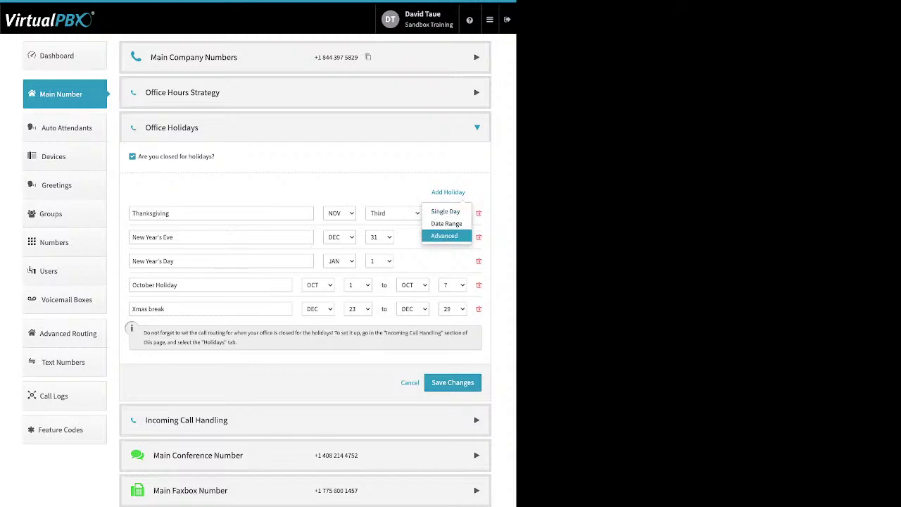
{"action": "left_click", "coordinate": [169, 213]}
{"action": "left_click_drag", "start_coordinate": [176, 261], "coordinate": [131, 261]}
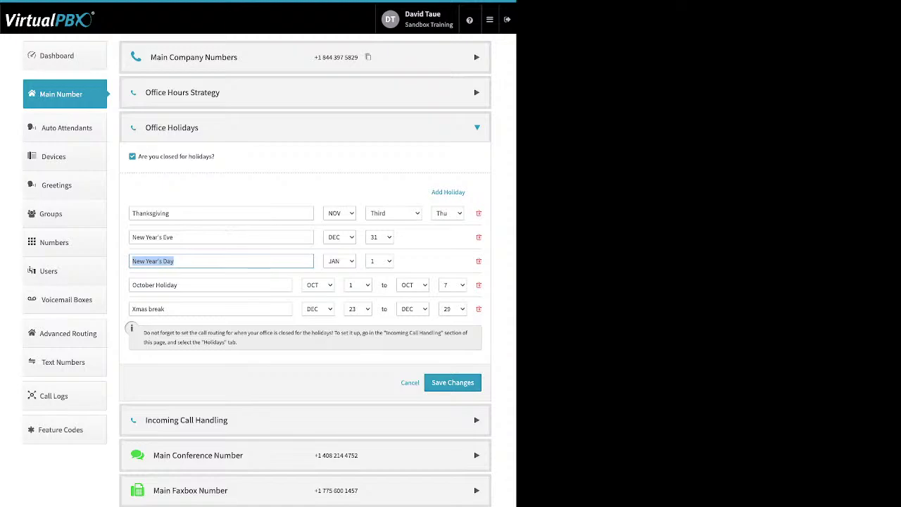
{"action": "left_click", "coordinate": [179, 284]}
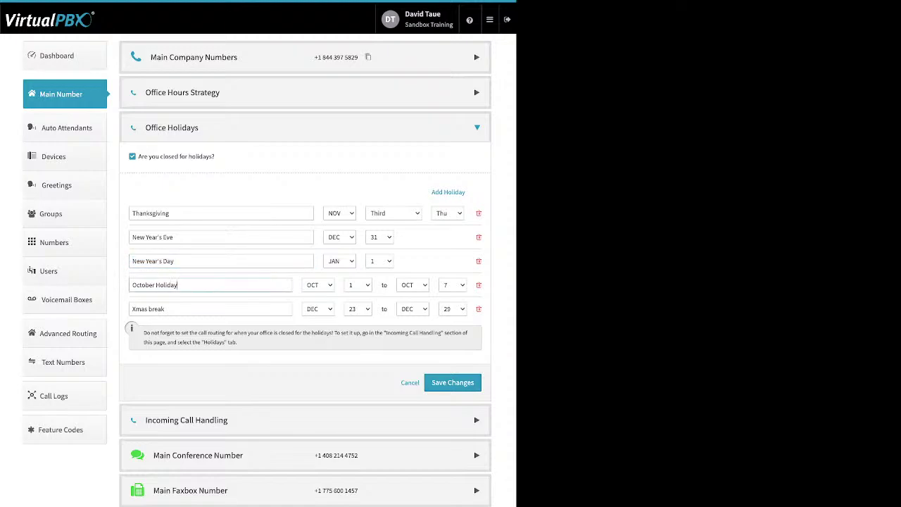
{"action": "triple_click", "coordinate": [147, 308]}
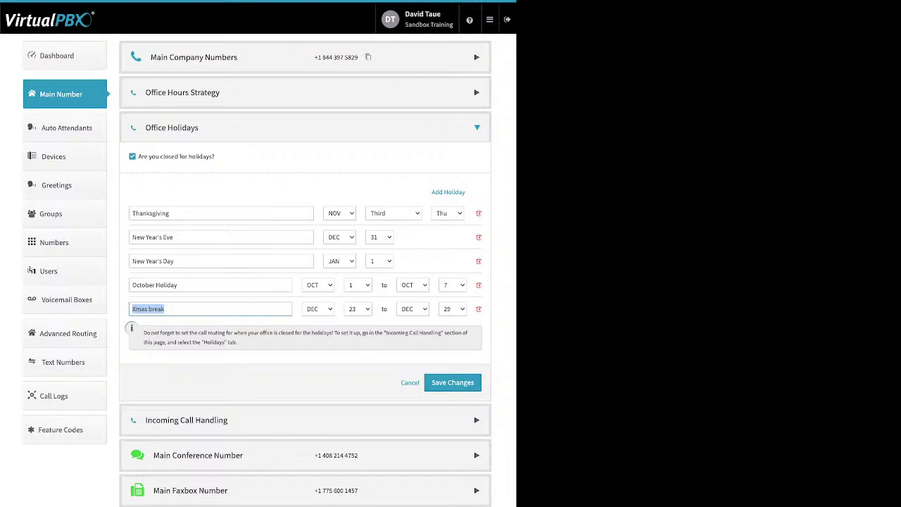
{"action": "left_click", "coordinate": [173, 237]}
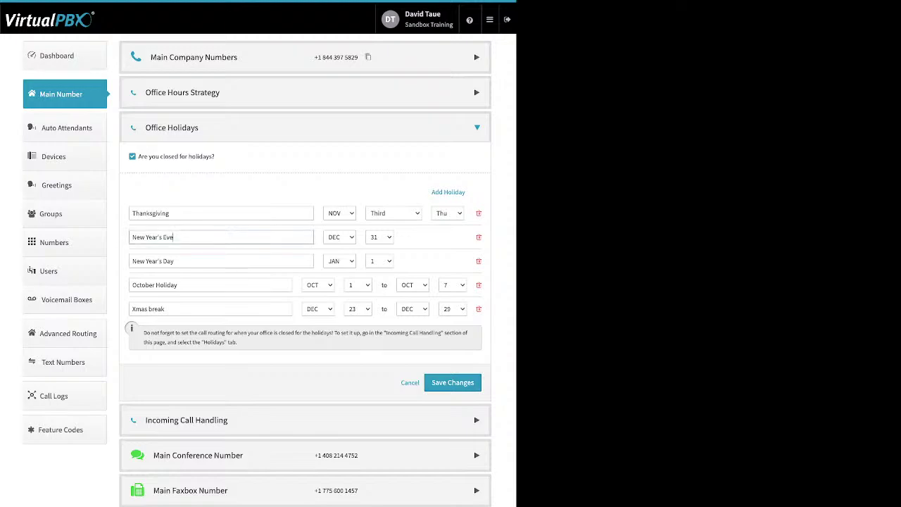
{"action": "double_click", "coordinate": [150, 213]}
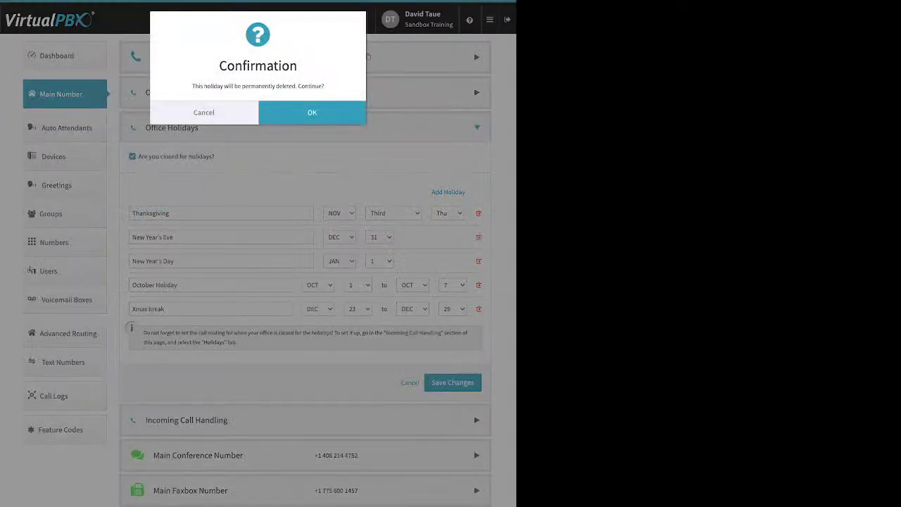
Delete the October Holiday entry from Office Holidays and save the changes.
{"action": "key", "text": "Escape"}
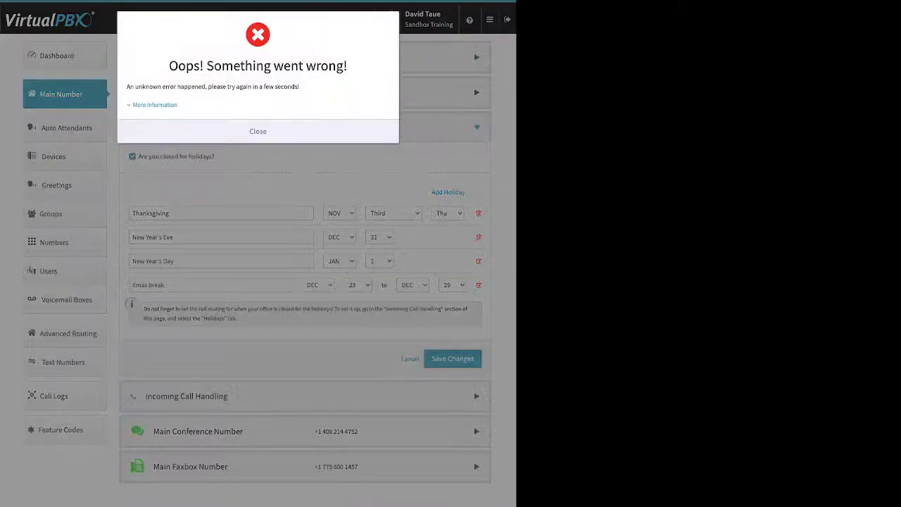
{"action": "key", "text": "Escape"}
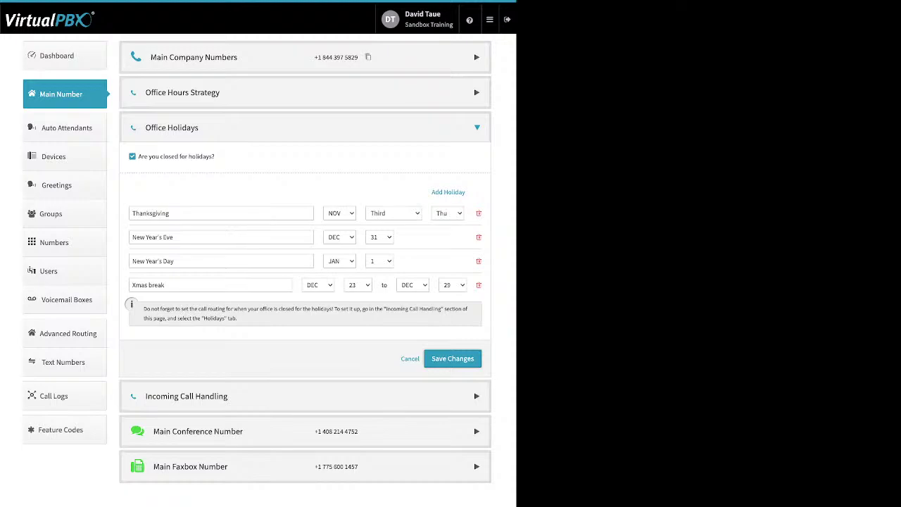
{"action": "left_click", "coordinate": [453, 359]}
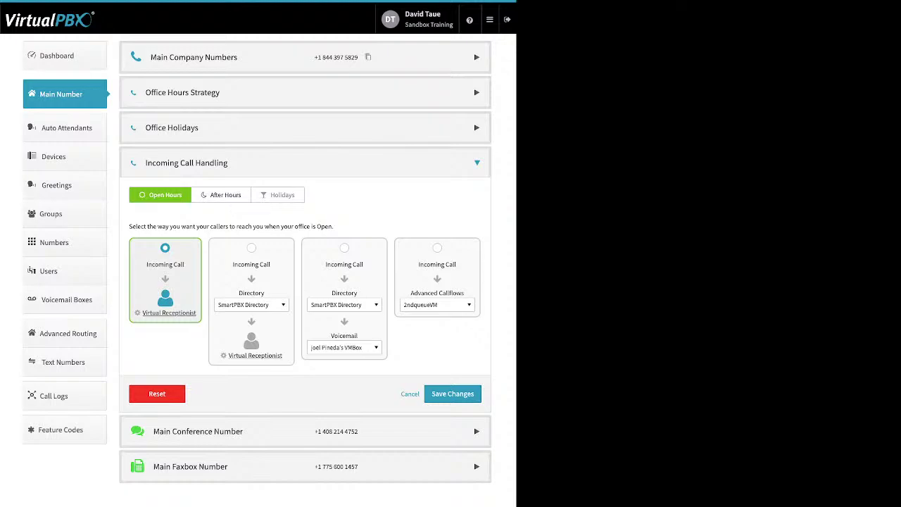
Compare the After Hours, Holidays and Open Hours routing options in Incoming Call Handling.
{"action": "left_click", "coordinate": [221, 195]}
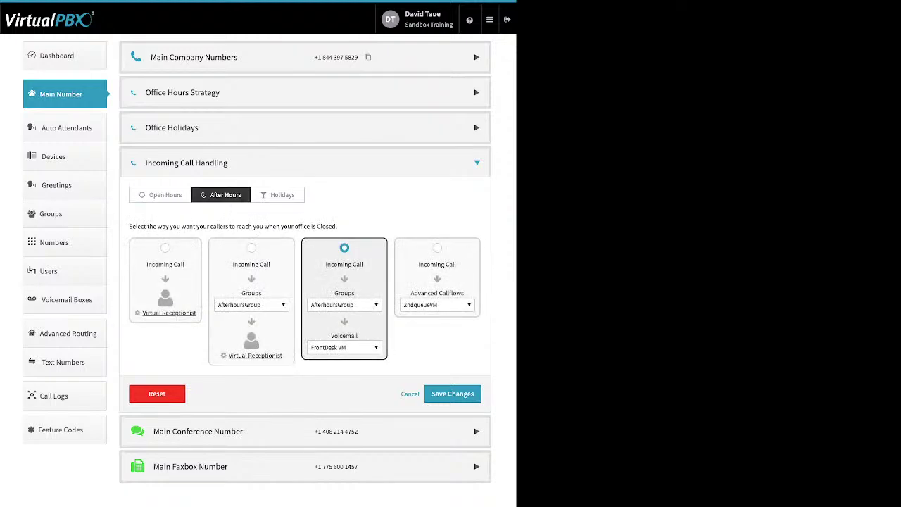
{"action": "left_click", "coordinate": [277, 195]}
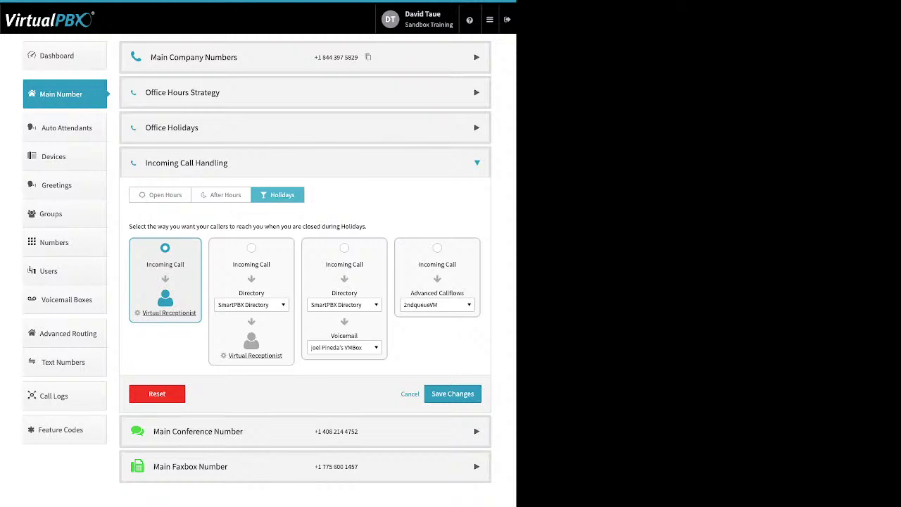
{"action": "left_click", "coordinate": [159, 195]}
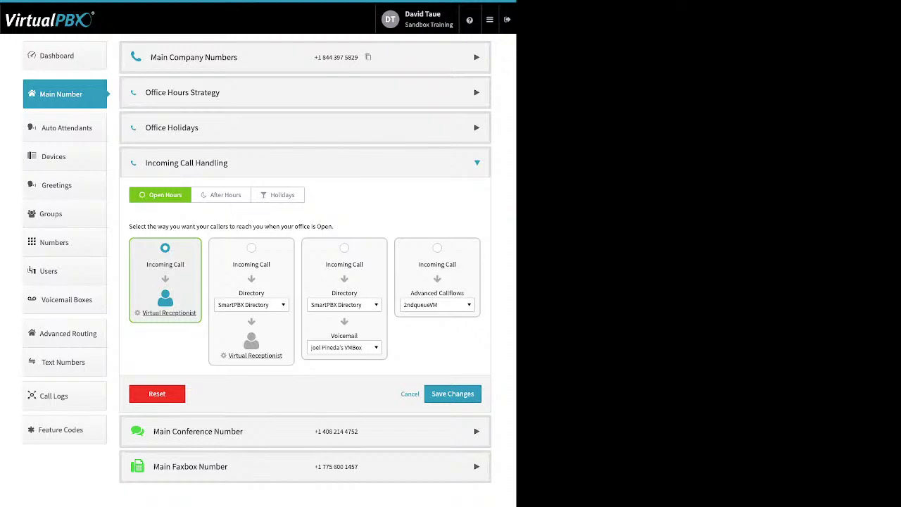
Open the Virtual Receptionist for Open Hours and add a new route to its Main Menu.
{"action": "left_click_drag", "start_coordinate": [197, 312], "coordinate": [143, 313]}
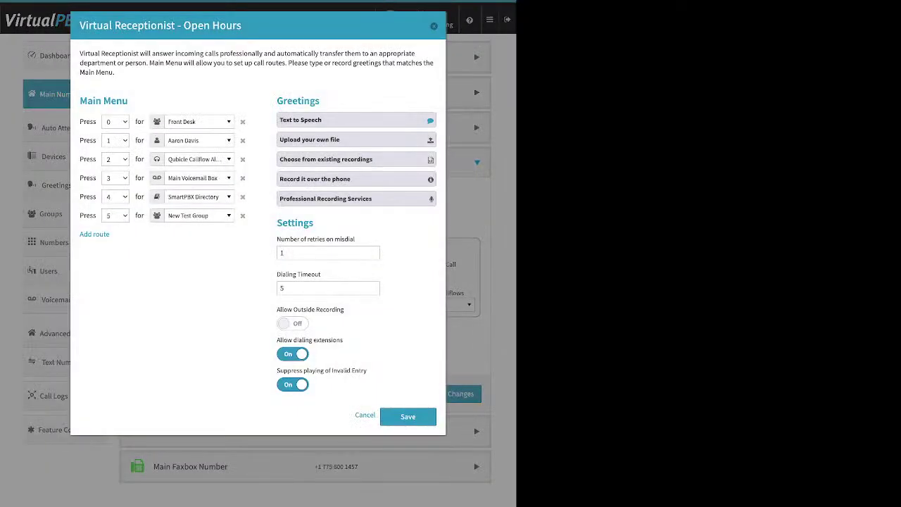
{"action": "left_click_drag", "start_coordinate": [128, 101], "coordinate": [88, 100]}
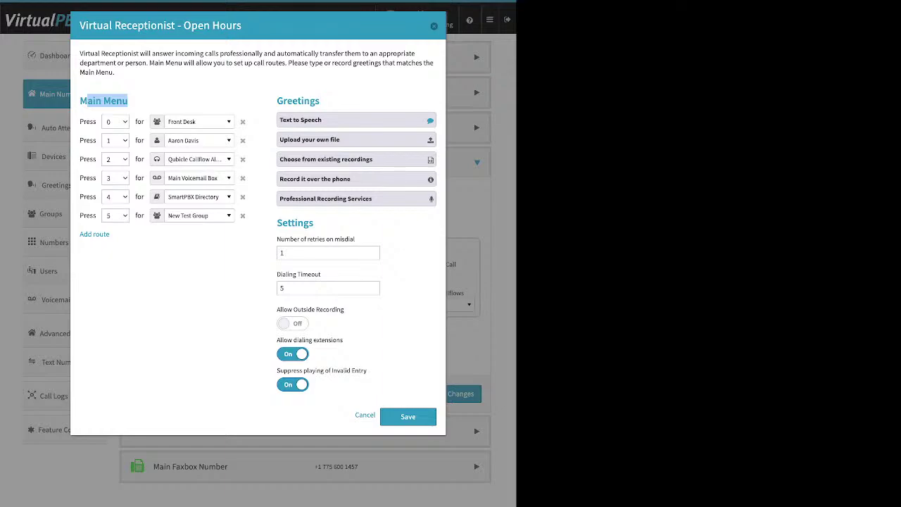
{"action": "left_click", "coordinate": [134, 101]}
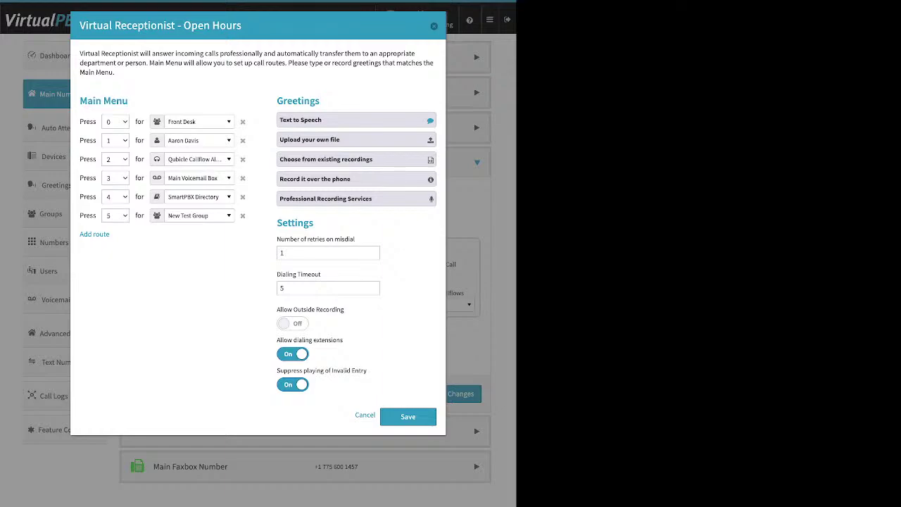
{"action": "left_click_drag", "start_coordinate": [112, 234], "coordinate": [78, 235]}
{"action": "left_click", "coordinate": [94, 234]}
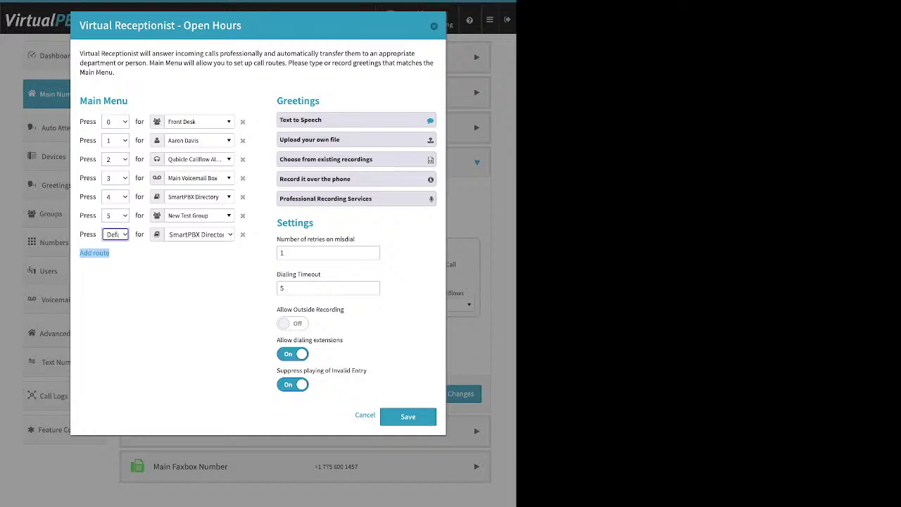
Open the destination choices for menu key 0 and examine the directory, users and call queues.
{"action": "left_click", "coordinate": [160, 305]}
{"action": "key", "text": "Return"}
{"action": "key", "text": "Up"}
{"action": "key", "text": "Up"}
{"action": "key", "text": "Up"}
{"action": "key", "text": "Up"}
{"action": "key", "text": "Up"}
{"action": "key", "text": "Up"}
{"action": "key", "text": "Up"}
{"action": "key", "text": "Up"}
{"action": "key", "text": "Up"}
{"action": "key", "text": "Up"}
{"action": "key", "text": "Up"}
{"action": "key", "text": "Up"}
{"action": "key", "text": "Up"}
{"action": "key", "text": "Up"}
{"action": "key", "text": "Up"}
{"action": "key", "text": "Up"}
{"action": "key", "text": "Up"}
{"action": "key", "text": "Up"}
{"action": "key", "text": "Up"}
{"action": "key", "text": "Up"}
{"action": "key", "text": "Up"}
{"action": "key", "text": "Up"}
{"action": "key", "text": "Up"}
{"action": "key", "text": "Up"}
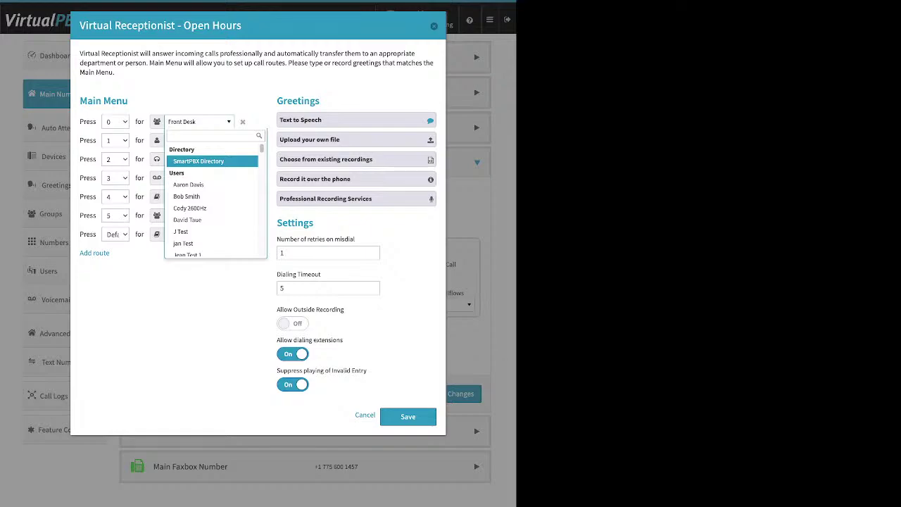
{"action": "scroll", "coordinate": [211, 196], "scroll_direction": "down", "scroll_amount": 1}
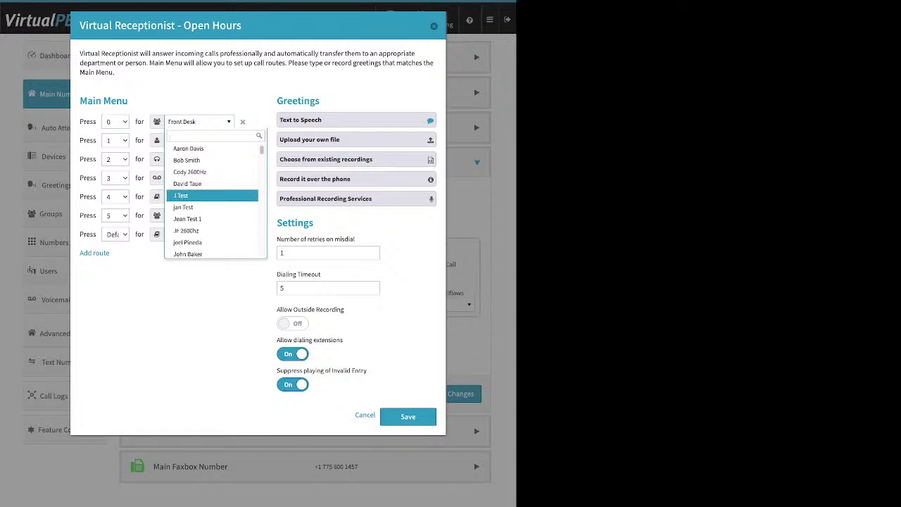
{"action": "scroll", "coordinate": [211, 197], "scroll_direction": "down", "scroll_amount": 1}
{"action": "scroll", "coordinate": [211, 197], "scroll_direction": "down", "scroll_amount": 5}
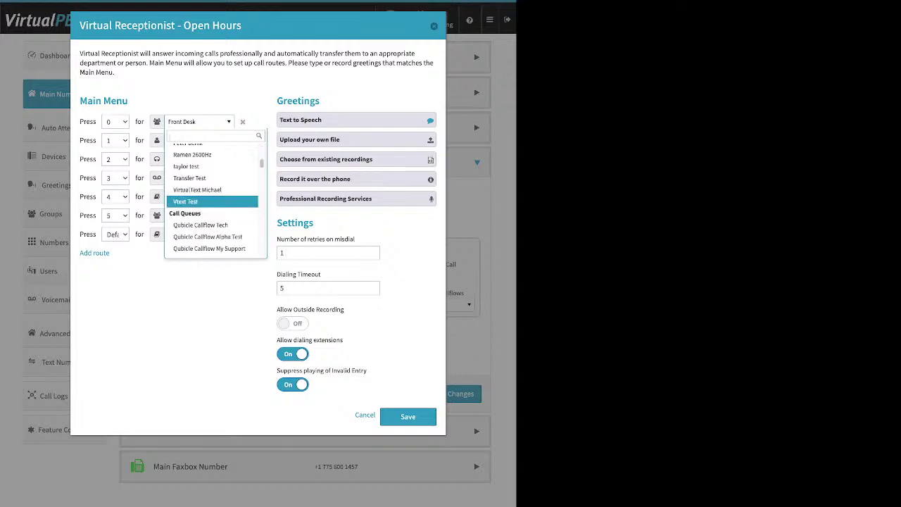
{"action": "scroll", "coordinate": [211, 197], "scroll_direction": "down", "scroll_amount": 1}
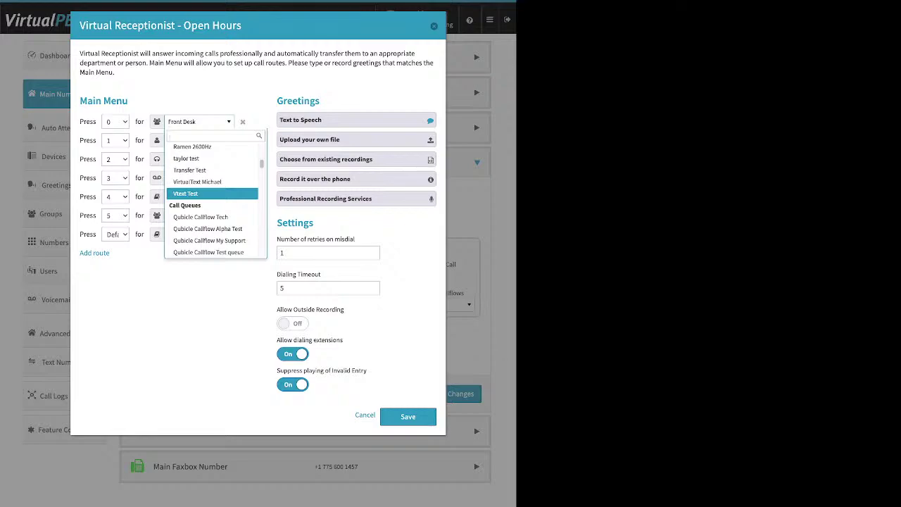
{"action": "scroll", "coordinate": [212, 197], "scroll_direction": "down", "scroll_amount": 1}
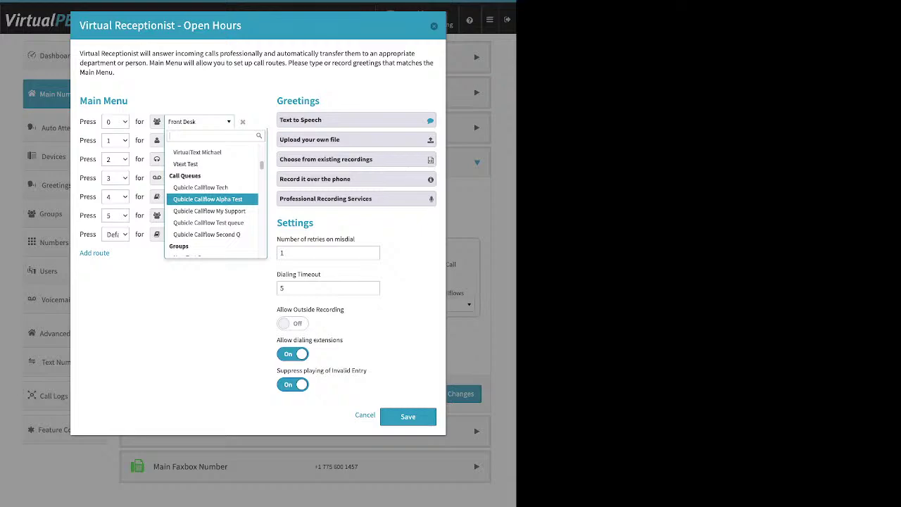
{"action": "scroll", "coordinate": [211, 198], "scroll_direction": "down", "scroll_amount": 1}
{"action": "scroll", "coordinate": [211, 204], "scroll_direction": "down", "scroll_amount": 3}
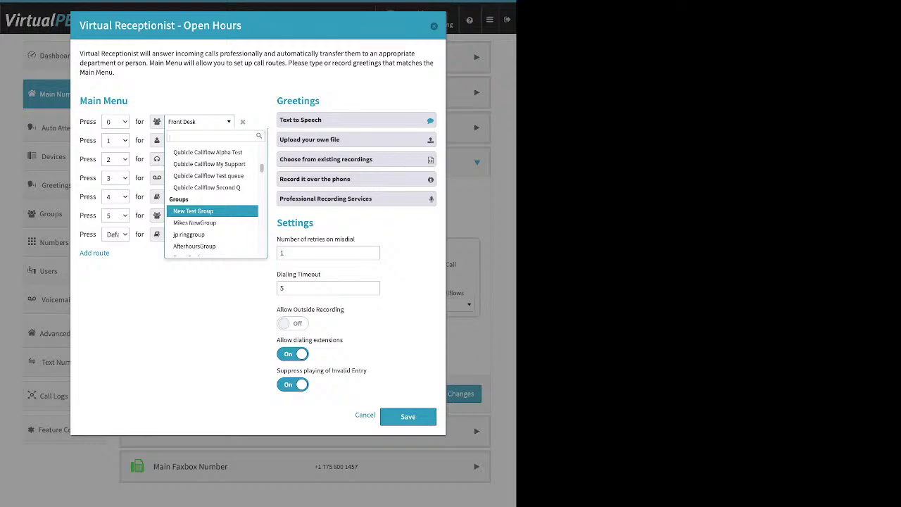
Examine the groups and devices available as destinations for menu key 0.
{"action": "scroll", "coordinate": [211, 211], "scroll_direction": "down", "scroll_amount": 1}
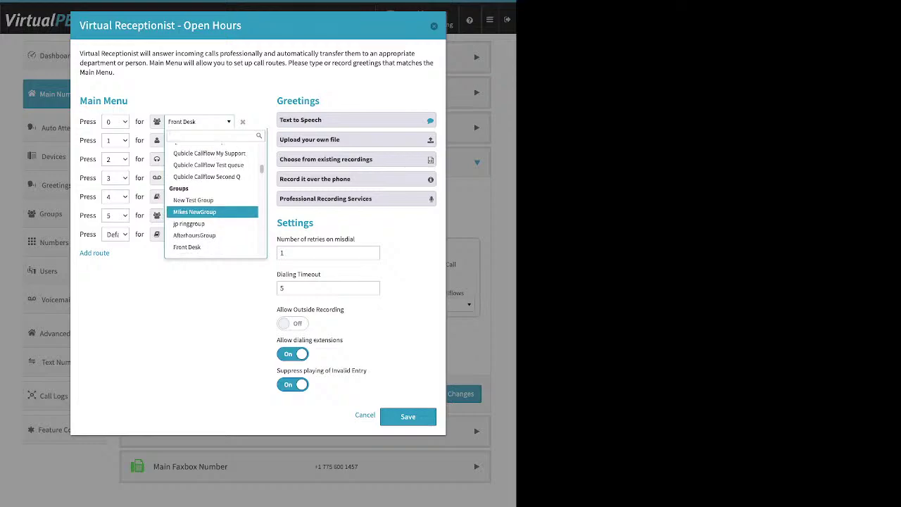
{"action": "scroll", "coordinate": [212, 209], "scroll_direction": "down", "scroll_amount": 1}
{"action": "scroll", "coordinate": [212, 208], "scroll_direction": "down", "scroll_amount": 3}
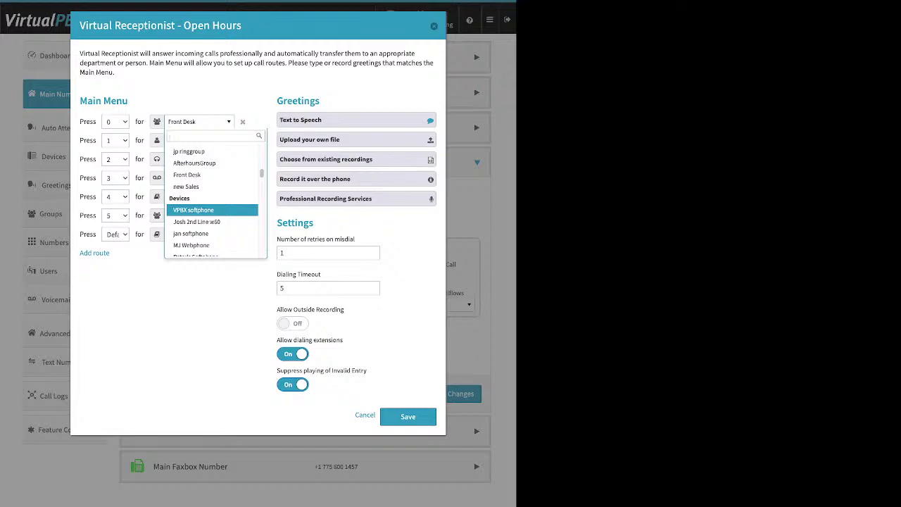
{"action": "scroll", "coordinate": [211, 209], "scroll_direction": "down", "scroll_amount": 2}
{"action": "scroll", "coordinate": [211, 211], "scroll_direction": "down", "scroll_amount": 1}
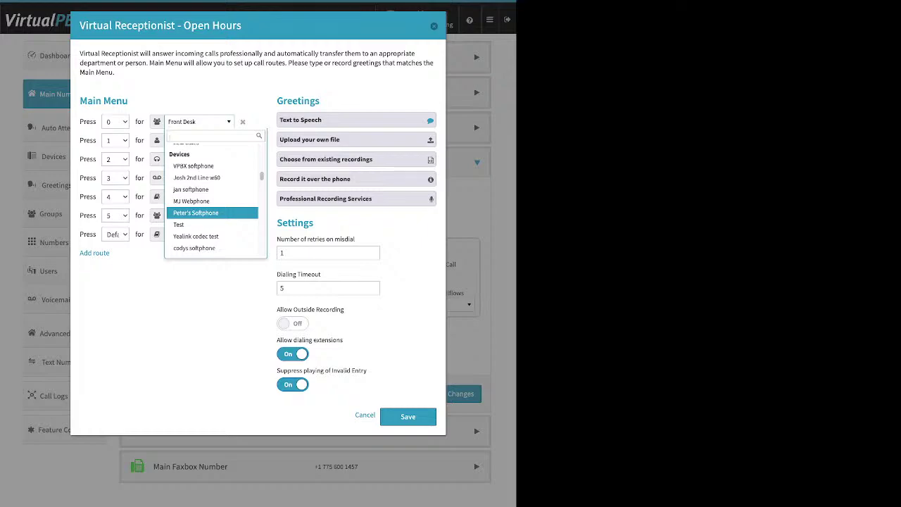
{"action": "scroll", "coordinate": [211, 208], "scroll_direction": "down", "scroll_amount": 6}
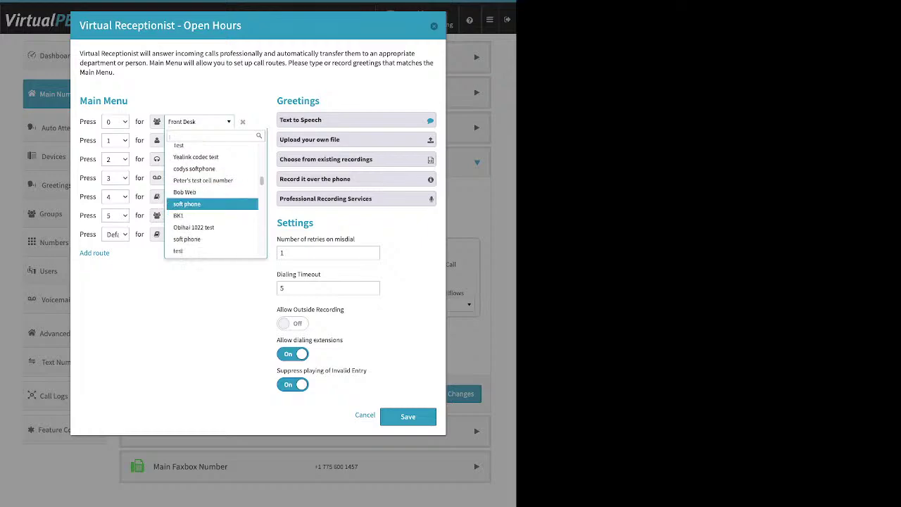
{"action": "scroll", "coordinate": [212, 204], "scroll_direction": "down", "scroll_amount": 6}
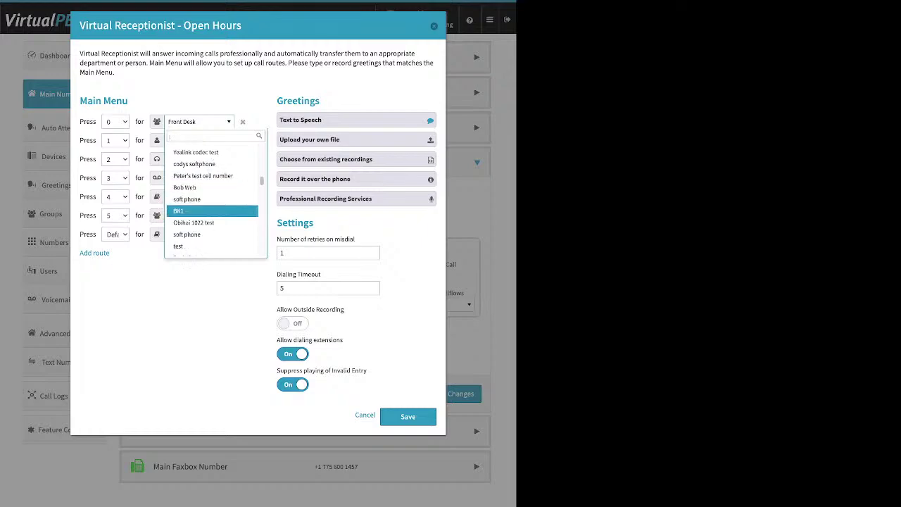
{"action": "scroll", "coordinate": [211, 205], "scroll_direction": "down", "scroll_amount": 7}
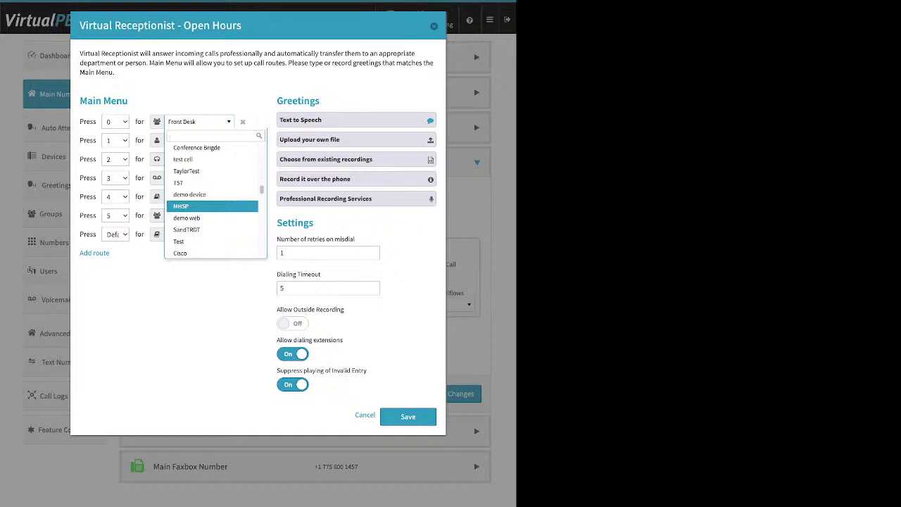
{"action": "scroll", "coordinate": [211, 204], "scroll_direction": "down", "scroll_amount": 12}
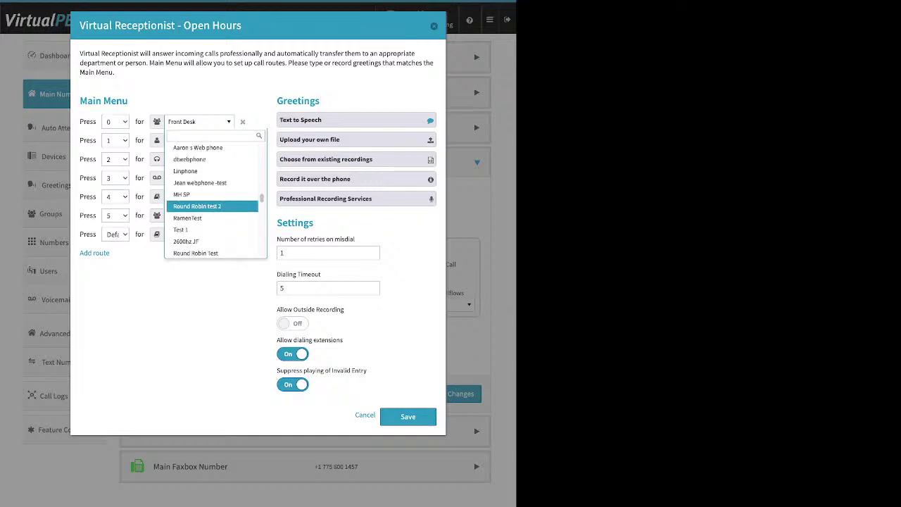
{"action": "scroll", "coordinate": [211, 204], "scroll_direction": "down", "scroll_amount": 2}
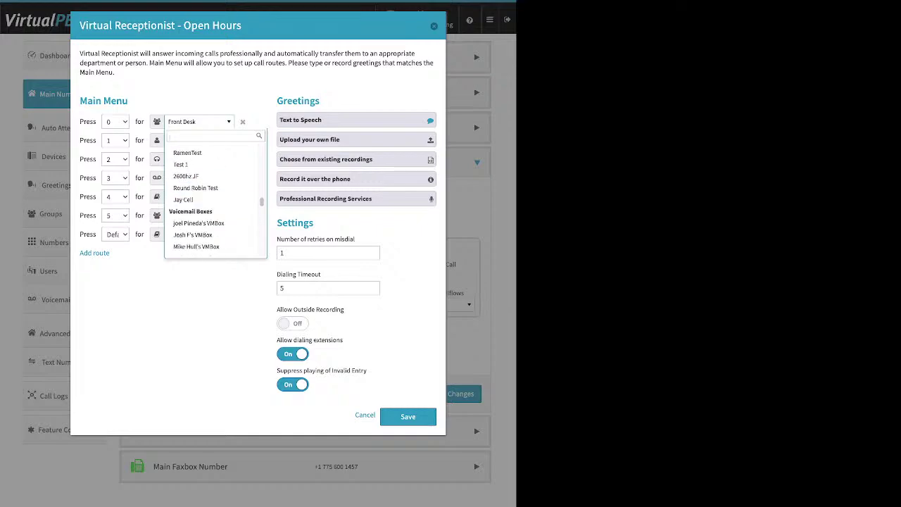
Examine the voicemail boxes, media and advanced callflows offered for menu key 0, and close the destination list without choosing one.
{"action": "scroll", "coordinate": [211, 215], "scroll_direction": "down", "scroll_amount": 1}
{"action": "scroll", "coordinate": [211, 211], "scroll_direction": "down", "scroll_amount": 10}
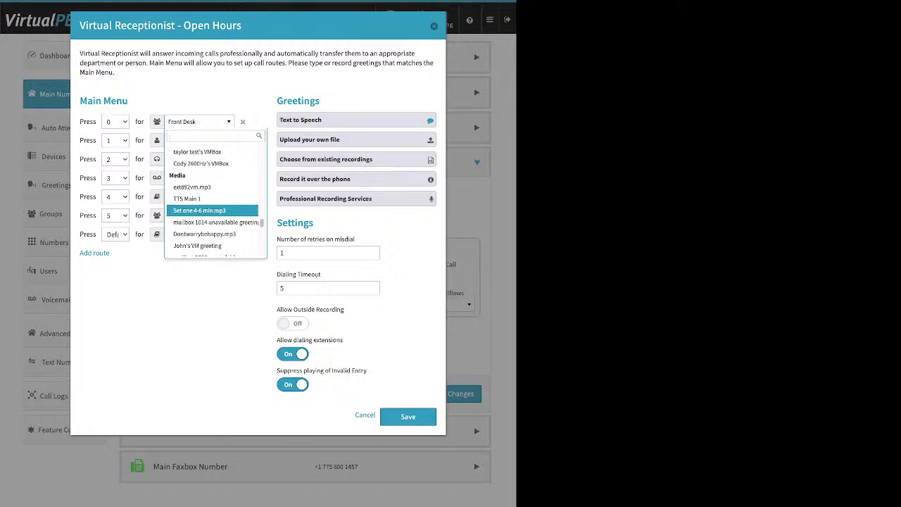
{"action": "scroll", "coordinate": [212, 209], "scroll_direction": "down", "scroll_amount": 1}
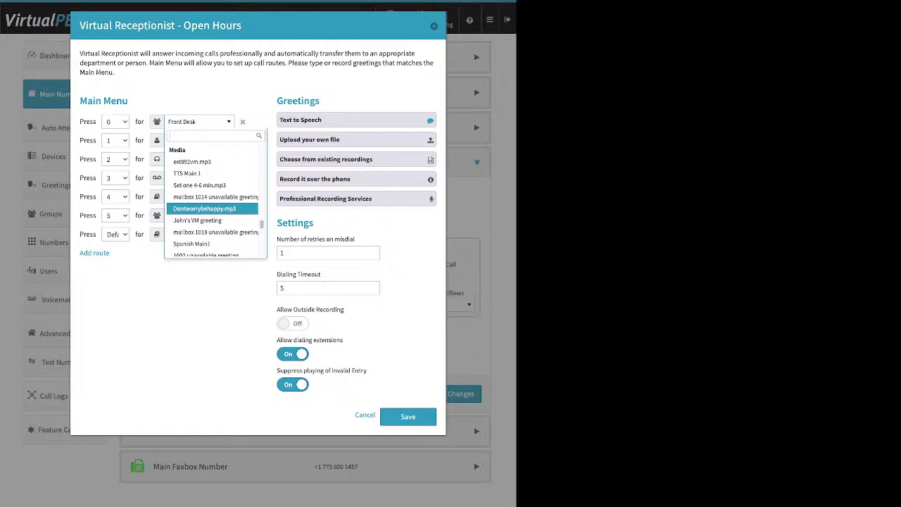
{"action": "scroll", "coordinate": [211, 211], "scroll_direction": "down", "scroll_amount": 1}
{"action": "scroll", "coordinate": [212, 211], "scroll_direction": "down", "scroll_amount": 5}
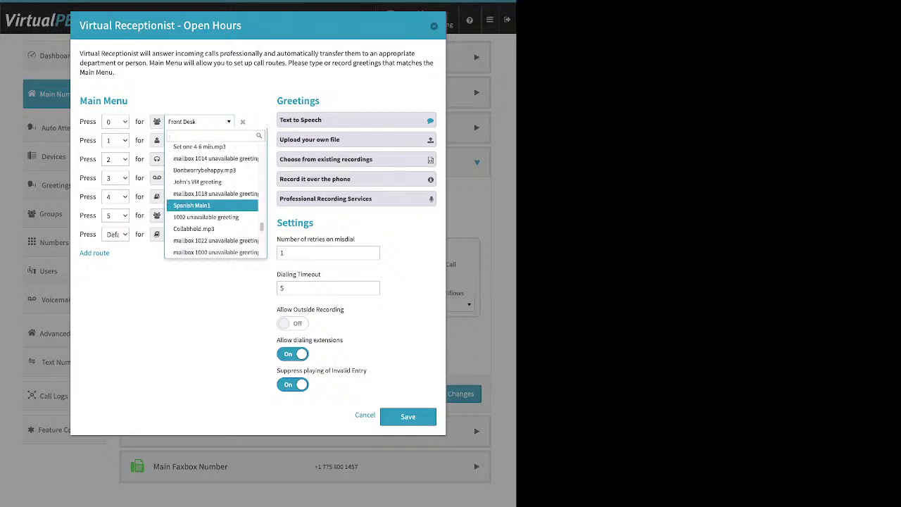
{"action": "scroll", "coordinate": [212, 208], "scroll_direction": "down", "scroll_amount": 6}
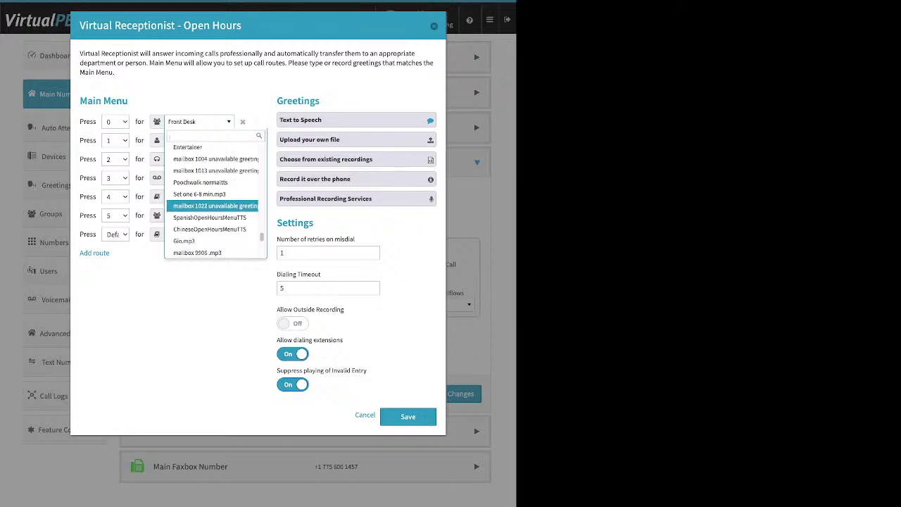
{"action": "scroll", "coordinate": [212, 226], "scroll_direction": "down", "scroll_amount": 1}
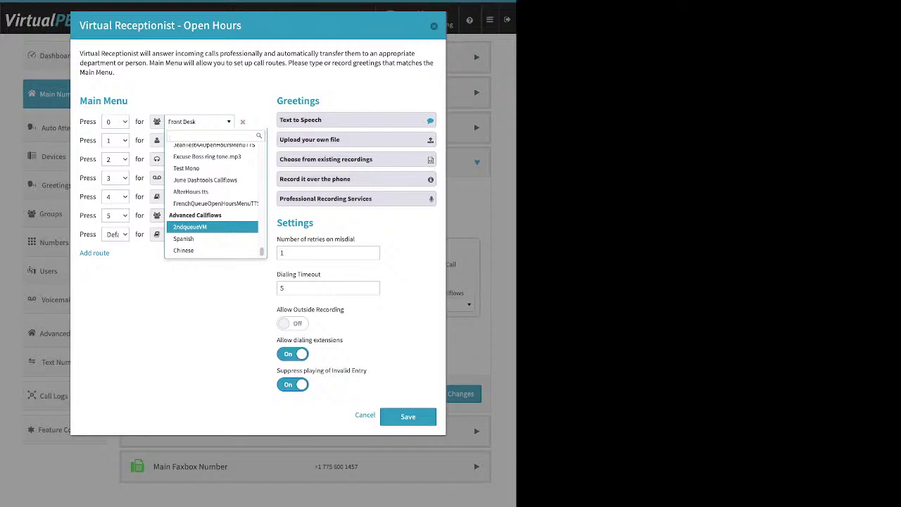
{"action": "key", "text": "Escape"}
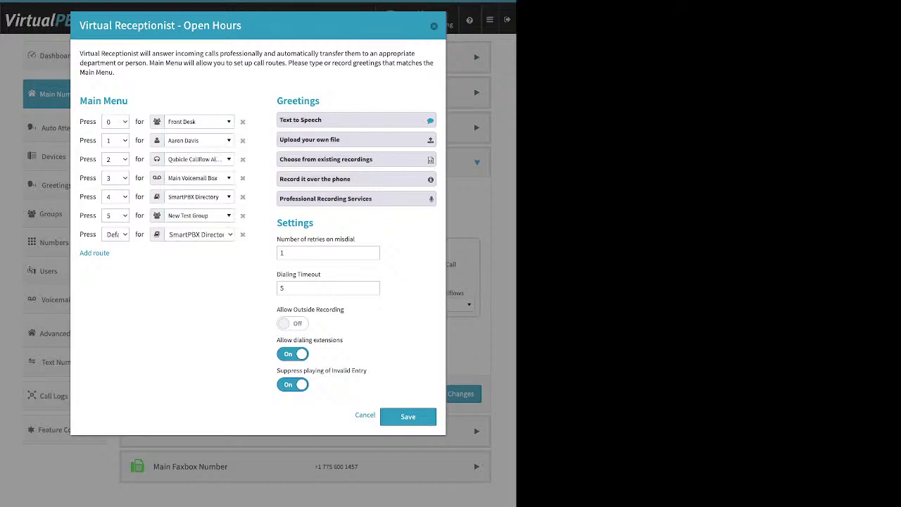
Open the Text to Speech greeting and examine its message text for the Open Hours menu.
{"action": "left_click_drag", "start_coordinate": [321, 101], "coordinate": [277, 101]}
{"action": "left_click", "coordinate": [356, 121]}
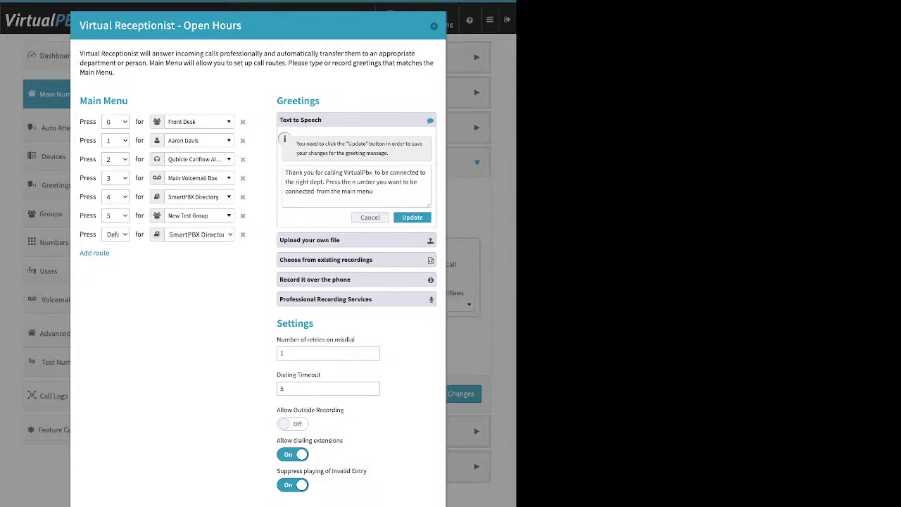
{"action": "left_click", "coordinate": [374, 192]}
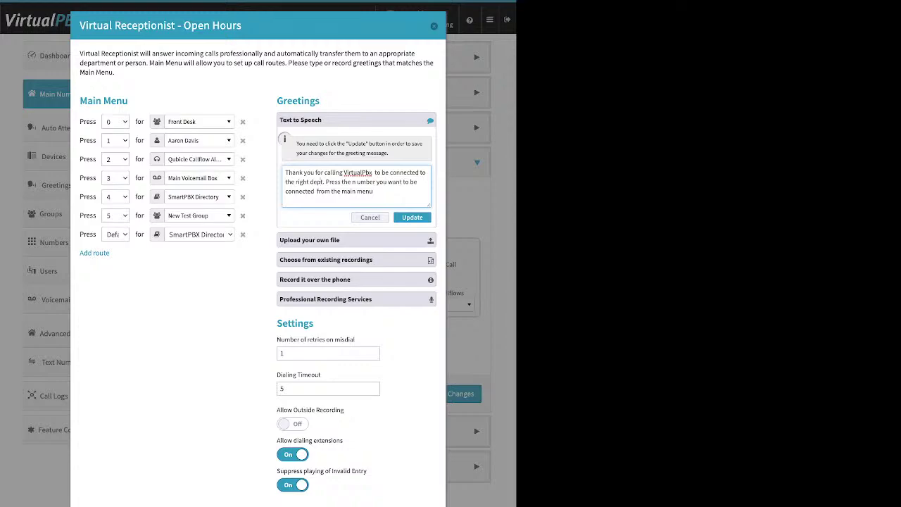
{"action": "left_click_drag", "start_coordinate": [242, 25], "coordinate": [183, 25]}
{"action": "left_click_drag", "start_coordinate": [128, 101], "coordinate": [103, 101]}
{"action": "left_click_drag", "start_coordinate": [322, 120], "coordinate": [280, 120]}
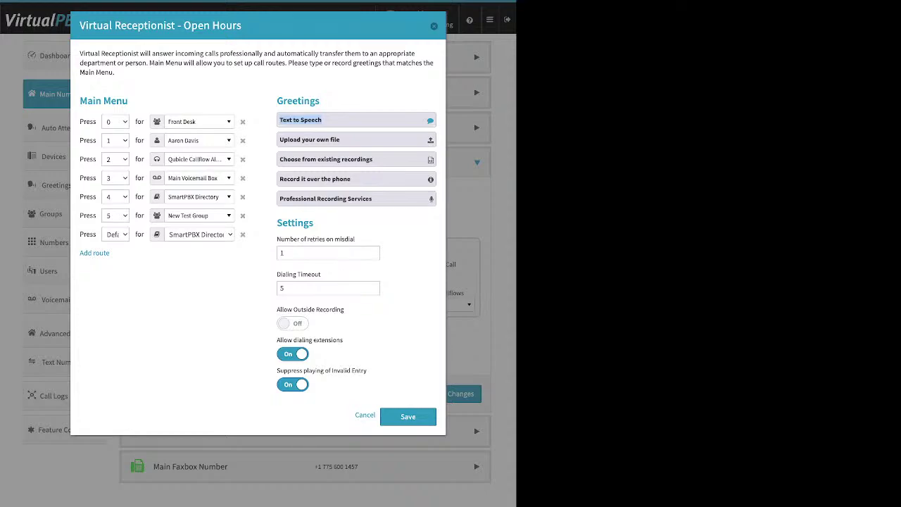
{"action": "left_click", "coordinate": [280, 120]}
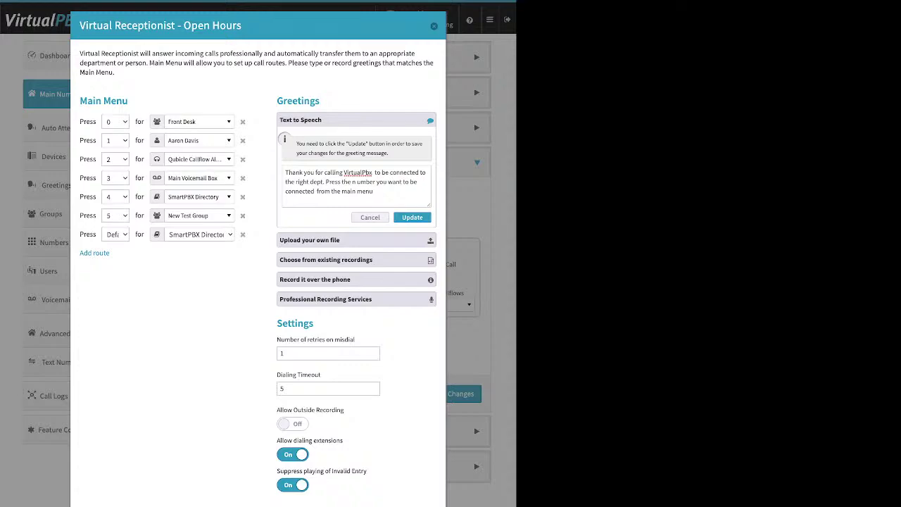
{"action": "left_click", "coordinate": [373, 192]}
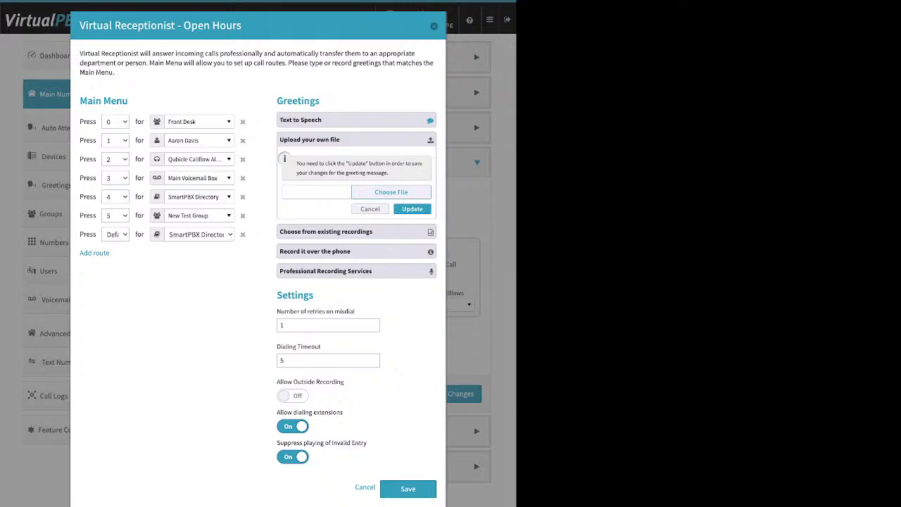
Review the greeting options for uploading a file, choosing an existing recording and recording over the phone.
{"action": "left_click", "coordinate": [303, 191]}
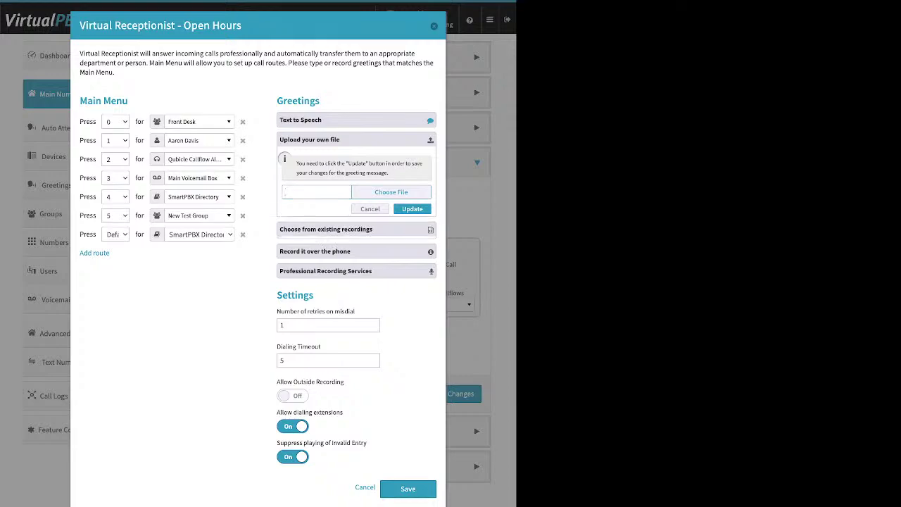
{"action": "left_click", "coordinate": [325, 231]}
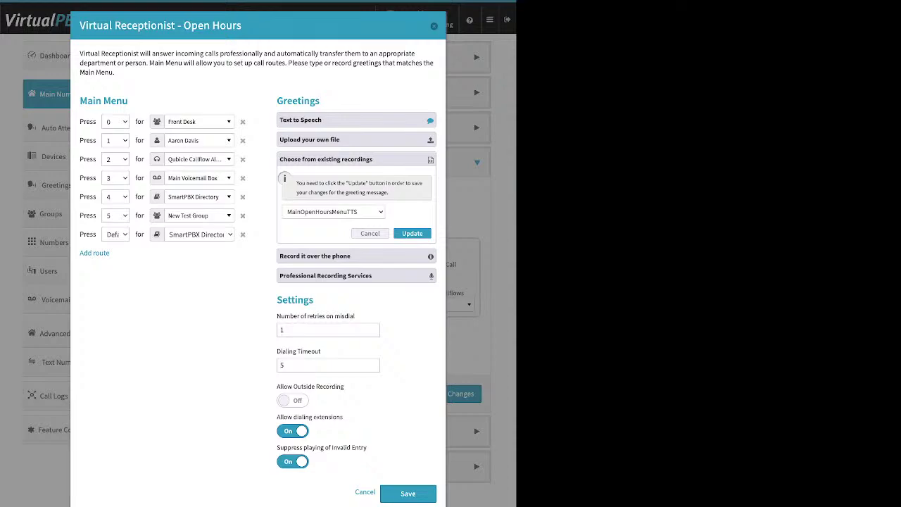
{"action": "left_click", "coordinate": [315, 255]}
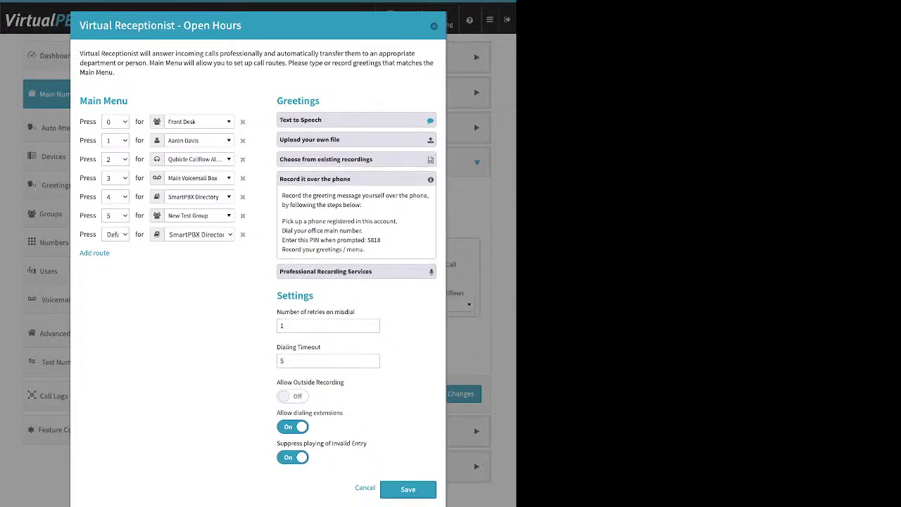
{"action": "left_click_drag", "start_coordinate": [282, 221], "coordinate": [396, 221]}
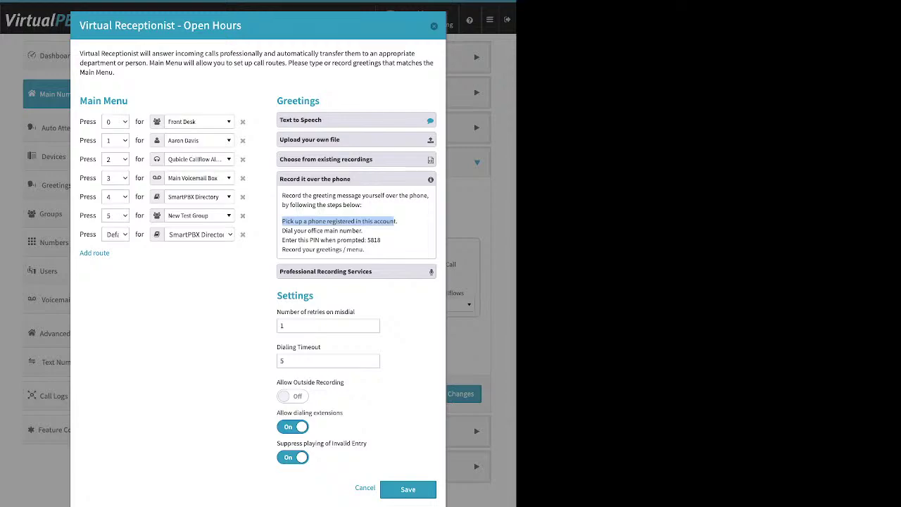
{"action": "left_click", "coordinate": [394, 222]}
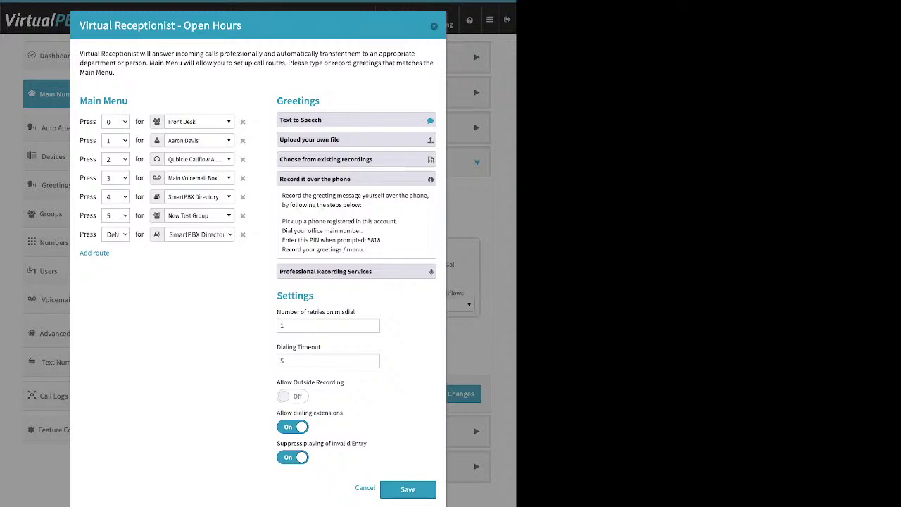
Turn on Allow Outside Recording and turn off Suppress playing of Invalid Entry in the receptionist settings.
{"action": "left_click_drag", "start_coordinate": [277, 382], "coordinate": [345, 382]}
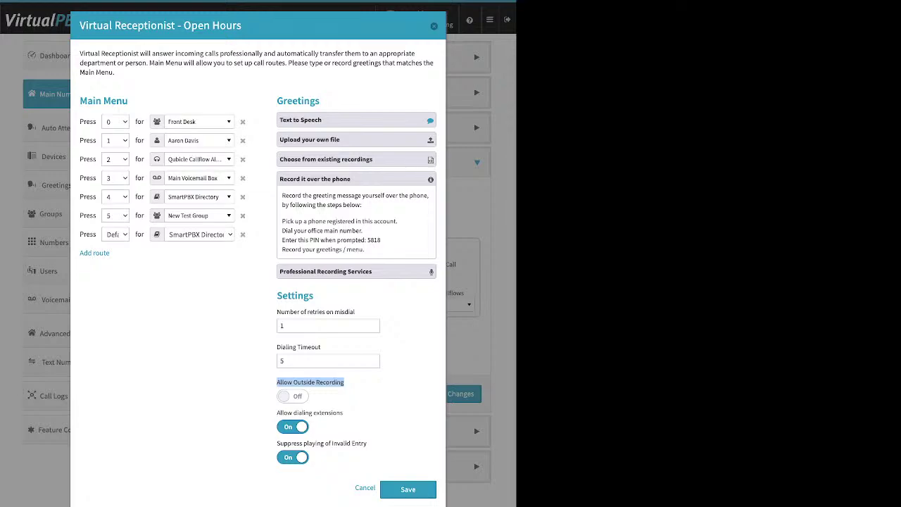
{"action": "left_click", "coordinate": [292, 396]}
{"action": "left_click", "coordinate": [293, 457]}
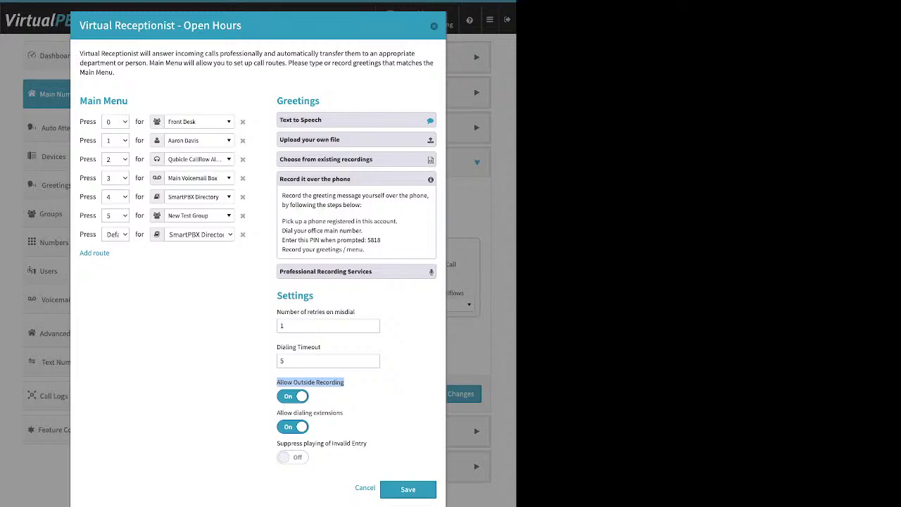
Review the phone recording PIN and the Professional Recording Services offer, and close the greeting options.
{"action": "left_click_drag", "start_coordinate": [381, 240], "coordinate": [366, 240]}
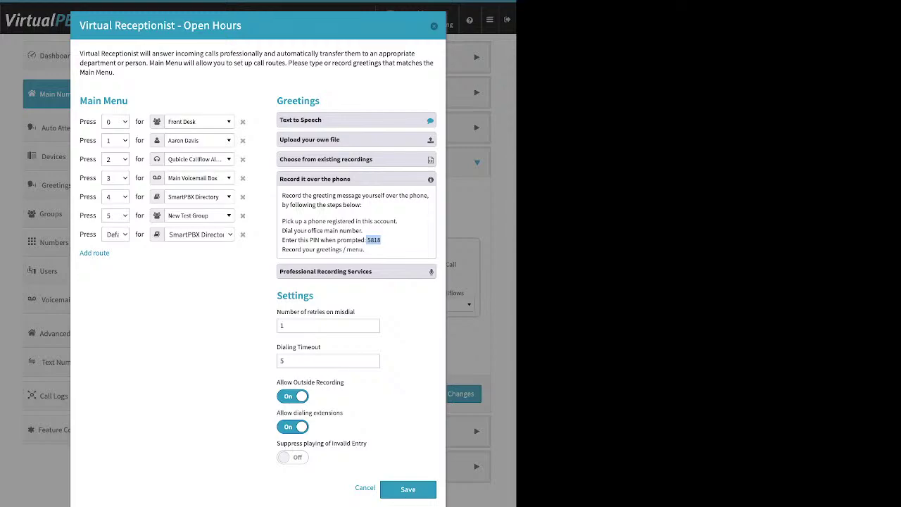
{"action": "left_click", "coordinate": [325, 271]}
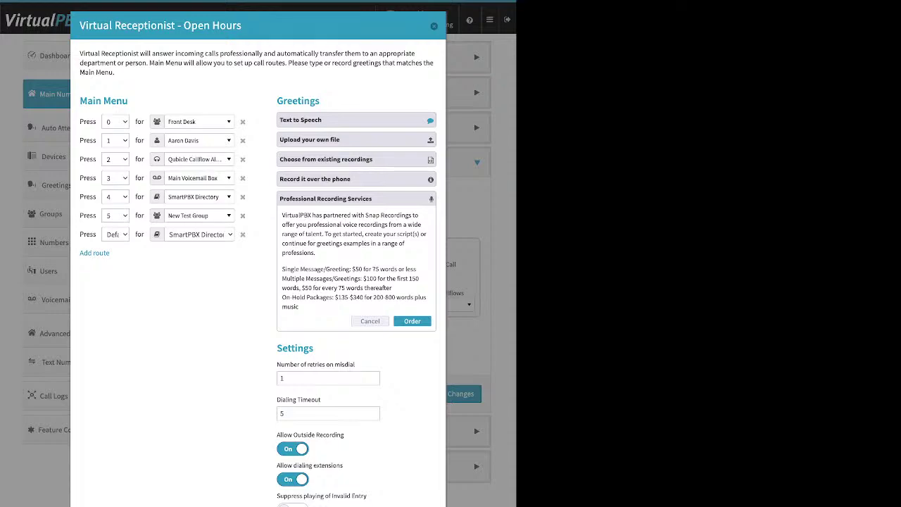
{"action": "left_click", "coordinate": [309, 139]}
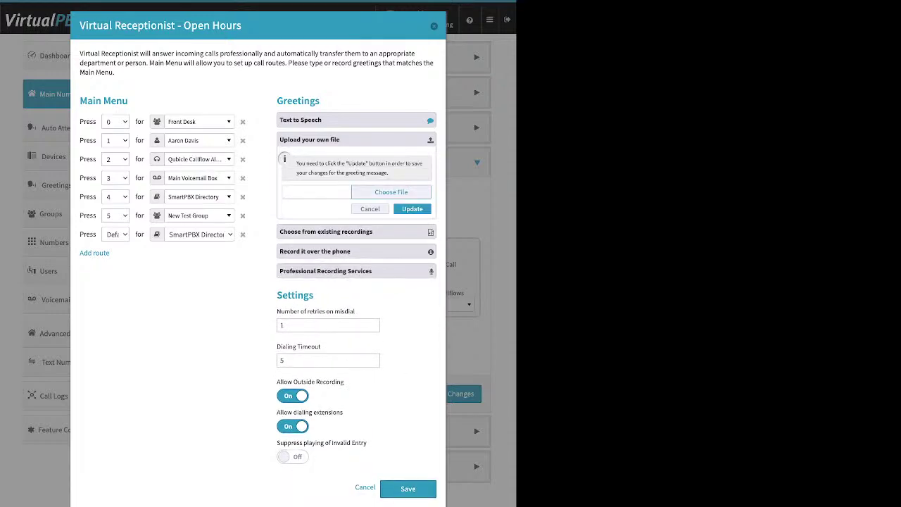
{"action": "left_click", "coordinate": [370, 209]}
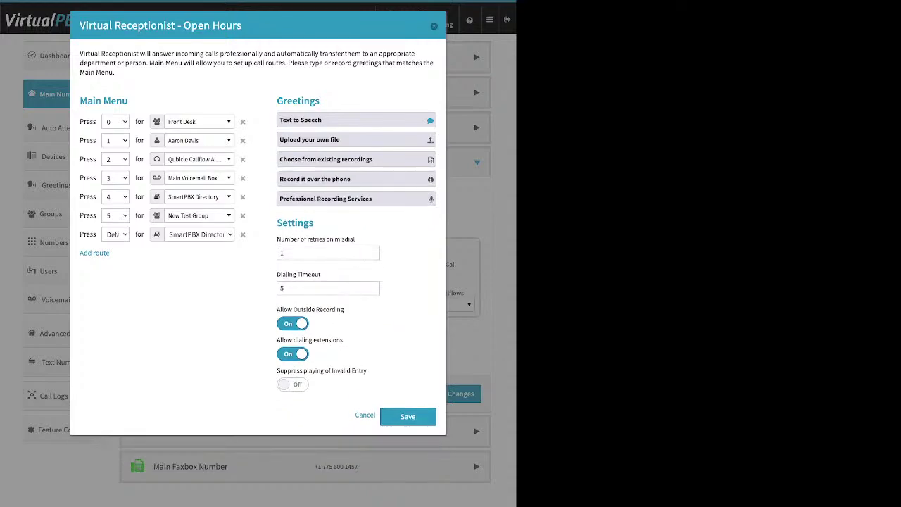
Review the misdial retries and dialing timeout settings, and remove the default SmartPBX Directory route from the Main Menu.
{"action": "left_click_drag", "start_coordinate": [277, 239], "coordinate": [321, 274]}
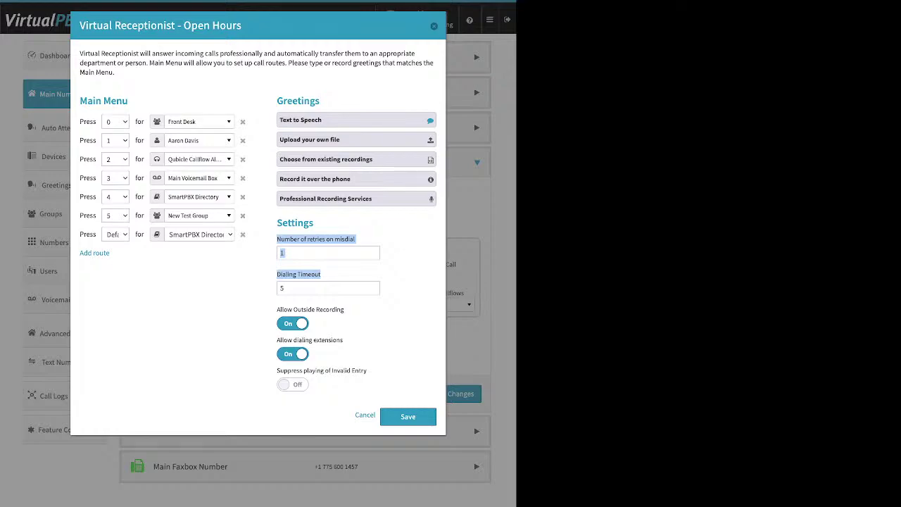
{"action": "left_click", "coordinate": [283, 253]}
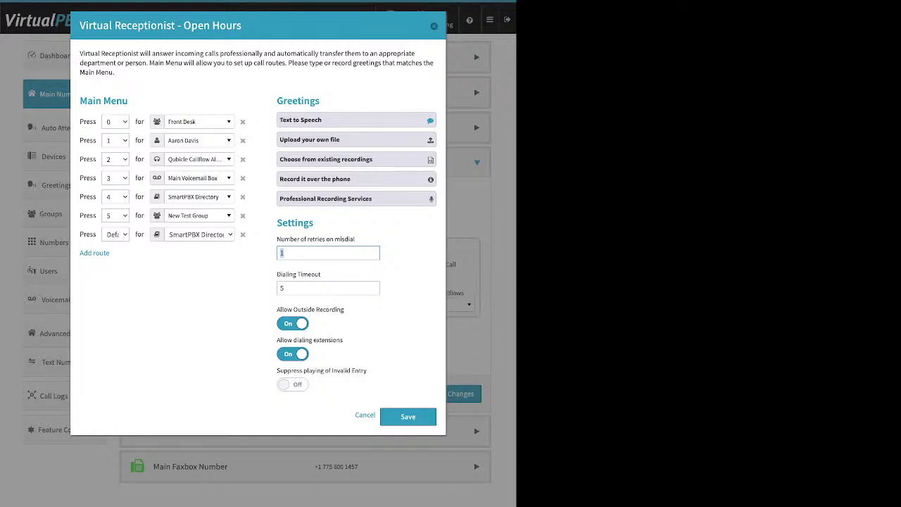
{"action": "left_click", "coordinate": [243, 234]}
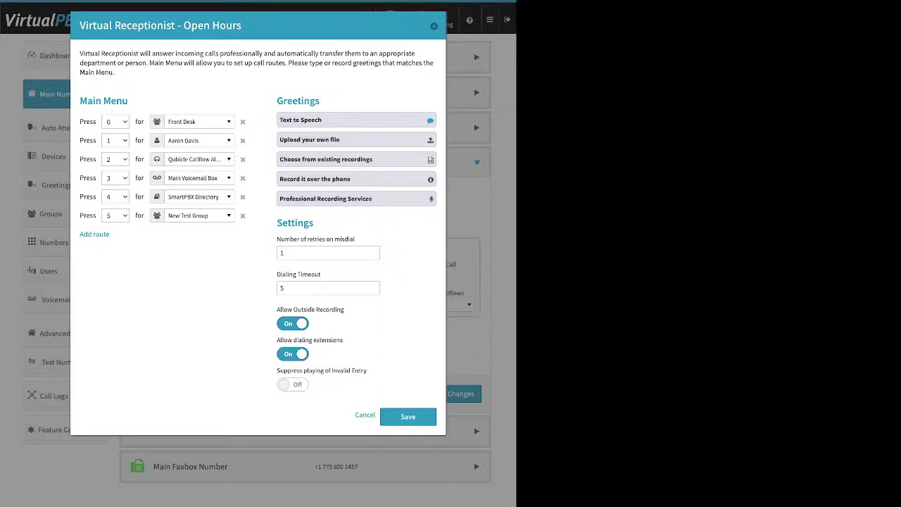
Turn off Allow Outside Recording, keep Allow dialing extensions on, and review the Suppress playing of Invalid Entry setting.
{"action": "left_click", "coordinate": [292, 323]}
{"action": "left_click_drag", "start_coordinate": [276, 340], "coordinate": [343, 340]}
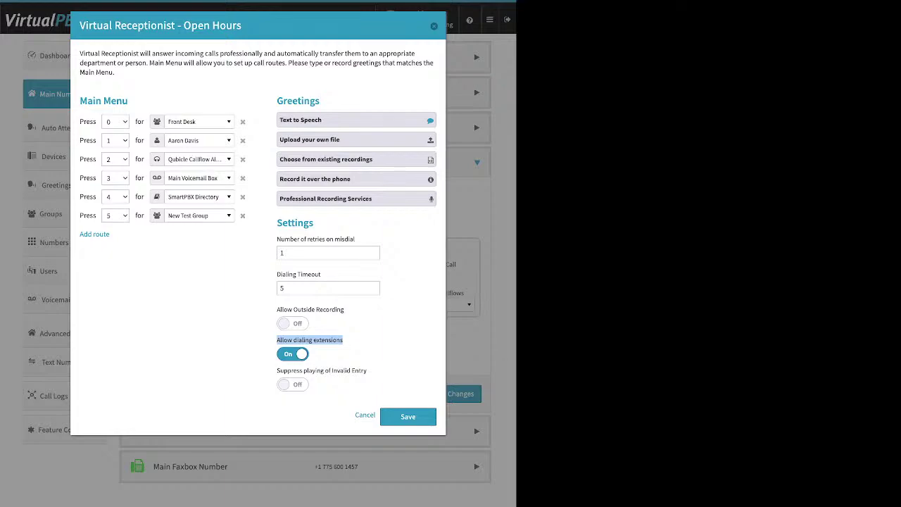
{"action": "left_click", "coordinate": [292, 353]}
{"action": "left_click", "coordinate": [288, 353]}
{"action": "left_click_drag", "start_coordinate": [277, 370], "coordinate": [366, 370]}
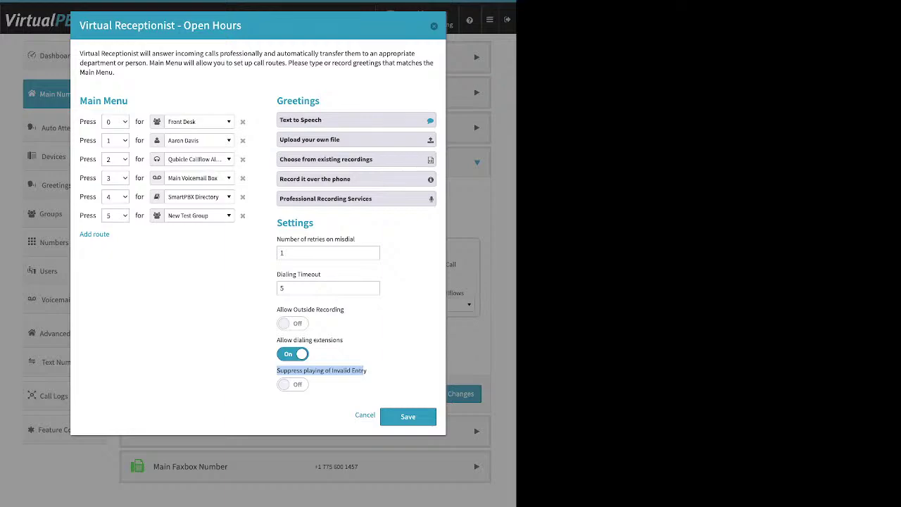
Save the Open Hours Virtual Receptionist configuration and the Incoming Call Handling changes.
{"action": "left_click", "coordinate": [292, 384]}
{"action": "key", "text": "space"}
{"action": "left_click_drag", "start_coordinate": [128, 100], "coordinate": [95, 101]}
{"action": "left_click_drag", "start_coordinate": [320, 101], "coordinate": [253, 232]}
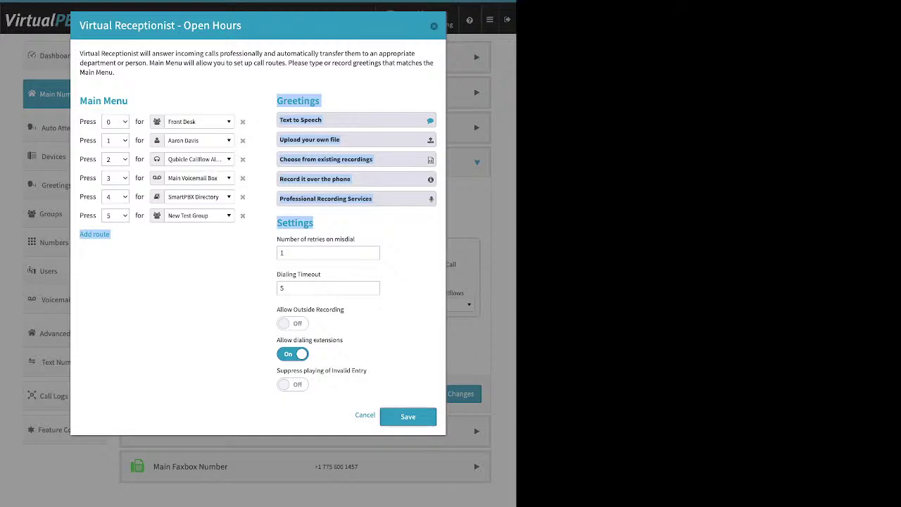
{"action": "left_click", "coordinate": [407, 416]}
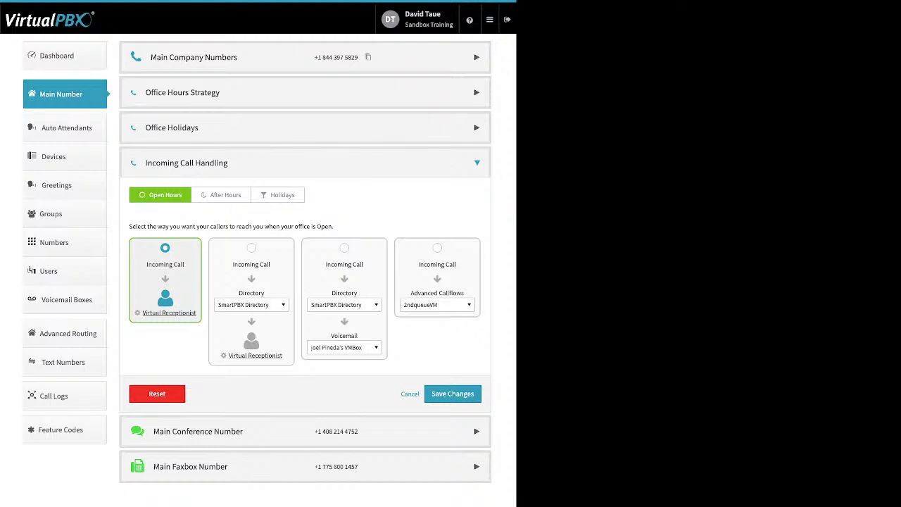
{"action": "left_click", "coordinate": [453, 394]}
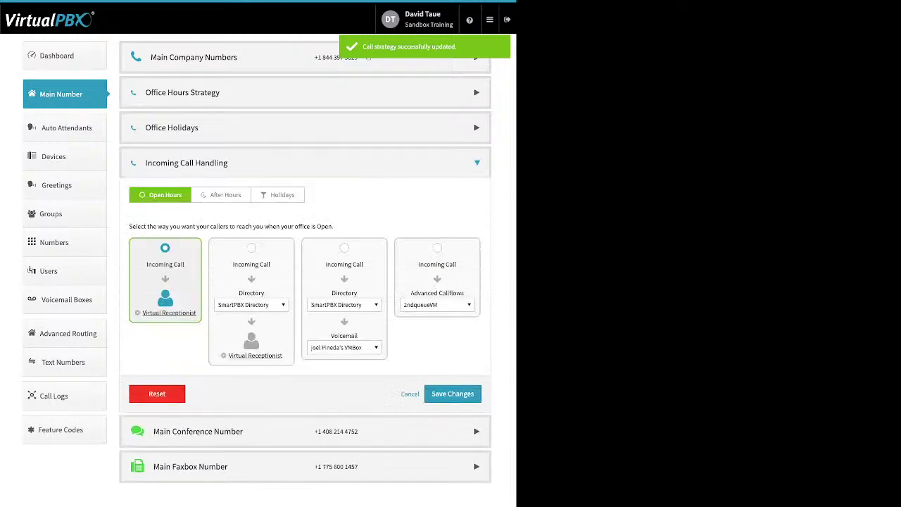
Switch Open Hours call handling to ring a destination before the Virtual Receptionist, using the first listed user.
{"action": "left_click", "coordinate": [251, 248]}
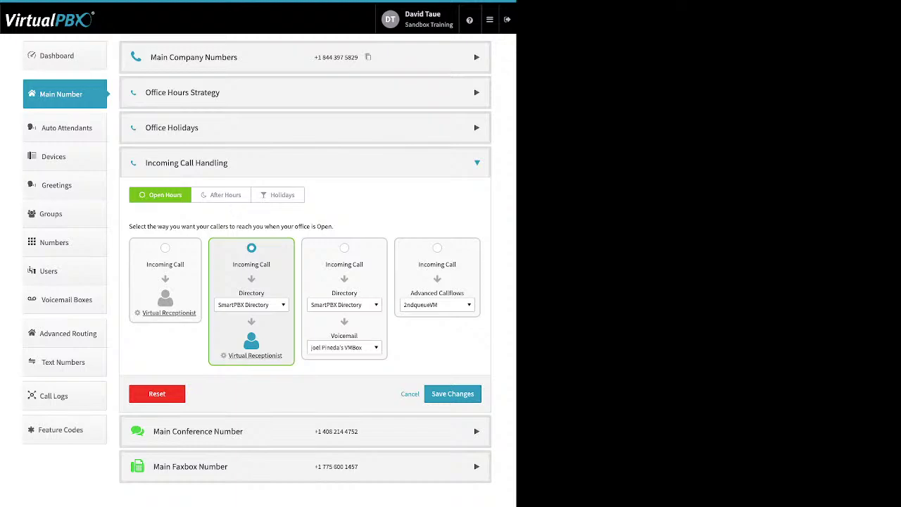
{"action": "left_click", "coordinate": [251, 304]}
{"action": "key", "text": "Down"}
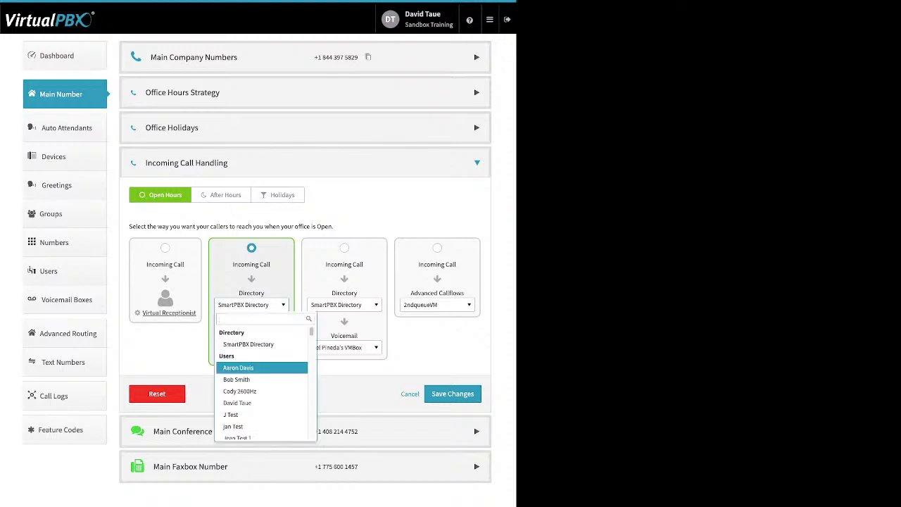
{"action": "key", "text": "Return"}
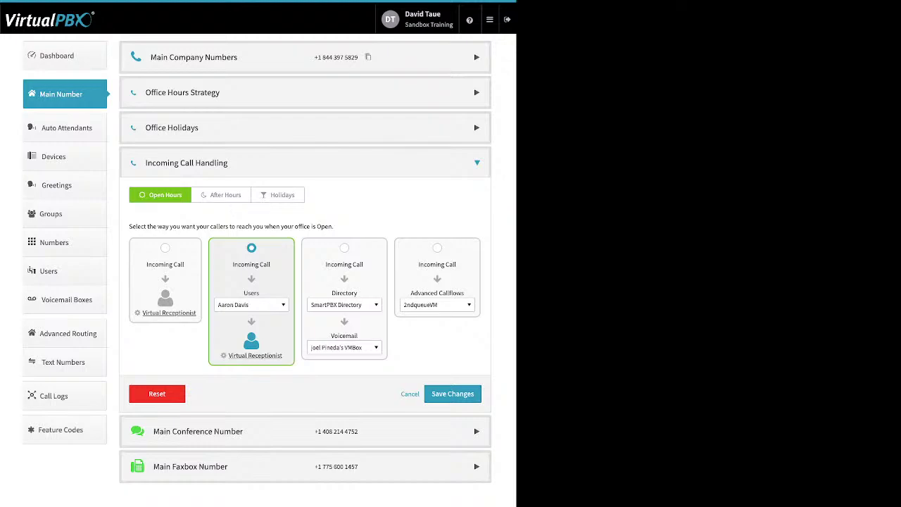
Set the destination rung before the Open Hours Virtual Receptionist to the Front Desk group, and check the receptionist configuration.
{"action": "key", "text": "Down"}
{"action": "key", "text": "Down"}
{"action": "key", "text": "Down"}
{"action": "key", "text": "Down"}
{"action": "key", "text": "Down"}
{"action": "key", "text": "Down"}
{"action": "key", "text": "Down"}
{"action": "key", "text": "Down"}
{"action": "key", "text": "Down"}
{"action": "key", "text": "Down"}
{"action": "key", "text": "Down"}
{"action": "key", "text": "Down"}
{"action": "key", "text": "Down"}
{"action": "key", "text": "Down"}
{"action": "key", "text": "Down"}
{"action": "key", "text": "Down"}
{"action": "key", "text": "Down"}
{"action": "key", "text": "Down"}
{"action": "key", "text": "Down"}
{"action": "key", "text": "Down"}
{"action": "key", "text": "Down"}
{"action": "key", "text": "Down"}
{"action": "key", "text": "Down"}
{"action": "key", "text": "Down"}
{"action": "key", "text": "Down"}
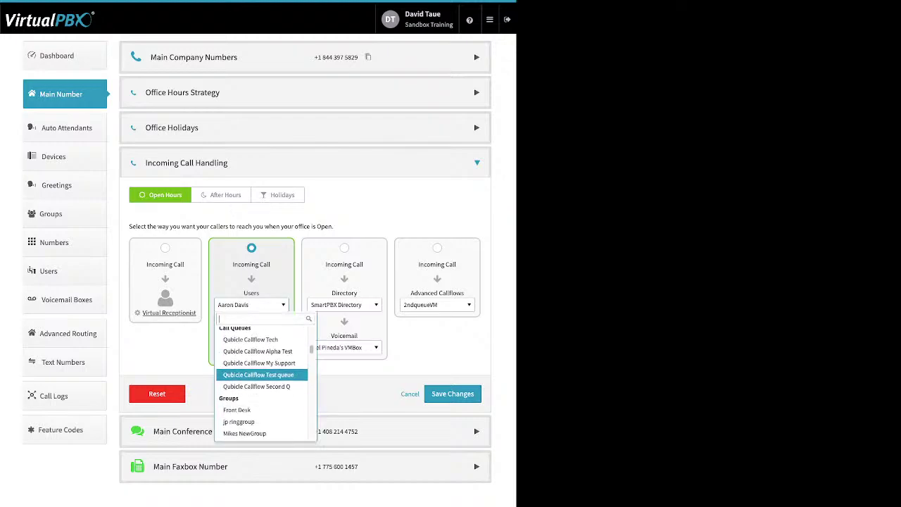
{"action": "key", "text": "Return"}
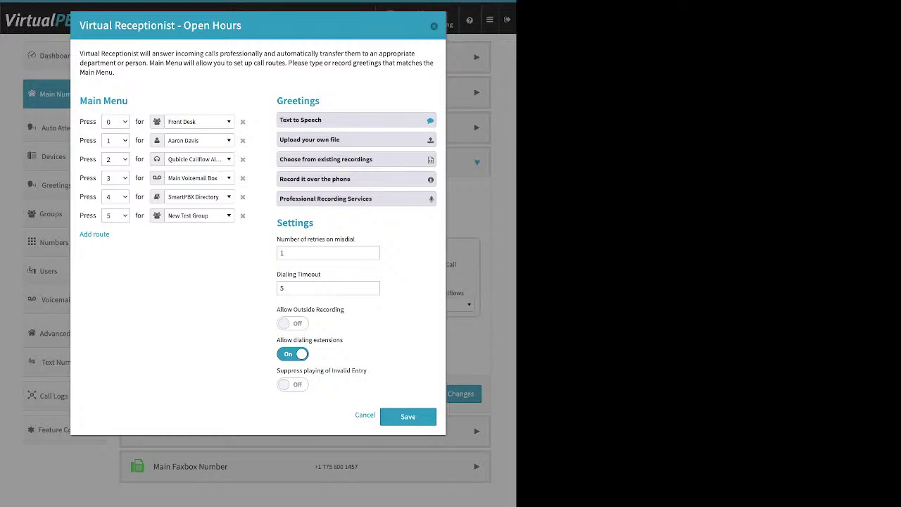
{"action": "key", "text": "Escape"}
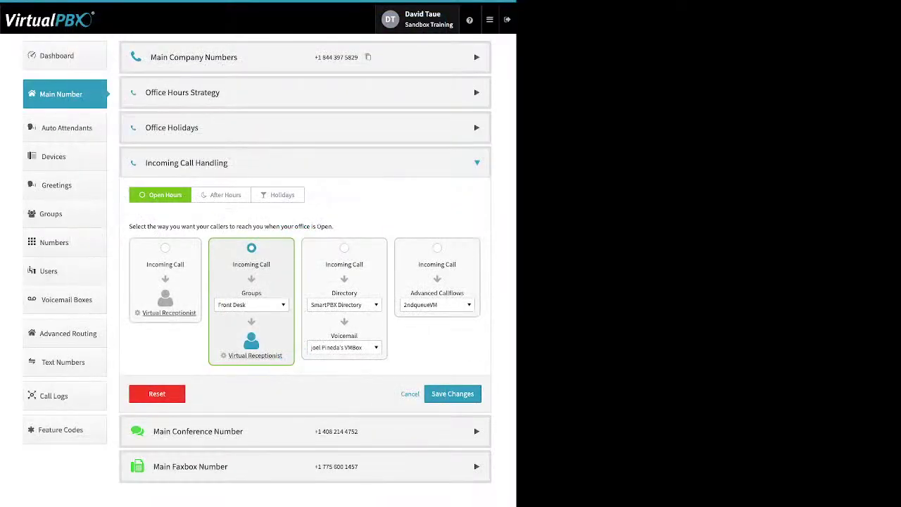
Set After Hours call handling to ring the Front Desk group before the Virtual Receptionist, and save the changes.
{"action": "left_click", "coordinate": [220, 194]}
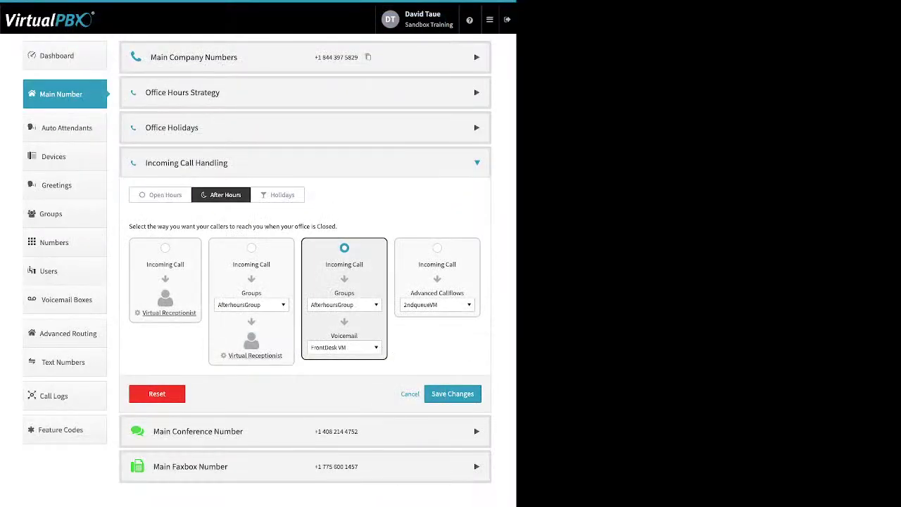
{"action": "left_click", "coordinate": [251, 247]}
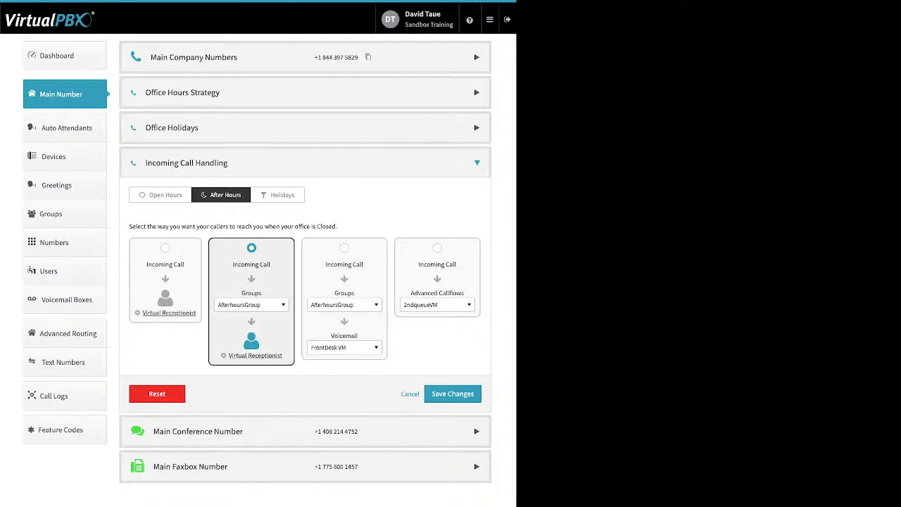
{"action": "left_click", "coordinate": [251, 304]}
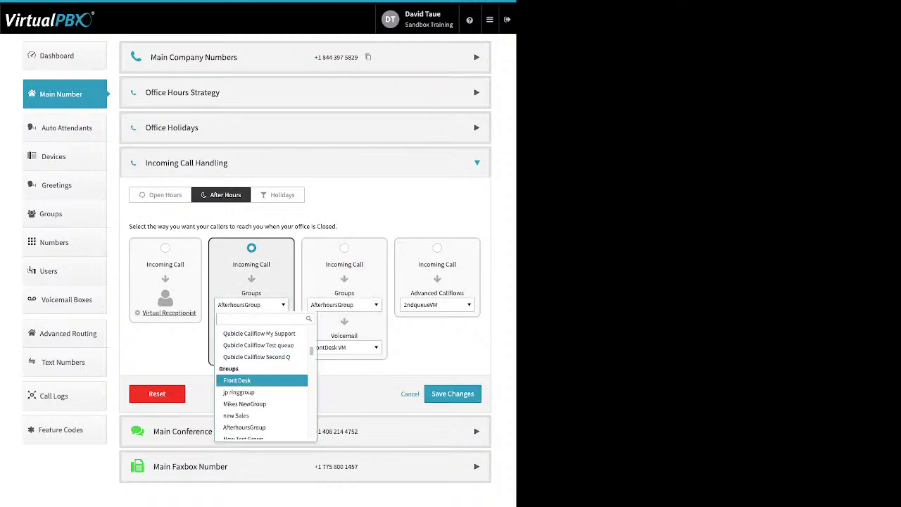
{"action": "key", "text": "Return"}
{"action": "left_click", "coordinate": [452, 393]}
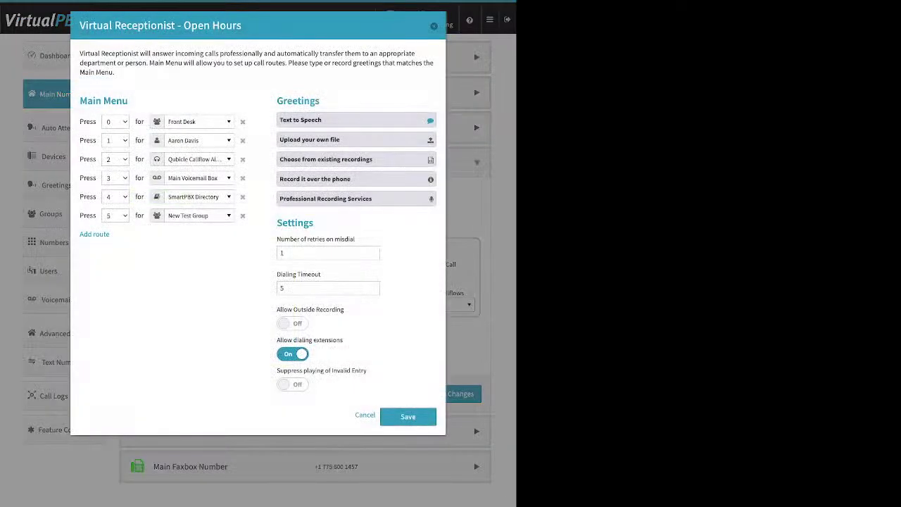
{"action": "key", "text": "Escape"}
{"action": "left_click", "coordinate": [220, 195]}
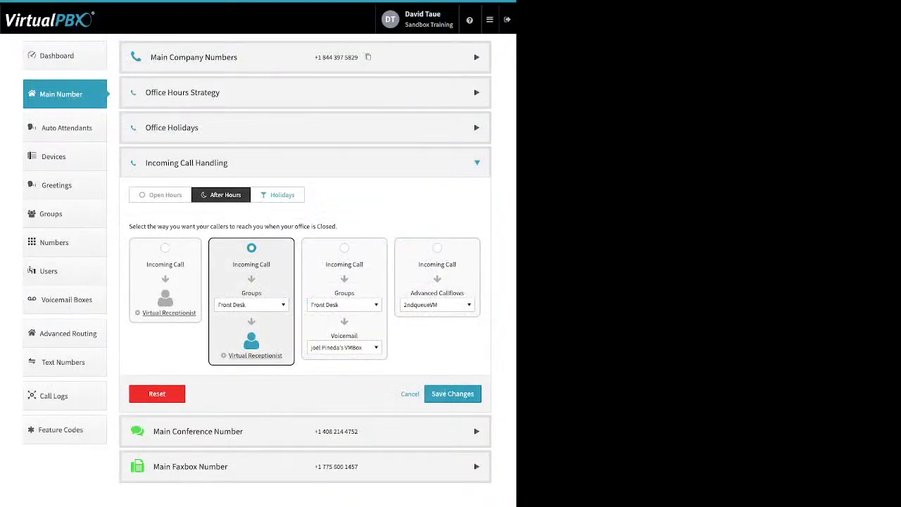
Set Holidays call handling to play the Spanish Main1 media before voicemail, and look through the voicemail box choices.
{"action": "left_click", "coordinate": [277, 194]}
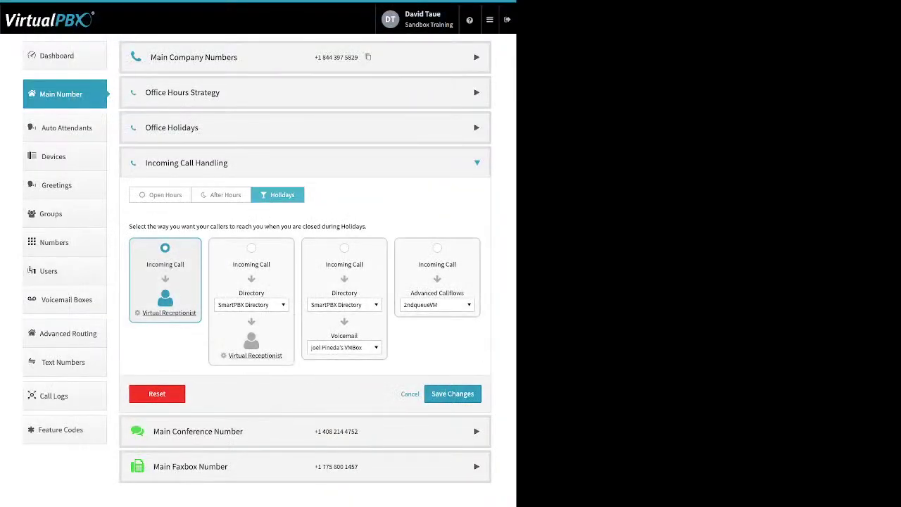
{"action": "left_click", "coordinate": [344, 248]}
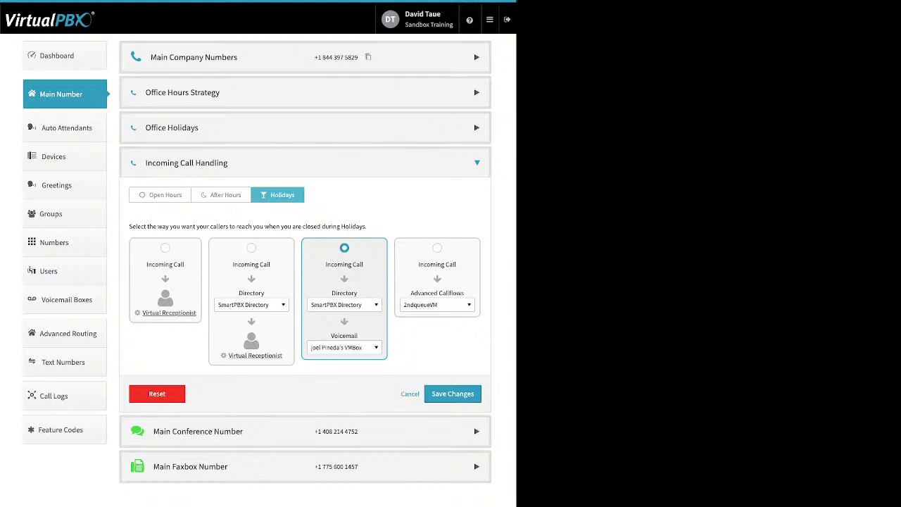
{"action": "left_click", "coordinate": [345, 304]}
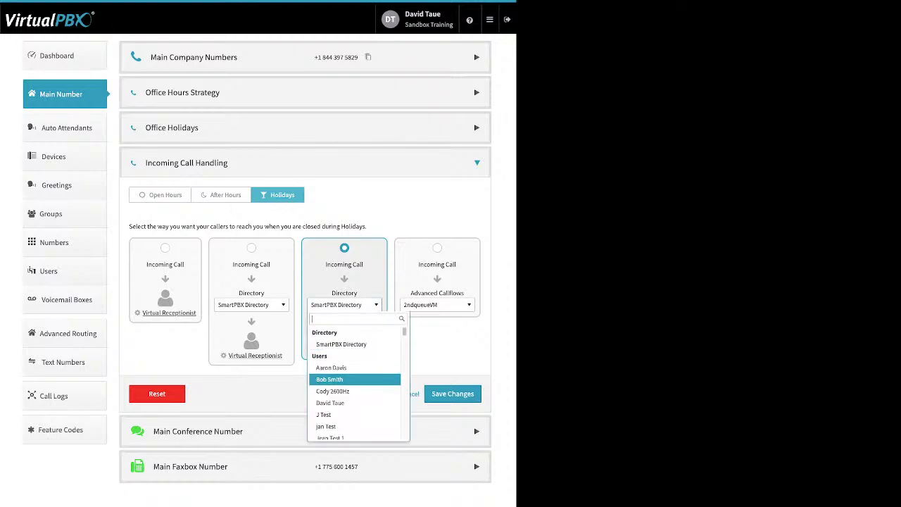
{"action": "scroll", "coordinate": [354, 388], "scroll_direction": "down", "scroll_amount": 1}
{"action": "scroll", "coordinate": [354, 388], "scroll_direction": "down", "scroll_amount": 8}
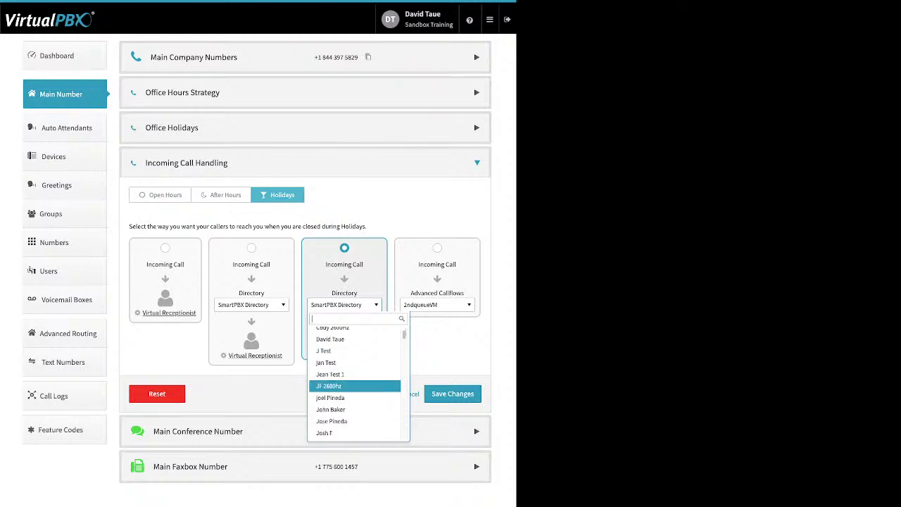
{"action": "scroll", "coordinate": [354, 383], "scroll_direction": "down", "scroll_amount": 3}
{"action": "scroll", "coordinate": [354, 385], "scroll_direction": "down", "scroll_amount": 1}
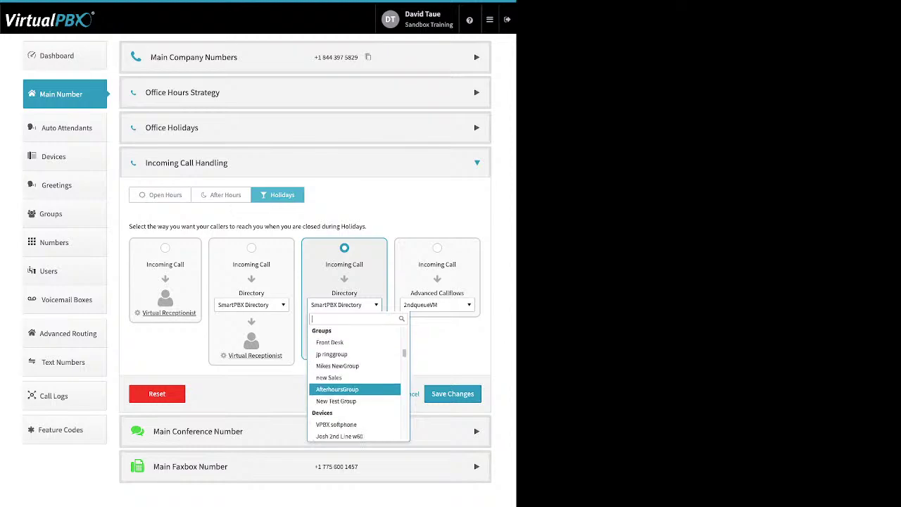
{"action": "scroll", "coordinate": [354, 386], "scroll_direction": "down", "scroll_amount": 2}
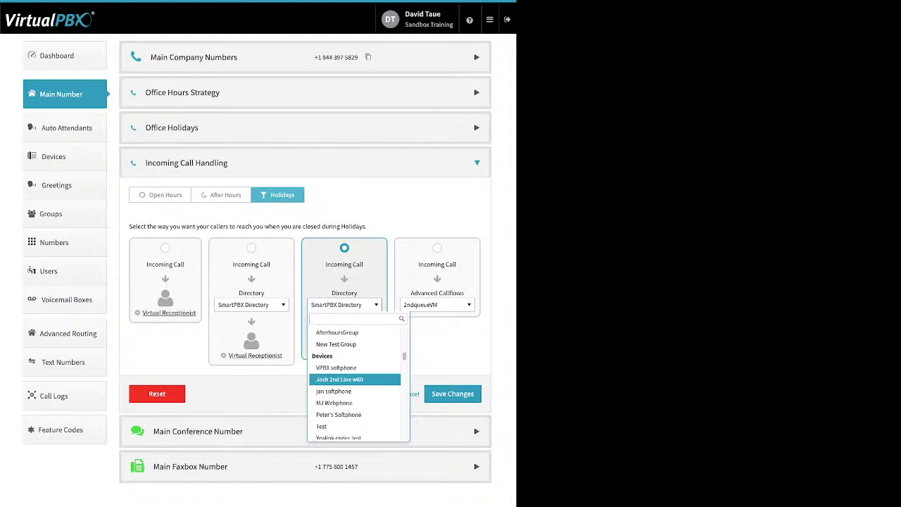
{"action": "scroll", "coordinate": [354, 385], "scroll_direction": "down", "scroll_amount": 1}
{"action": "scroll", "coordinate": [354, 386], "scroll_direction": "down", "scroll_amount": 2}
{"action": "scroll", "coordinate": [354, 385], "scroll_direction": "down", "scroll_amount": 6}
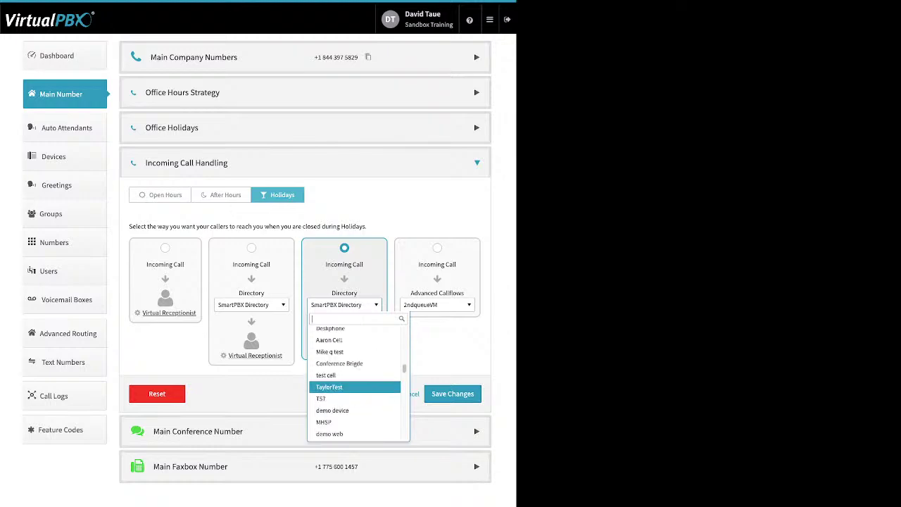
{"action": "scroll", "coordinate": [354, 384], "scroll_direction": "down", "scroll_amount": 8}
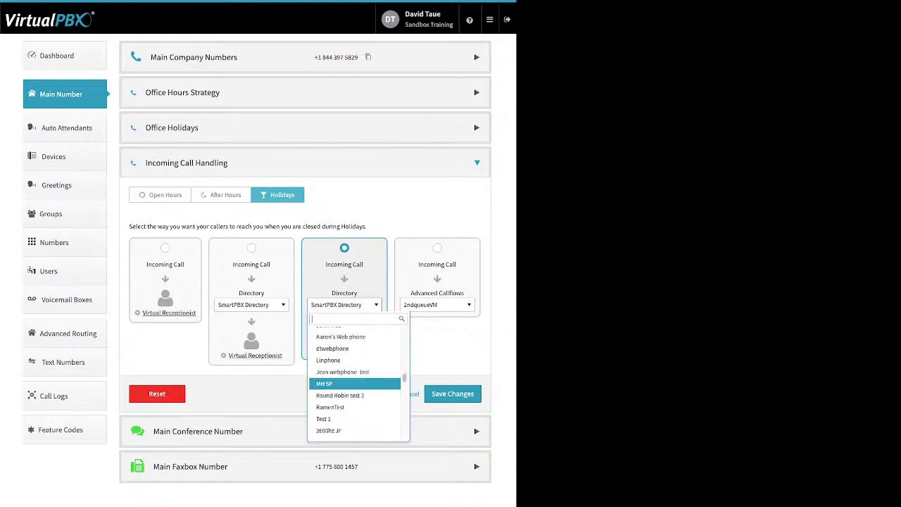
{"action": "scroll", "coordinate": [354, 383], "scroll_direction": "down", "scroll_amount": 6}
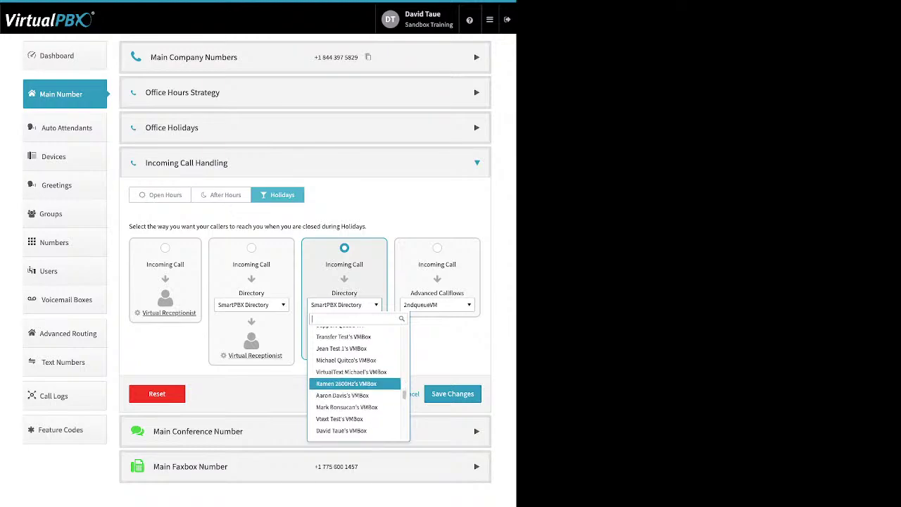
{"action": "scroll", "coordinate": [354, 386], "scroll_direction": "up", "scroll_amount": 2}
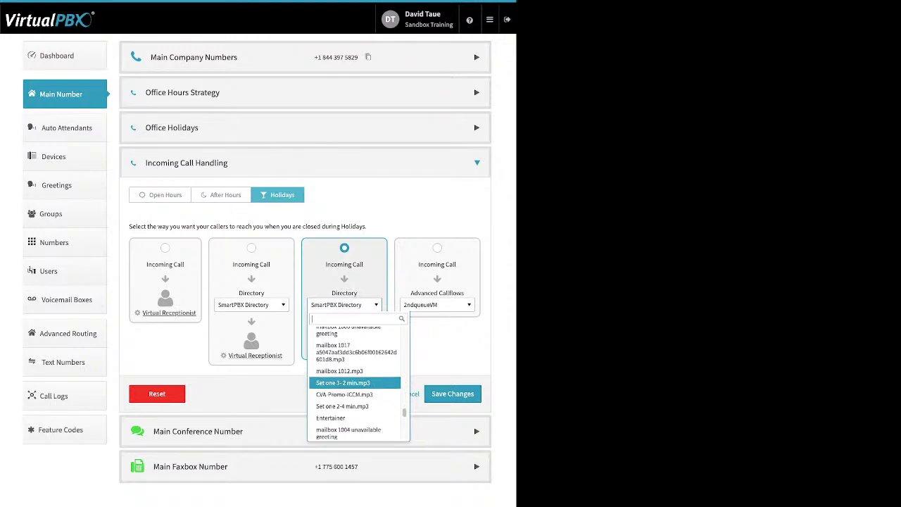
{"action": "key", "text": "Up"}
{"action": "key", "text": "Up"}
{"action": "key", "text": "Up"}
{"action": "key", "text": "Up"}
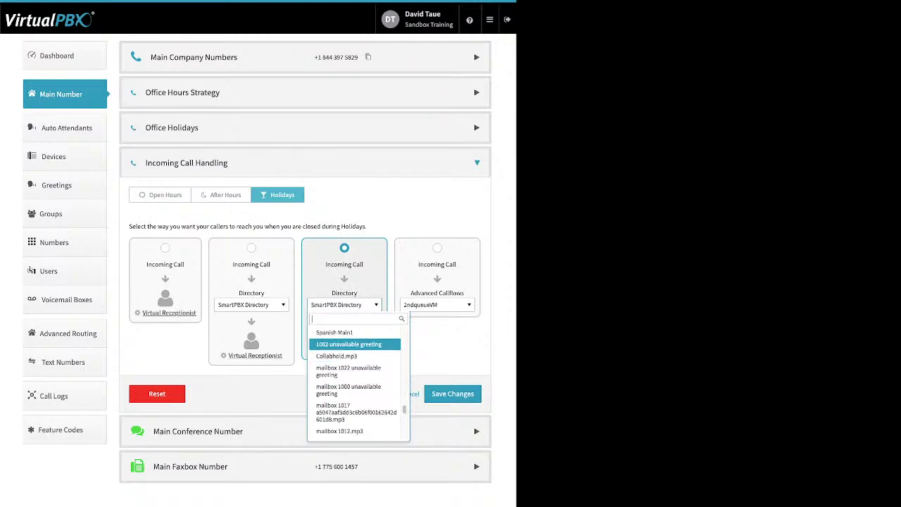
{"action": "key", "text": "Return"}
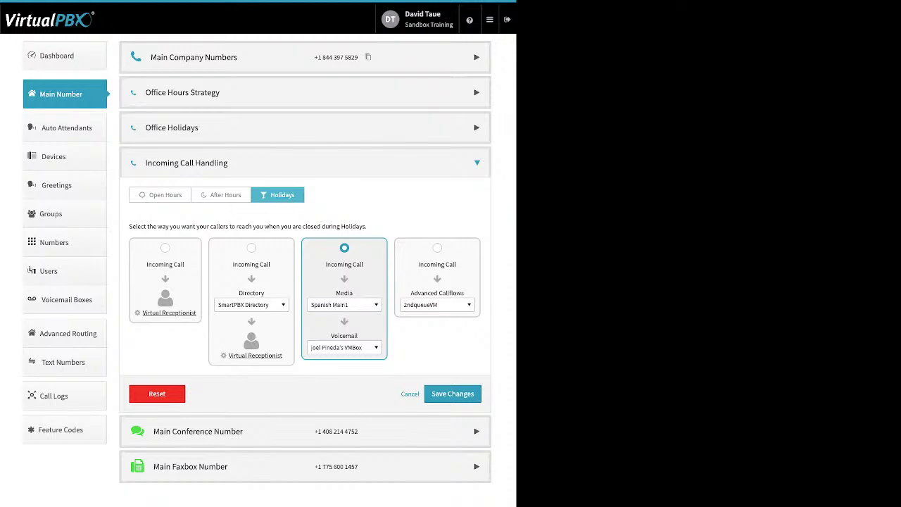
{"action": "key", "text": "Tab"}
{"action": "key", "text": "Return"}
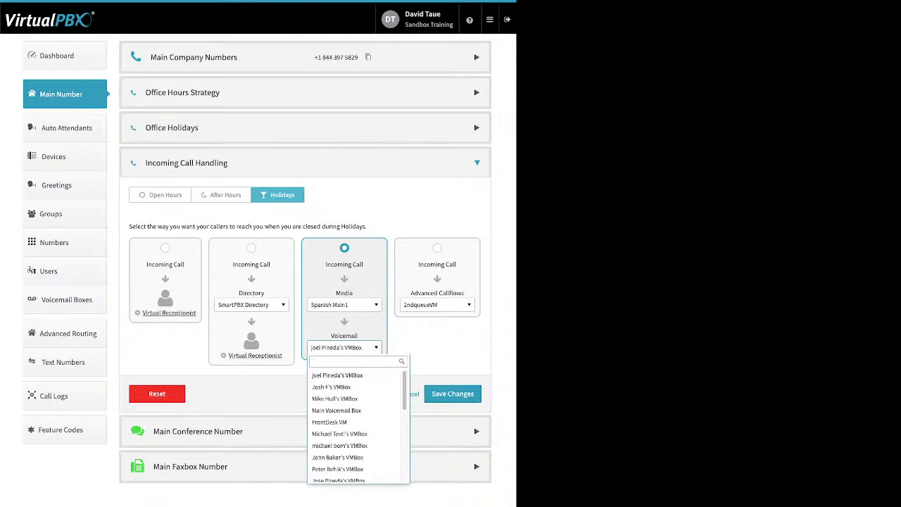
{"action": "key", "text": "Escape"}
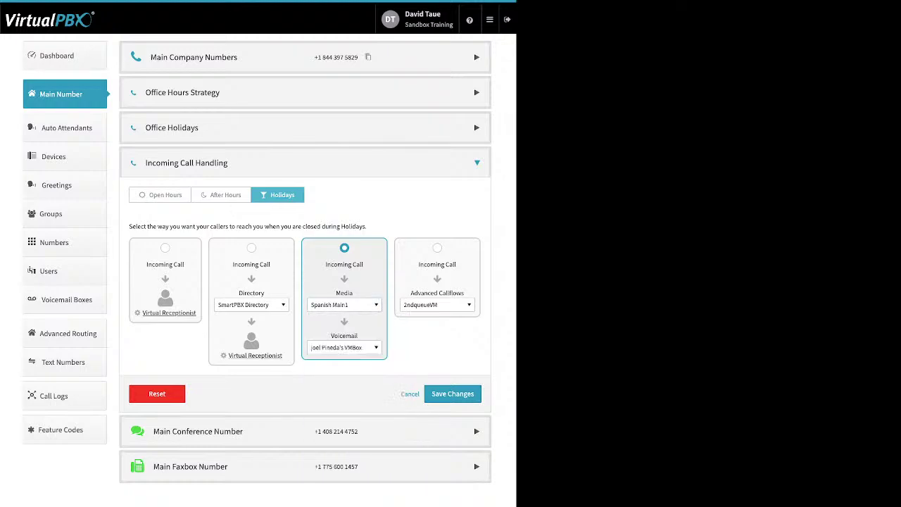
Set the holiday destination before voicemail to Skip to Voicemail, and select the Advanced Callflows option.
{"action": "left_click", "coordinate": [345, 304]}
{"action": "scroll", "coordinate": [354, 390], "scroll_direction": "down", "scroll_amount": 10}
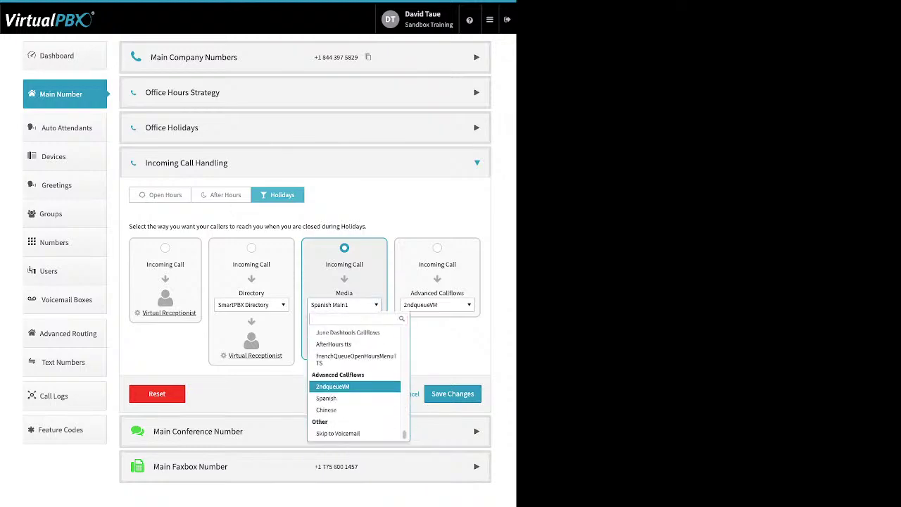
{"action": "left_click", "coordinate": [338, 433]}
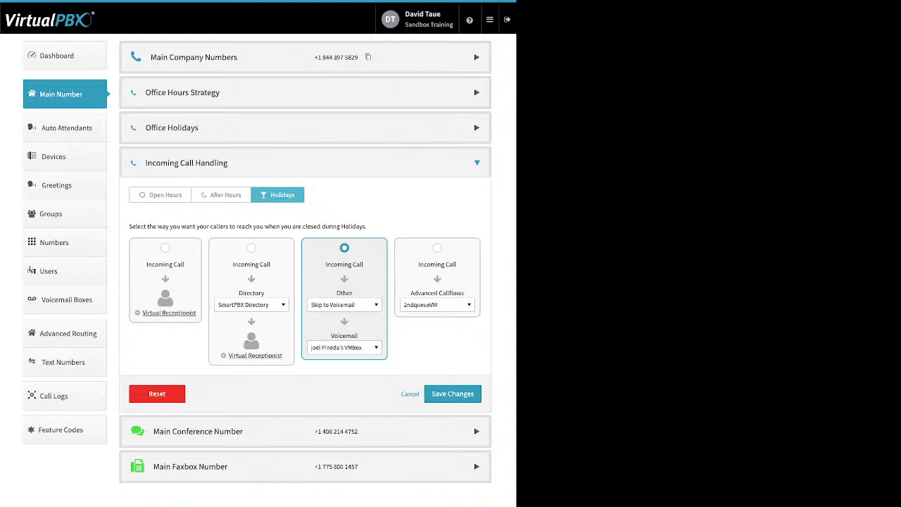
{"action": "left_click", "coordinate": [437, 248]}
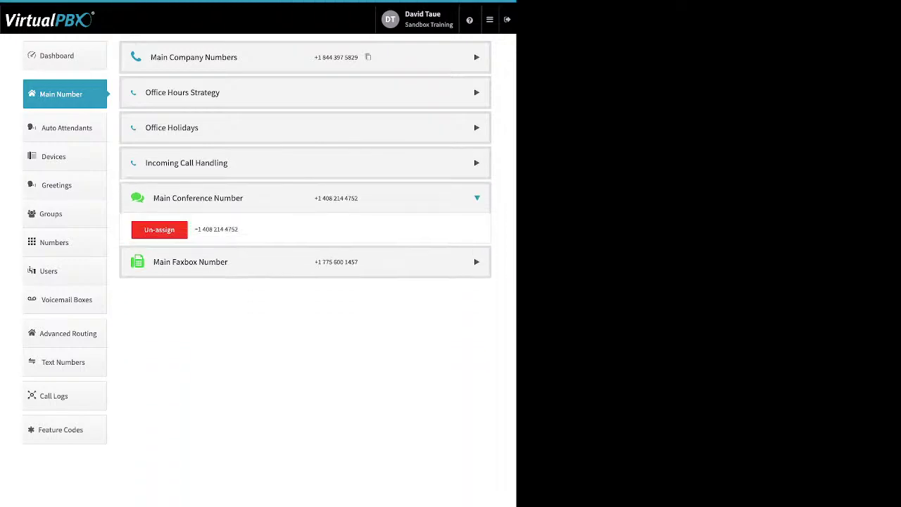
Review the Main Conference Number's options for adding or buying numbers, and open its Custom Greeting settings.
{"action": "left_click_drag", "start_coordinate": [331, 265], "coordinate": [208, 264]}
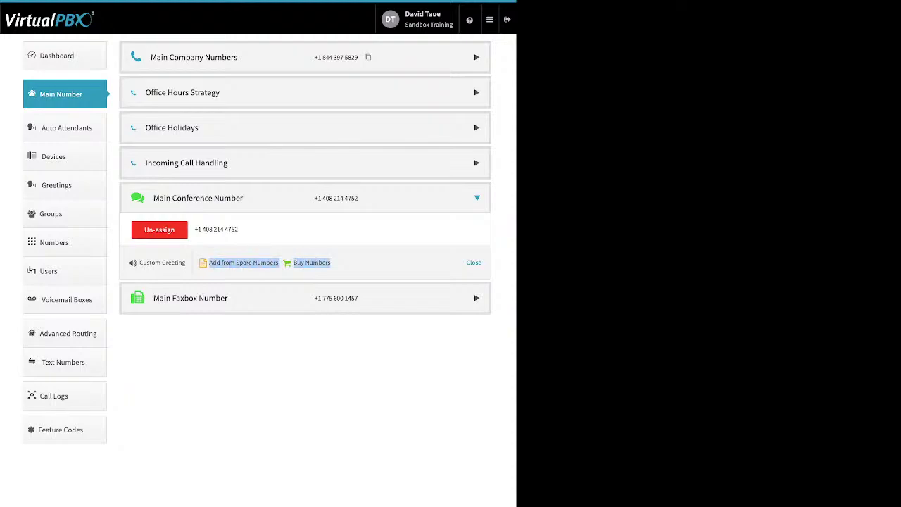
{"action": "left_click_drag", "start_coordinate": [187, 265], "coordinate": [140, 265]}
{"action": "left_click", "coordinate": [145, 262]}
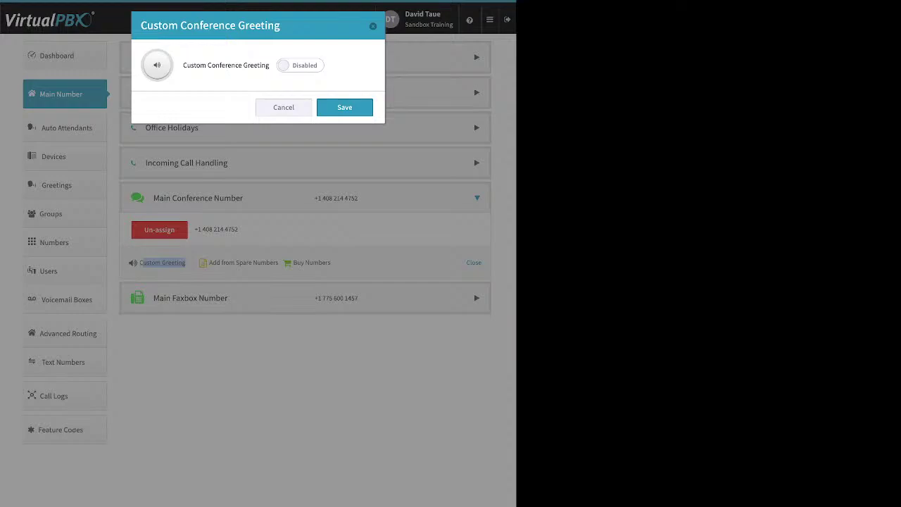
Enable the Custom Conference Greeting to view its text-to-speech message field, and disable it again.
{"action": "left_click", "coordinate": [301, 65]}
{"action": "left_click", "coordinate": [147, 140]}
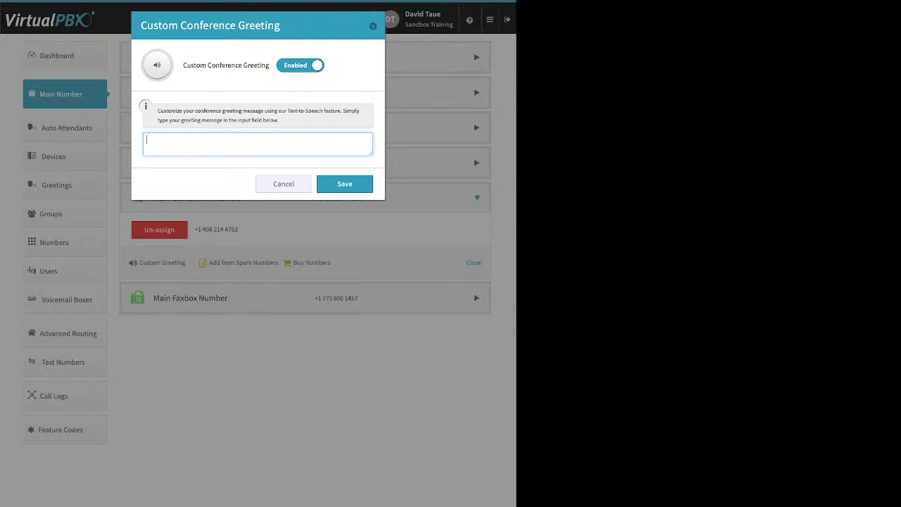
{"action": "left_click", "coordinate": [299, 65]}
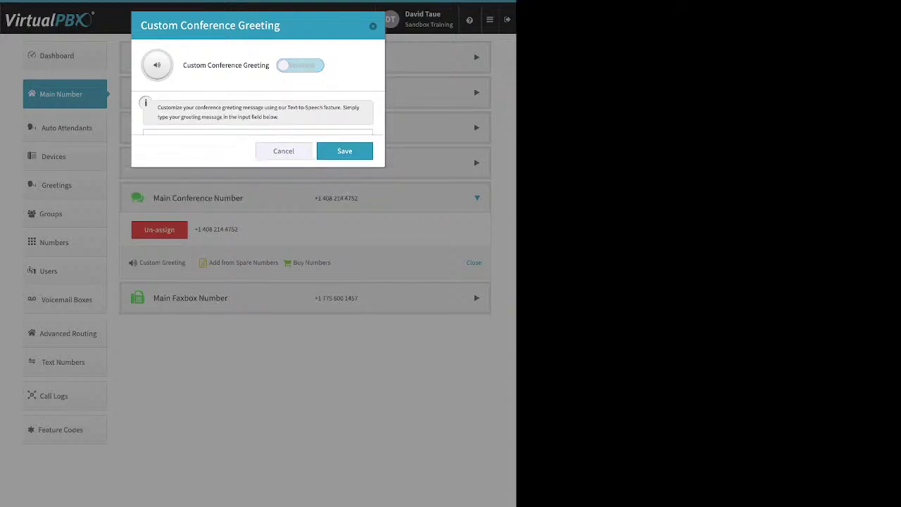
Close the Custom Conference Greeting settings and expand Main Faxbox Number to review its assigned number and the Edit Faxbox option.
{"action": "key", "text": "Return"}
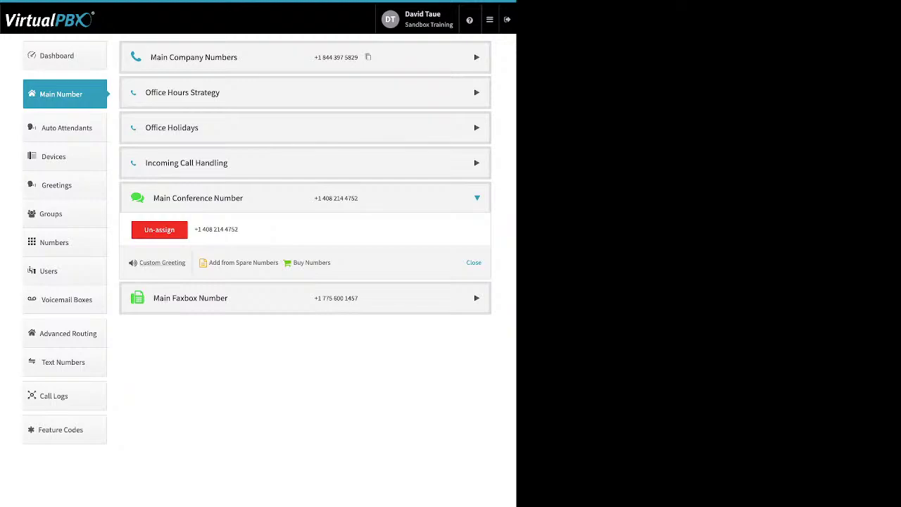
{"action": "left_click", "coordinate": [190, 298]}
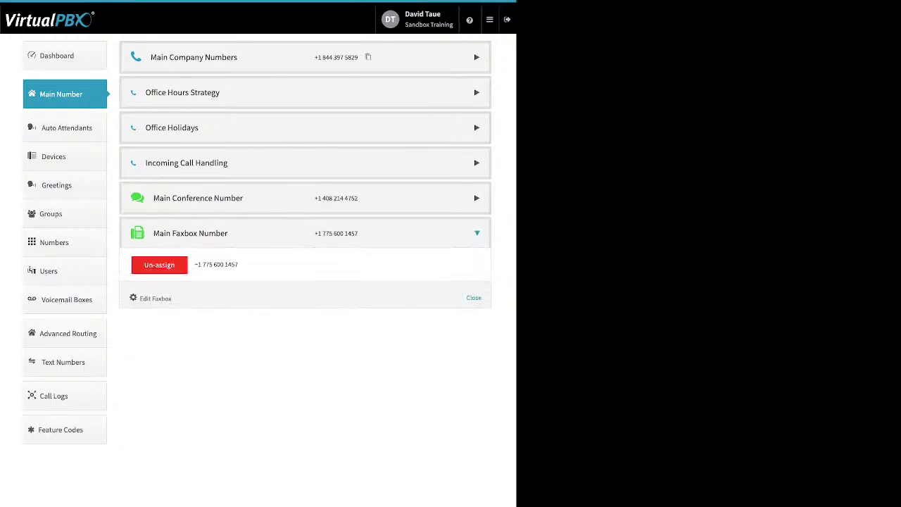
{"action": "left_click_drag", "start_coordinate": [239, 265], "coordinate": [203, 264]}
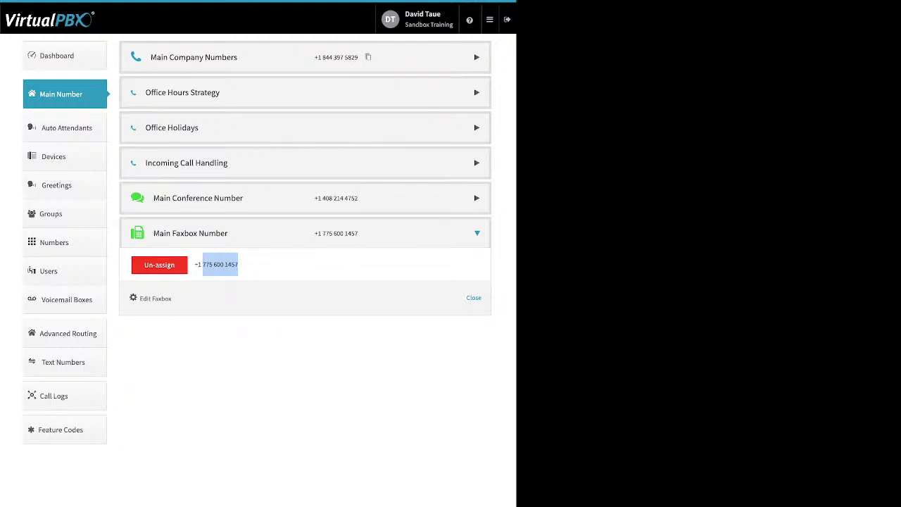
{"action": "left_click_drag", "start_coordinate": [176, 298], "coordinate": [138, 299]}
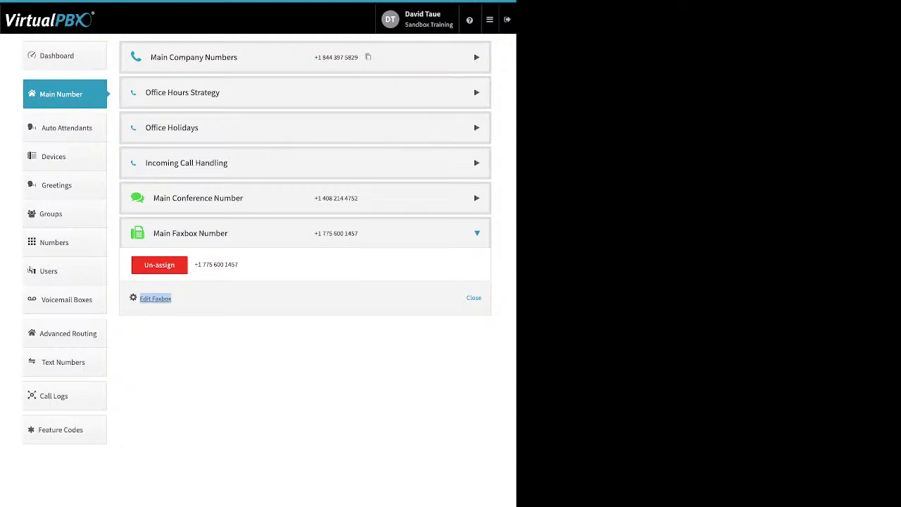
Open the Main Faxbox settings, review the Inbound Notification Email and Email Permissions fields, and close them.
{"action": "left_click", "coordinate": [155, 299]}
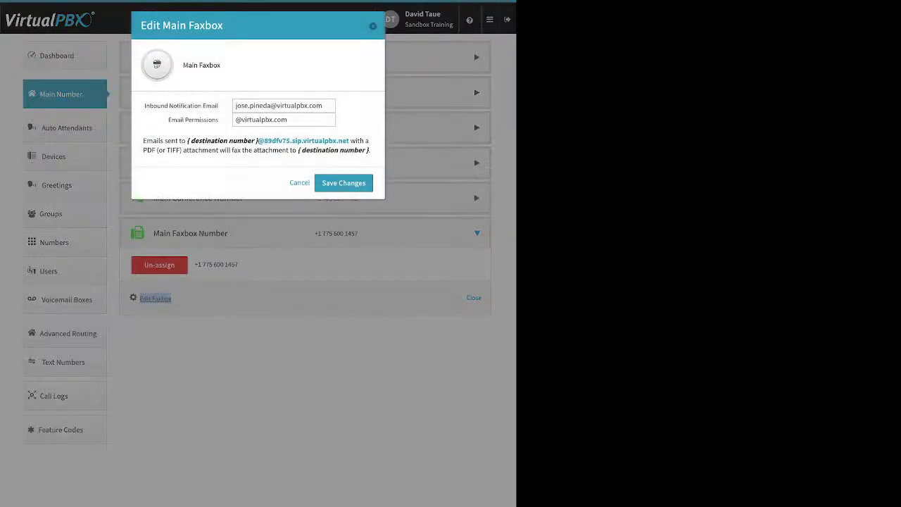
{"action": "left_click_drag", "start_coordinate": [144, 105], "coordinate": [218, 105]}
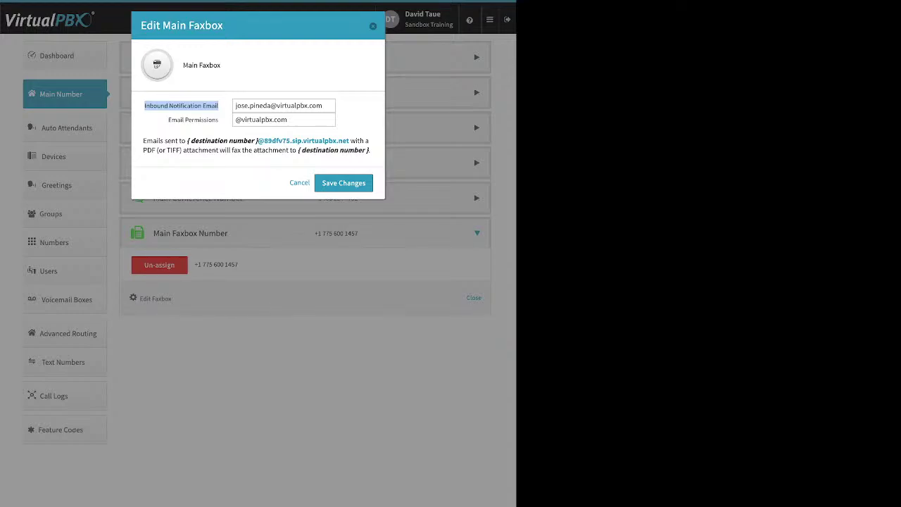
{"action": "left_click", "coordinate": [182, 106]}
{"action": "left_click_drag", "start_coordinate": [167, 120], "coordinate": [219, 119]}
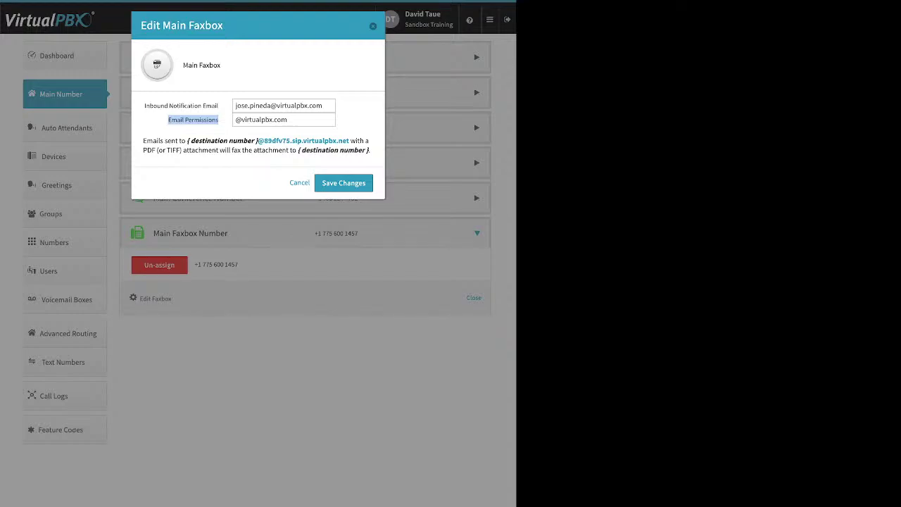
{"action": "key", "text": "Return"}
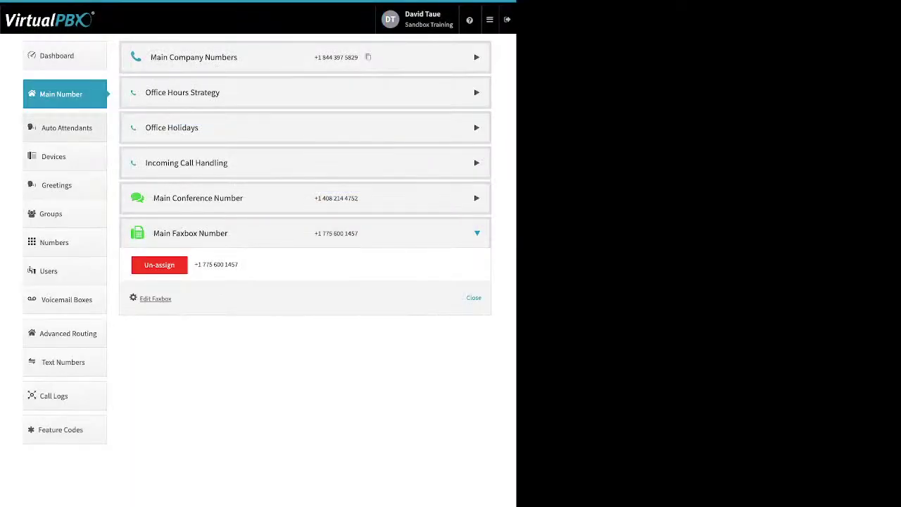
Go to Auto Attendants, view the name and extension fields for creating an attendant, and close the form without creating one.
{"action": "left_click", "coordinate": [66, 127]}
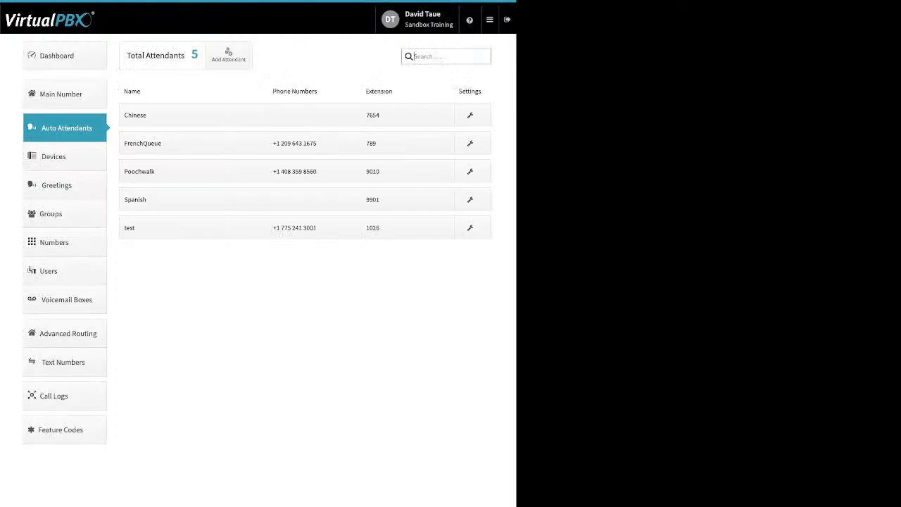
{"action": "left_click", "coordinate": [414, 56]}
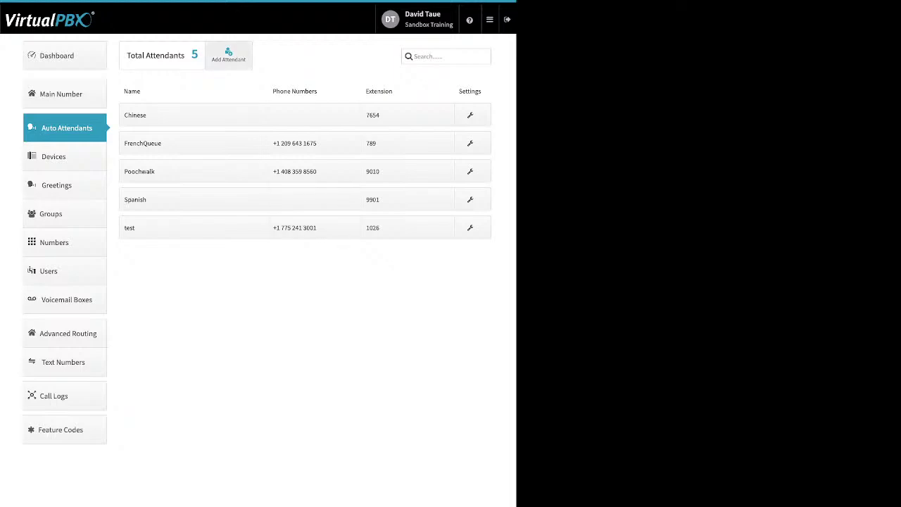
{"action": "left_click", "coordinate": [228, 54]}
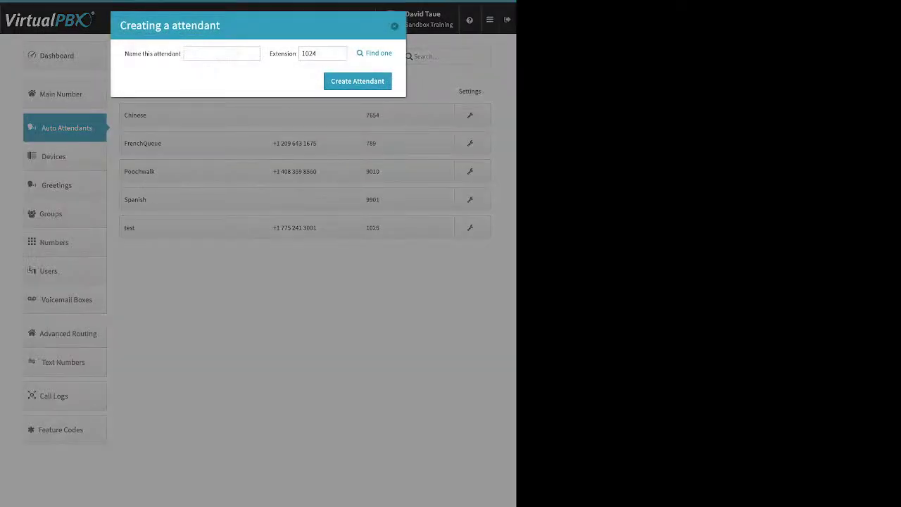
{"action": "left_click", "coordinate": [318, 54]}
{"action": "key", "text": "ctrl+a"}
{"action": "key", "text": "Escape"}
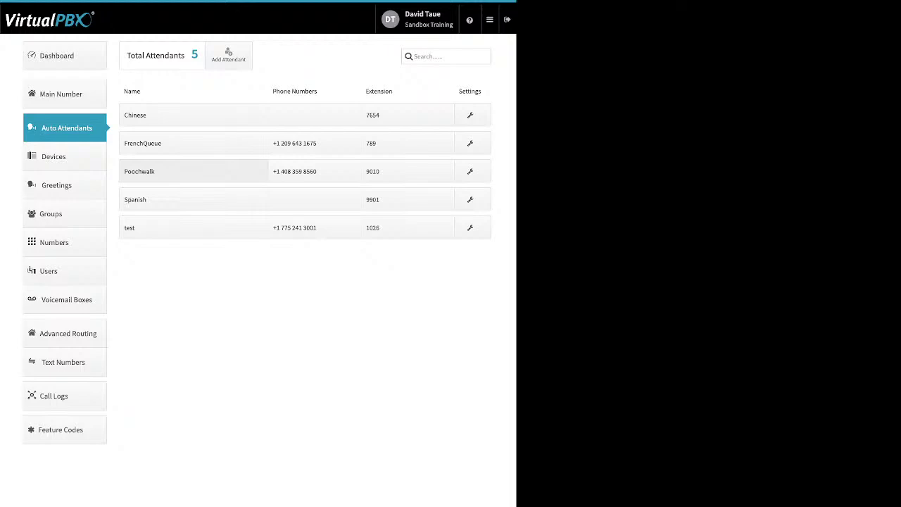
Look through the Poochwalk attendant's phone number assignment and the number's settings options, and close them.
{"action": "left_click", "coordinate": [193, 171]}
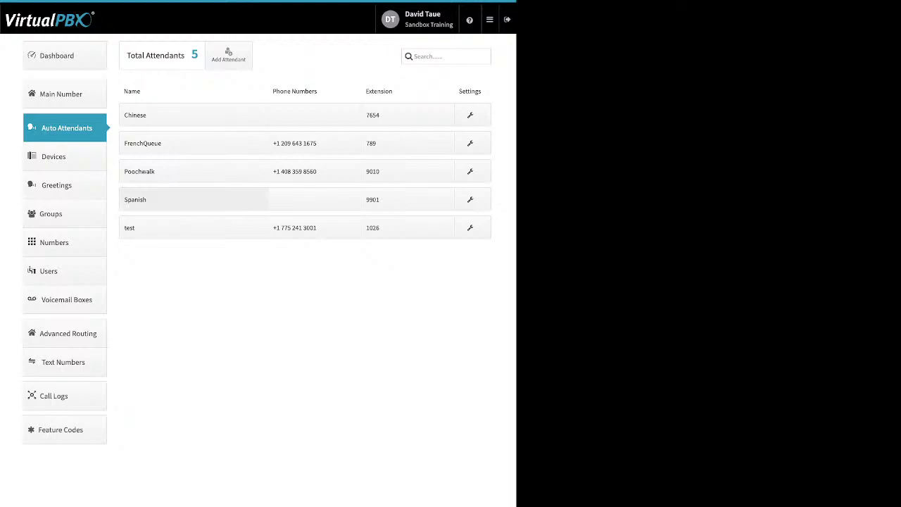
{"action": "left_click", "coordinate": [194, 199]}
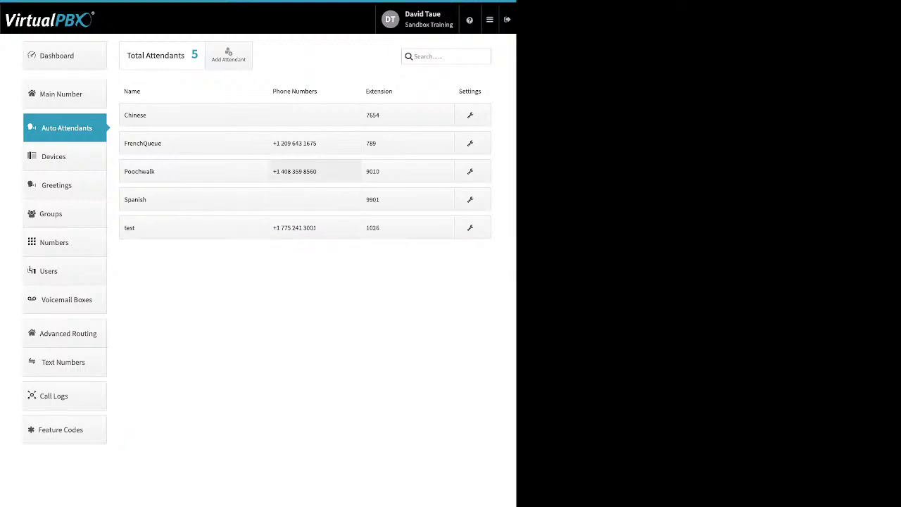
{"action": "left_click", "coordinate": [295, 171]}
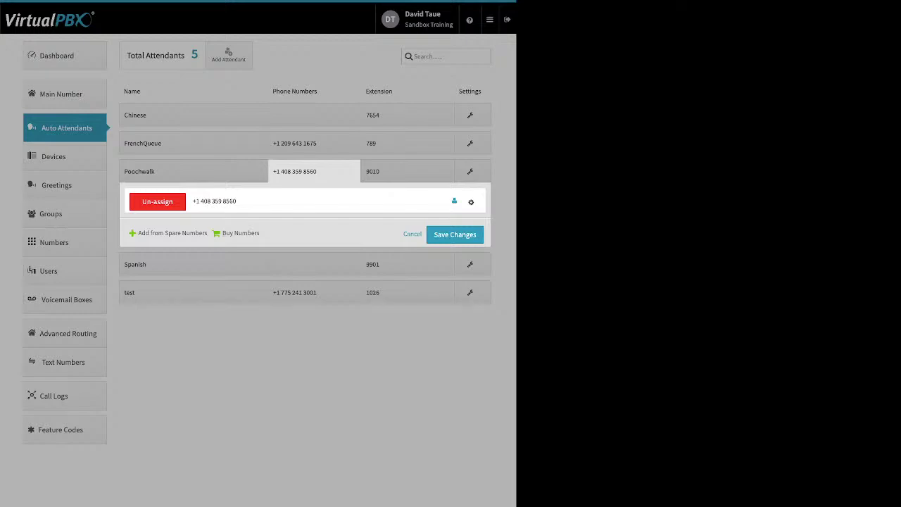
{"action": "left_click", "coordinate": [471, 202]}
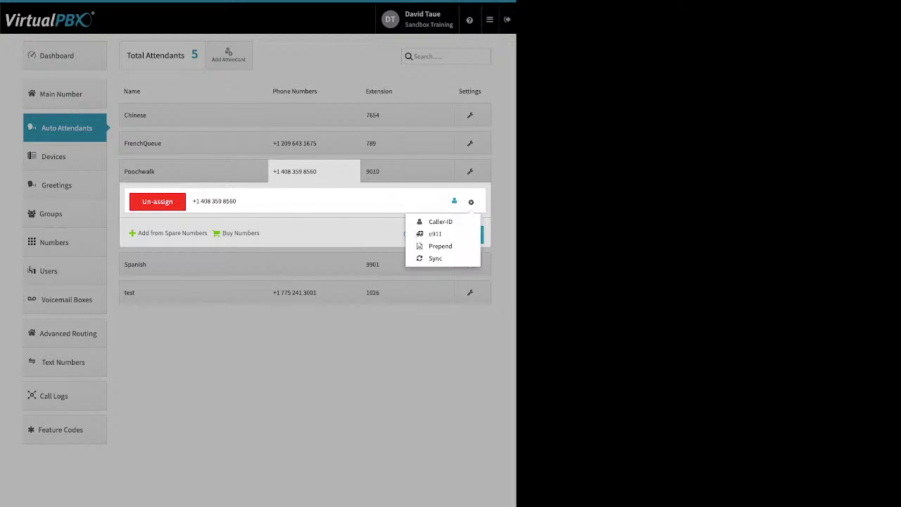
{"action": "key", "text": "Escape"}
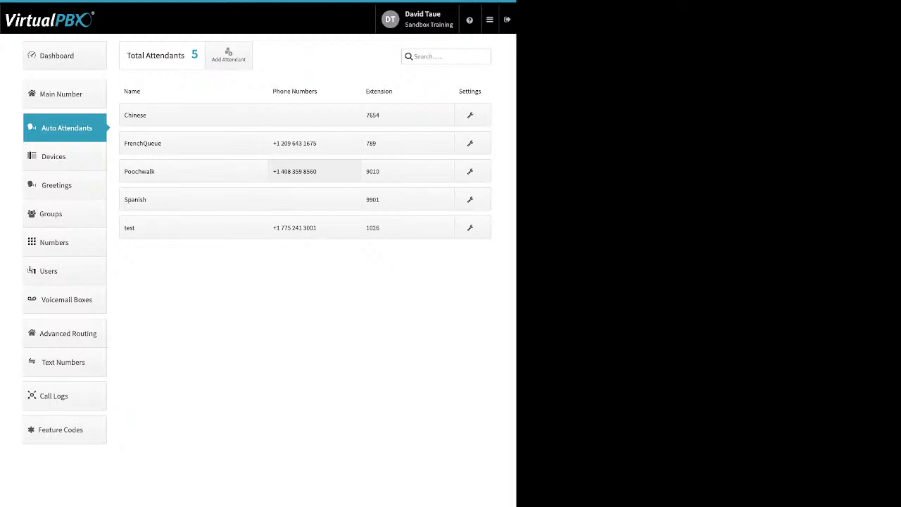
Review the Poochwalk attendant's extension assignment and Add Extension option, and open the attendant's settings.
{"action": "left_click", "coordinate": [407, 171]}
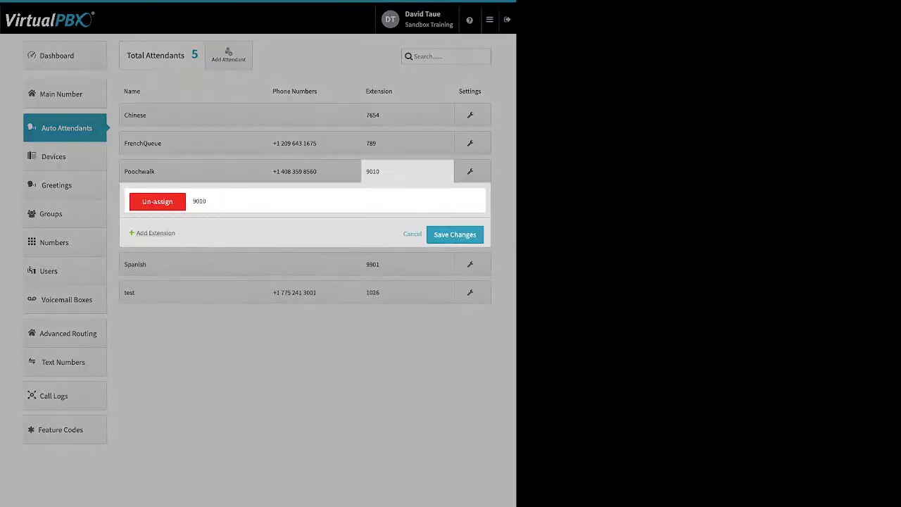
{"action": "left_click", "coordinate": [152, 233]}
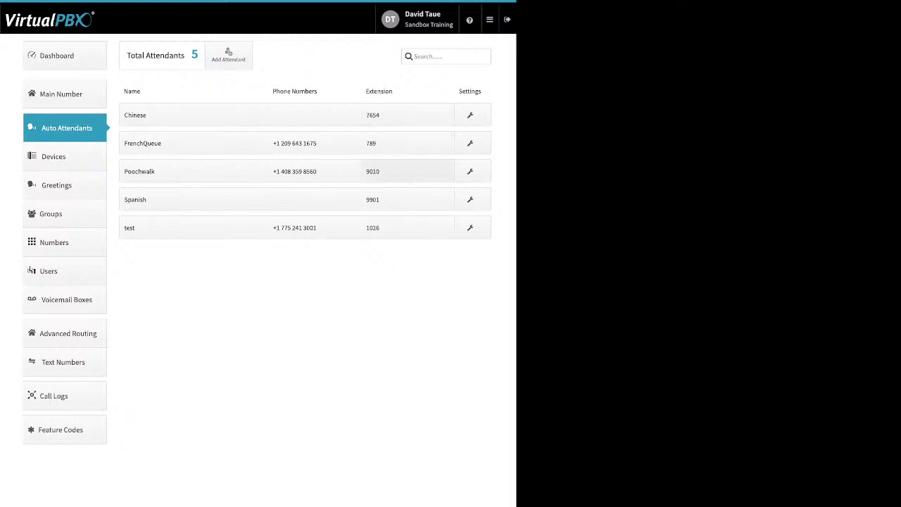
{"action": "left_click", "coordinate": [394, 171]}
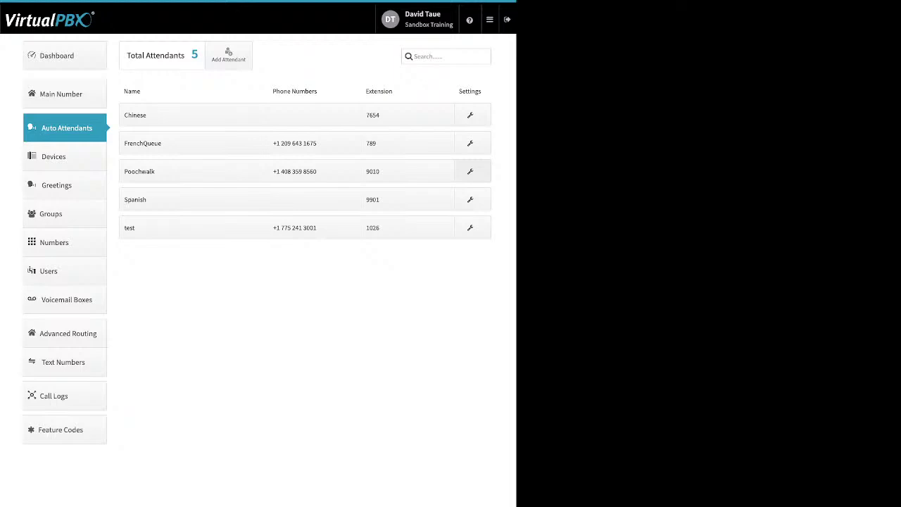
{"action": "left_click", "coordinate": [470, 171]}
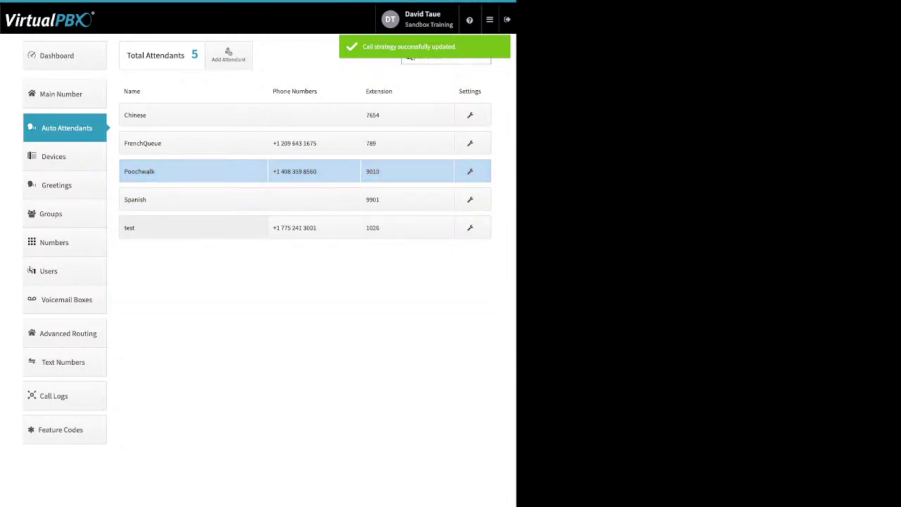
Go to Devices, start adding a SIP Phone, and look through the available Yealink models.
{"action": "left_click", "coordinate": [53, 157]}
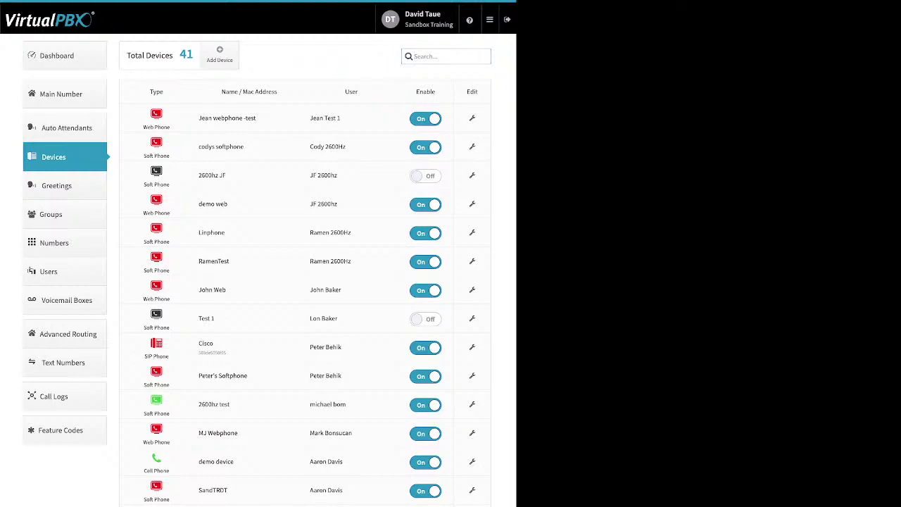
{"action": "left_click", "coordinate": [219, 54]}
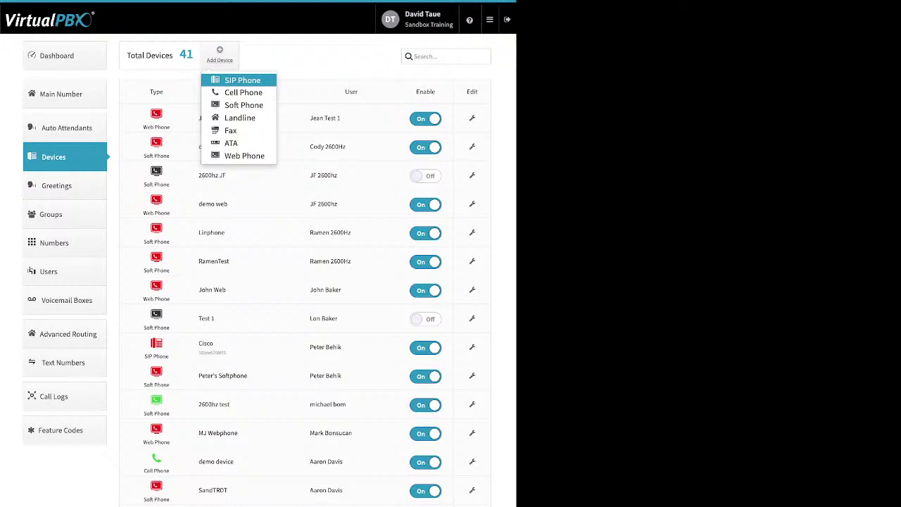
{"action": "left_click", "coordinate": [242, 80]}
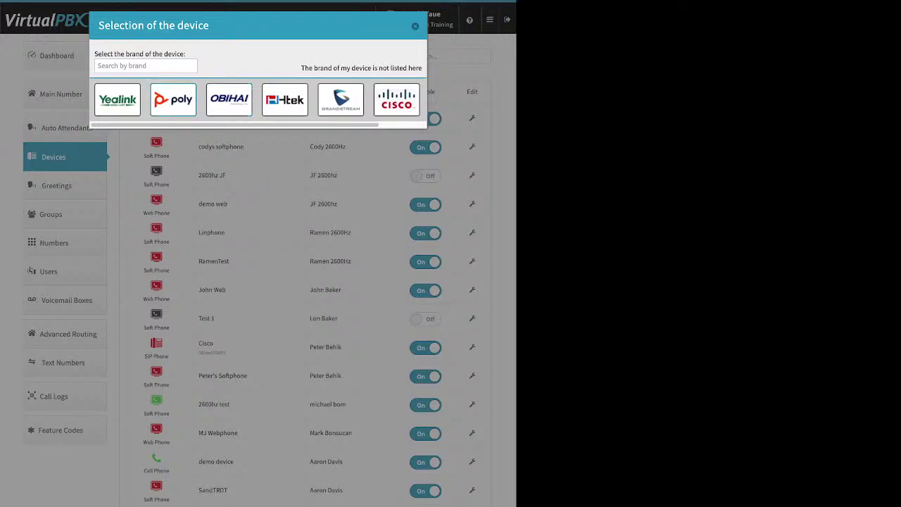
{"action": "left_click", "coordinate": [118, 99]}
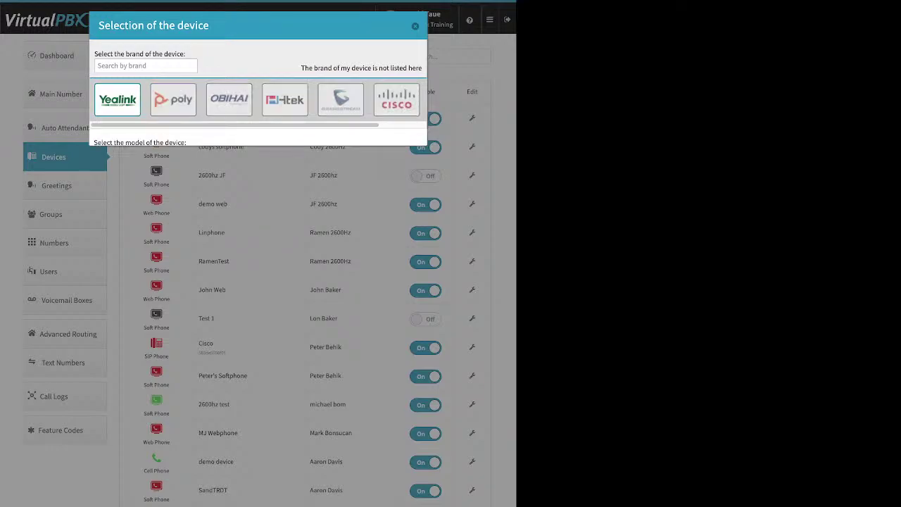
{"action": "scroll", "coordinate": [378, 121], "scroll_direction": "down", "scroll_amount": 3}
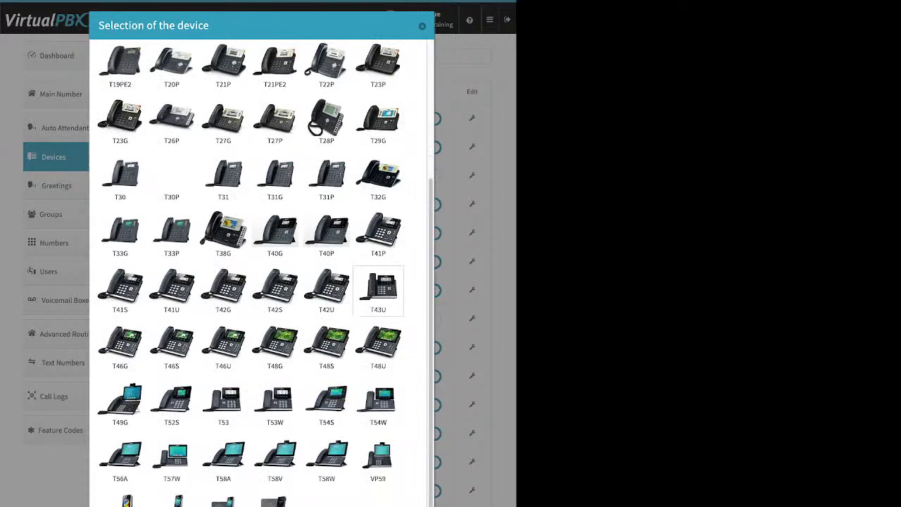
{"action": "scroll", "coordinate": [378, 289], "scroll_direction": "up", "scroll_amount": 5}
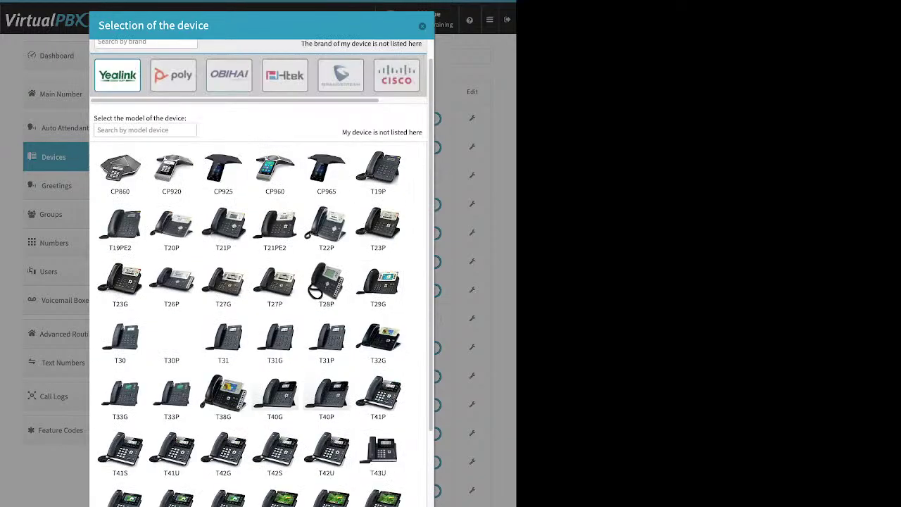
View the Obihai and Cisco models, select the Cisco 962, and review its Device Name and MAC Address fields.
{"action": "left_click", "coordinate": [228, 75]}
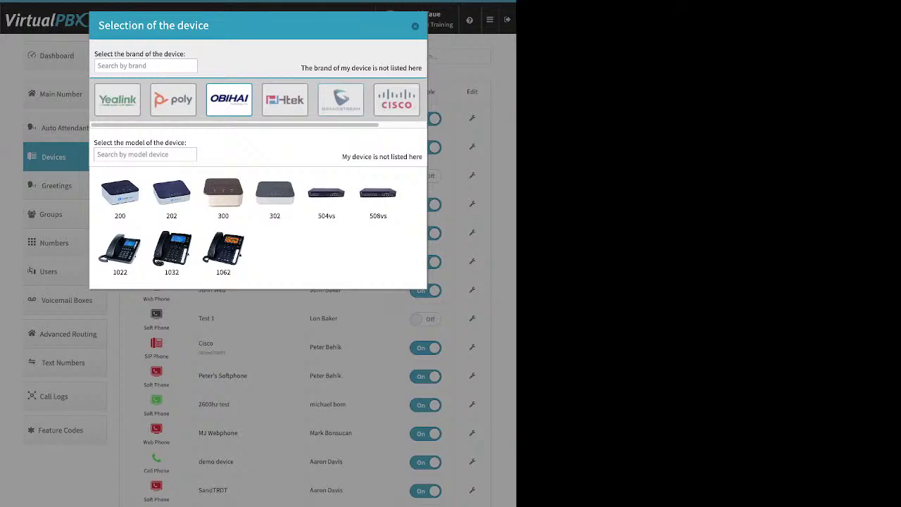
{"action": "left_click", "coordinate": [396, 100]}
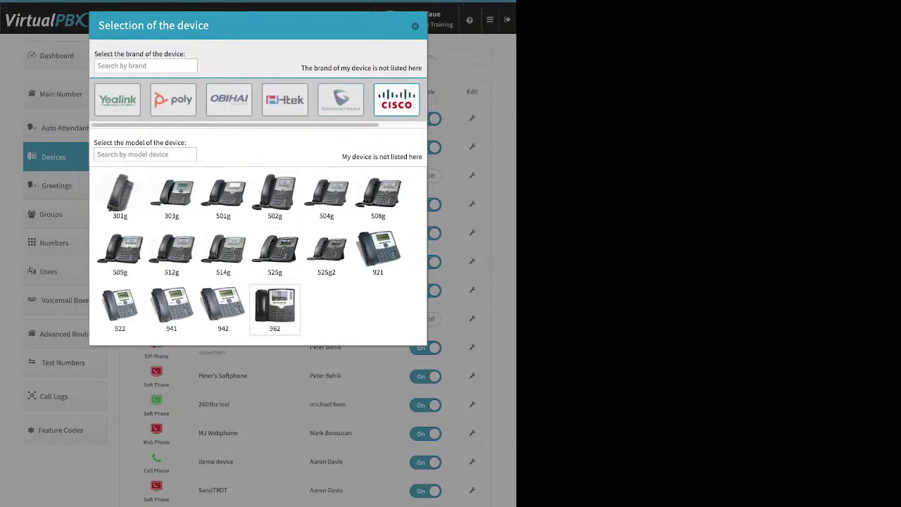
{"action": "left_click", "coordinate": [275, 309]}
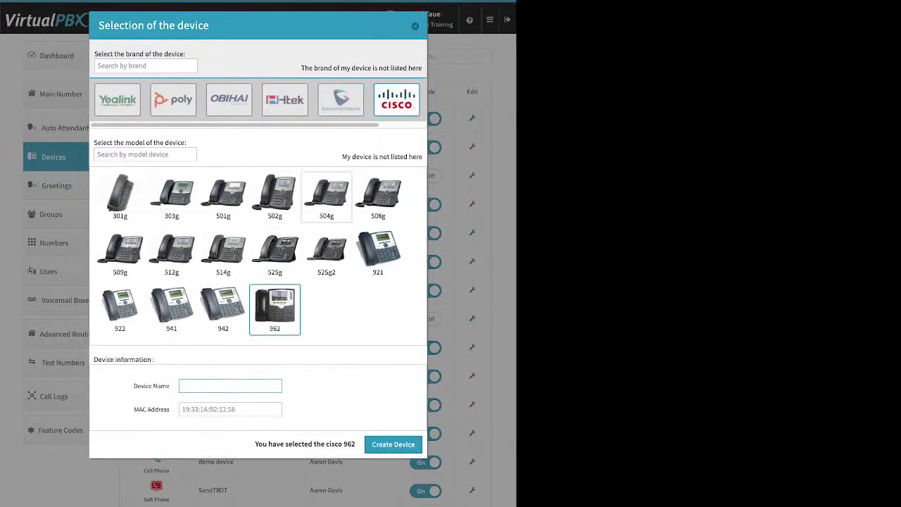
{"action": "left_click_drag", "start_coordinate": [133, 386], "coordinate": [169, 386]}
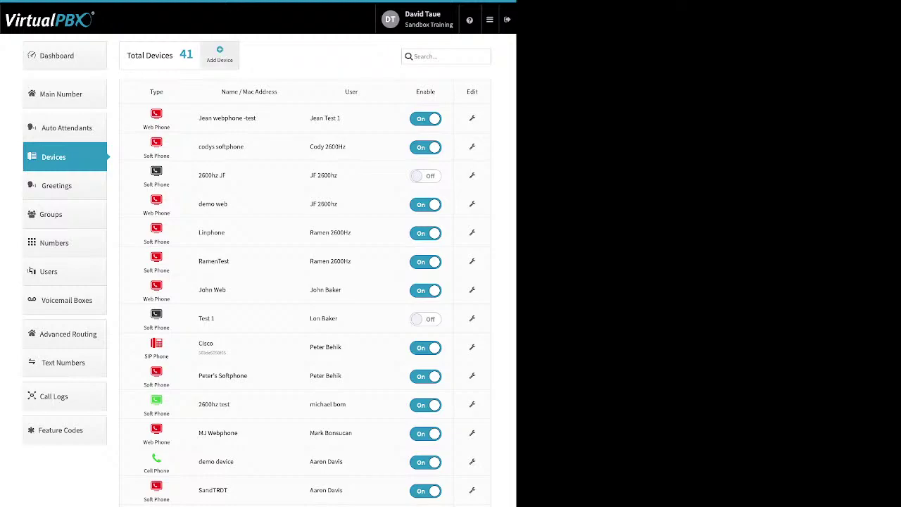
Open the form for adding a Cell Phone device and view its Device Name and Number fields.
{"action": "left_click", "coordinate": [220, 55]}
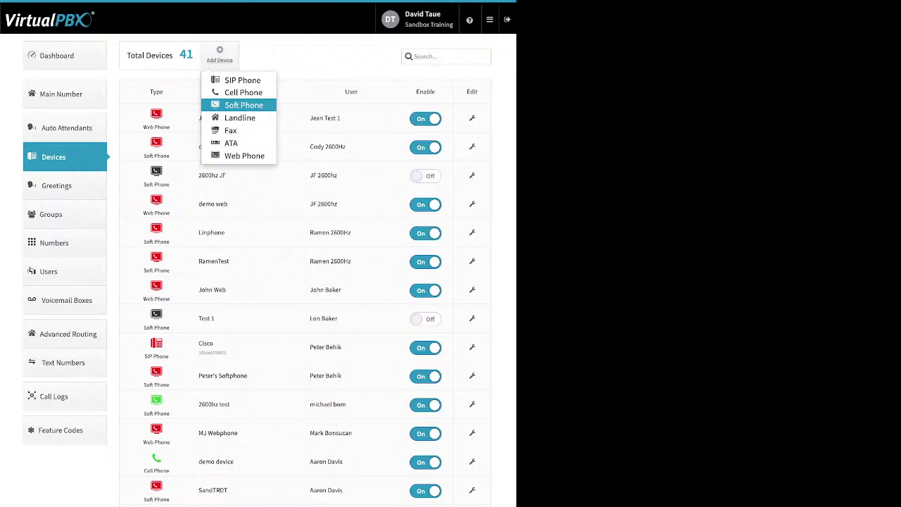
{"action": "key", "text": "Return"}
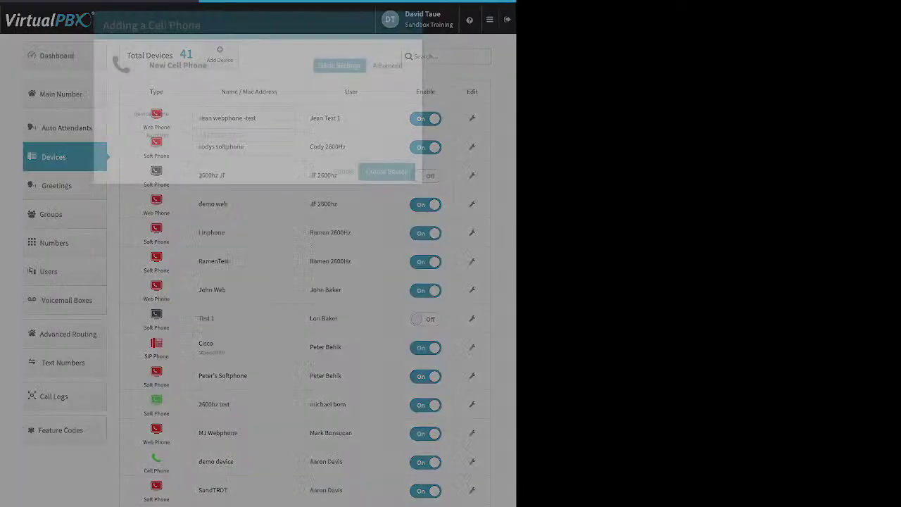
{"action": "left_click", "coordinate": [243, 114]}
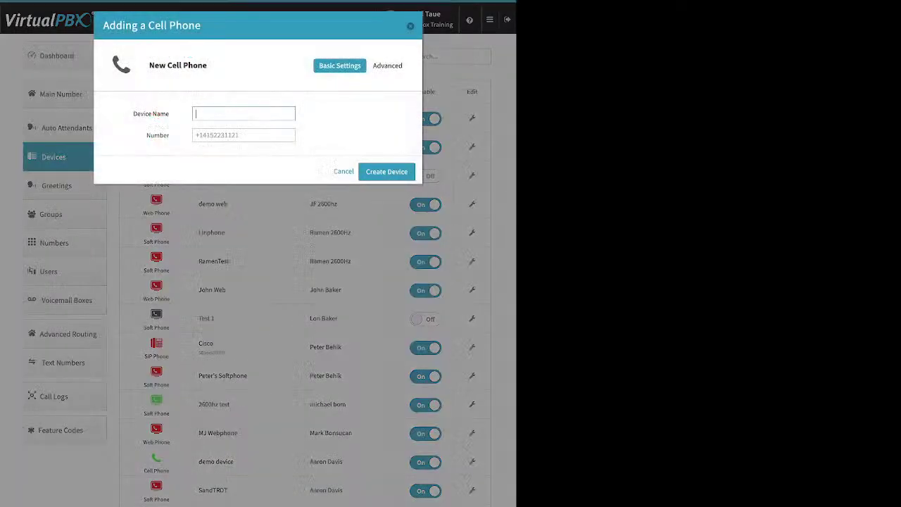
{"action": "left_click", "coordinate": [168, 135]}
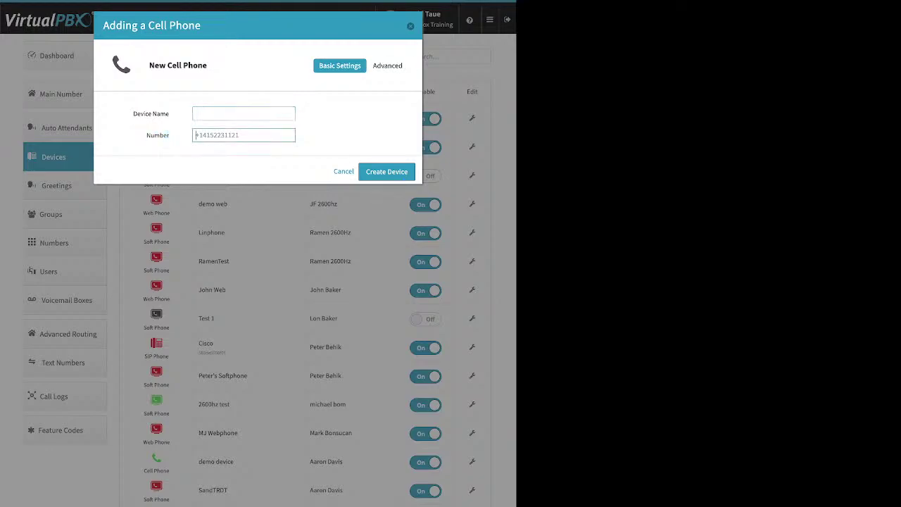
Close the new Cell Phone form, open the existing demo device, and review its Number field and advanced options.
{"action": "key", "text": "Escape"}
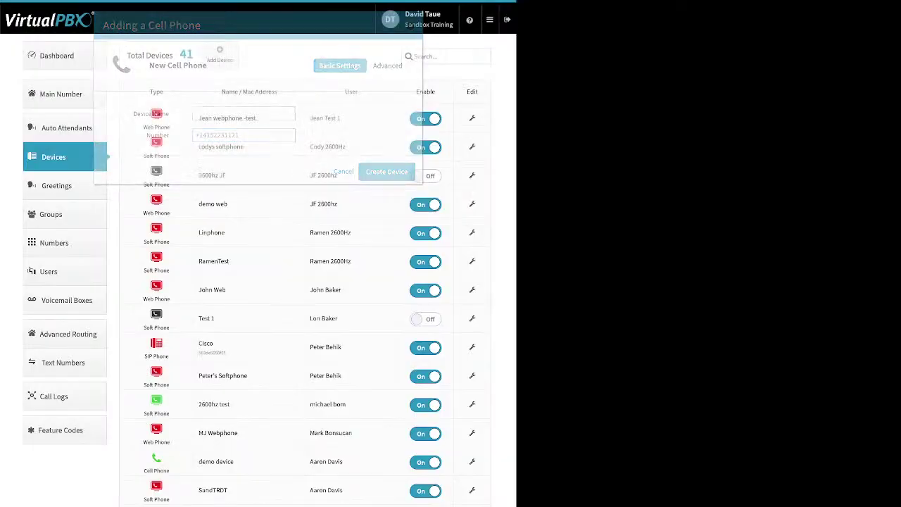
{"action": "left_click", "coordinate": [471, 461]}
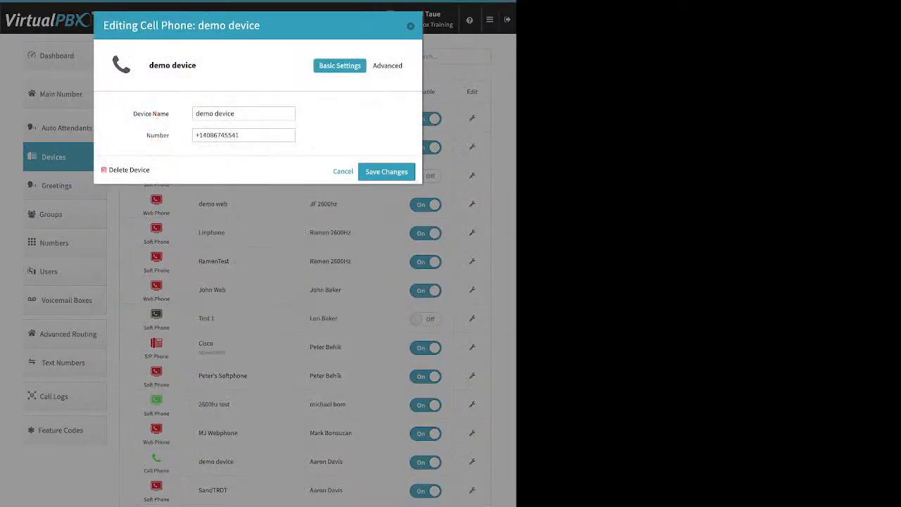
{"action": "left_click_drag", "start_coordinate": [243, 135], "coordinate": [195, 135]}
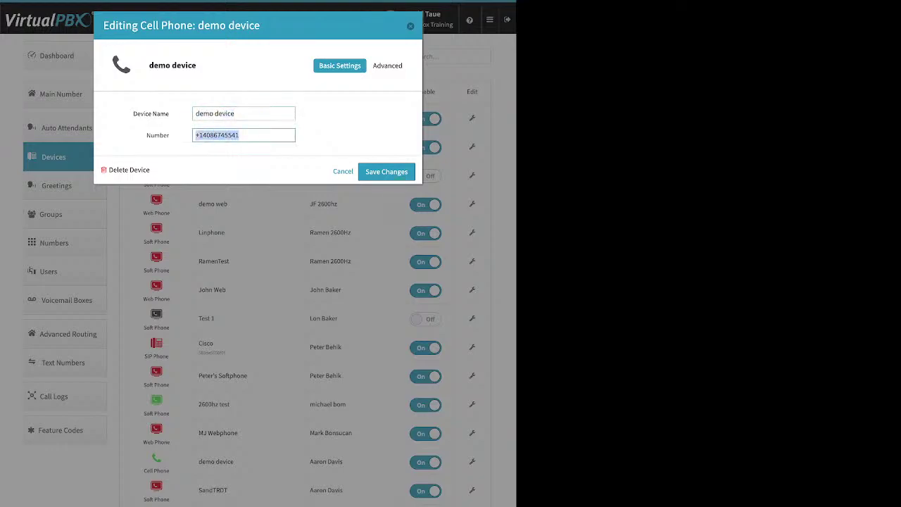
{"action": "left_click", "coordinate": [387, 65]}
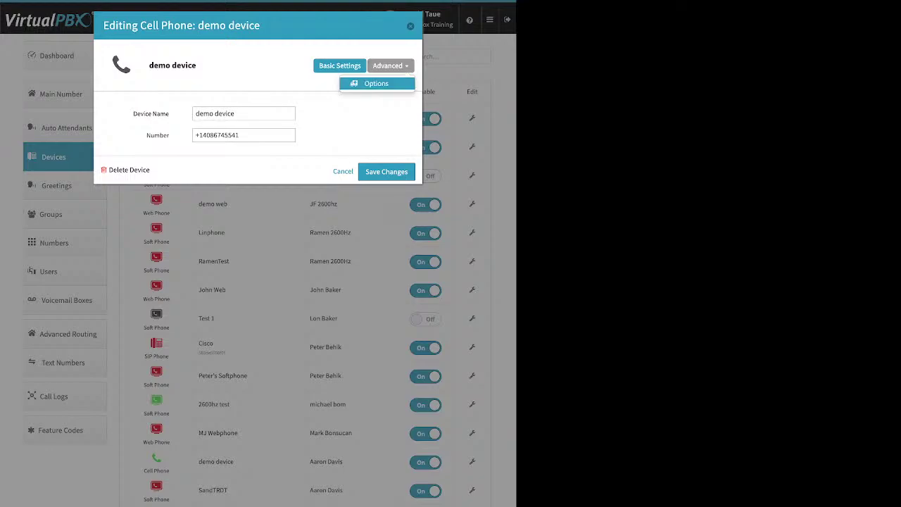
{"action": "left_click", "coordinate": [376, 83]}
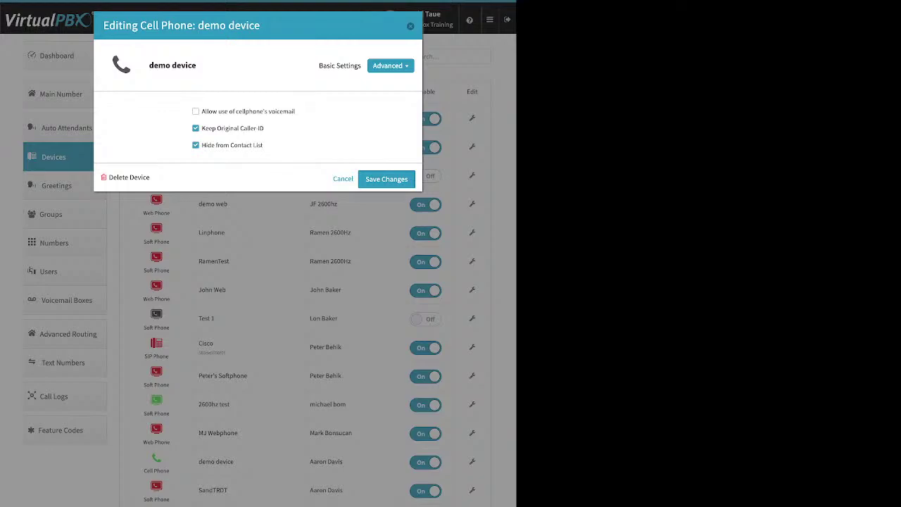
Allow use of the cellphone's voicemail for demo device, and review its Keep Original Caller-ID option.
{"action": "left_click_drag", "start_coordinate": [296, 112], "coordinate": [200, 112]}
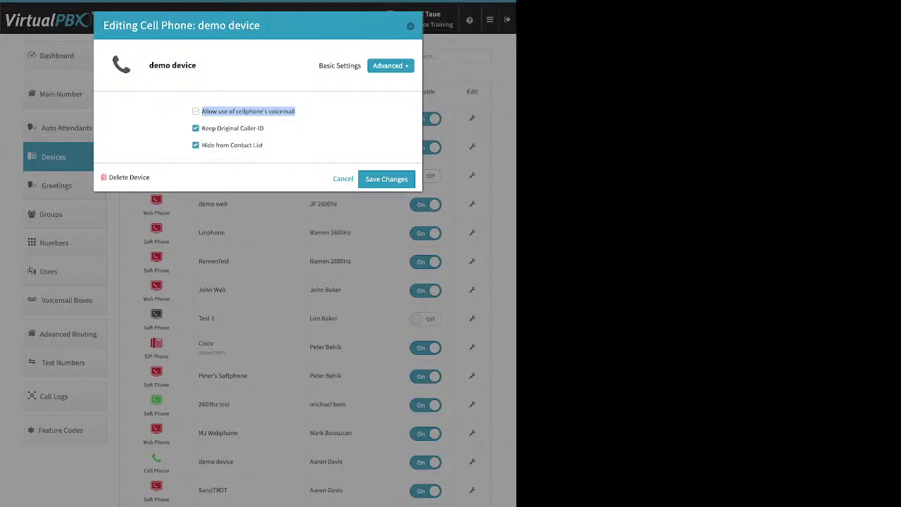
{"action": "left_click", "coordinate": [275, 128]}
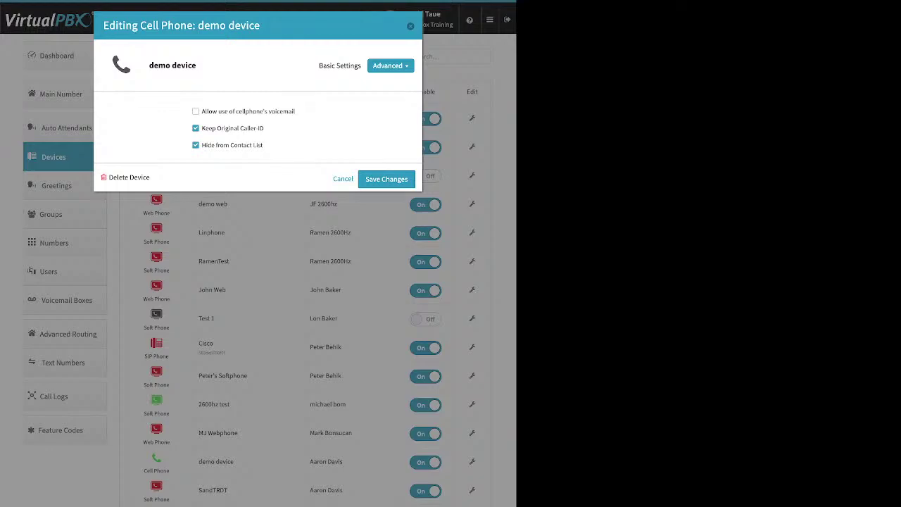
{"action": "left_click", "coordinate": [195, 111]}
{"action": "left_click_drag", "start_coordinate": [265, 128], "coordinate": [201, 128]}
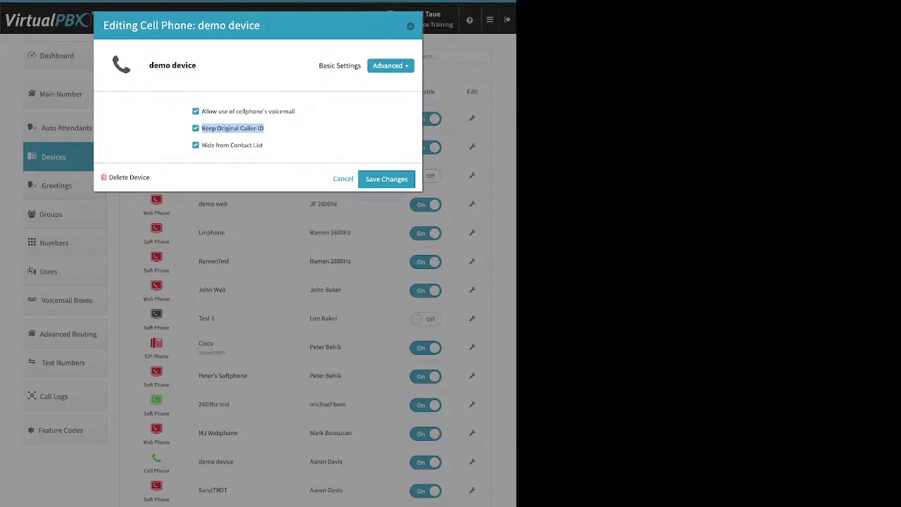
{"action": "key", "text": "space"}
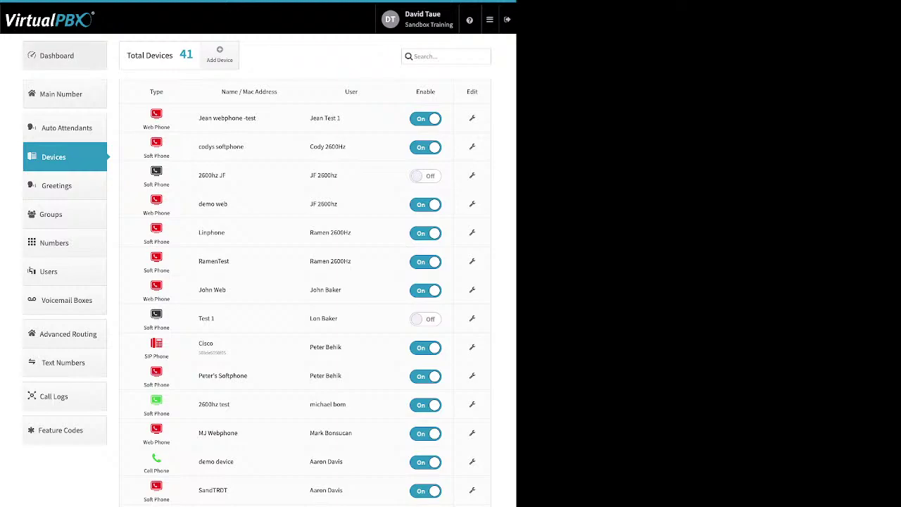
Return to the Dashboard, review the Company Caller ID number setting, and close the dialog without saving.
{"action": "left_click", "coordinate": [56, 55]}
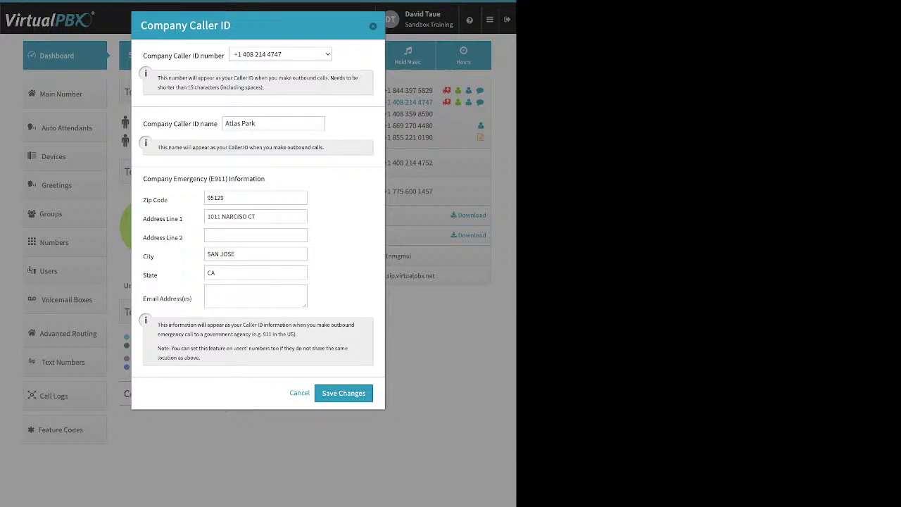
{"action": "left_click_drag", "start_coordinate": [157, 55], "coordinate": [223, 56]}
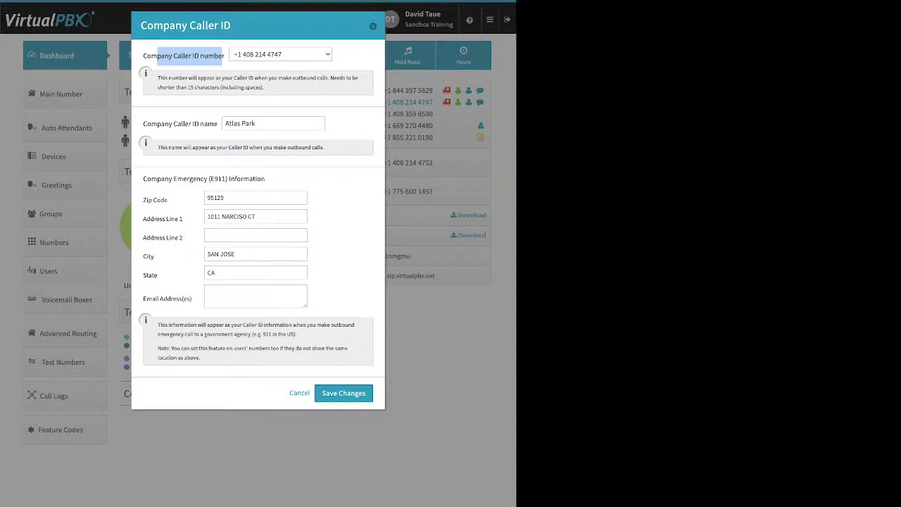
{"action": "key", "text": "Escape"}
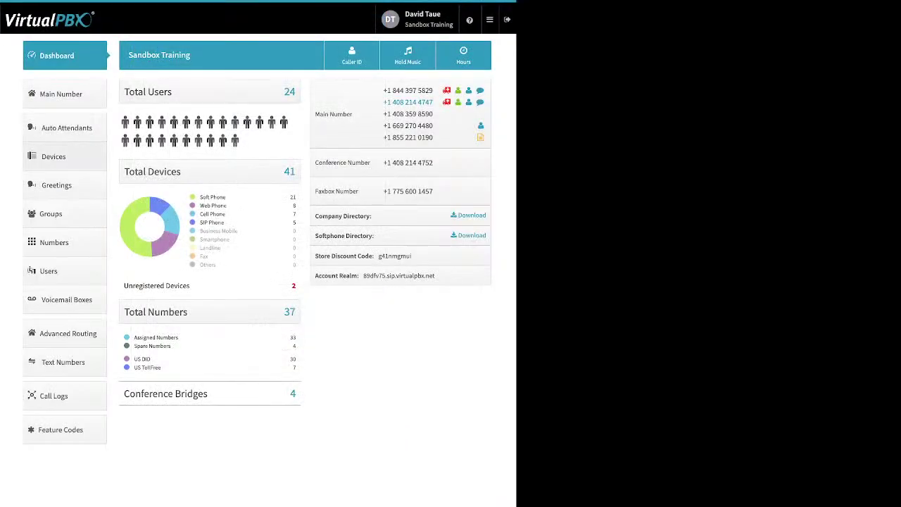
Go to Devices, start adding a Soft Phone, and dismiss the emergency location notice.
{"action": "left_click", "coordinate": [53, 156]}
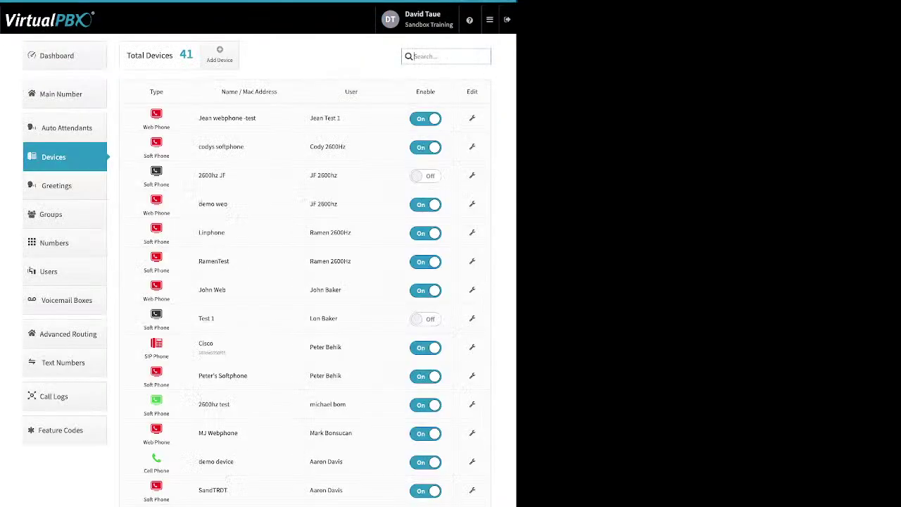
{"action": "left_click", "coordinate": [219, 54]}
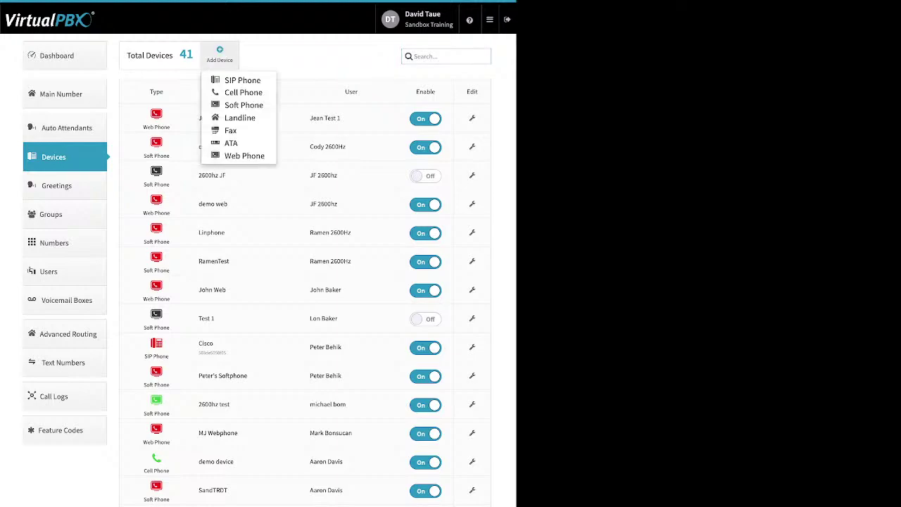
{"action": "left_click", "coordinate": [244, 105]}
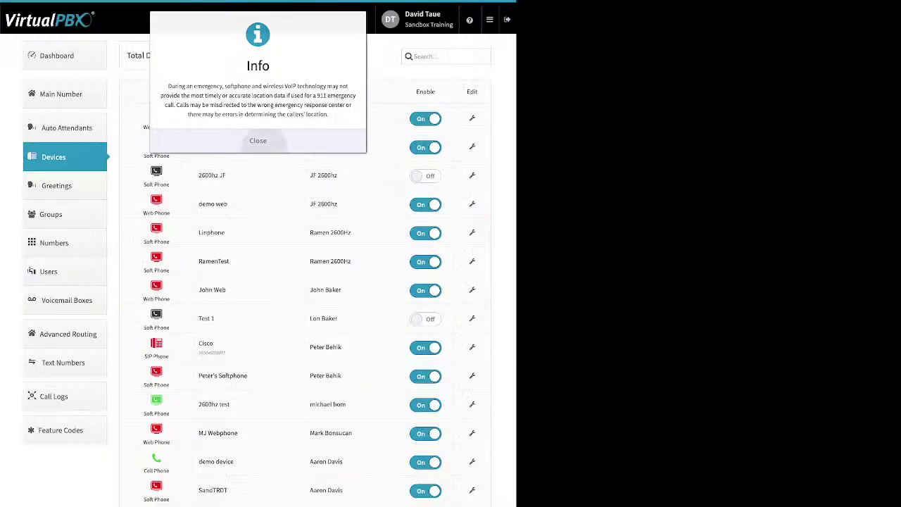
{"action": "left_click", "coordinate": [257, 140]}
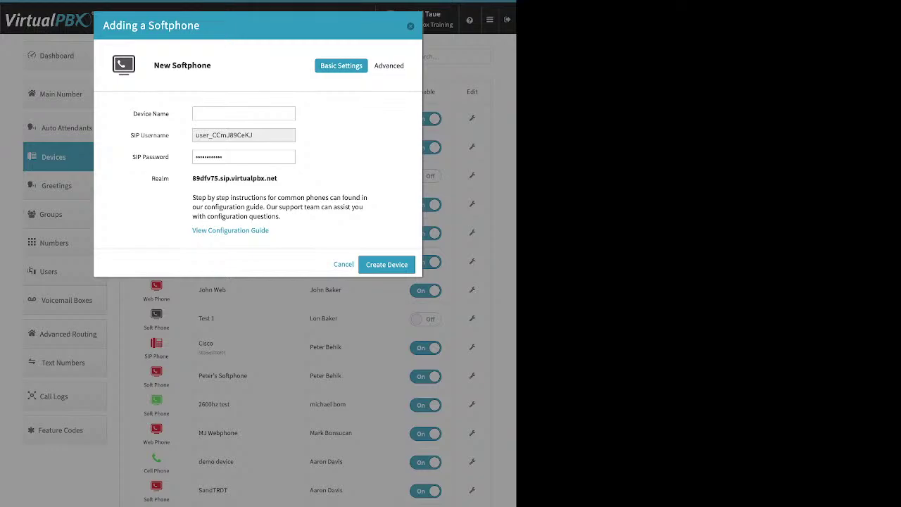
Review the new softphone's SIP Username, SIP Password and Realm fields, and return to the device list.
{"action": "double_click", "coordinate": [224, 135]}
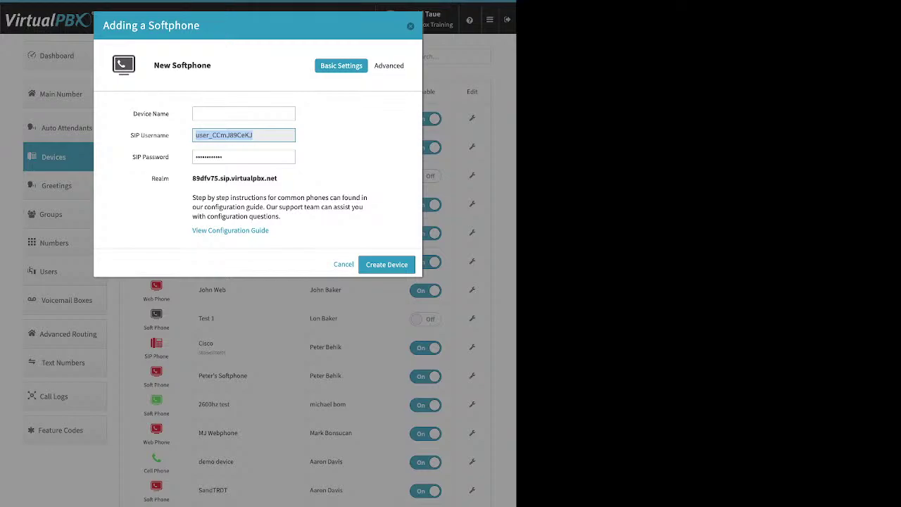
{"action": "left_click", "coordinate": [244, 156]}
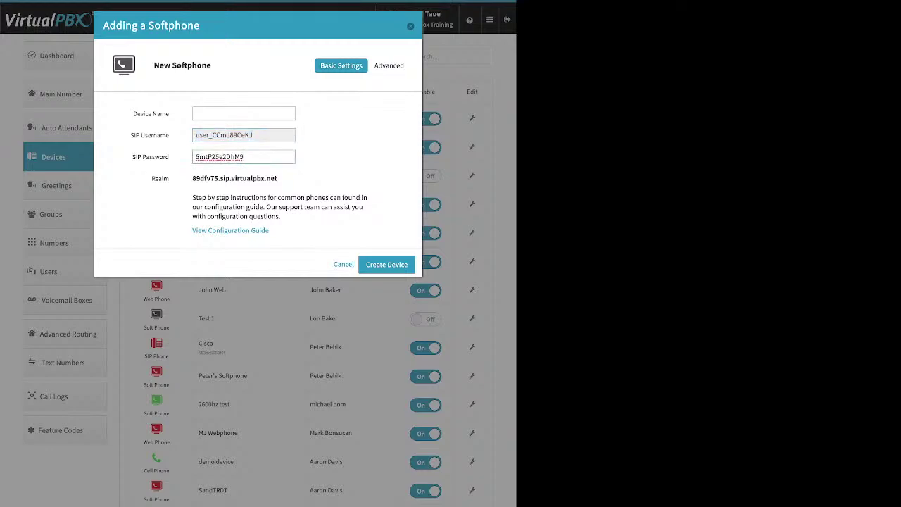
{"action": "left_click_drag", "start_coordinate": [243, 157], "coordinate": [195, 156]}
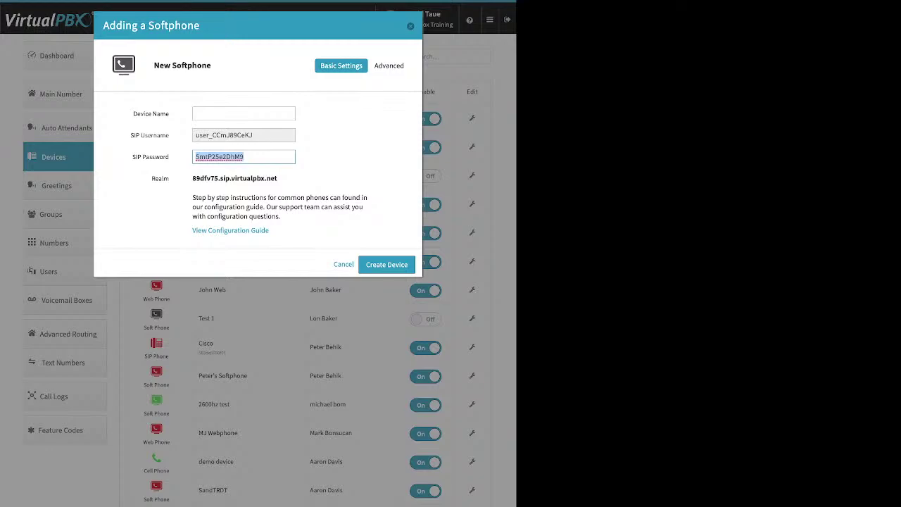
{"action": "key", "text": "Tab"}
{"action": "left_click_drag", "start_coordinate": [277, 178], "coordinate": [192, 178]}
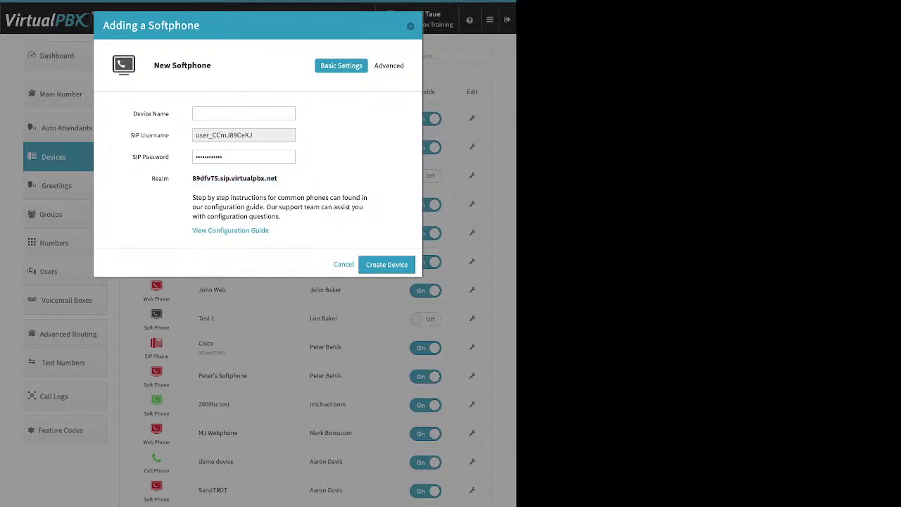
{"action": "key", "text": "Return"}
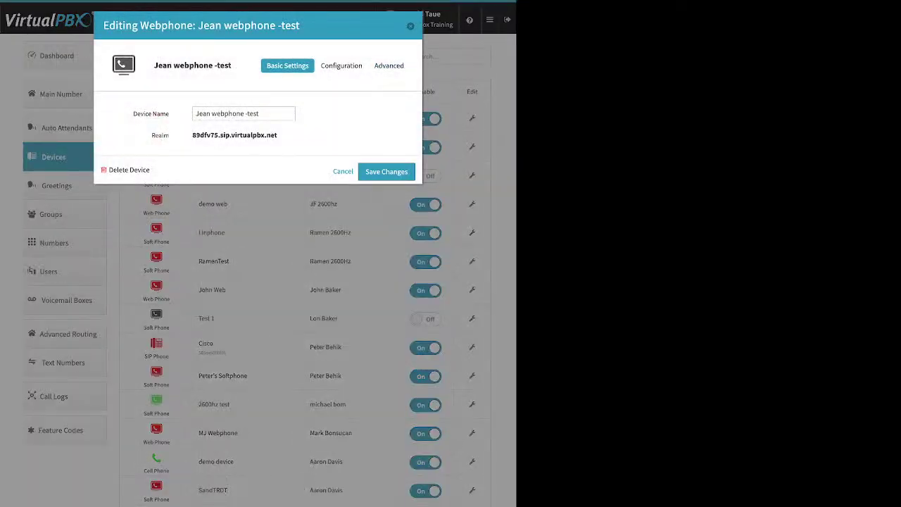
{"action": "key", "text": "Escape"}
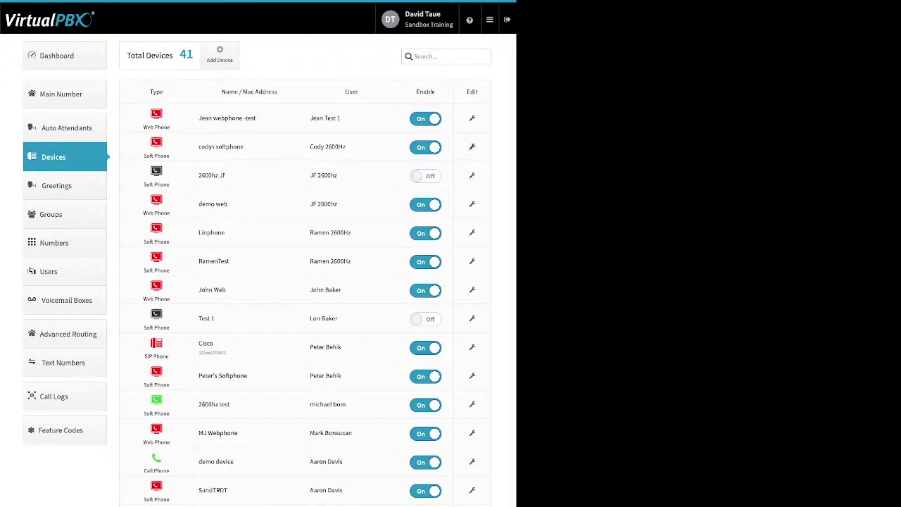
Open the softphone in the second row of the device list and view its advanced Audio codec settings.
{"action": "left_click", "coordinate": [472, 147]}
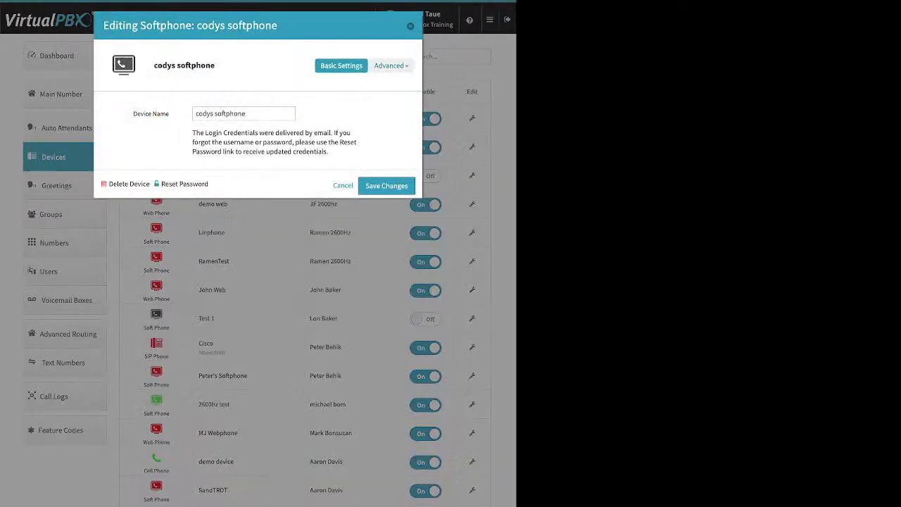
{"action": "left_click", "coordinate": [391, 65]}
{"action": "left_click", "coordinate": [356, 83]}
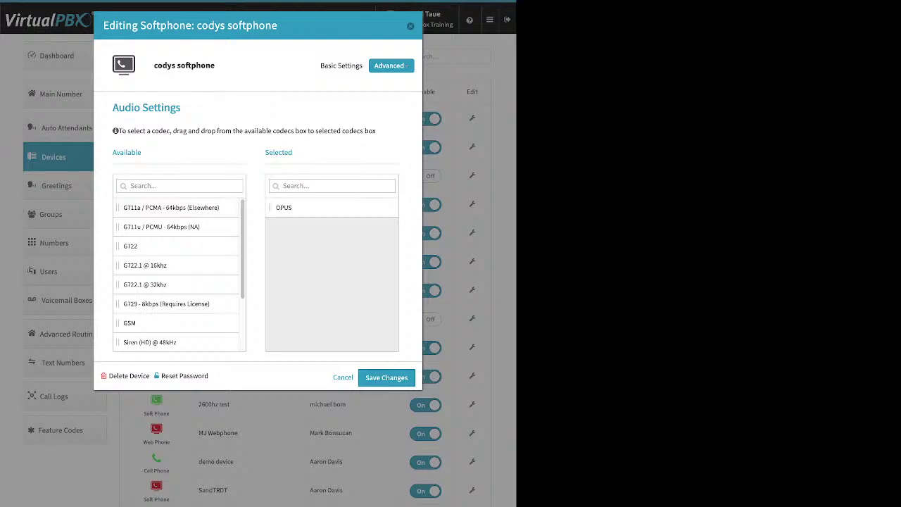
Set the softphone's Emergency Caller-ID to the second e911 number in the list of numbers and save the changes.
{"action": "left_click", "coordinate": [390, 65]}
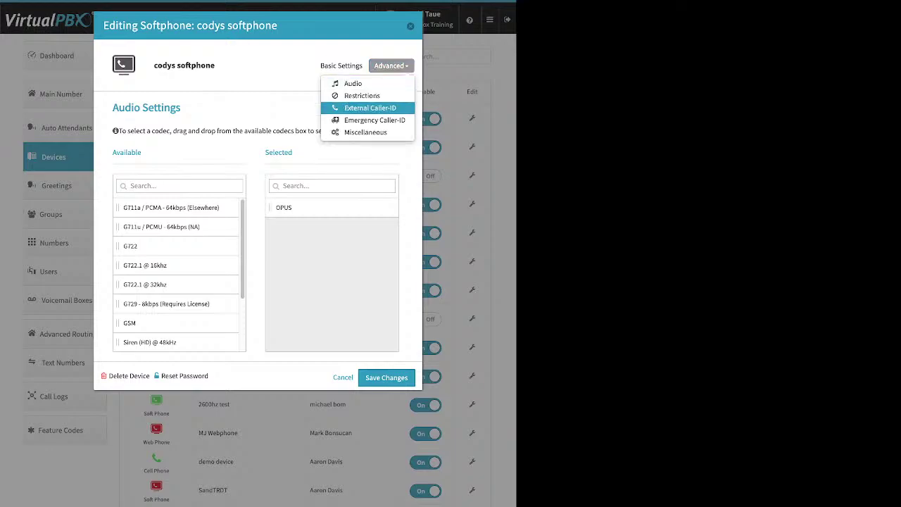
{"action": "left_click", "coordinate": [374, 120]}
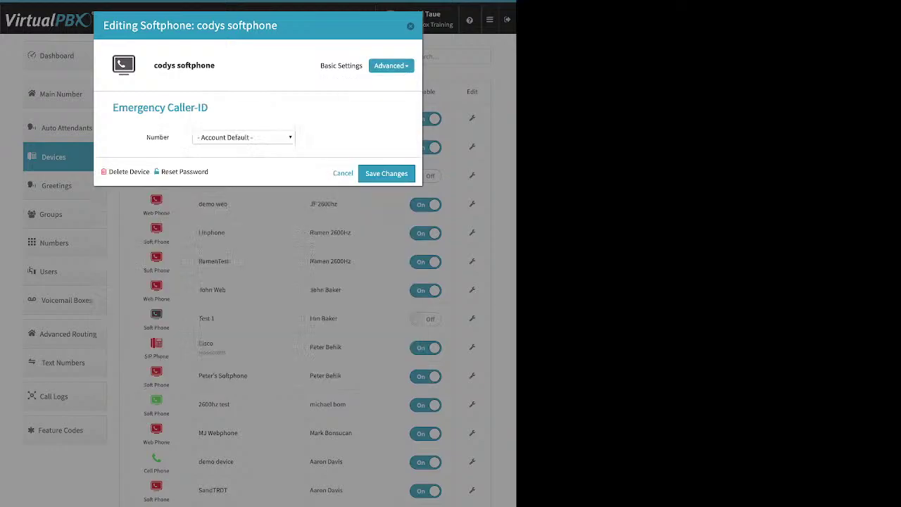
{"action": "left_click", "coordinate": [242, 138]}
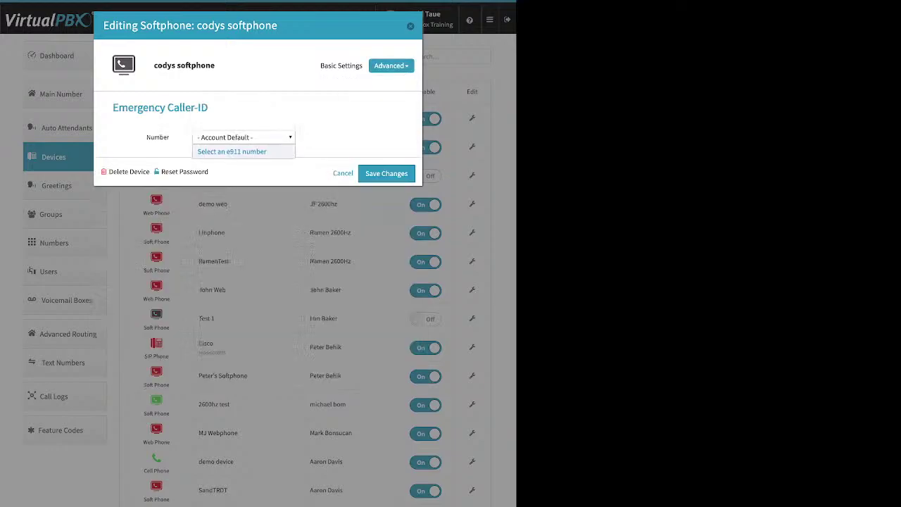
{"action": "left_click", "coordinate": [225, 149]}
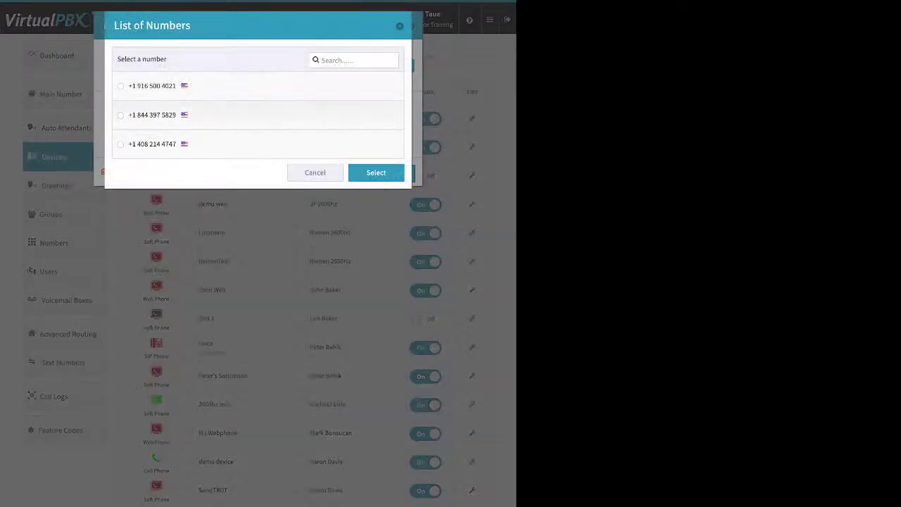
{"action": "left_click", "coordinate": [120, 115]}
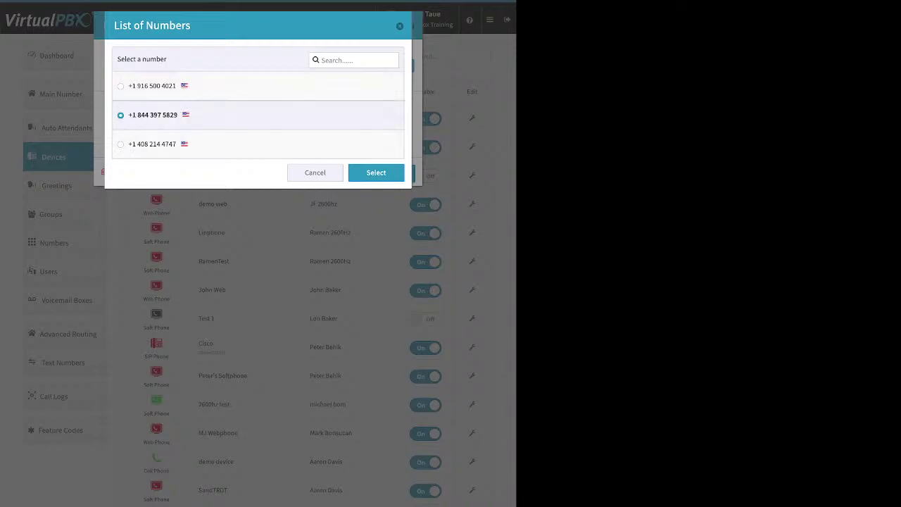
{"action": "left_click", "coordinate": [376, 172]}
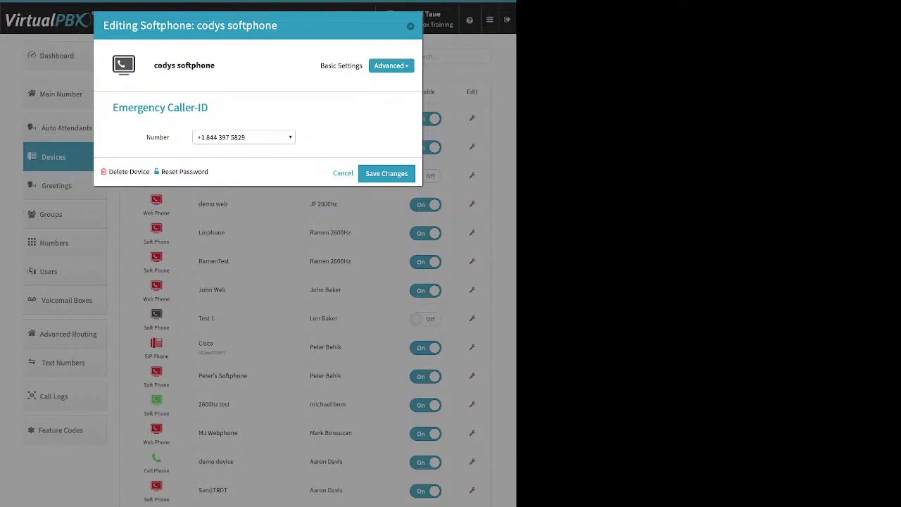
{"action": "left_click", "coordinate": [386, 173]}
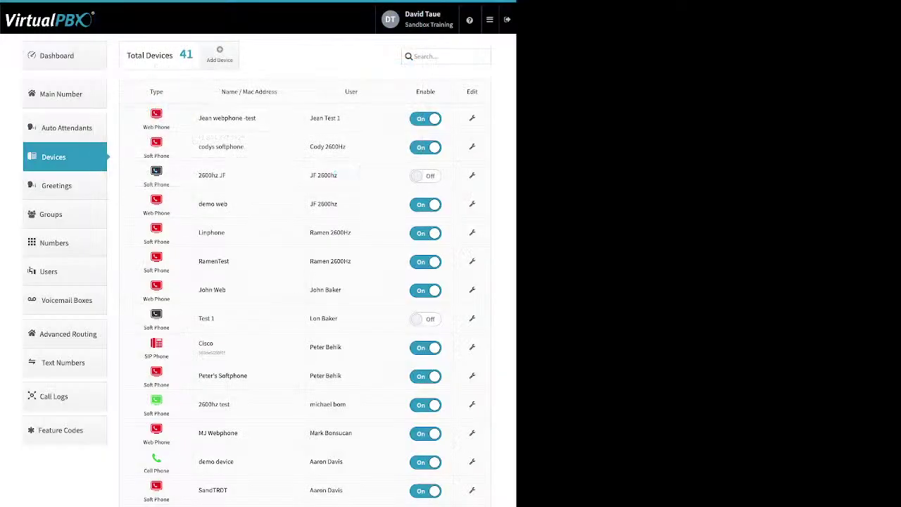
Go to Greetings, open the form for adding a greeting, view its Name and file upload fields, and close it.
{"action": "left_click", "coordinate": [56, 185]}
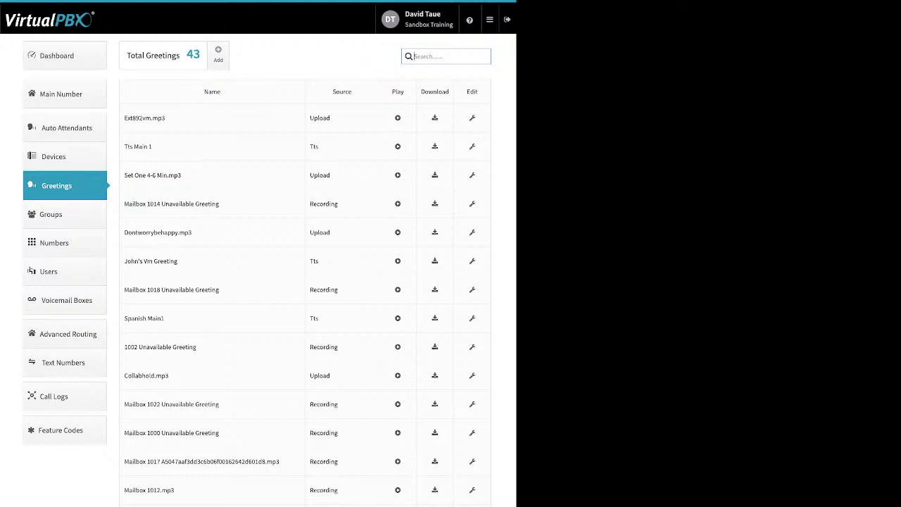
{"action": "left_click", "coordinate": [218, 54]}
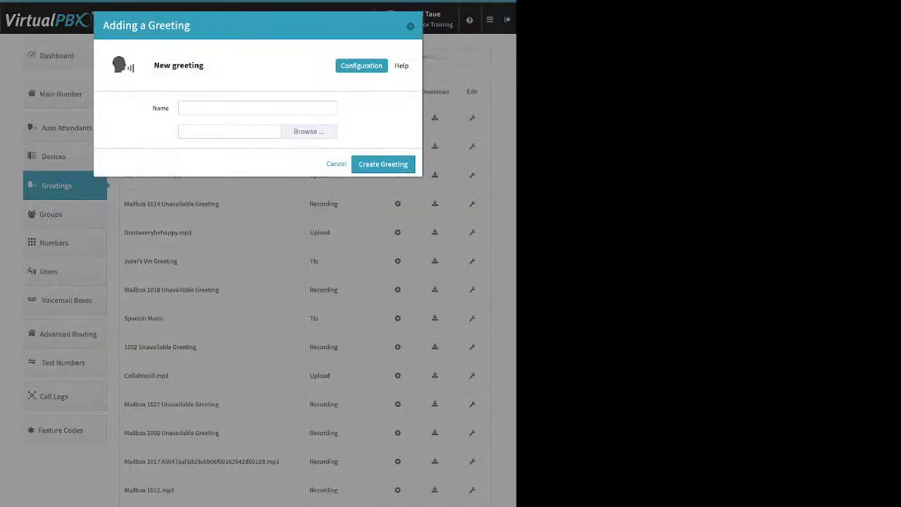
{"action": "left_click", "coordinate": [183, 108]}
{"action": "key", "text": "Escape"}
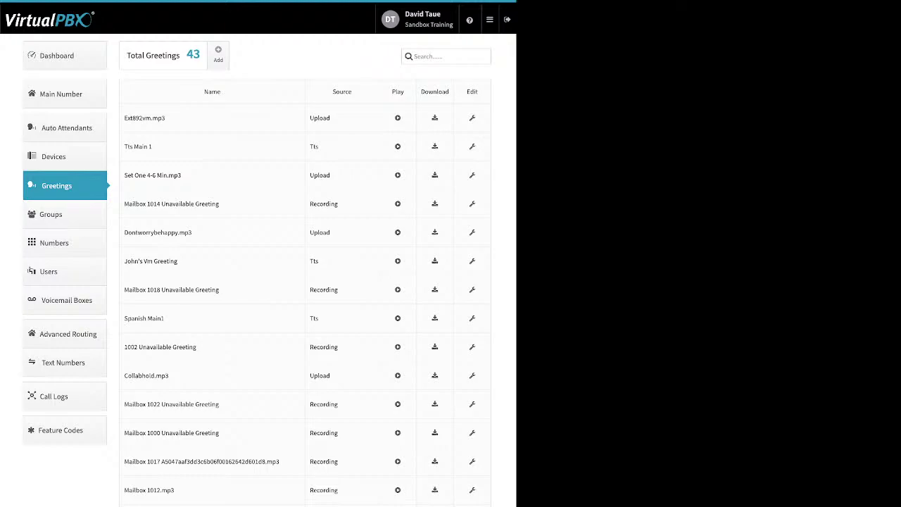
Examine the names and Source types of the Tts Main 1 and Ext892vm.mp3 greetings.
{"action": "left_click_drag", "start_coordinate": [127, 146], "coordinate": [152, 146]}
{"action": "left_click_drag", "start_coordinate": [310, 146], "coordinate": [319, 146]}
{"action": "left_click_drag", "start_coordinate": [330, 117], "coordinate": [309, 117]}
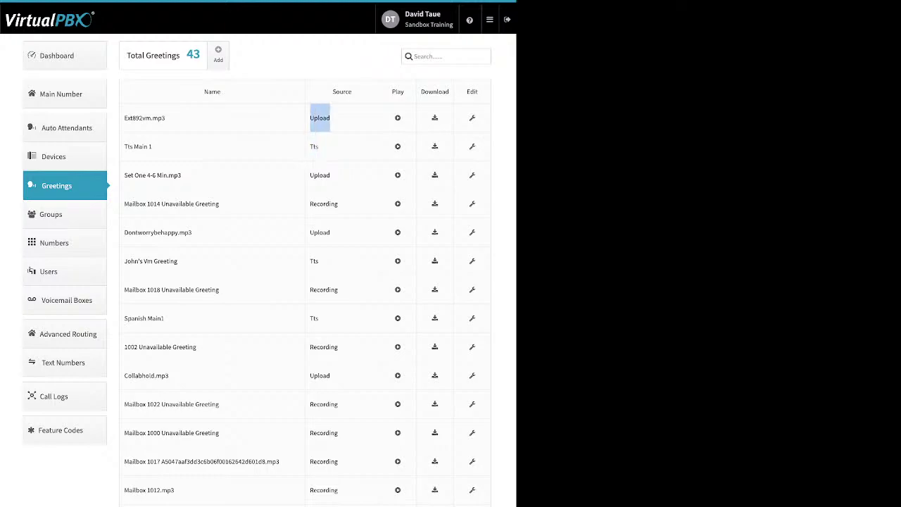
Open the Mailbox 1014 Unavailable Greeting recording for editing, view its Name field, and close it without changing anything.
{"action": "left_click_drag", "start_coordinate": [338, 203], "coordinate": [310, 203]}
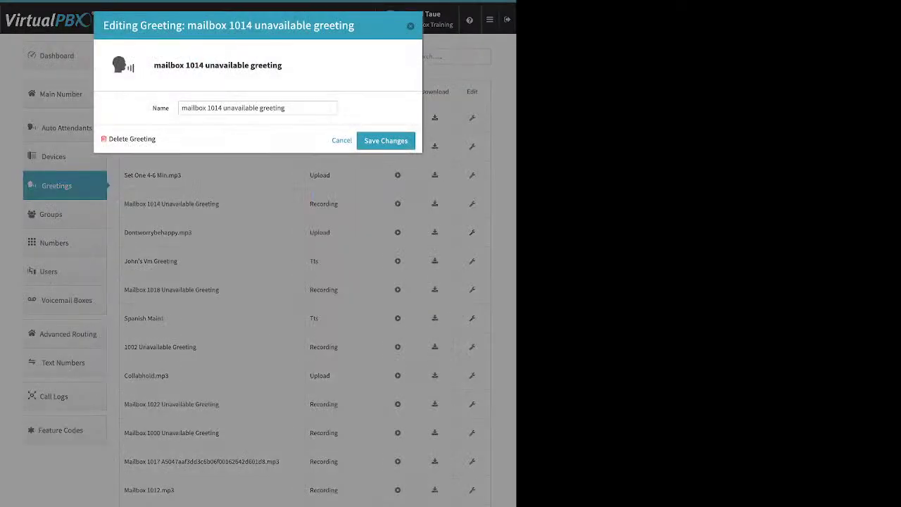
{"action": "triple_click", "coordinate": [233, 108]}
{"action": "key", "text": "Tab"}
{"action": "key", "text": "Tab"}
{"action": "key", "text": "Return"}
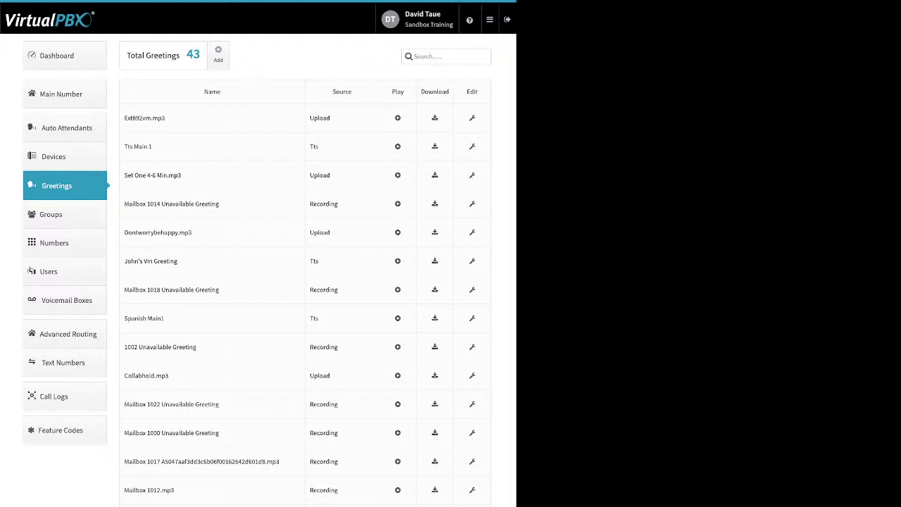
Go to Groups, try out moving four available users into a new group, and close the form without creating the group.
{"action": "left_click", "coordinate": [51, 214]}
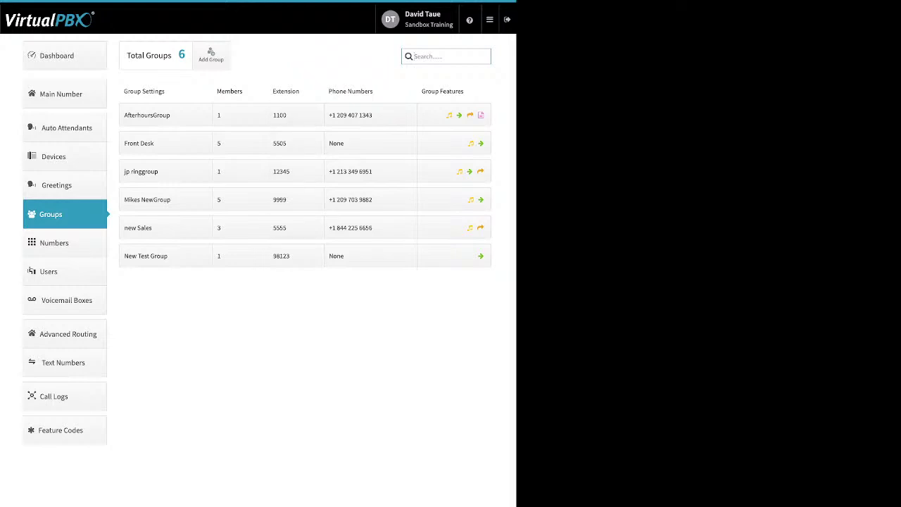
{"action": "left_click", "coordinate": [211, 54]}
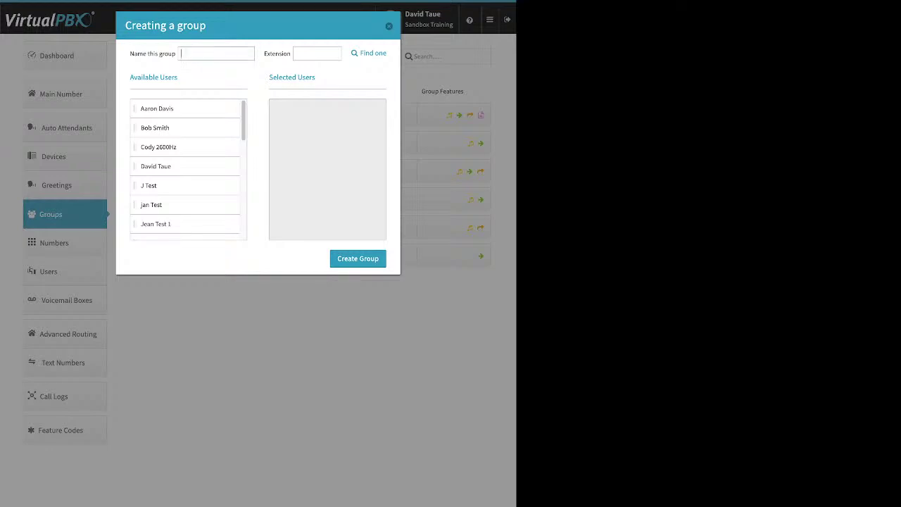
{"action": "left_click", "coordinate": [317, 54]}
{"action": "left_click_drag", "start_coordinate": [156, 109], "coordinate": [296, 113]}
{"action": "left_click_drag", "start_coordinate": [158, 127], "coordinate": [296, 109]}
{"action": "left_click_drag", "start_coordinate": [151, 166], "coordinate": [296, 128]}
{"action": "left_click_drag", "start_coordinate": [156, 204], "coordinate": [296, 146]}
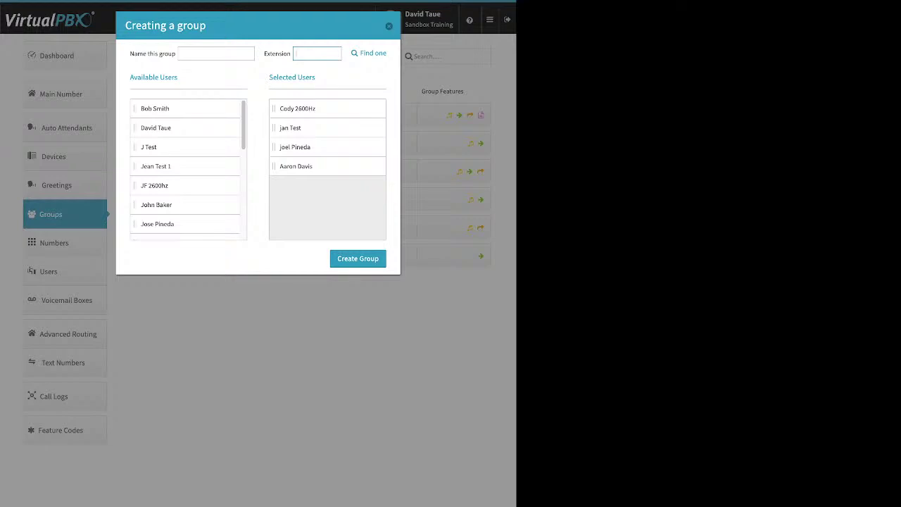
{"action": "key", "text": "Escape"}
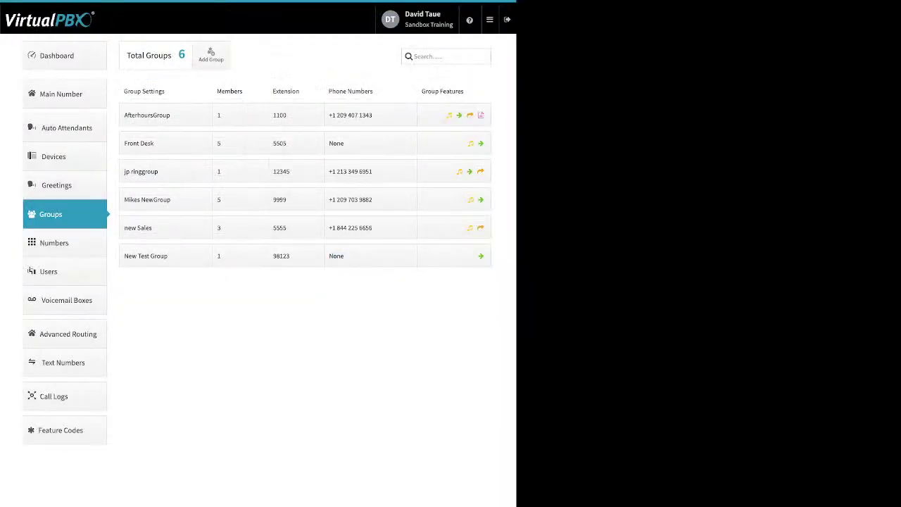
Raise the number of group call attempts for the Front Desk group and save the changes.
{"action": "left_click", "coordinate": [166, 143]}
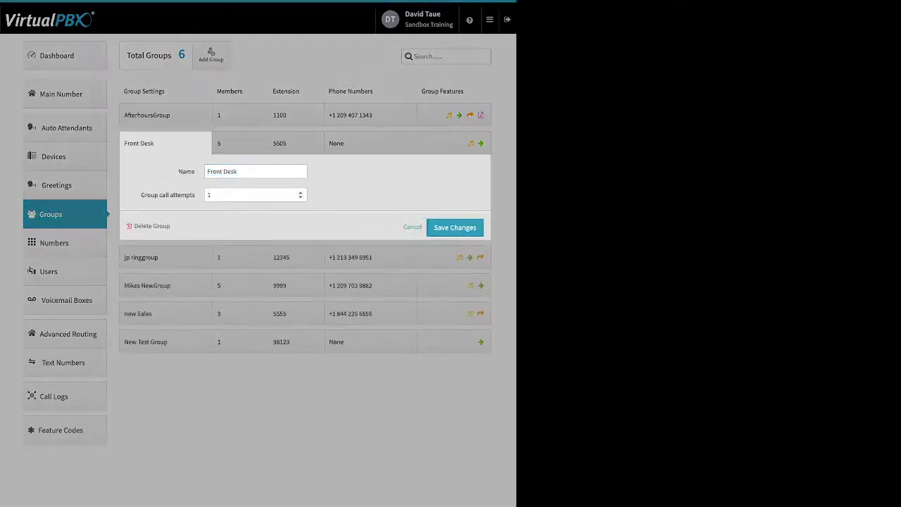
{"action": "left_click_drag", "start_coordinate": [141, 195], "coordinate": [177, 195]}
{"action": "left_click", "coordinate": [300, 191]}
{"action": "left_click", "coordinate": [300, 191]}
{"action": "left_click", "coordinate": [301, 198]}
{"action": "left_click", "coordinate": [466, 227]}
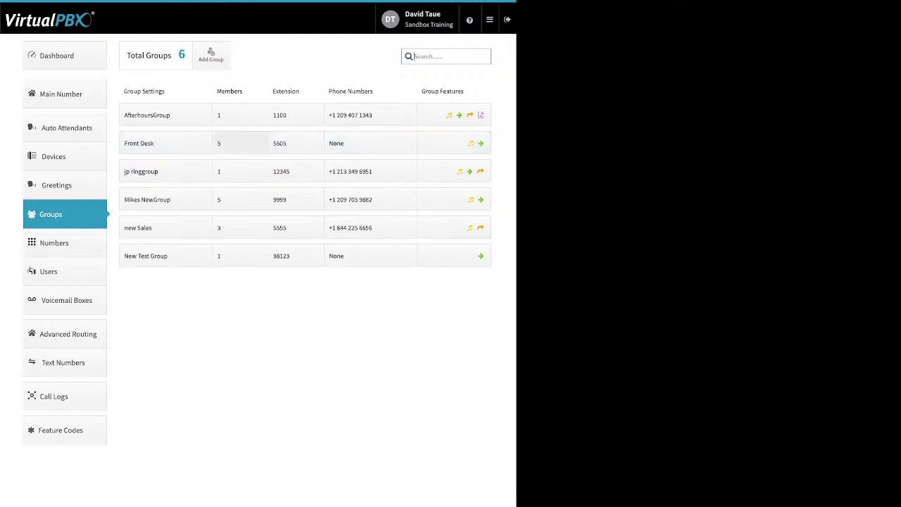
Open the Front Desk group's members, view the 240-second total ring time, and distribute it evenly among the members.
{"action": "left_click", "coordinate": [240, 143]}
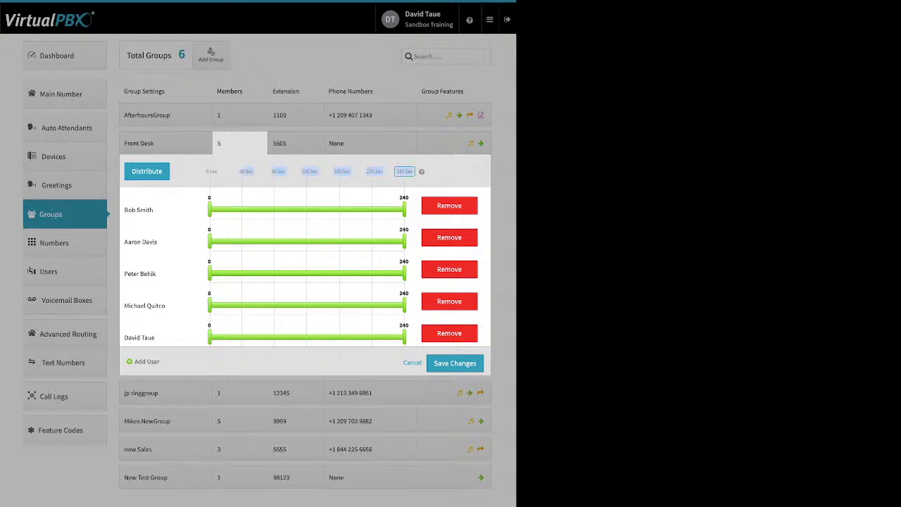
{"action": "left_click", "coordinate": [404, 172]}
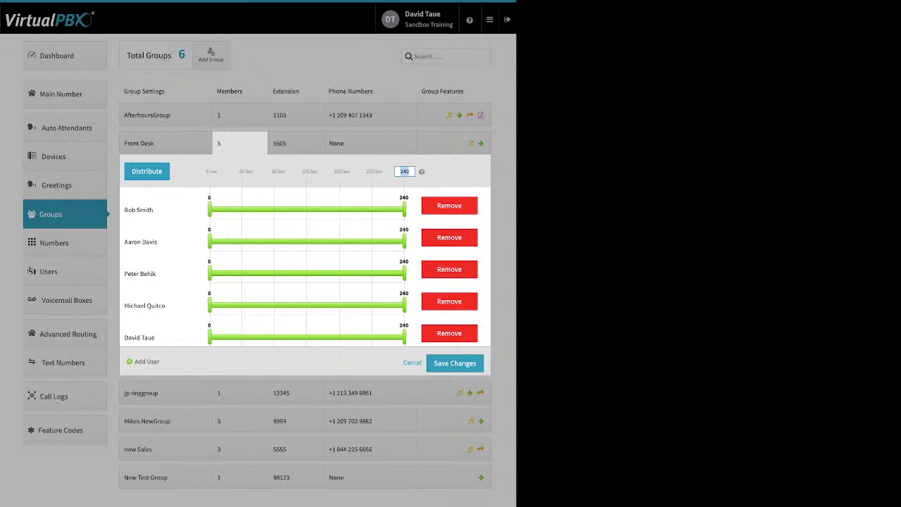
{"action": "left_click", "coordinate": [147, 171]}
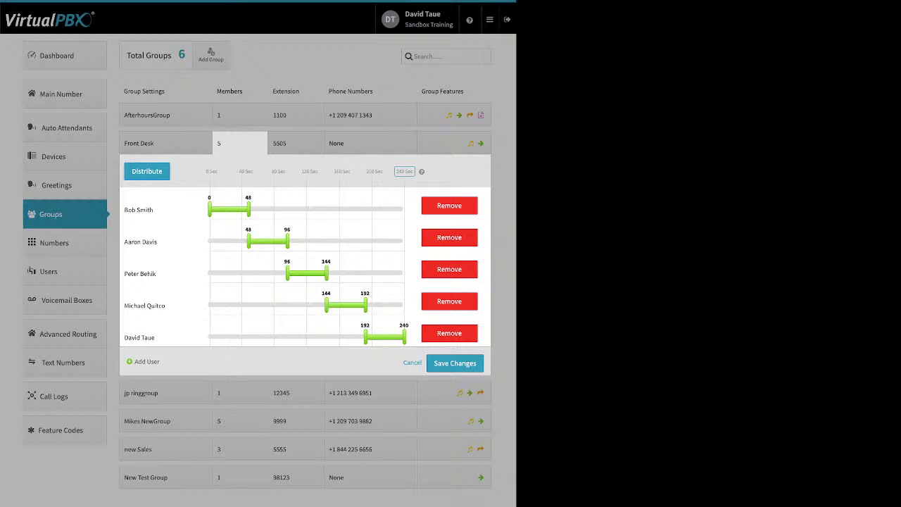
Swap the first and last members and the third and fourth members of Front Desk, and redistribute the ring times evenly.
{"action": "left_click_drag", "start_coordinate": [139, 337], "coordinate": [169, 206]}
{"action": "left_click_drag", "start_coordinate": [139, 242], "coordinate": [191, 304]}
{"action": "left_click_drag", "start_coordinate": [144, 338], "coordinate": [152, 273]}
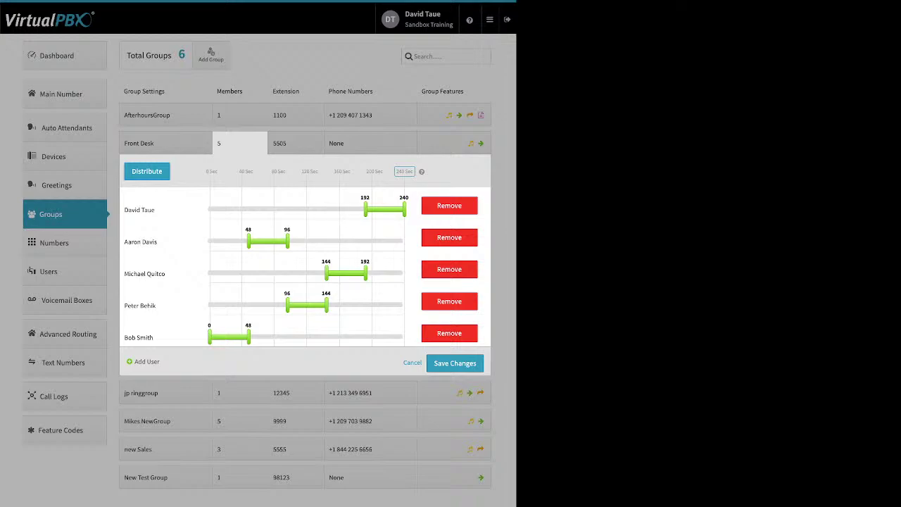
{"action": "left_click", "coordinate": [146, 171]}
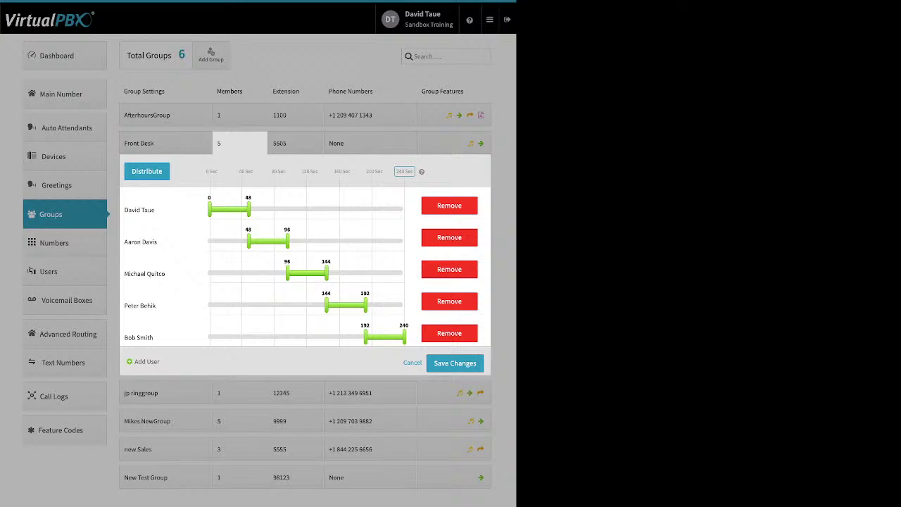
Adjust the five Front Desk members' ring ranges, in list order, to about 0–139, 0–96, 59–171, 37–240 and 117–240 seconds.
{"action": "left_click_drag", "start_coordinate": [248, 209], "coordinate": [321, 209]}
{"action": "left_click_drag", "start_coordinate": [248, 241], "coordinate": [209, 241]}
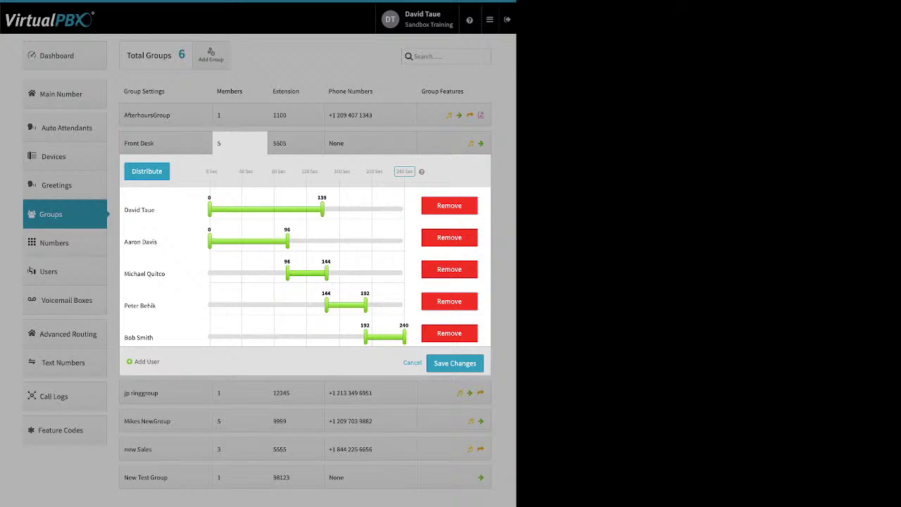
{"action": "left_click_drag", "start_coordinate": [288, 273], "coordinate": [257, 273]}
{"action": "left_click_drag", "start_coordinate": [326, 273], "coordinate": [348, 273]}
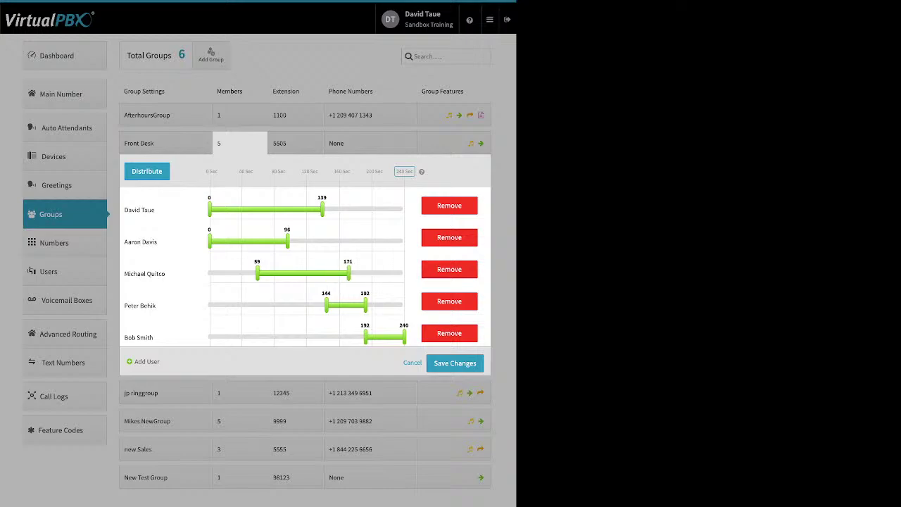
{"action": "left_click_drag", "start_coordinate": [326, 304], "coordinate": [240, 305]}
{"action": "left_click_drag", "start_coordinate": [365, 337], "coordinate": [304, 337]}
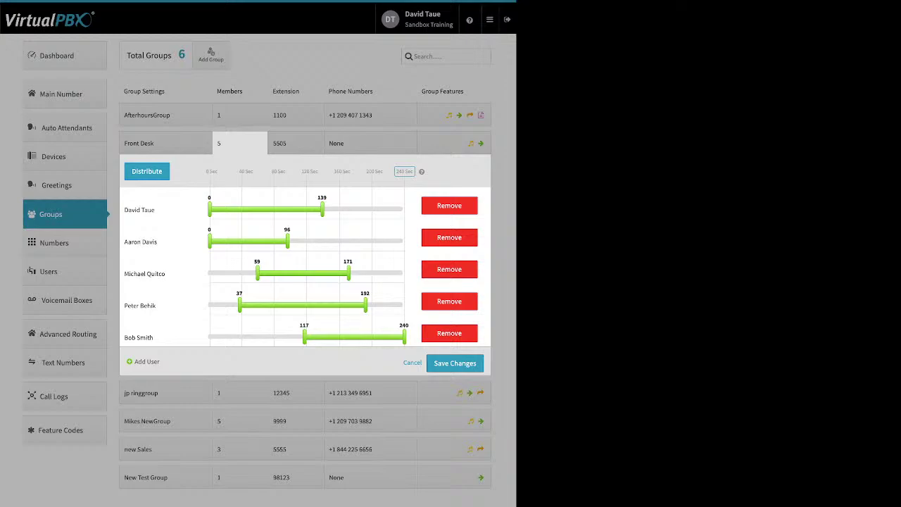
{"action": "left_click_drag", "start_coordinate": [366, 304], "coordinate": [405, 305]}
Add a sixth user to the Front Desk group and distribute the ring times evenly among all members.
{"action": "left_click", "coordinate": [147, 361]}
{"action": "left_click", "coordinate": [139, 144]}
{"action": "left_click", "coordinate": [376, 259]}
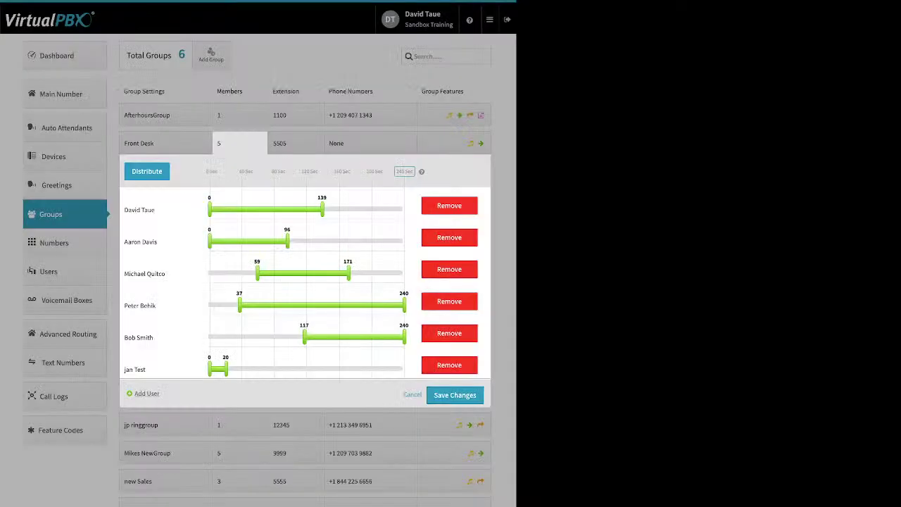
{"action": "left_click", "coordinate": [146, 171]}
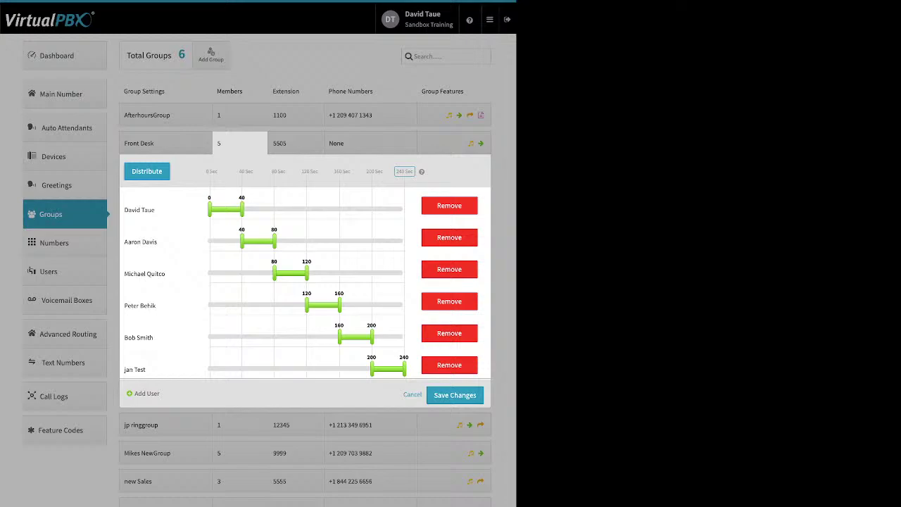
Remove the sixth user from the Front Desk group and open the group's phone number assignment.
{"action": "left_click", "coordinate": [449, 364]}
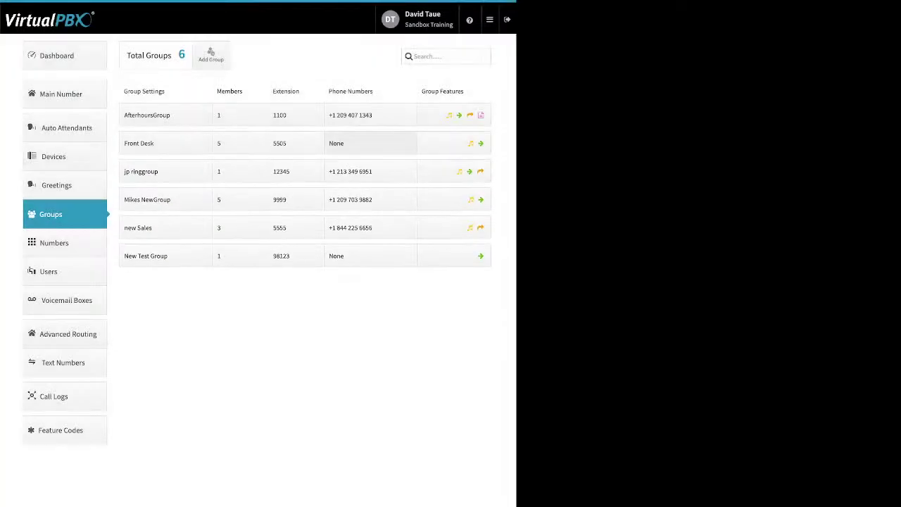
{"action": "left_click", "coordinate": [369, 143]}
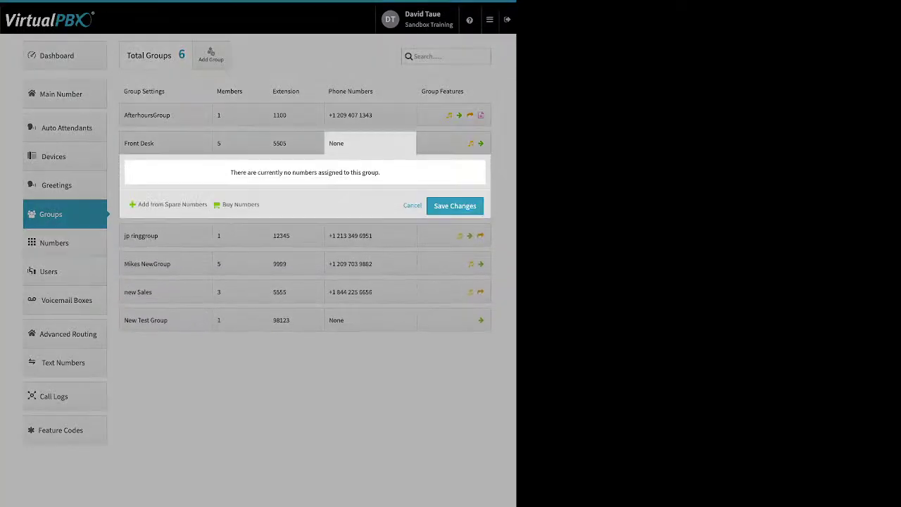
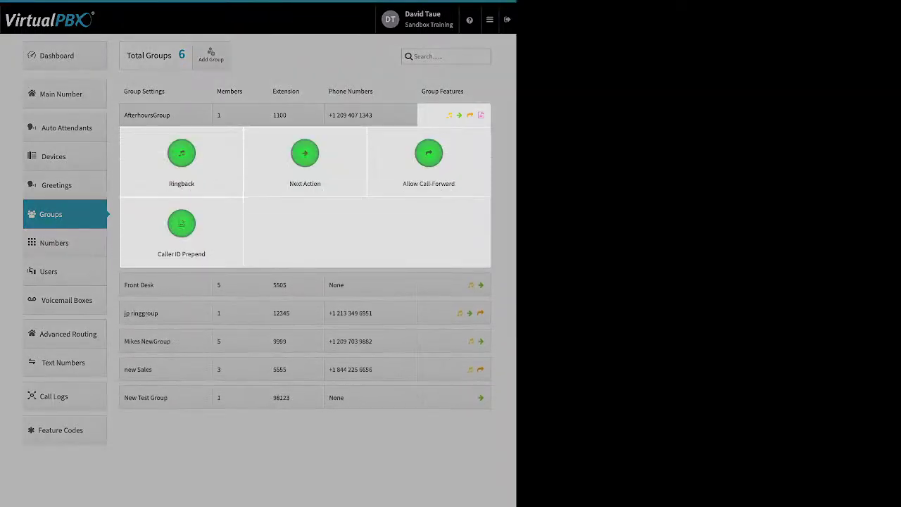
Open the AfterhoursGroup's Ringback settings, view the media upload option, and save with 1002 unavailable greeting as the ringback media.
{"action": "left_click", "coordinate": [181, 153]}
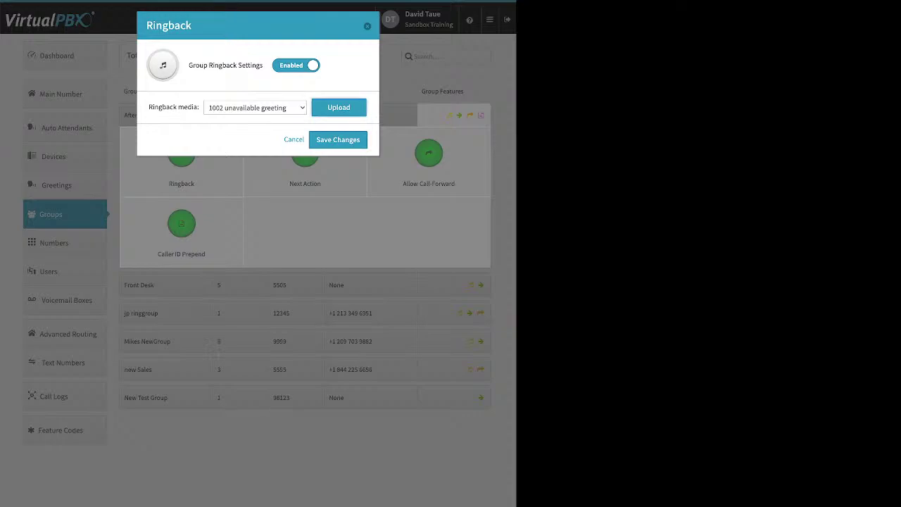
{"action": "left_click", "coordinate": [339, 107]}
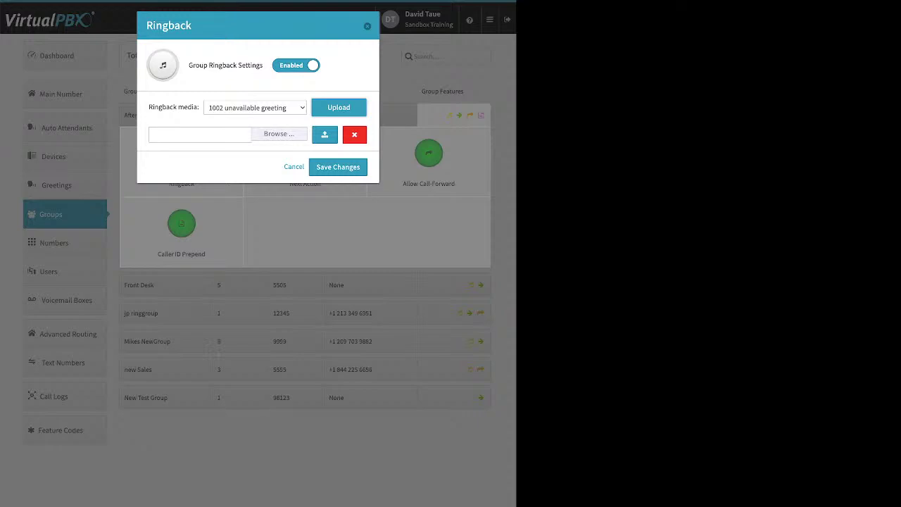
{"action": "left_click", "coordinate": [337, 167]}
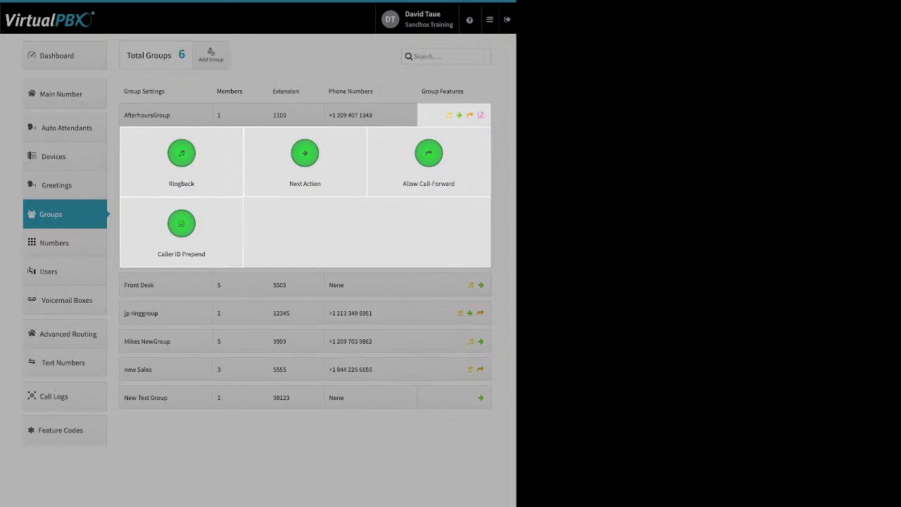
Review the destinations available for unanswered calls in AfterhoursGroup's Next Action settings, then save with the existing destination.
{"action": "left_click", "coordinate": [305, 155]}
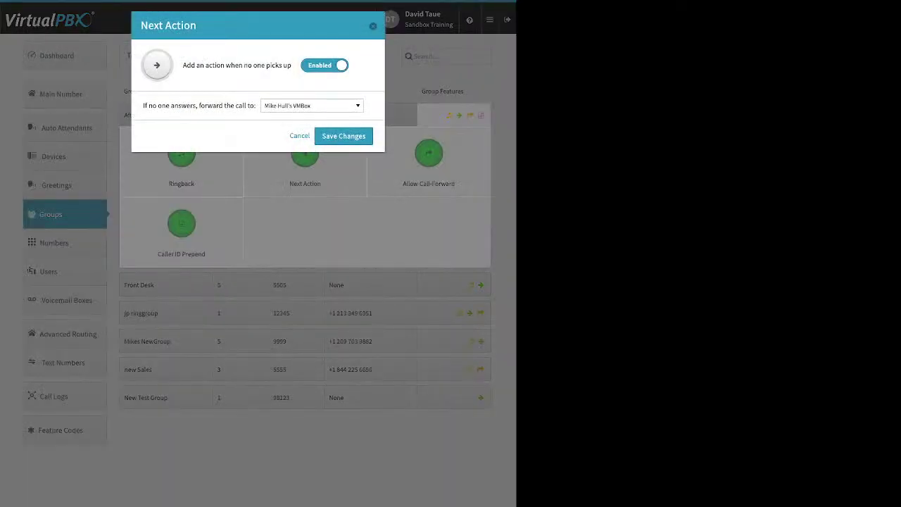
{"action": "left_click_drag", "start_coordinate": [142, 105], "coordinate": [255, 106]}
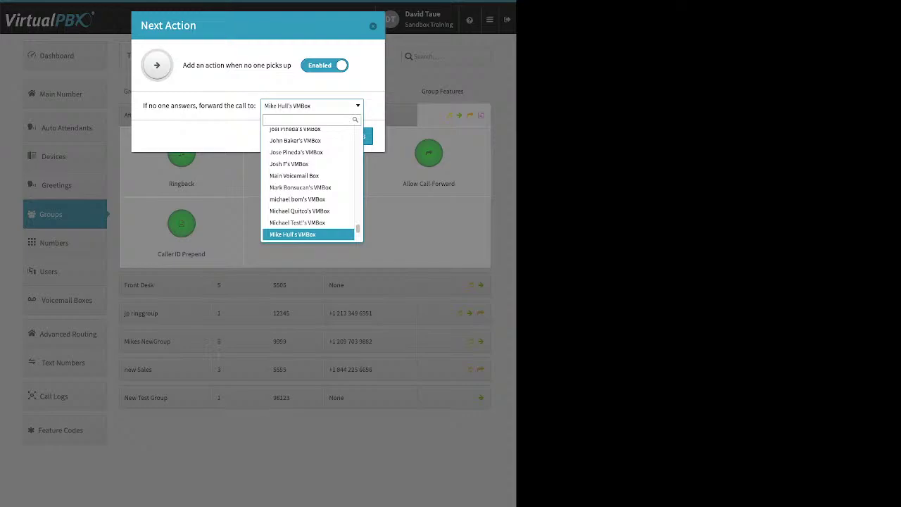
{"action": "scroll", "coordinate": [309, 186], "scroll_direction": "up", "scroll_amount": 10}
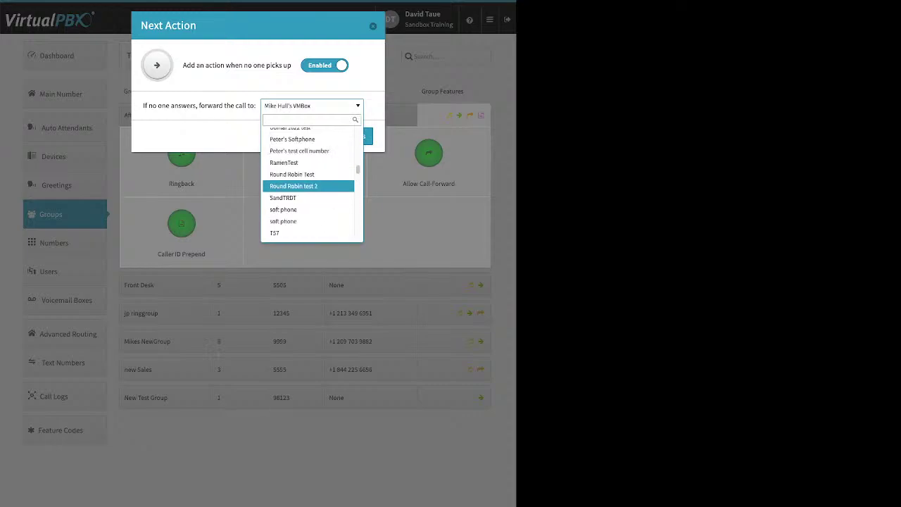
{"action": "scroll", "coordinate": [310, 183], "scroll_direction": "up", "scroll_amount": 5}
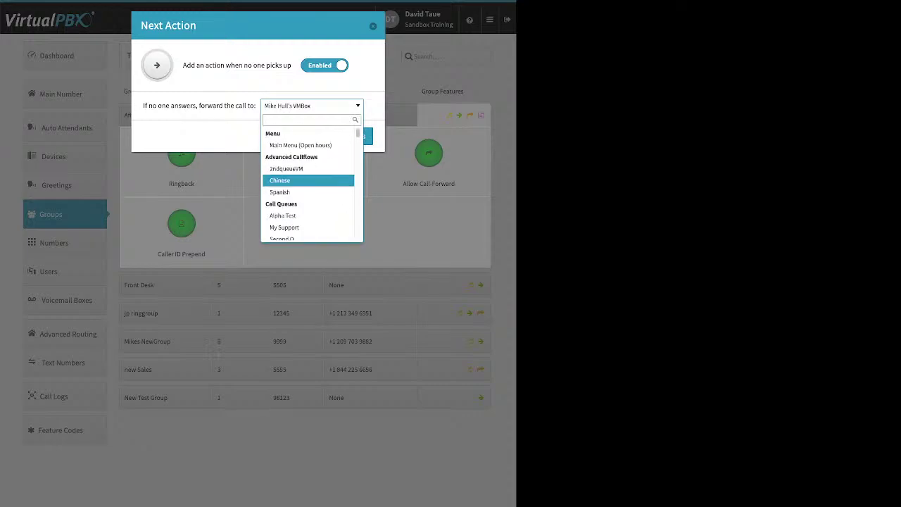
{"action": "left_click", "coordinate": [290, 184]}
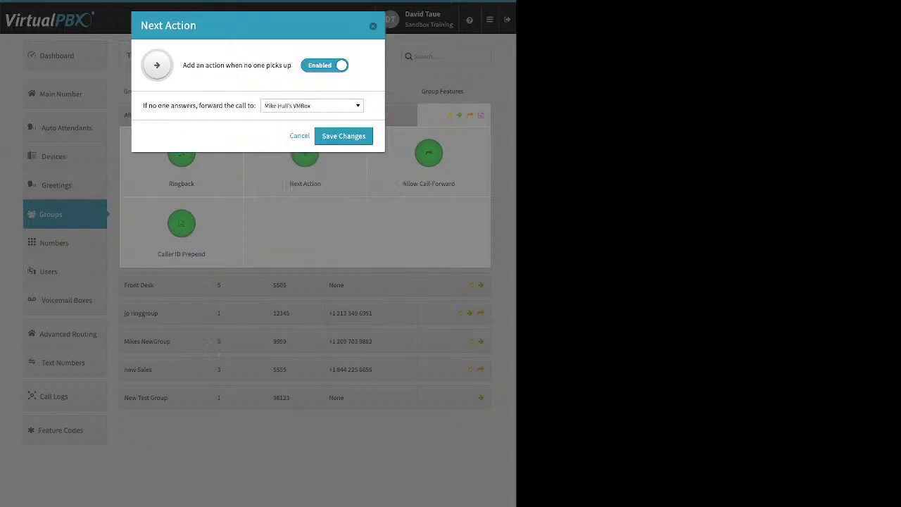
{"action": "left_click", "coordinate": [343, 136]}
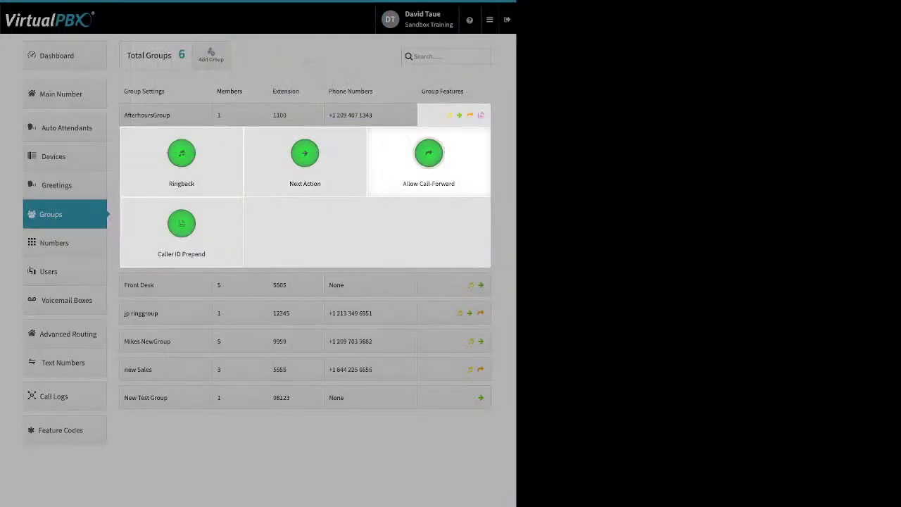
Check AfterhoursGroup's Allow Call-Forward and Caller ID Prepend settings, saving each without changes.
{"action": "left_click", "coordinate": [429, 158]}
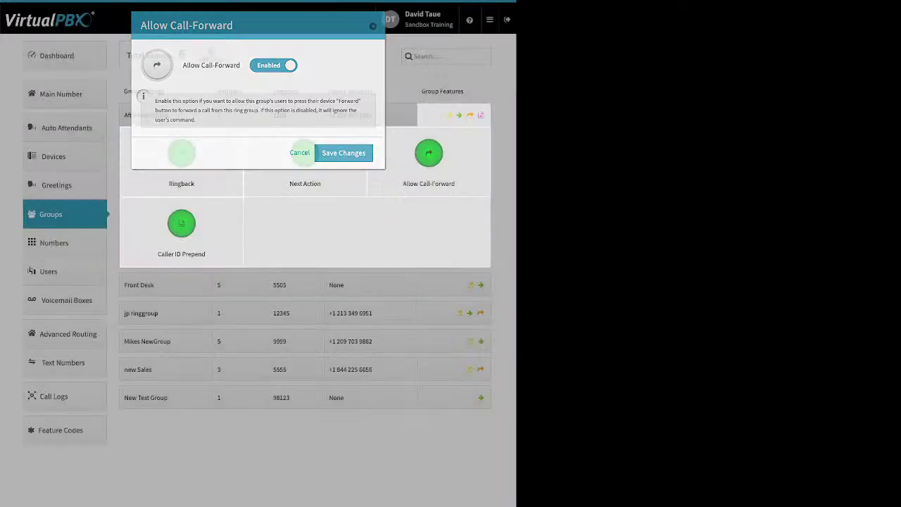
{"action": "left_click", "coordinate": [343, 153]}
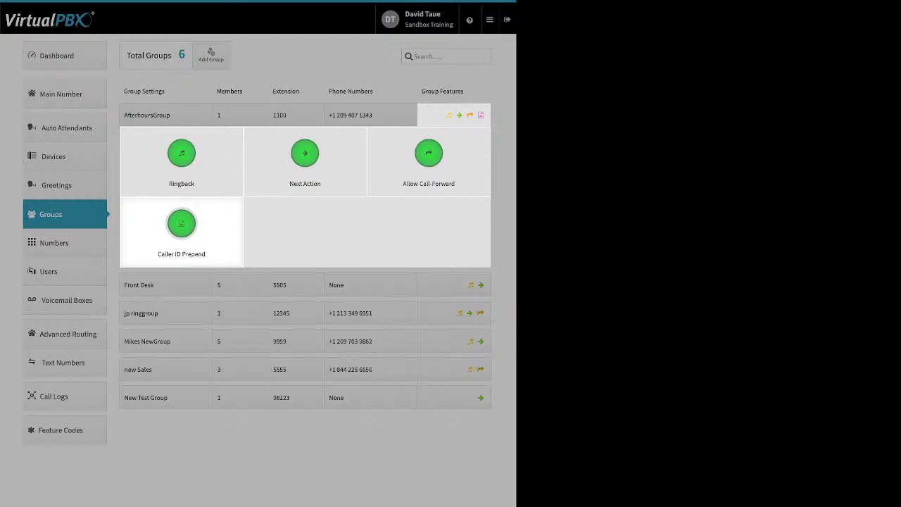
{"action": "left_click", "coordinate": [181, 223]}
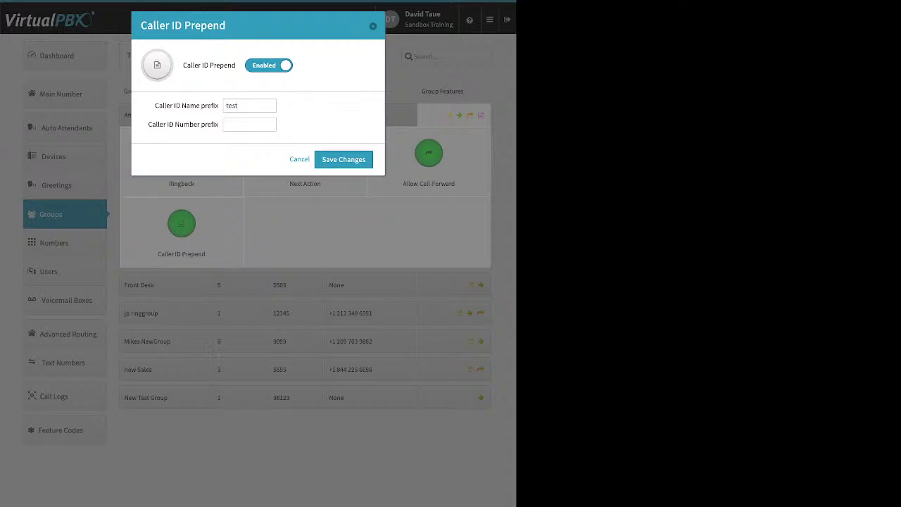
{"action": "left_click_drag", "start_coordinate": [159, 105], "coordinate": [200, 124]}
{"action": "left_click", "coordinate": [344, 159]}
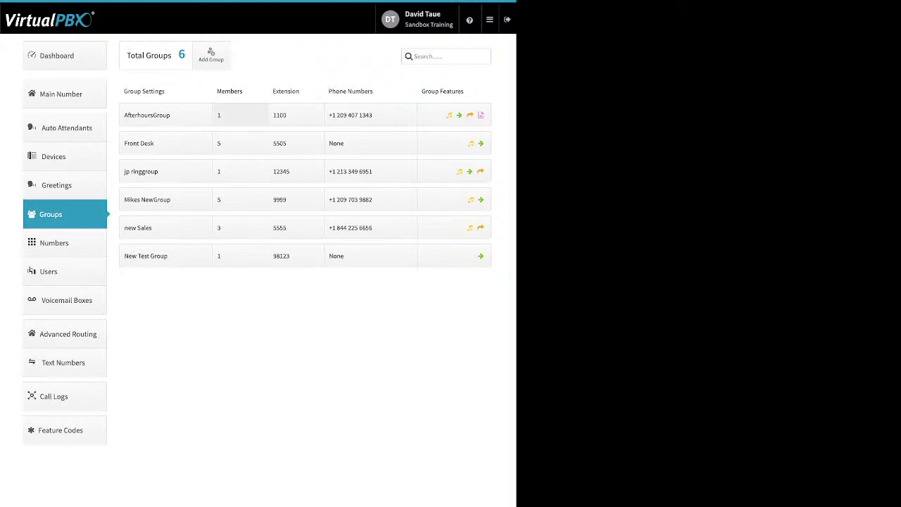
View the account's numbers in use and show the options available for the number in the fourth row.
{"action": "left_click", "coordinate": [54, 243]}
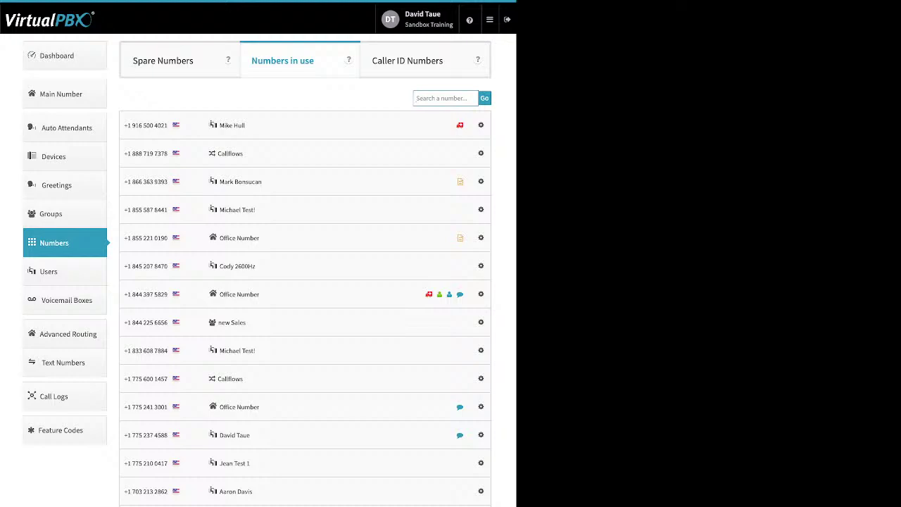
{"action": "left_click", "coordinate": [481, 209]}
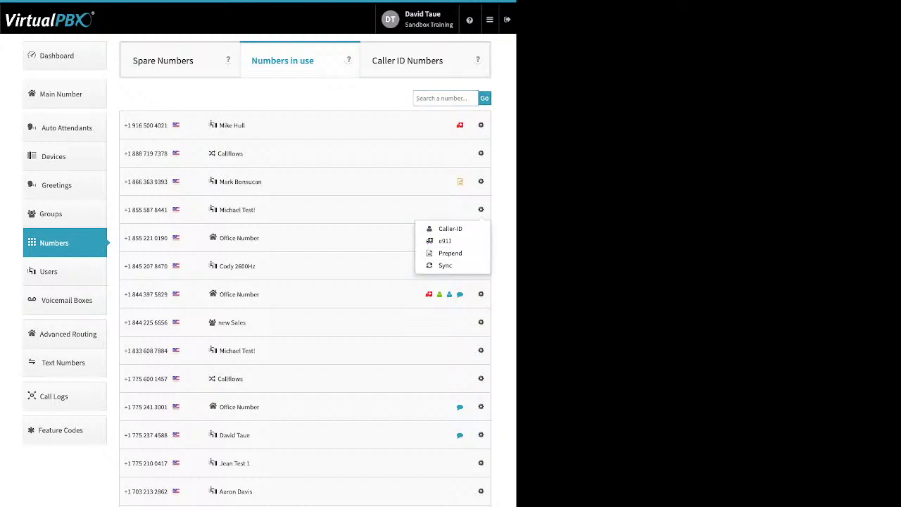
Delete the third phone number in the spare numbers list and dismiss the deletion recap.
{"action": "left_click", "coordinate": [163, 61]}
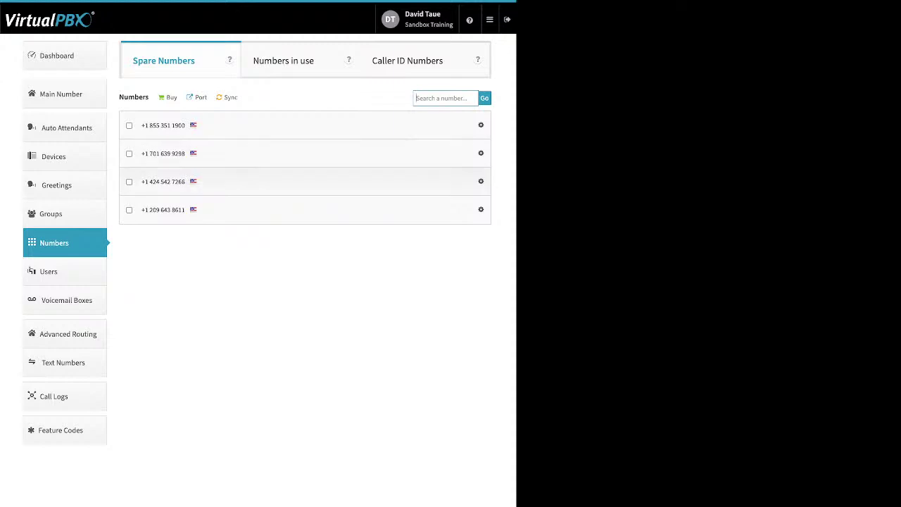
{"action": "left_click", "coordinate": [128, 182]}
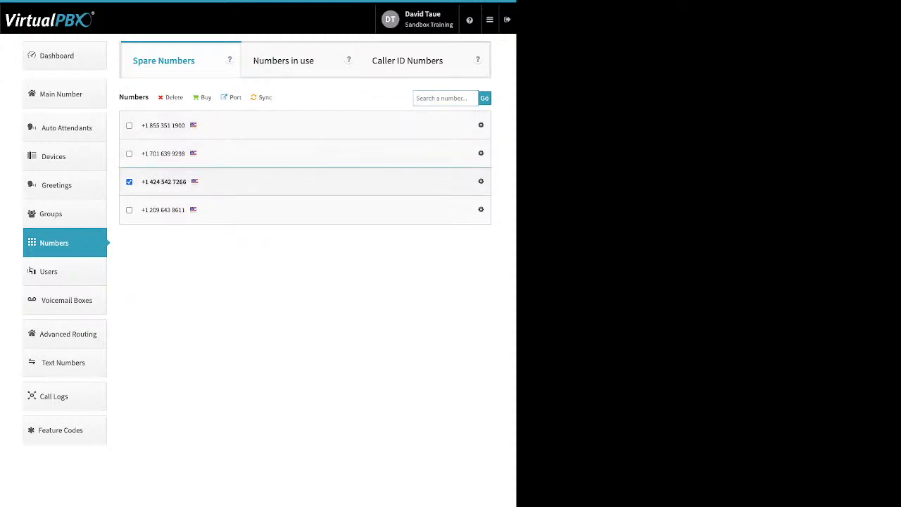
{"action": "left_click", "coordinate": [172, 97]}
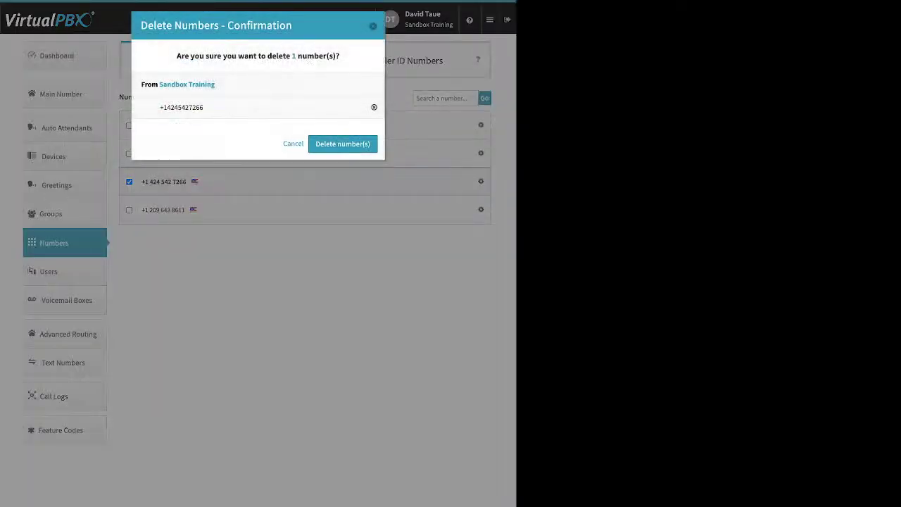
{"action": "left_click", "coordinate": [342, 143]}
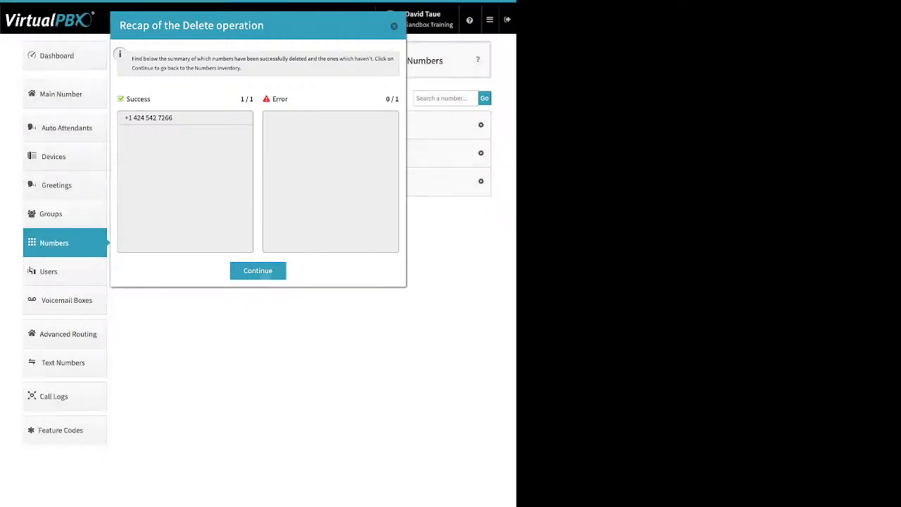
{"action": "left_click", "coordinate": [258, 270]}
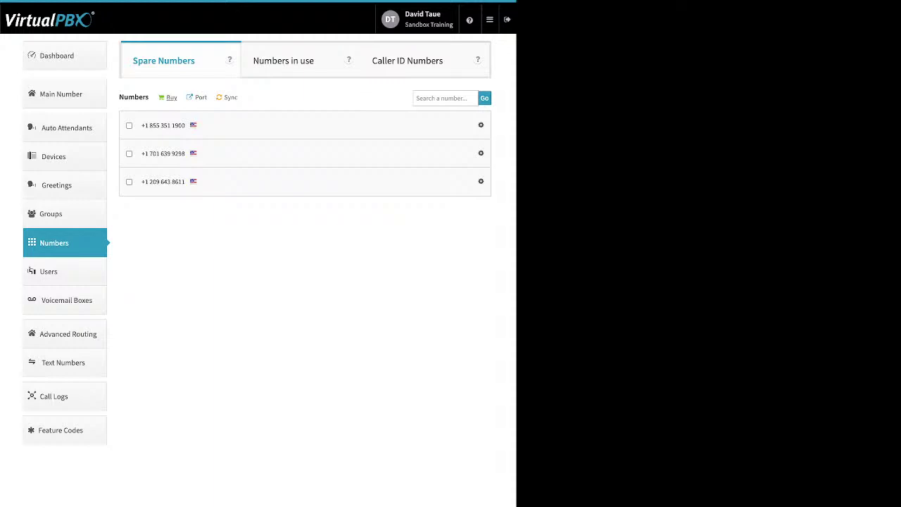
Start a port request named "test" for U.S. Local Numbers.
{"action": "left_click", "coordinate": [201, 97]}
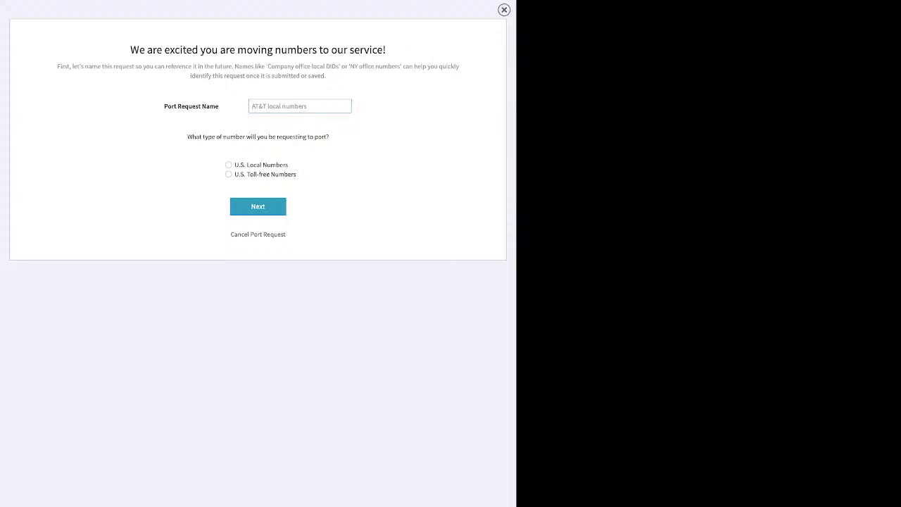
{"action": "left_click", "coordinate": [228, 164]}
{"action": "left_click", "coordinate": [257, 207]}
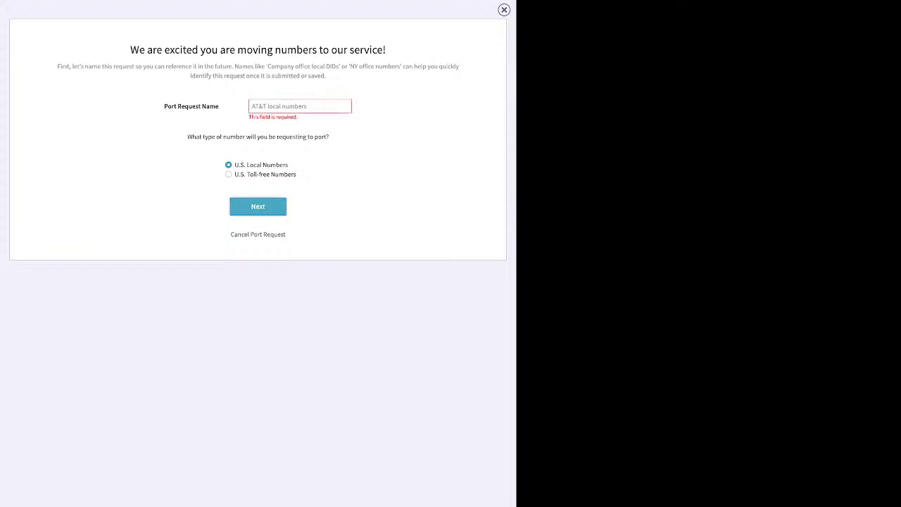
{"action": "left_click", "coordinate": [300, 105]}
{"action": "type", "text": "test"}
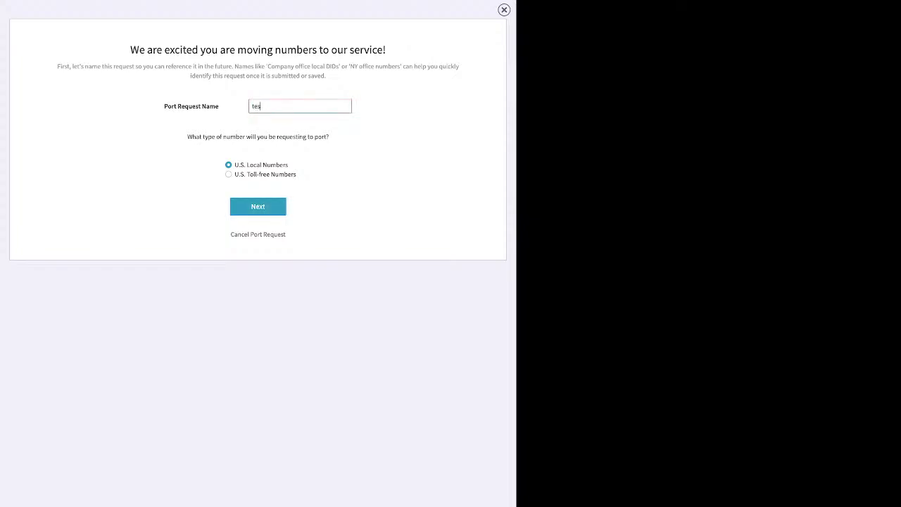
{"action": "key", "text": "Return"}
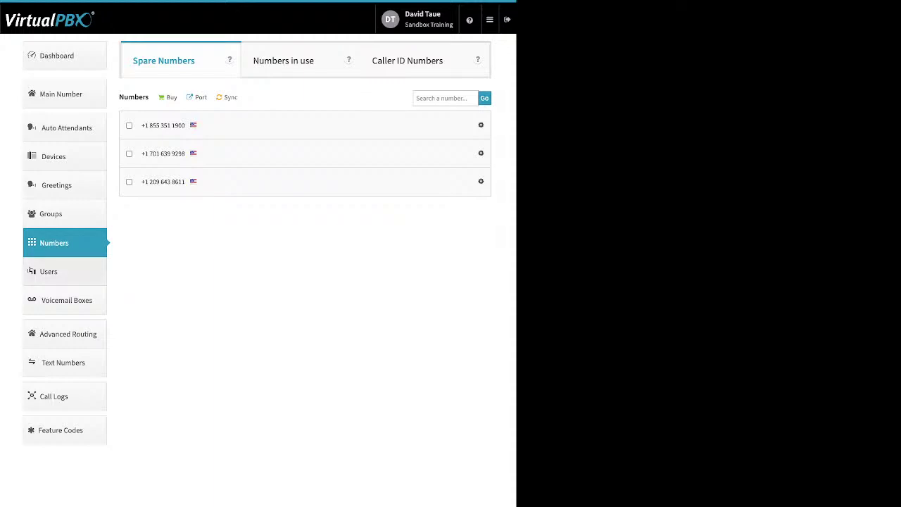
Open a new user form from the users list and examine its login e-mail, password and extension fields.
{"action": "left_click", "coordinate": [49, 271]}
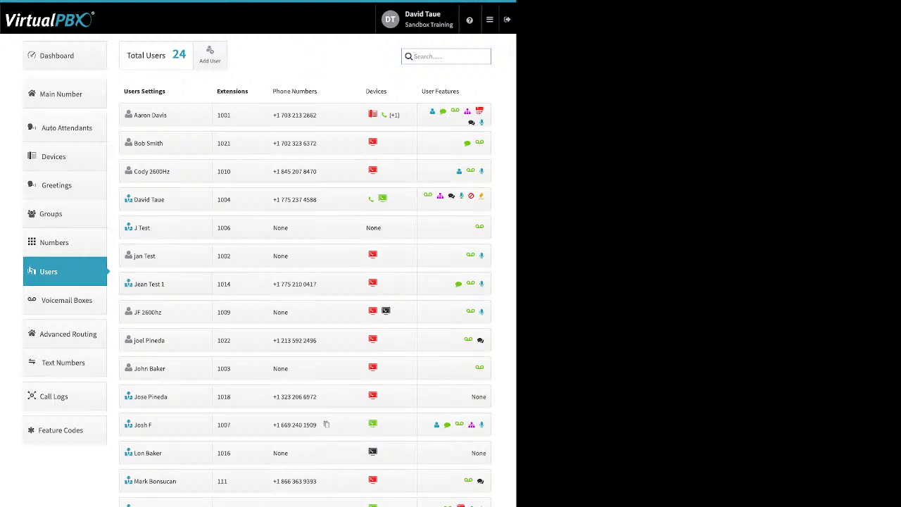
{"action": "left_click", "coordinate": [210, 53]}
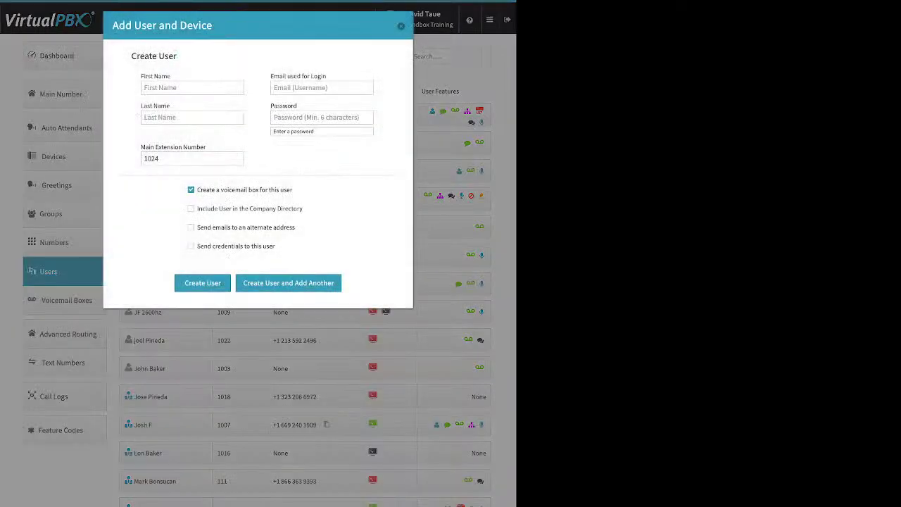
{"action": "left_click_drag", "start_coordinate": [327, 76], "coordinate": [271, 76]}
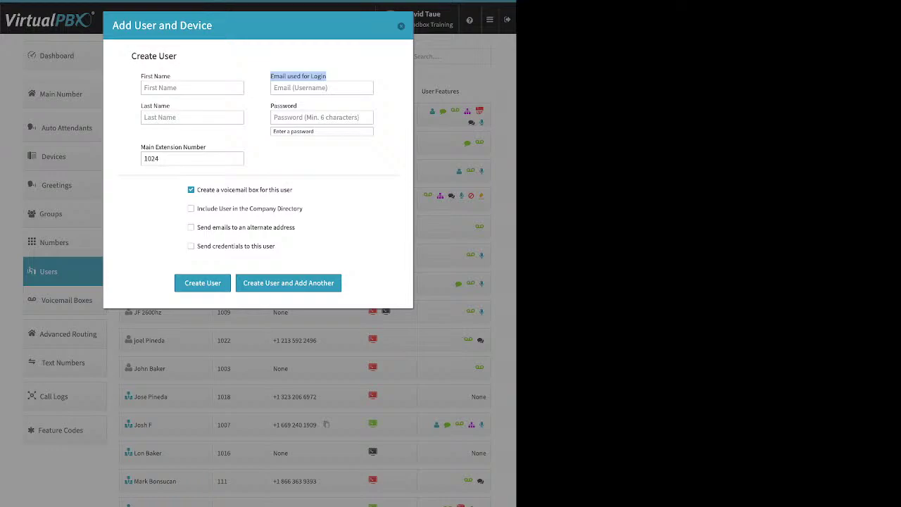
{"action": "left_click", "coordinate": [321, 118]}
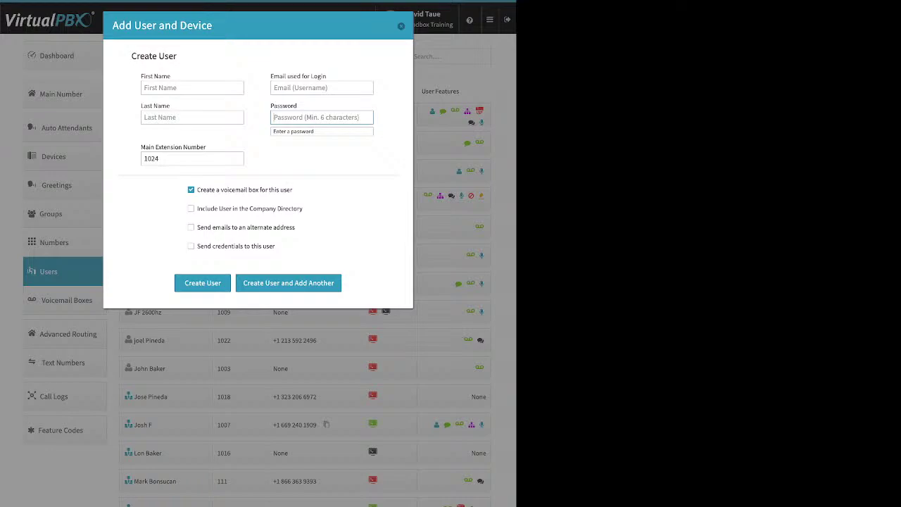
{"action": "key", "text": "Tab"}
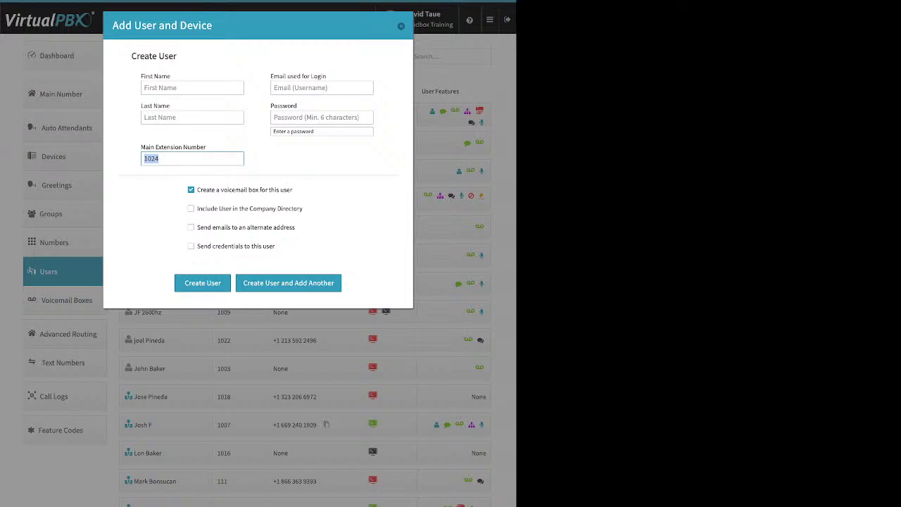
Try including the new user in the Company Directory while keeping the voicemail box option enabled.
{"action": "left_click_drag", "start_coordinate": [294, 190], "coordinate": [198, 189]}
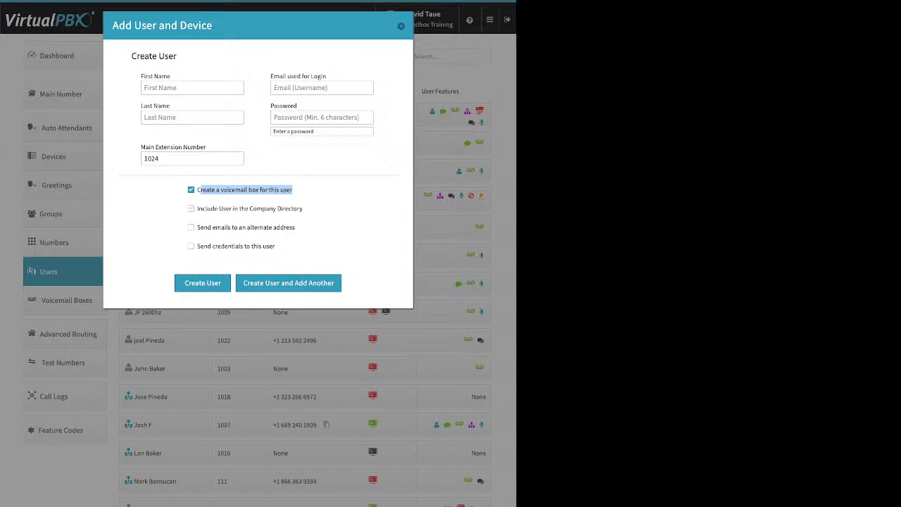
{"action": "left_click", "coordinate": [191, 208]}
{"action": "left_click_drag", "start_coordinate": [303, 208], "coordinate": [218, 209]}
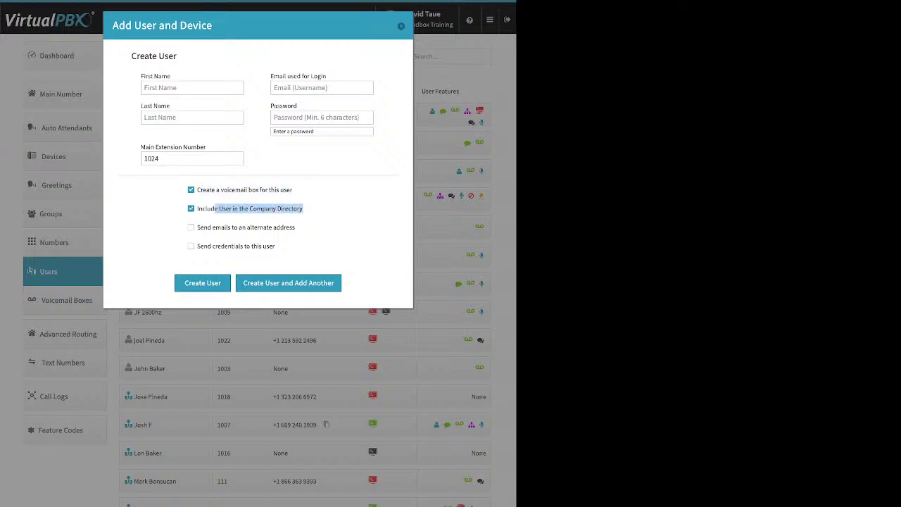
Try the option to send the new user's emails to an alternate address, then disable it again.
{"action": "left_click", "coordinate": [191, 227]}
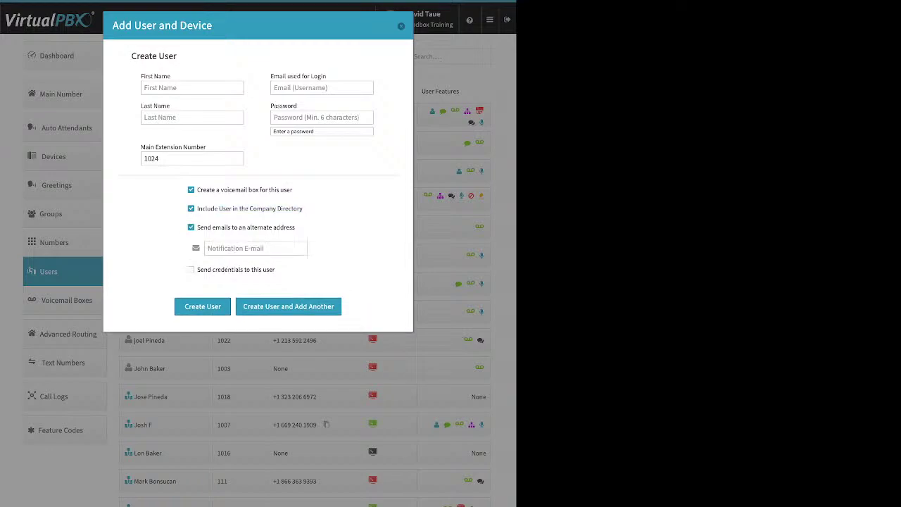
{"action": "left_click_drag", "start_coordinate": [295, 227], "coordinate": [215, 228]}
{"action": "left_click_drag", "start_coordinate": [296, 228], "coordinate": [197, 227]}
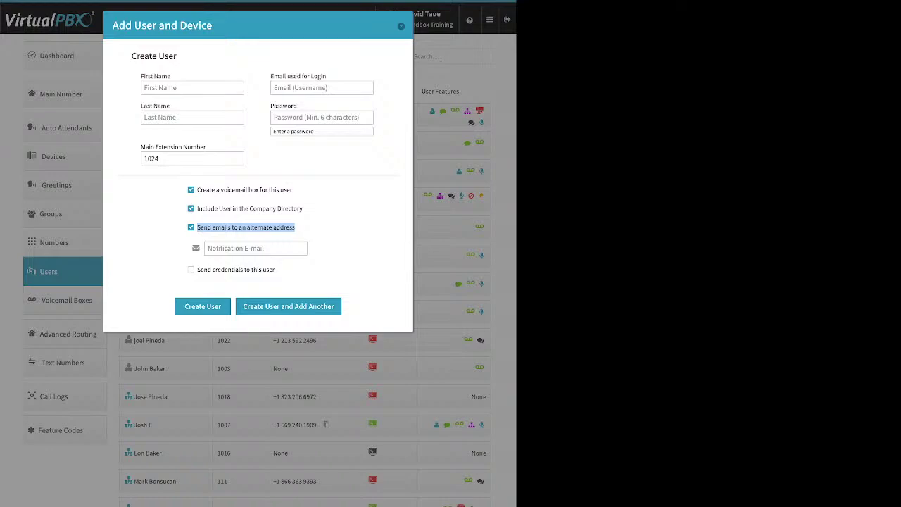
{"action": "left_click", "coordinate": [255, 248]}
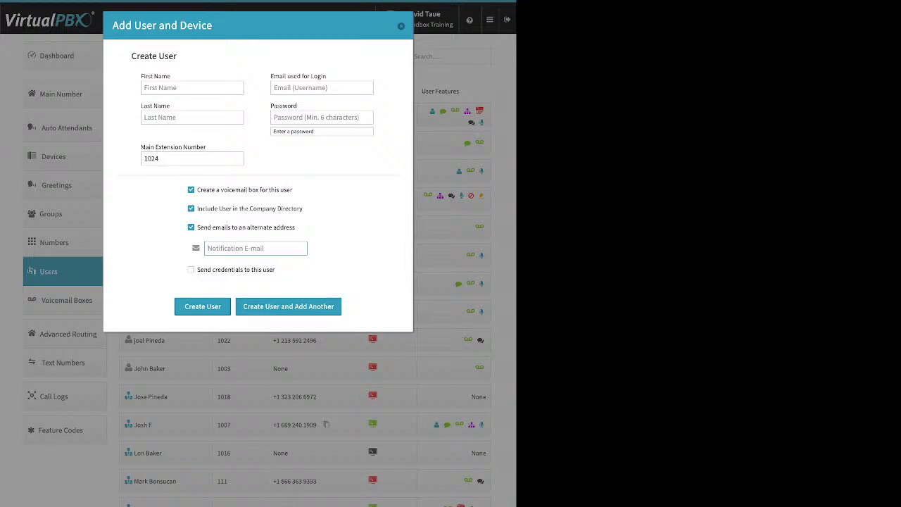
{"action": "left_click", "coordinate": [191, 227]}
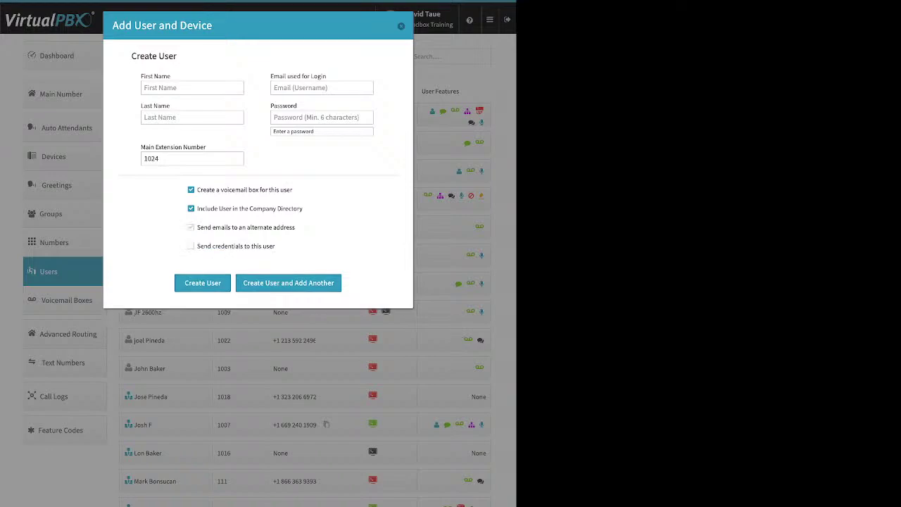
Try the option to send credentials to the new user, then dismiss the form without creating the user.
{"action": "left_click_drag", "start_coordinate": [197, 245], "coordinate": [275, 246]}
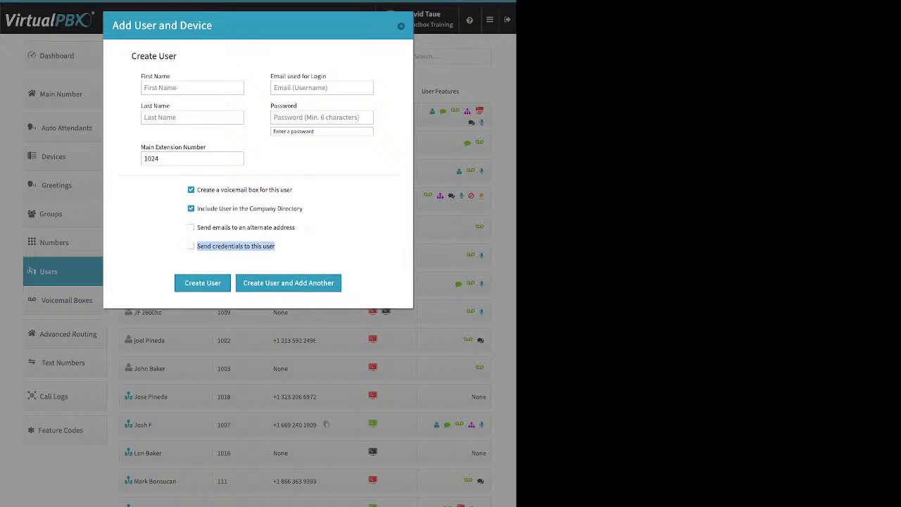
{"action": "left_click", "coordinate": [191, 245]}
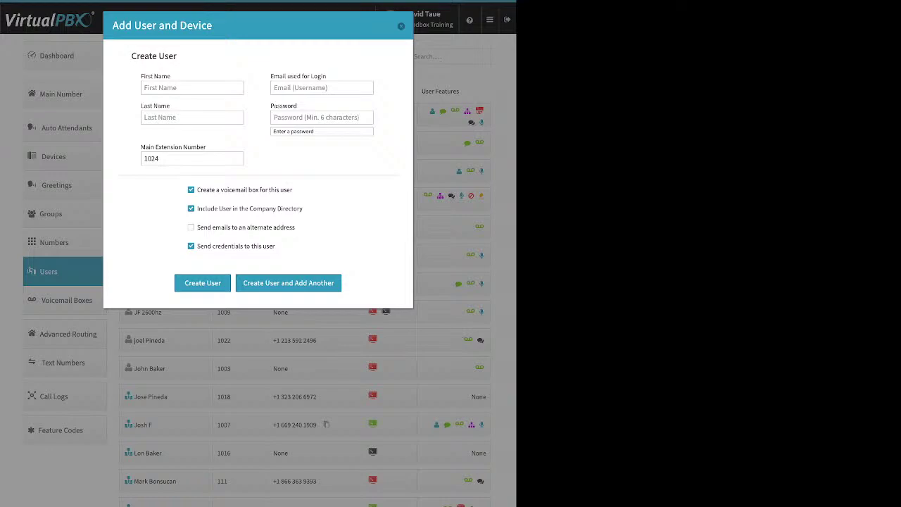
{"action": "key", "text": "Escape"}
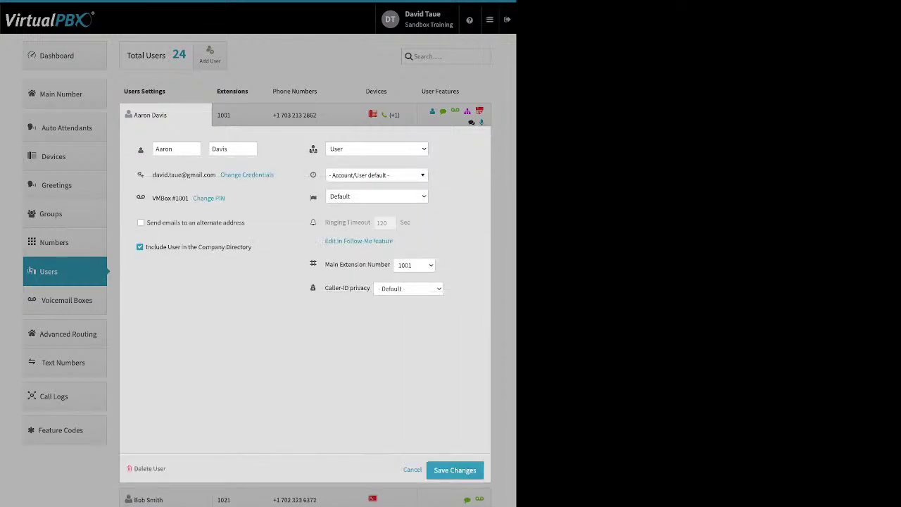
Examine the name fields and the credential and voicemail PIN update options for the user at extension 1001, leaving them unchanged.
{"action": "left_click_drag", "start_coordinate": [190, 148], "coordinate": [89, 135]}
{"action": "left_click", "coordinate": [173, 149]}
{"action": "left_click", "coordinate": [247, 175]}
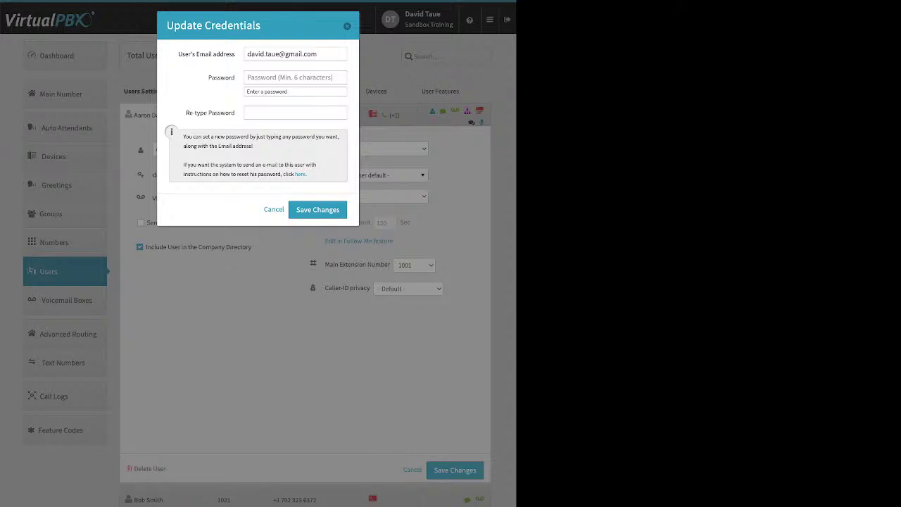
{"action": "left_click", "coordinate": [301, 174]}
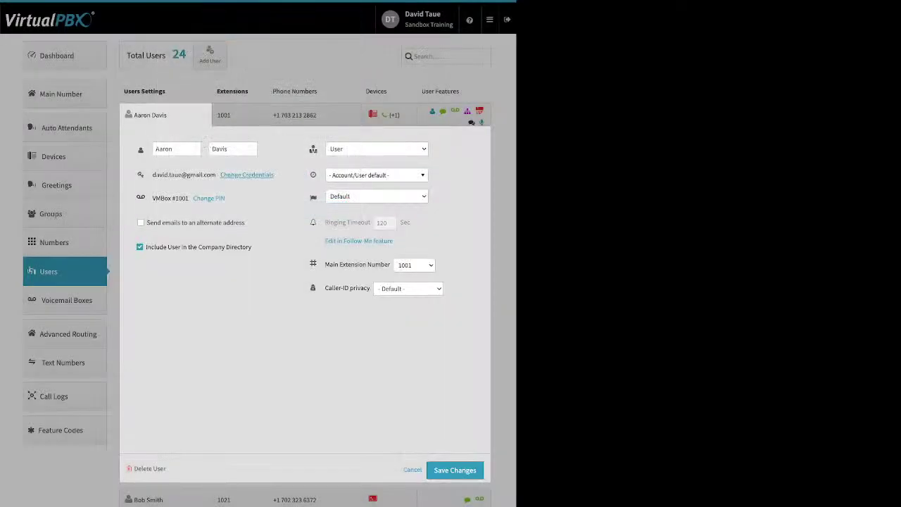
{"action": "left_click", "coordinate": [208, 198]}
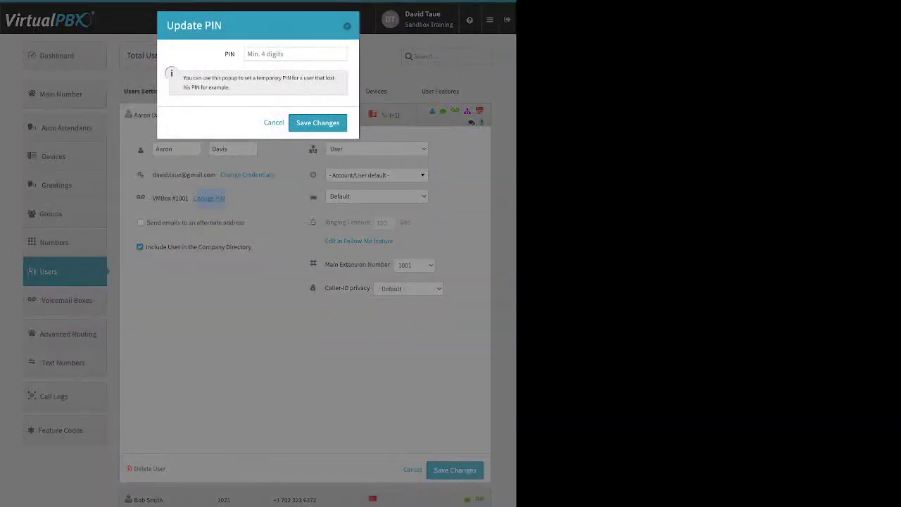
{"action": "key", "text": "Escape"}
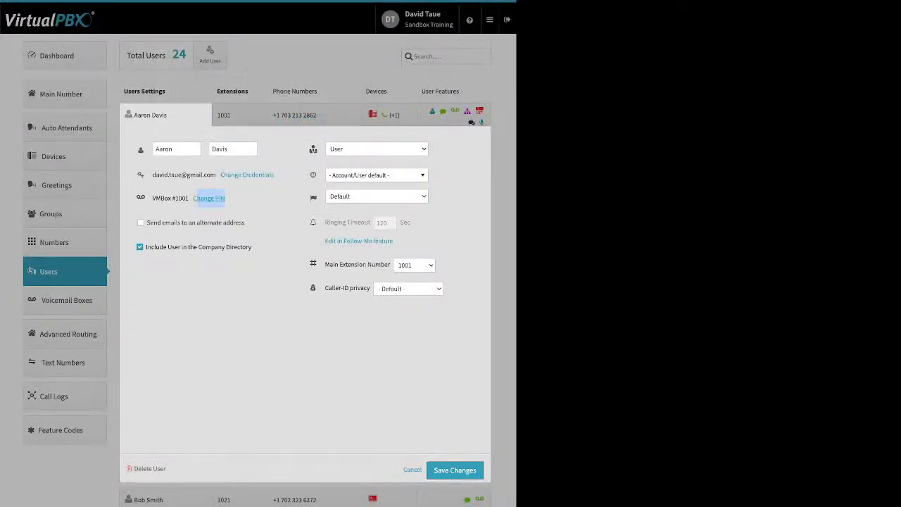
Try the option to send the user's emails to an alternate address, disable it again, and check the Company Directory option.
{"action": "key", "text": "Tab"}
{"action": "key", "text": "space"}
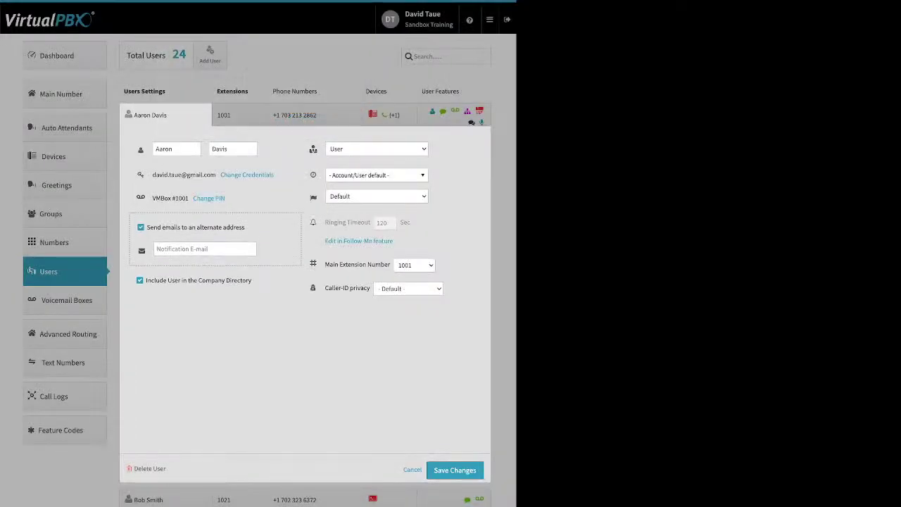
{"action": "left_click_drag", "start_coordinate": [163, 227], "coordinate": [245, 226]}
{"action": "key", "text": "space"}
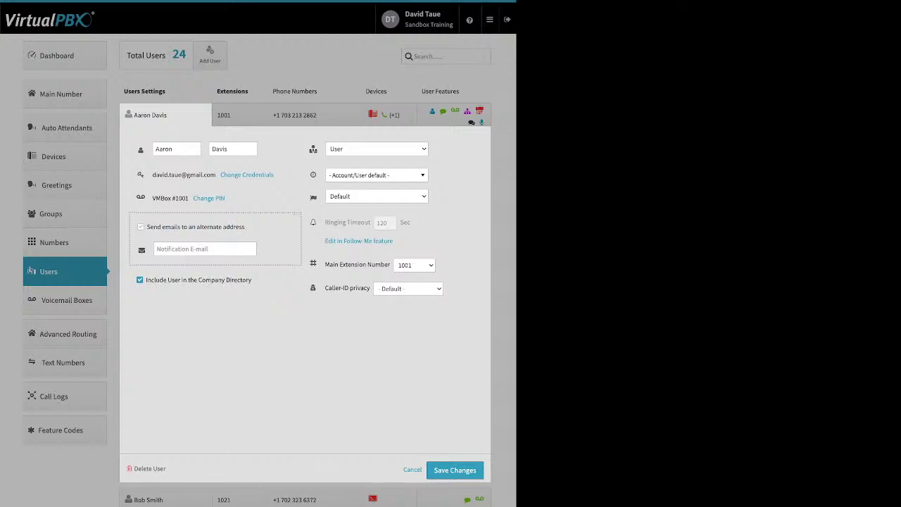
{"action": "left_click_drag", "start_coordinate": [175, 247], "coordinate": [252, 248]}
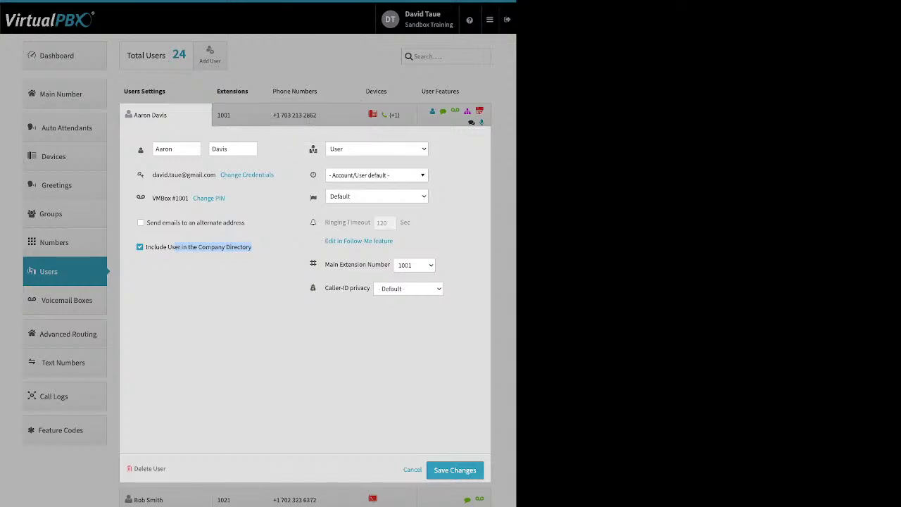
Examine the user's role, time zone and ringing timeout settings, and close the user's details without saving.
{"action": "mouse_move", "coordinate": [313, 149]}
{"action": "left_click", "coordinate": [377, 175]}
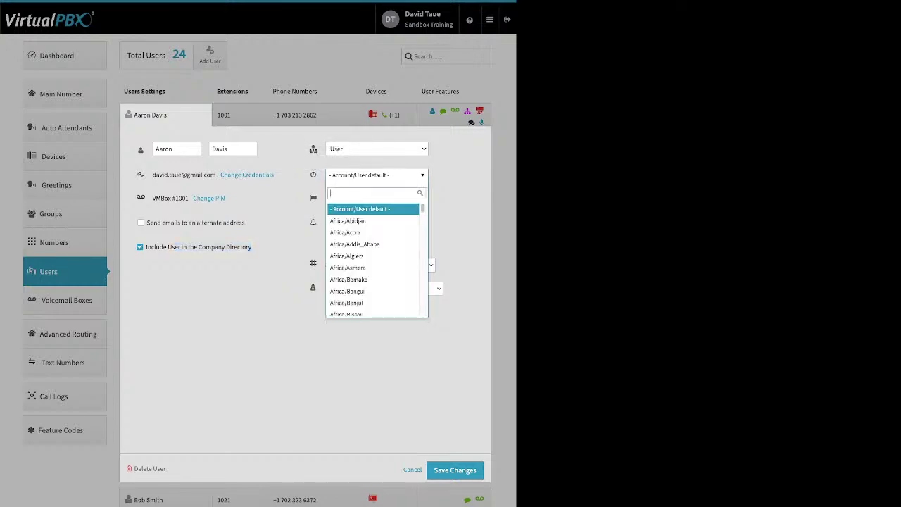
{"action": "left_click", "coordinate": [313, 196]}
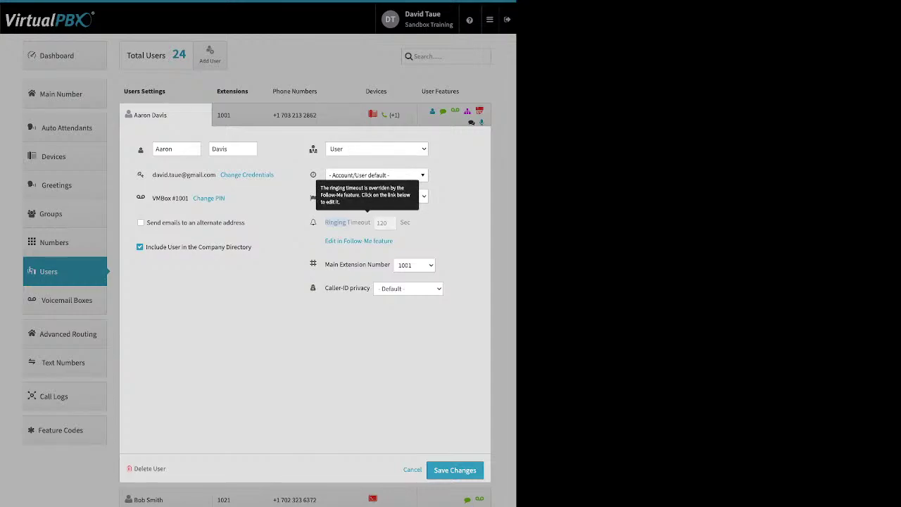
{"action": "left_click", "coordinate": [162, 117]}
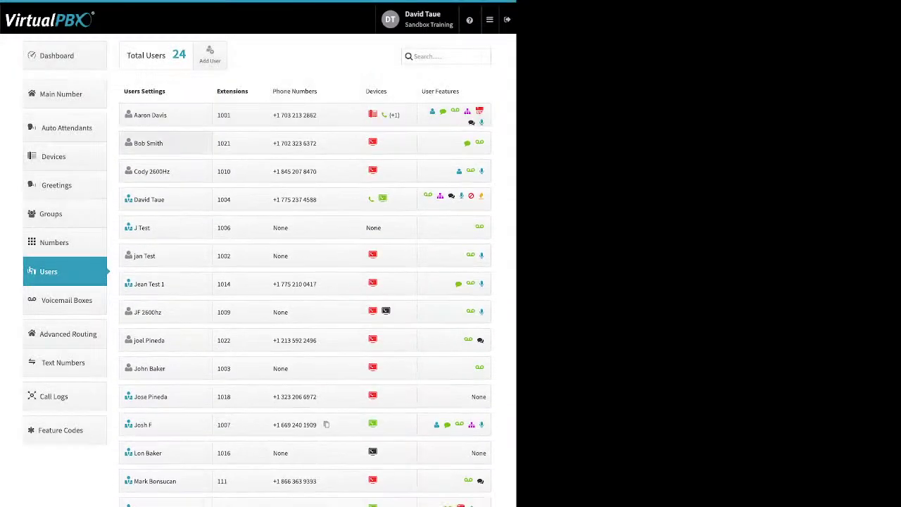
Review the ringing timeout, extension assignment and phone number assignment options for the user at extension 1021.
{"action": "left_click", "coordinate": [165, 142]}
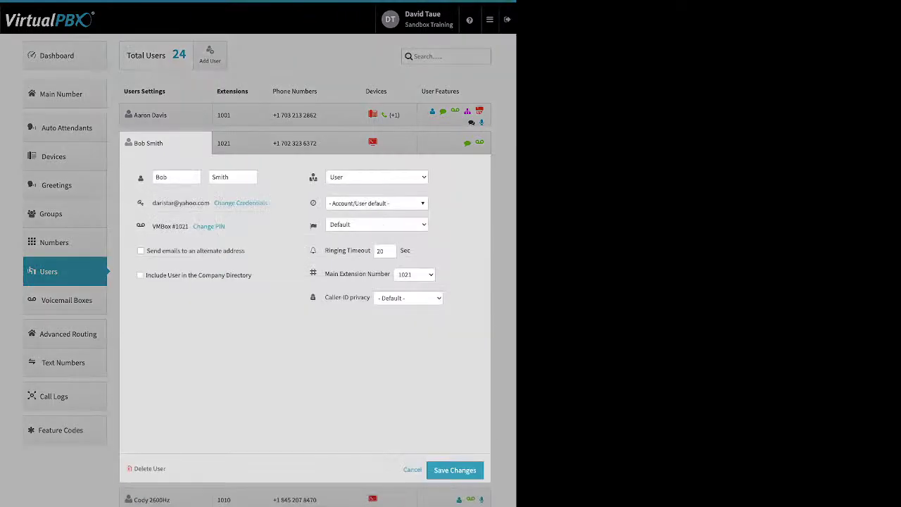
{"action": "left_click_drag", "start_coordinate": [326, 250], "coordinate": [370, 250]}
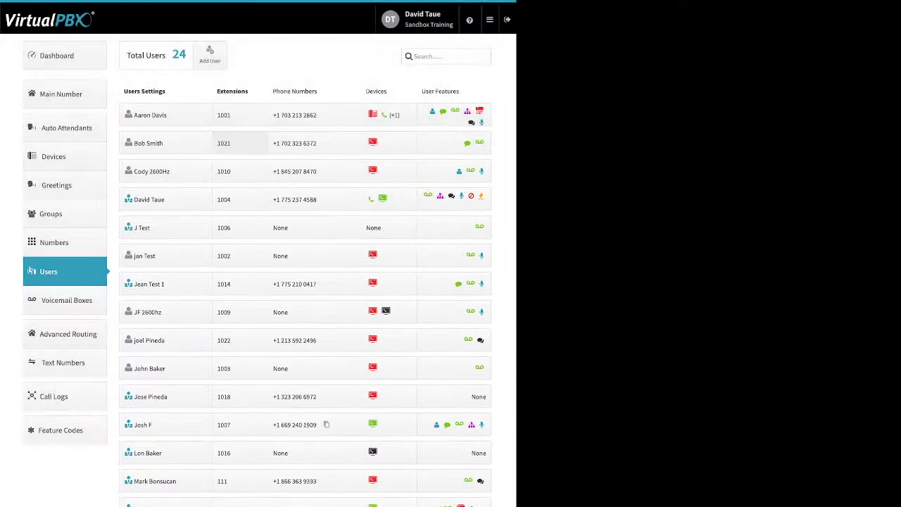
{"action": "left_click", "coordinate": [240, 143]}
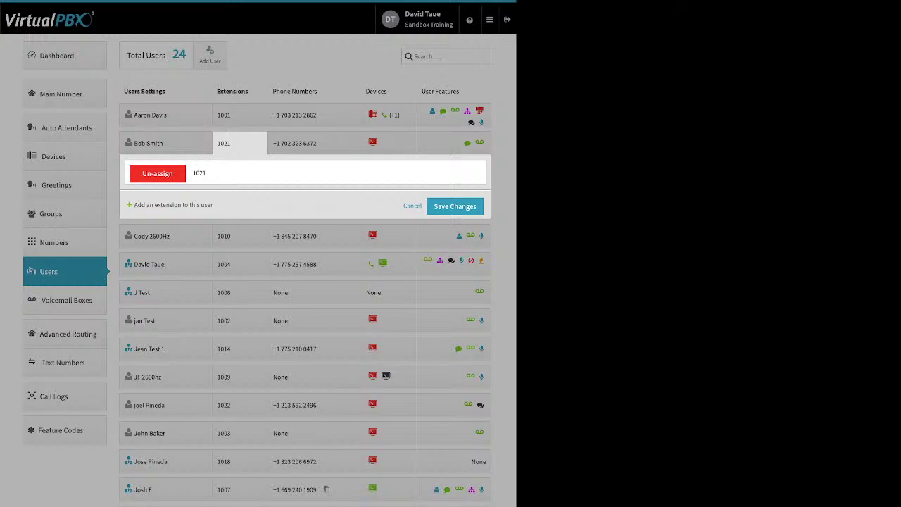
{"action": "left_click", "coordinate": [314, 143]}
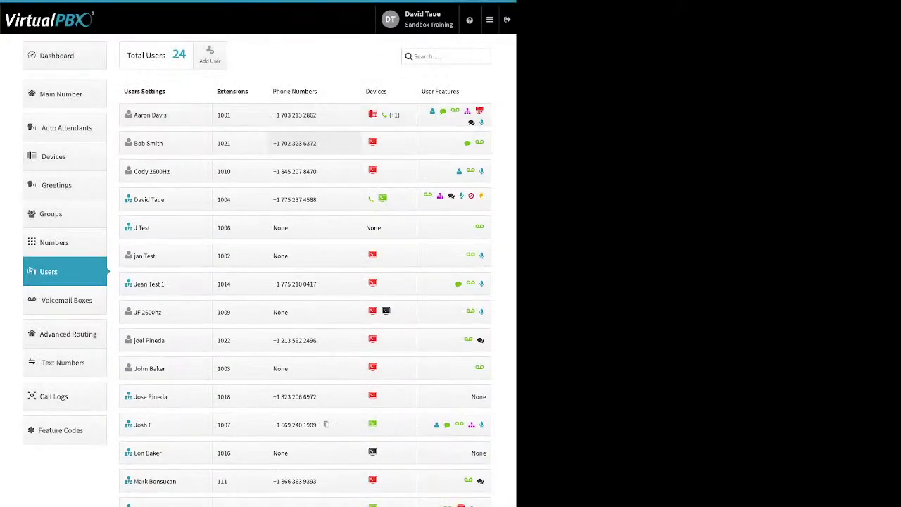
{"action": "left_click", "coordinate": [314, 143]}
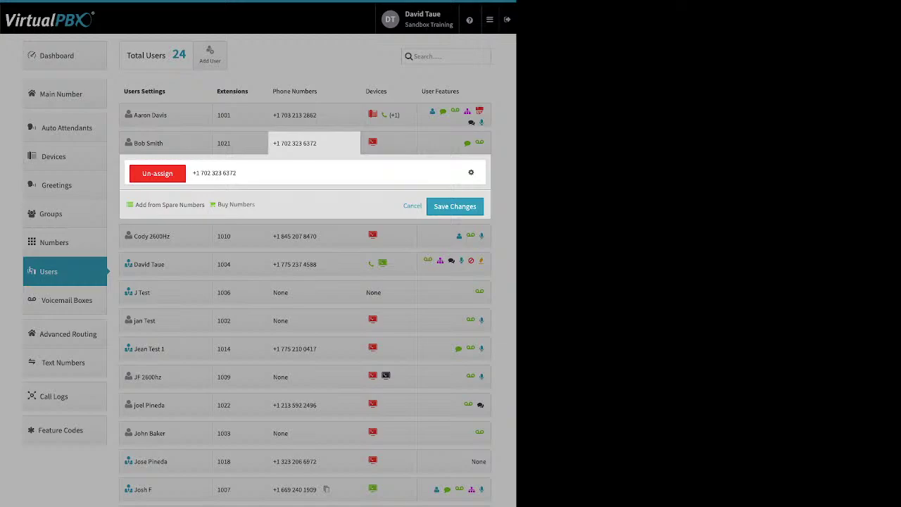
{"action": "left_click", "coordinate": [412, 206]}
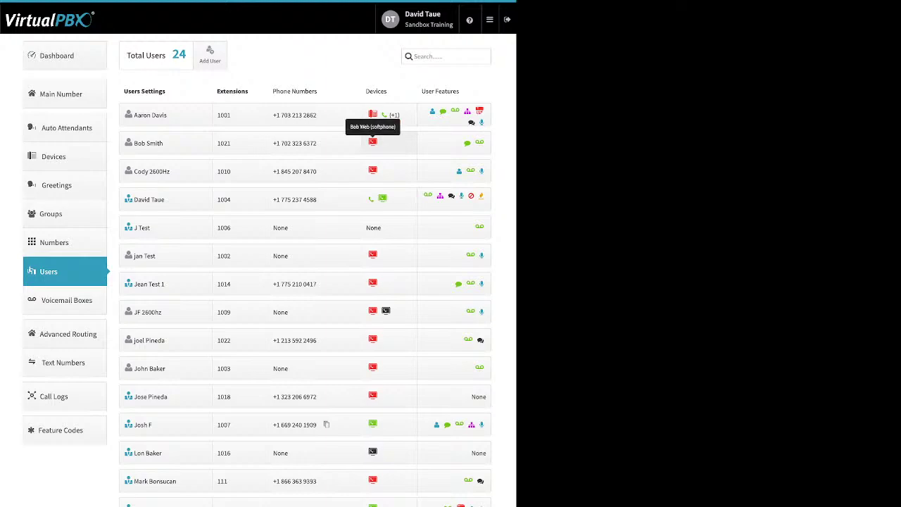
Try adding a soft phone with the VirtualPBX application option for the user at extension 1021, and dismiss it without creating the device.
{"action": "left_click", "coordinate": [372, 142]}
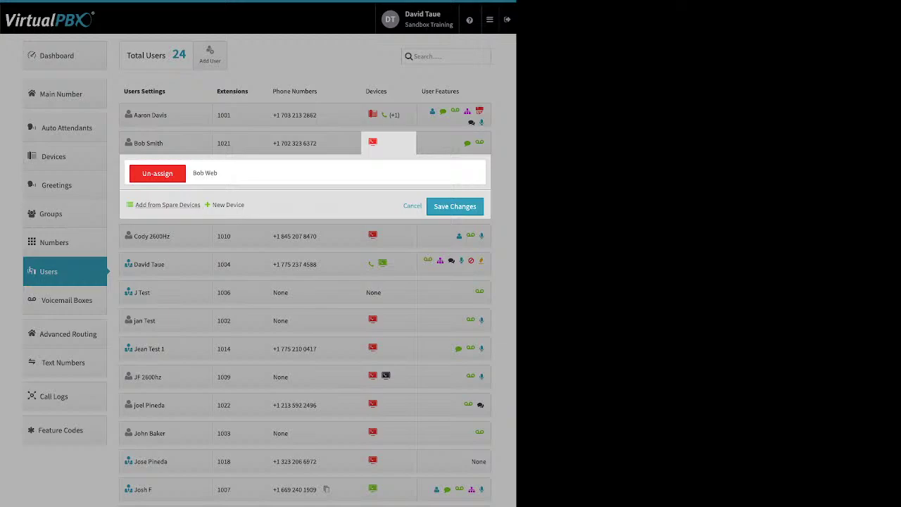
{"action": "left_click", "coordinate": [226, 205]}
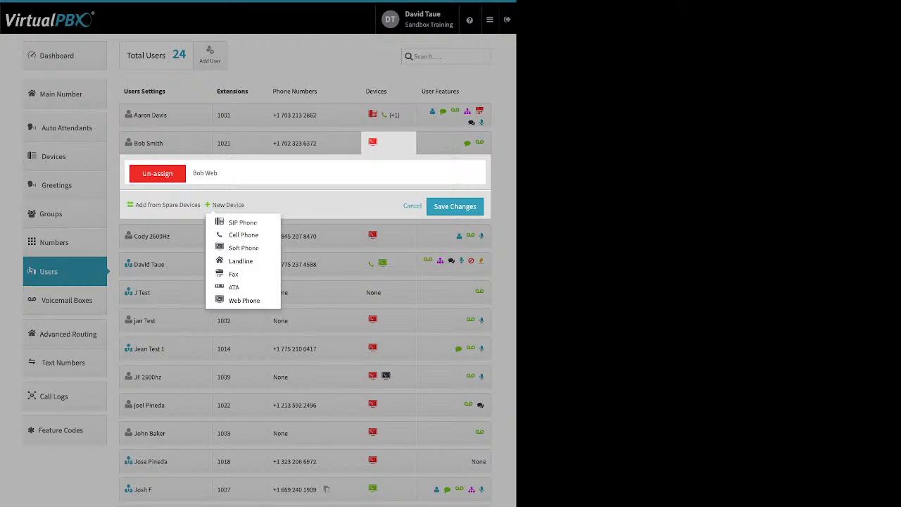
{"action": "left_click", "coordinate": [244, 248]}
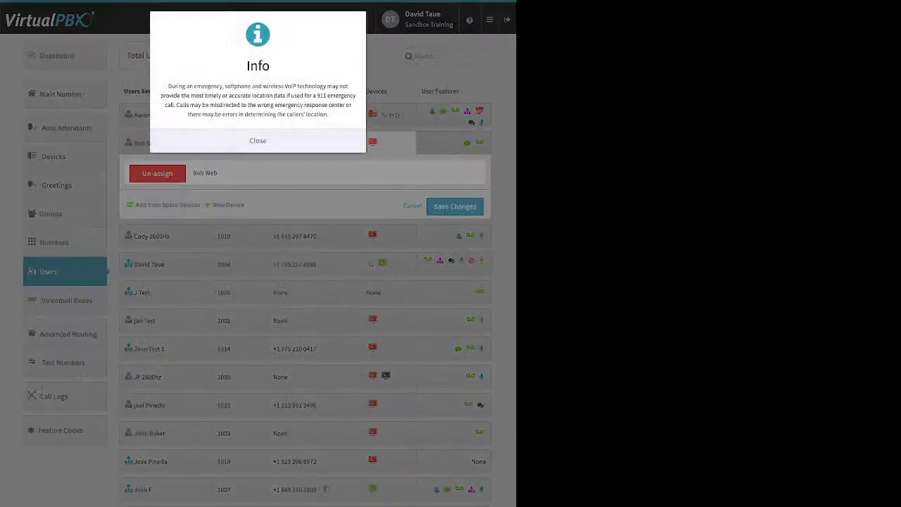
{"action": "key", "text": "Return"}
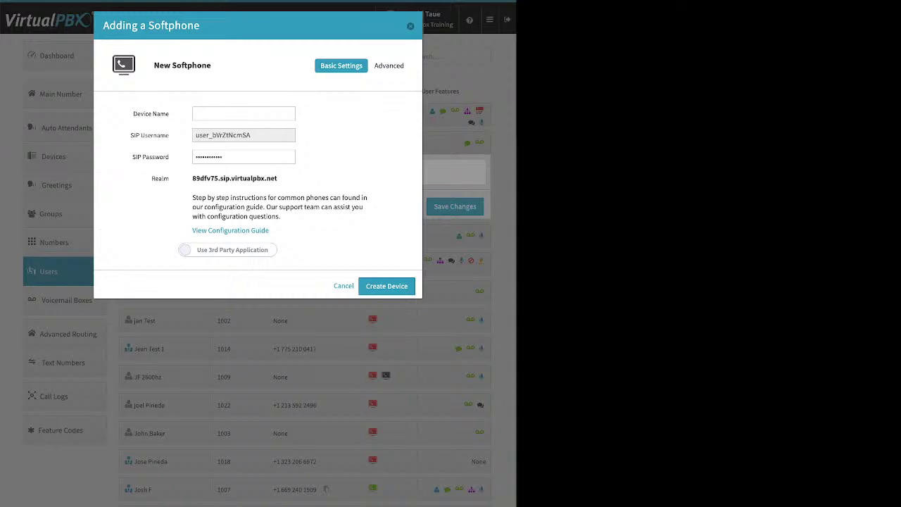
{"action": "left_click", "coordinate": [184, 250]}
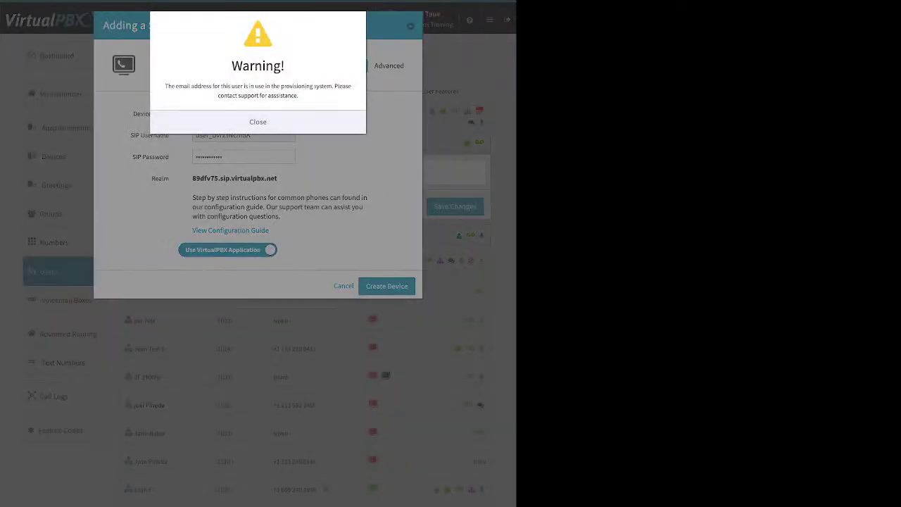
{"action": "left_click_drag", "start_coordinate": [165, 86], "coordinate": [299, 96]}
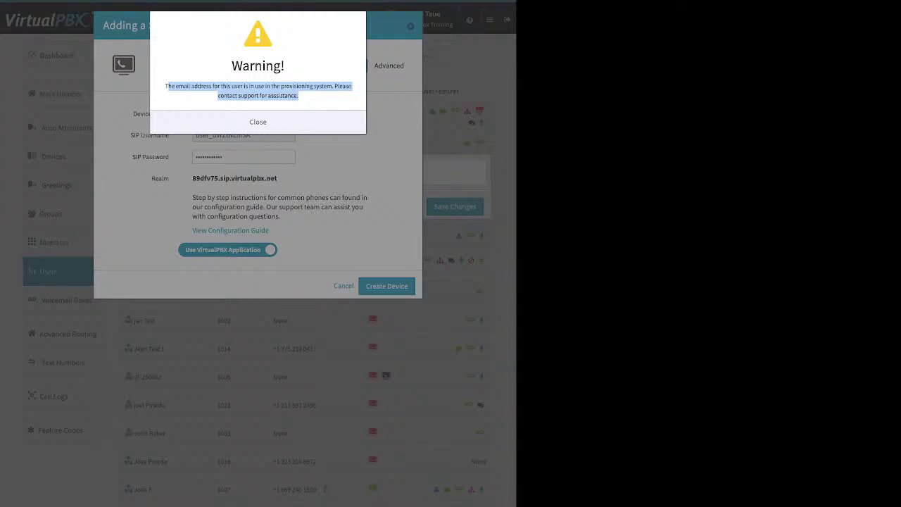
{"action": "key", "text": "Escape"}
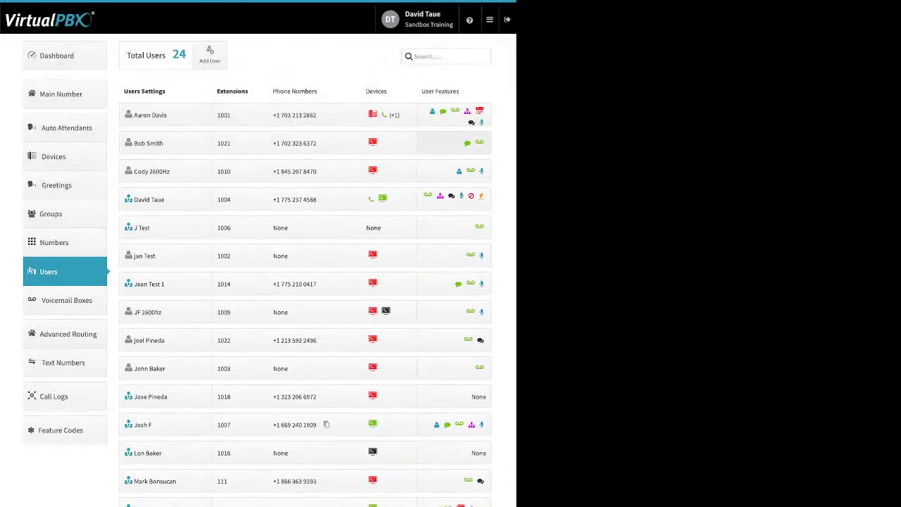
Open the user features for extension 1001 and review the Caller-ID Number and VirtualText Application settings.
{"action": "left_click", "coordinate": [454, 115]}
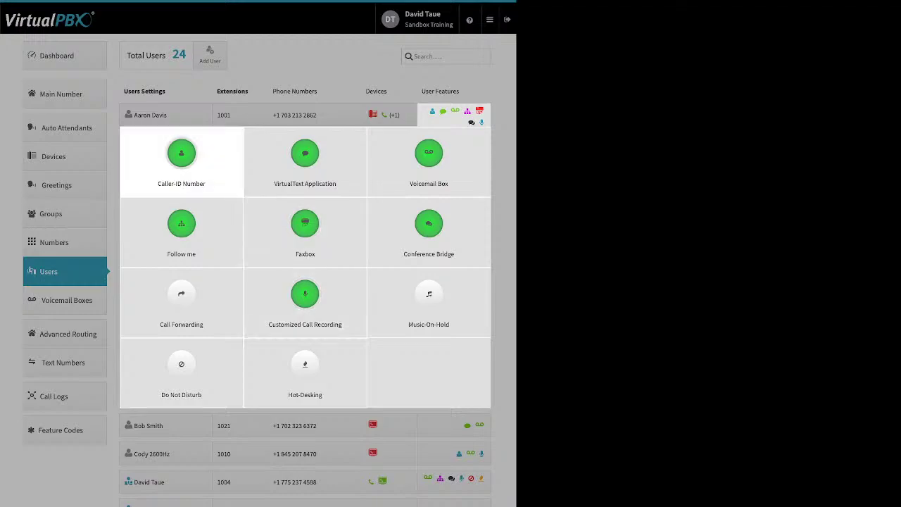
{"action": "left_click", "coordinate": [181, 154]}
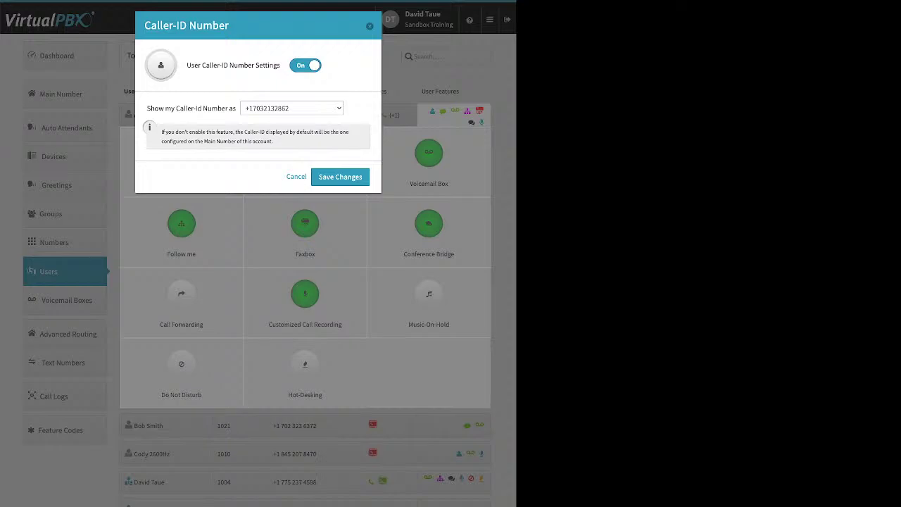
{"action": "key", "text": "Escape"}
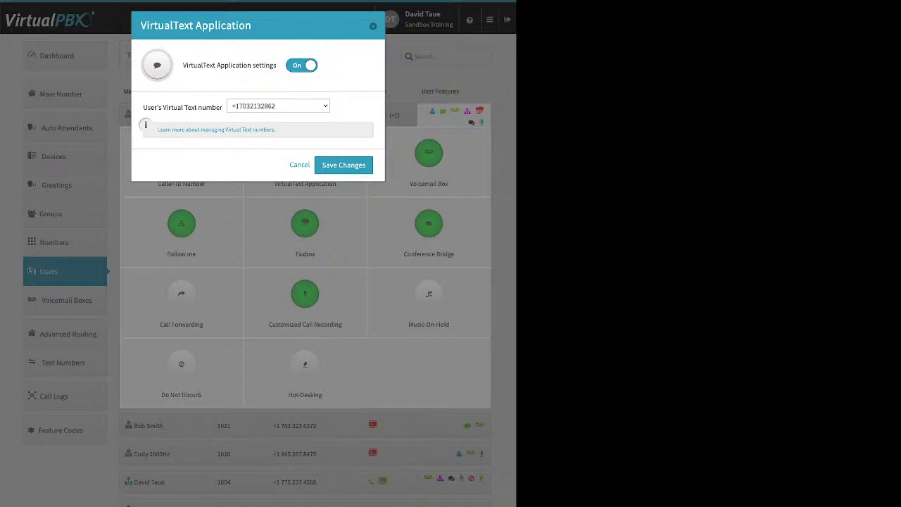
{"action": "left_click", "coordinate": [299, 165]}
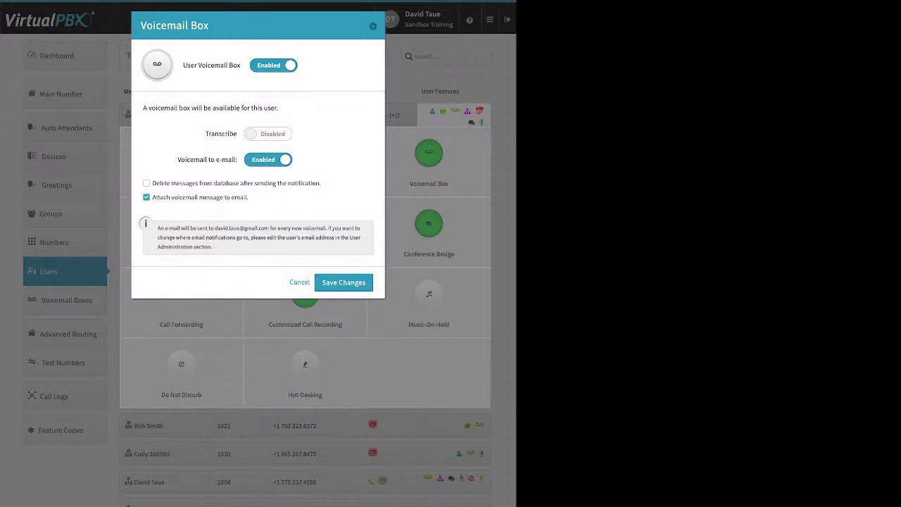
Examine the Voicemail Box options for transcription, message attachment and deletion after notification, and dismiss them without saving.
{"action": "left_click_drag", "start_coordinate": [206, 134], "coordinate": [237, 134]}
{"action": "left_click_drag", "start_coordinate": [249, 198], "coordinate": [240, 198]}
{"action": "triple_click", "coordinate": [236, 183]}
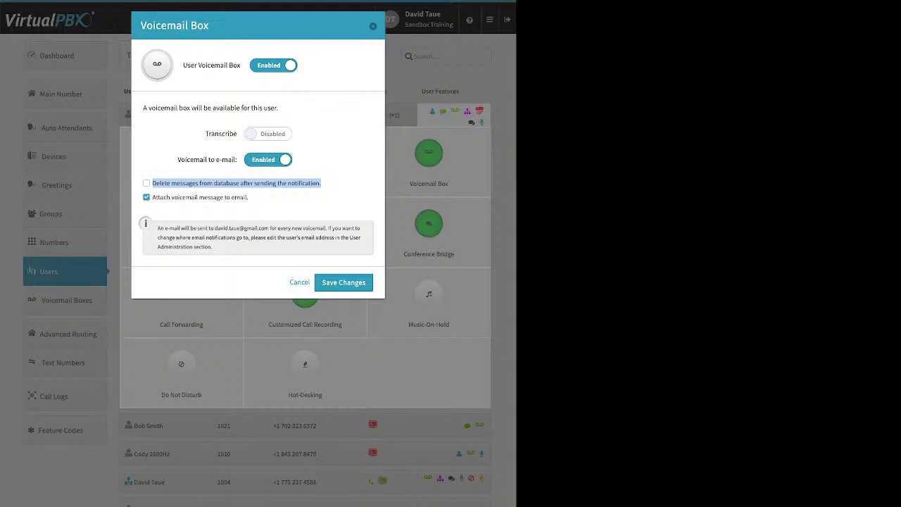
{"action": "key", "text": "Escape"}
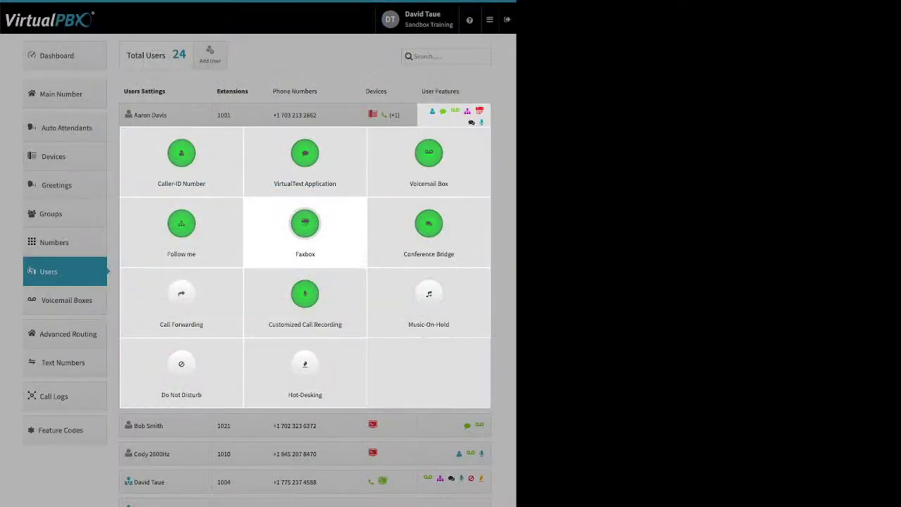
Disable the Follow me feature for the user at extension 1001 and save the change.
{"action": "left_click", "coordinate": [181, 228]}
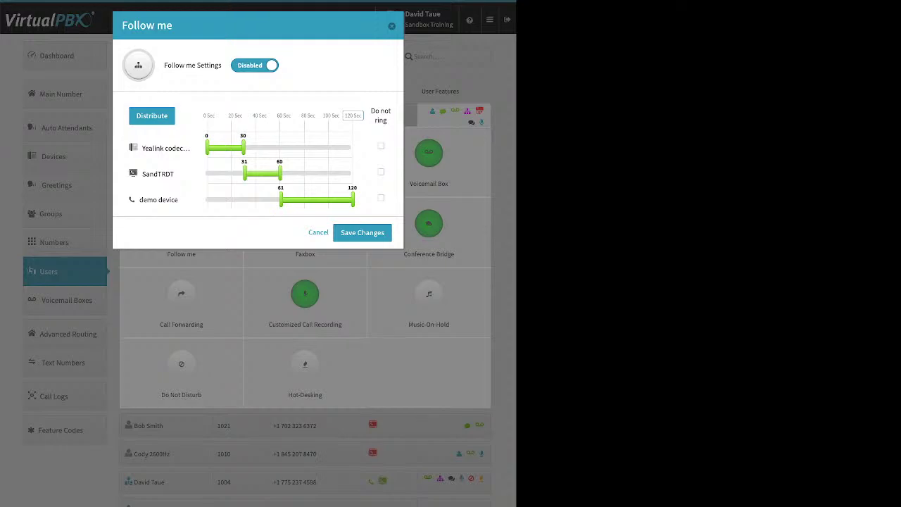
{"action": "left_click", "coordinate": [254, 65]}
{"action": "left_click", "coordinate": [361, 107]}
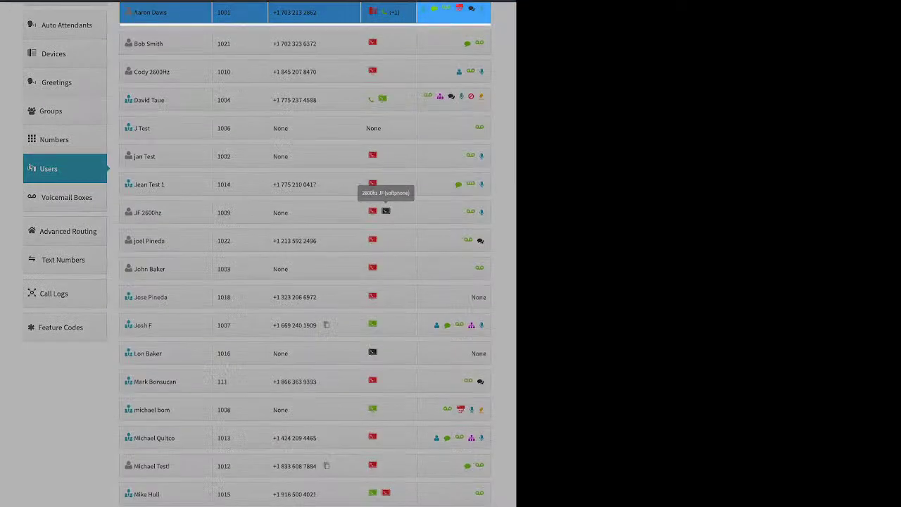
Enable Follow me for the same user and clear Do not ring for the Yealink phone, demo device and SandTRDT.
{"action": "left_click", "coordinate": [181, 127]}
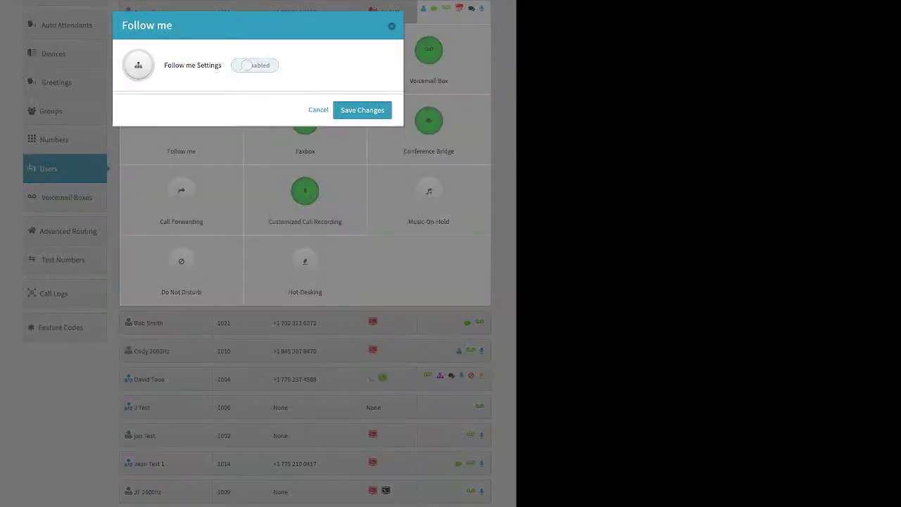
{"action": "left_click", "coordinate": [254, 65]}
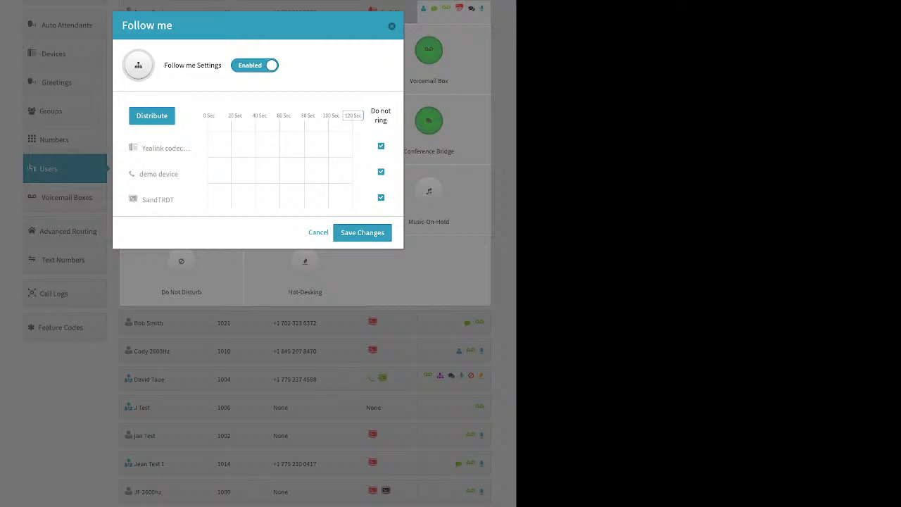
{"action": "left_click", "coordinate": [381, 146]}
{"action": "left_click", "coordinate": [381, 172]}
{"action": "left_click", "coordinate": [381, 198]}
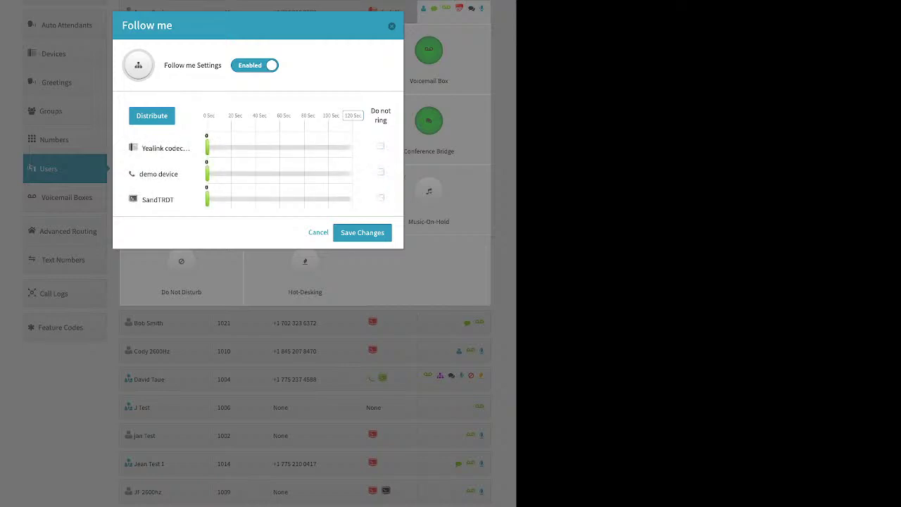
Set overlapping Follow me ring windows from 0 to 62 seconds for the Yealink phone, 74 for demo device and 41 for SandTRDT.
{"action": "left_click_drag", "start_coordinate": [207, 199], "coordinate": [257, 199]}
{"action": "left_click_drag", "start_coordinate": [207, 147], "coordinate": [282, 148]}
{"action": "left_click_drag", "start_coordinate": [207, 174], "coordinate": [297, 173]}
{"action": "left_click", "coordinate": [352, 115]}
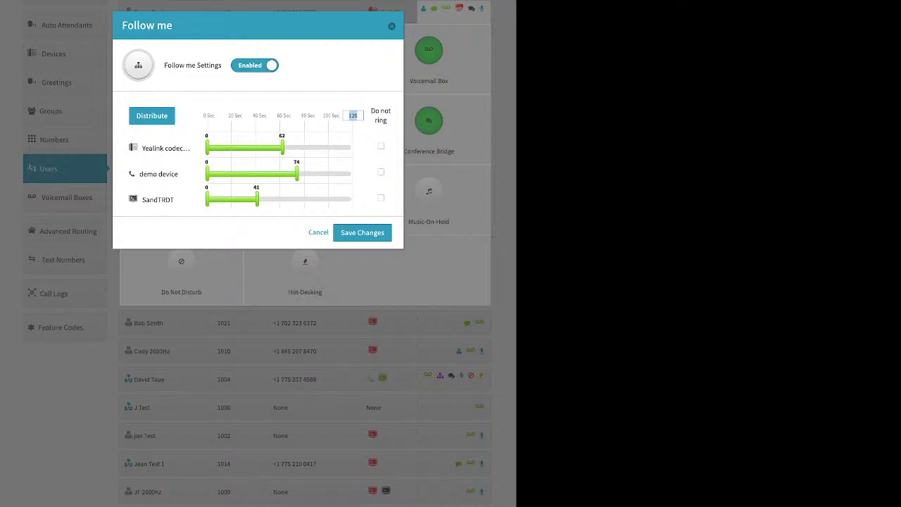
Distribute the Follow me ring times evenly across the three devices, move SandTRDT to first place and save the changes.
{"action": "left_click", "coordinate": [152, 116]}
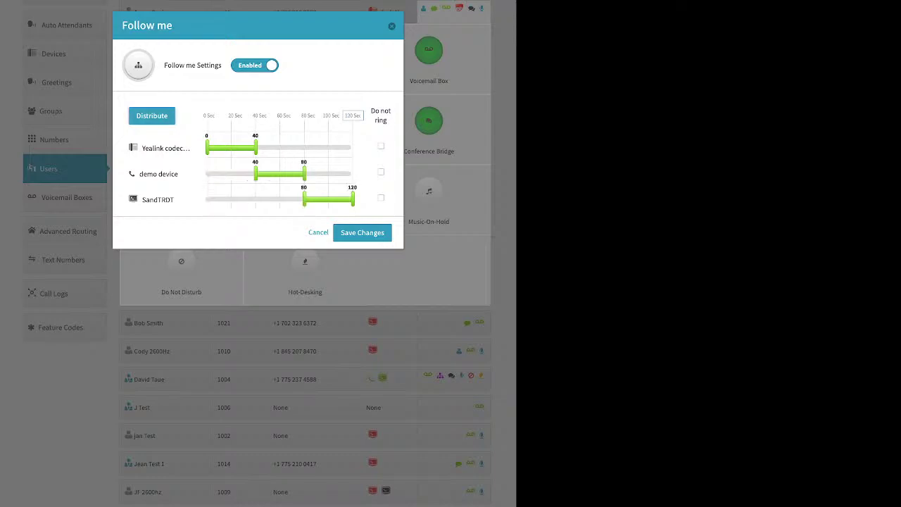
{"action": "left_click_drag", "start_coordinate": [158, 200], "coordinate": [158, 148]}
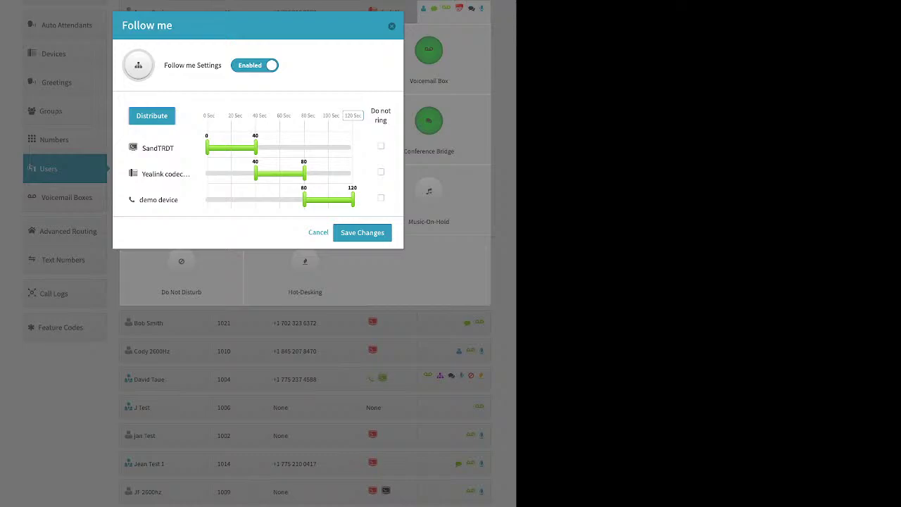
{"action": "left_click", "coordinate": [362, 233]}
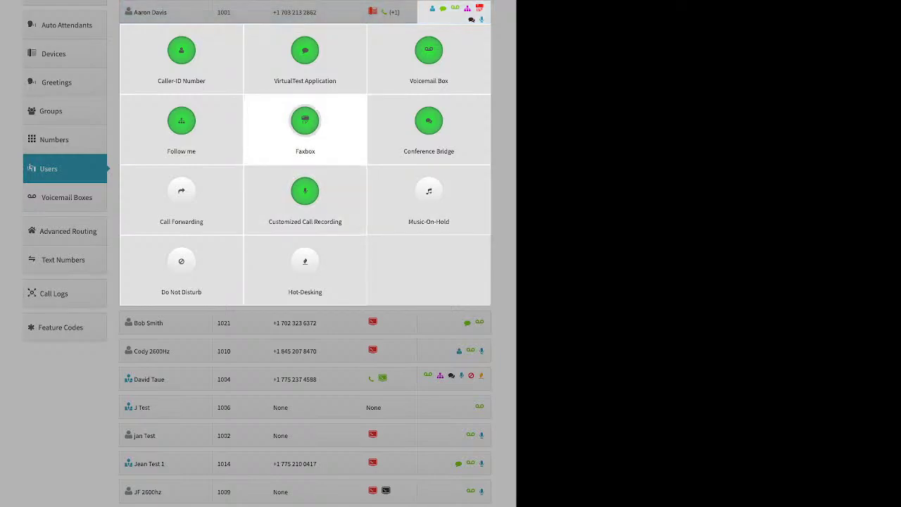
Review the Faxbox settings and the number options for faxes converted to email, and dismiss them without saving.
{"action": "left_click", "coordinate": [305, 124]}
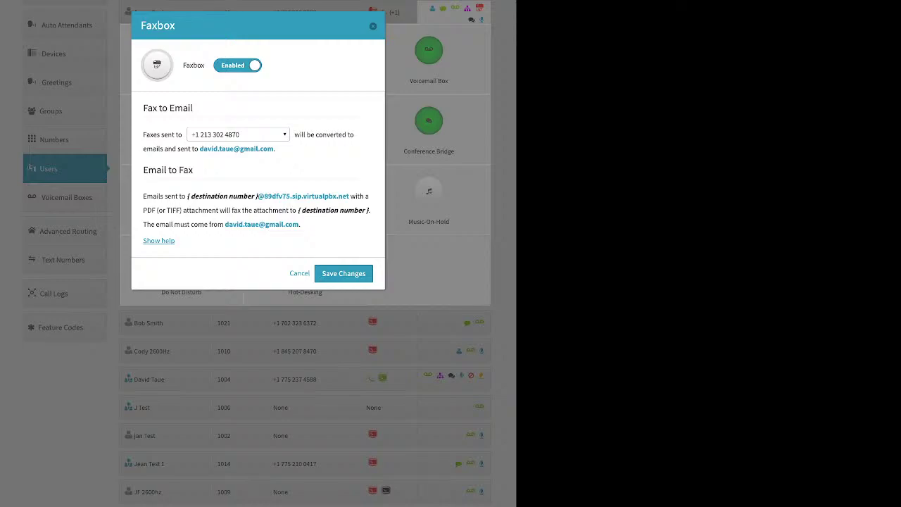
{"action": "left_click", "coordinate": [238, 134]}
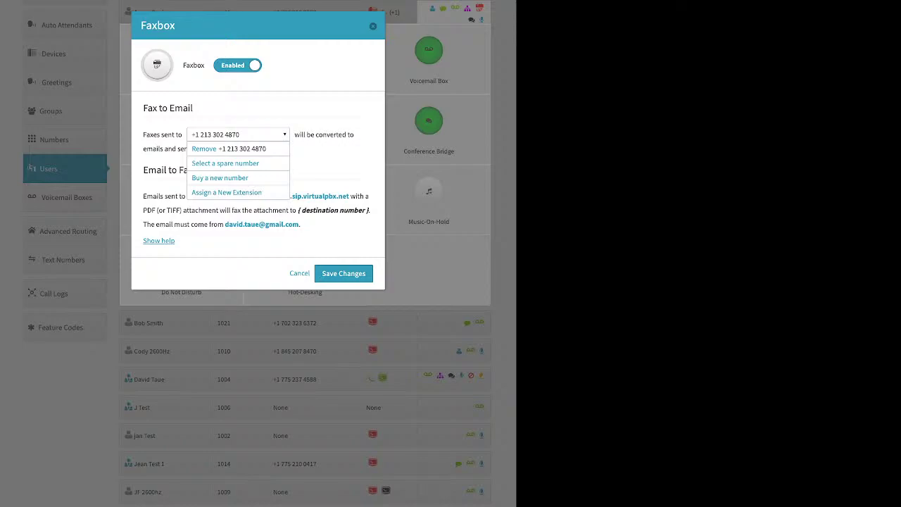
{"action": "key", "text": "Escape"}
{"action": "key", "text": "Escape"}
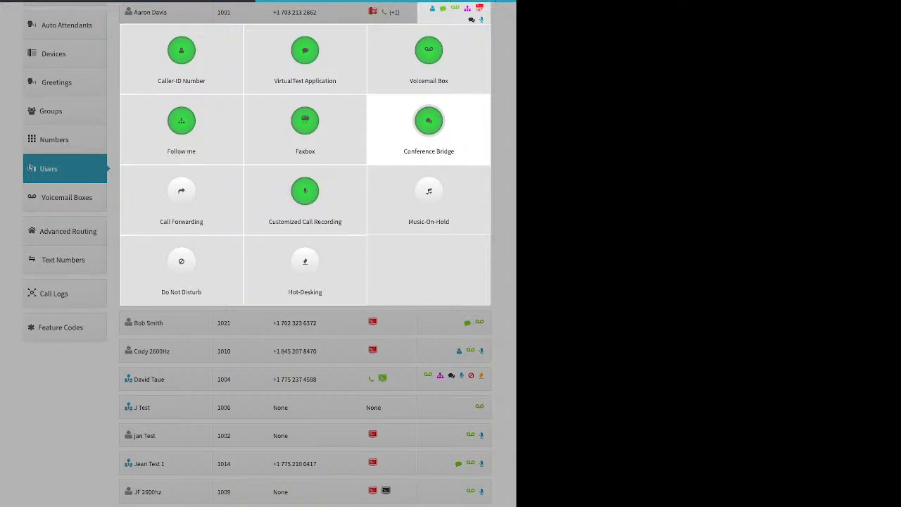
Examine the Conference Bridge settings for the personal room PIN and video conferencing, and dismiss them without saving.
{"action": "left_click", "coordinate": [428, 127]}
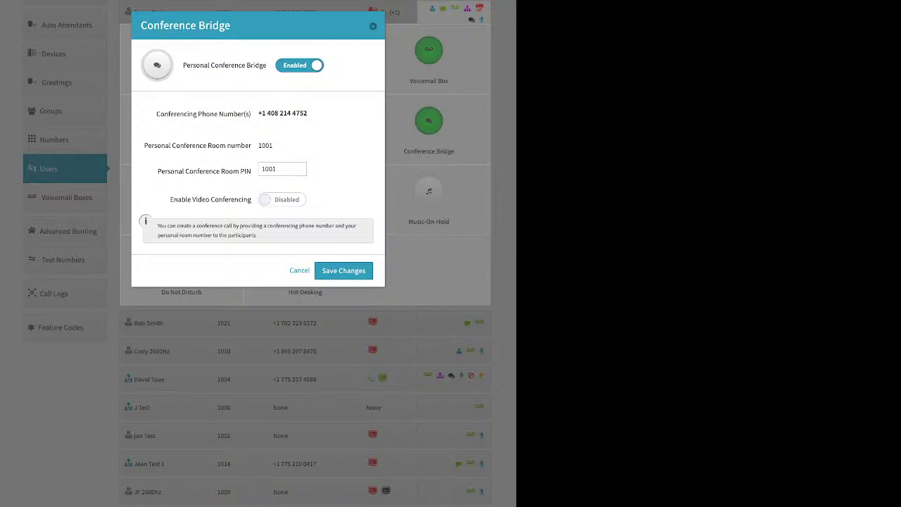
{"action": "left_click_drag", "start_coordinate": [158, 171], "coordinate": [252, 171]}
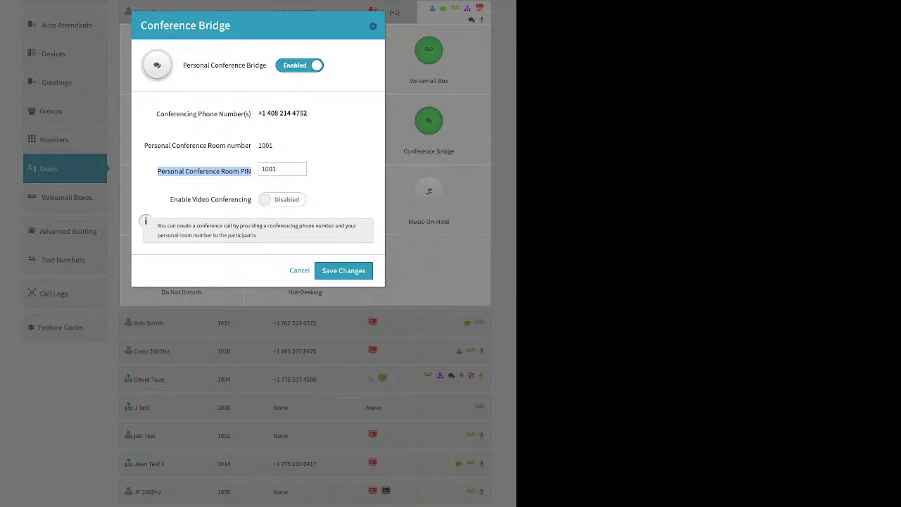
{"action": "left_click_drag", "start_coordinate": [169, 199], "coordinate": [251, 199]}
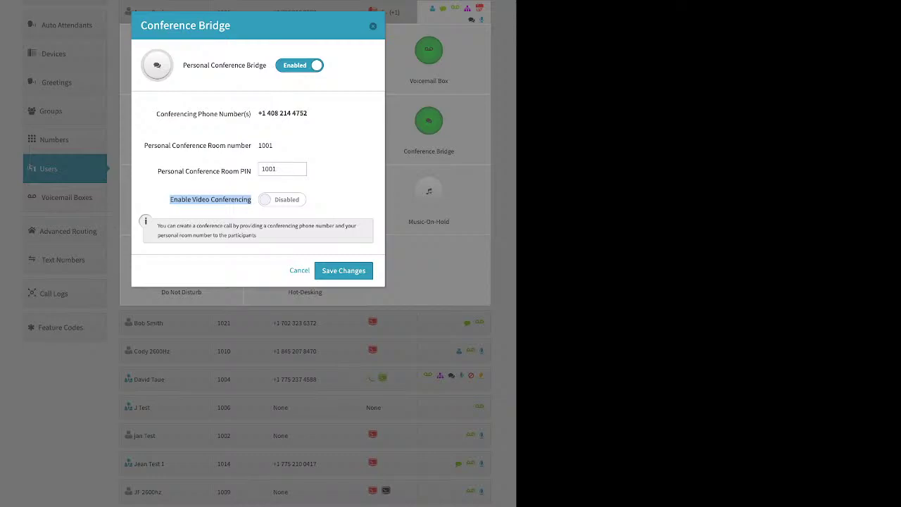
{"action": "key", "text": "Escape"}
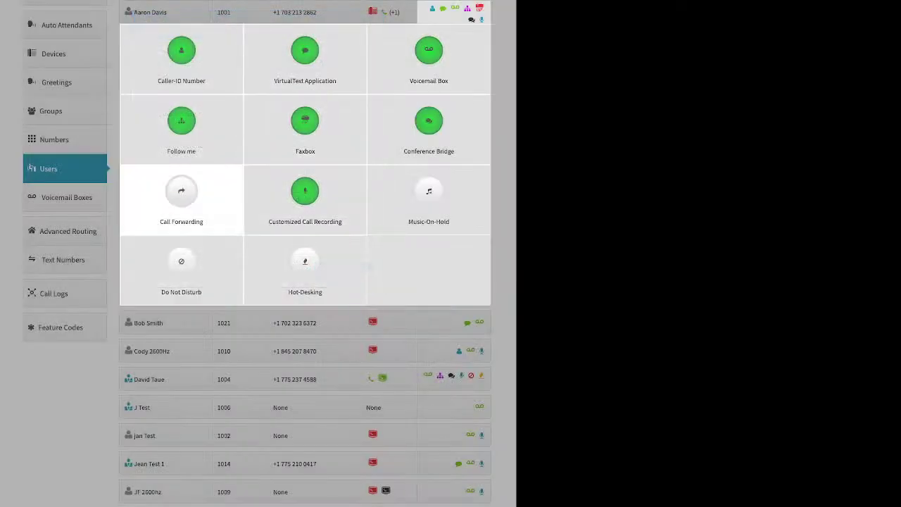
Switch Call Forwarding to Failover Mode to examine the forwarding number and its options, and cancel without saving.
{"action": "left_click", "coordinate": [180, 196]}
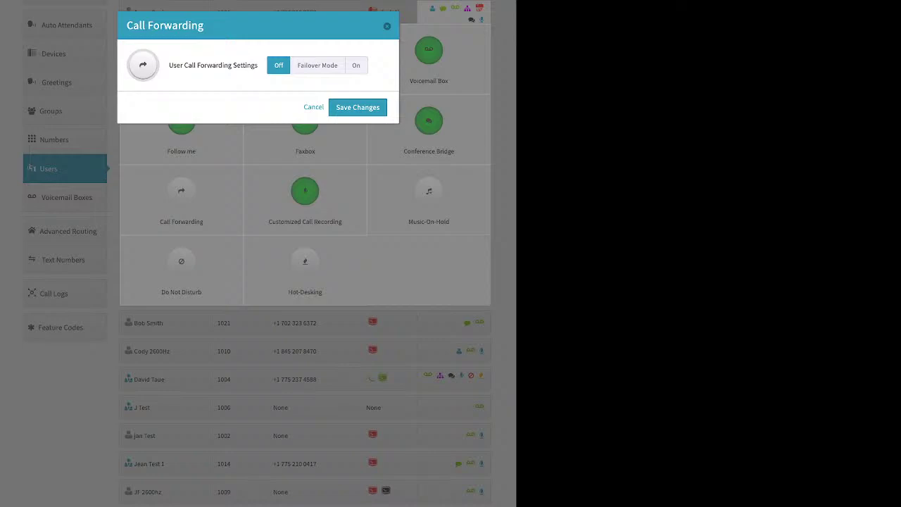
{"action": "left_click", "coordinate": [317, 65]}
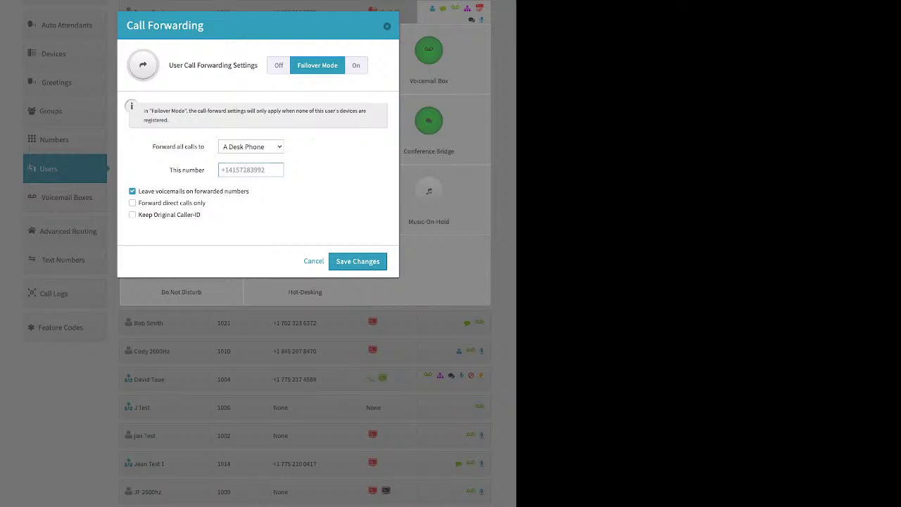
{"action": "left_click_drag", "start_coordinate": [169, 169], "coordinate": [199, 170]}
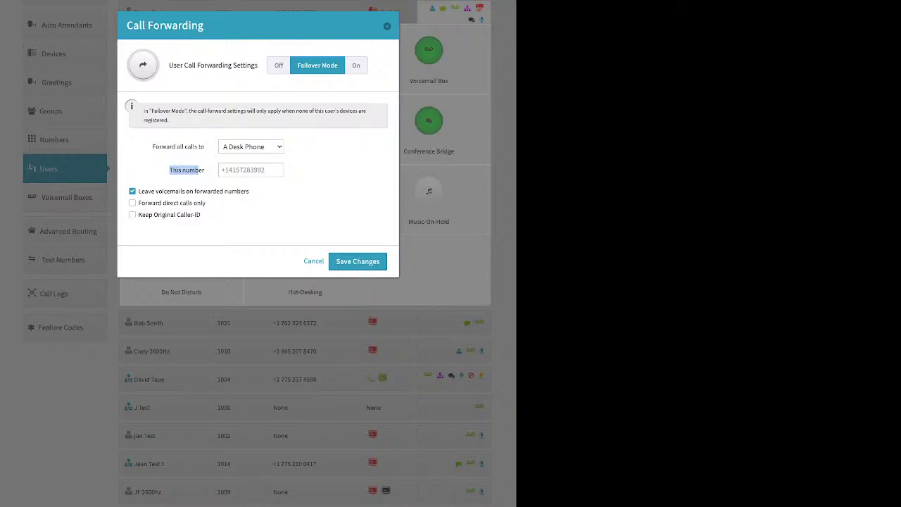
{"action": "left_click", "coordinate": [314, 261]}
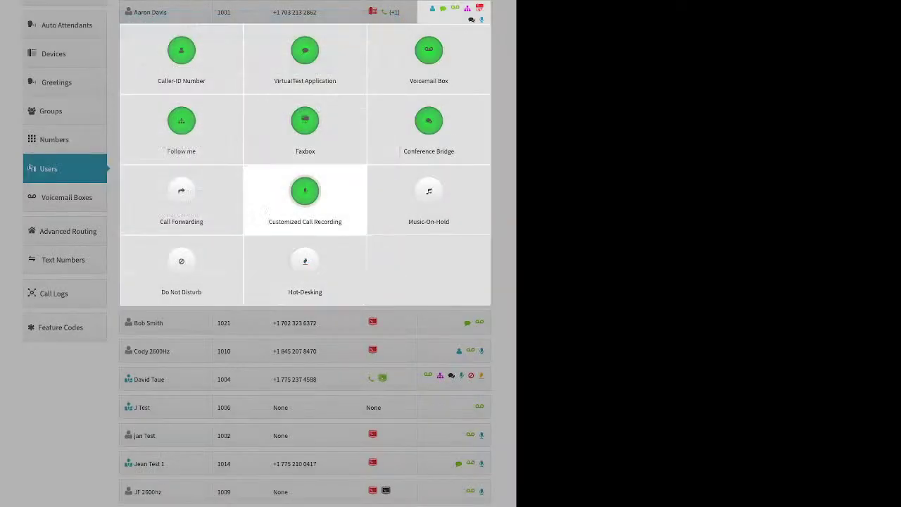
Set all four Customized Call Recording directions, inbound and outbound, internal and external, to Account Default (Off).
{"action": "left_click", "coordinate": [305, 194]}
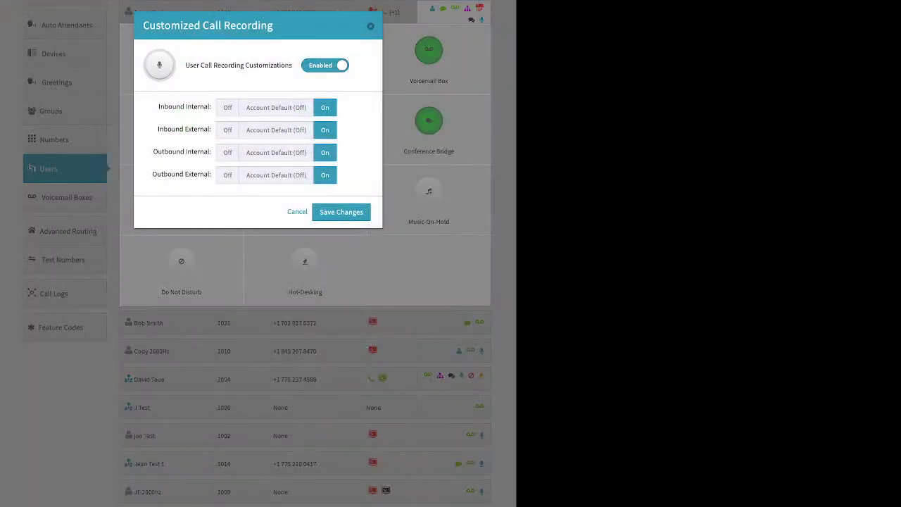
{"action": "left_click", "coordinate": [276, 107]}
{"action": "left_click", "coordinate": [276, 130]}
{"action": "left_click", "coordinate": [276, 152]}
{"action": "left_click", "coordinate": [276, 175]}
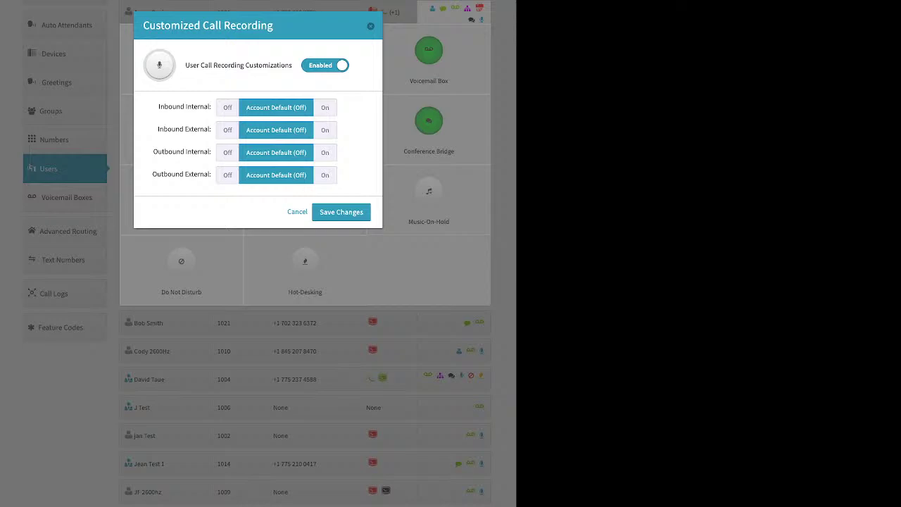
Turn call recording On for Inbound Internal, Inbound External, Outbound Internal and Outbound External calls.
{"action": "left_click_drag", "start_coordinate": [159, 106], "coordinate": [209, 107]}
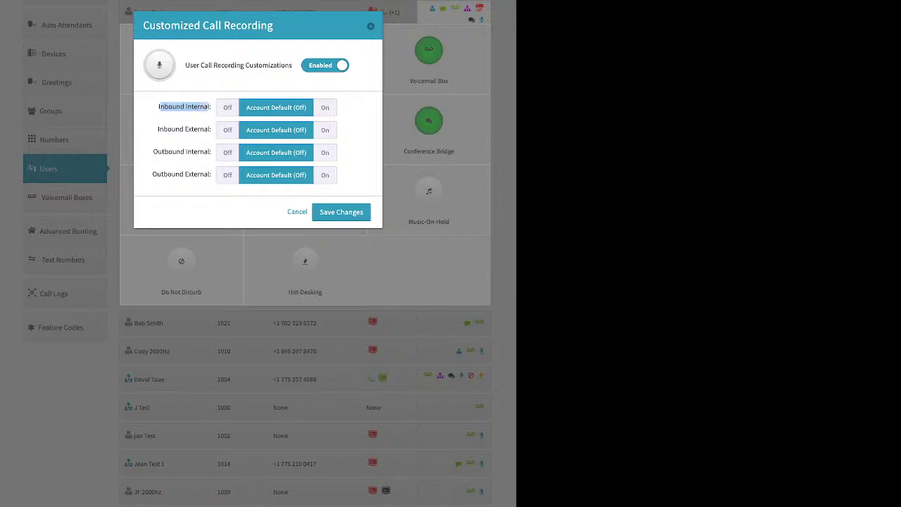
{"action": "left_click", "coordinate": [325, 107]}
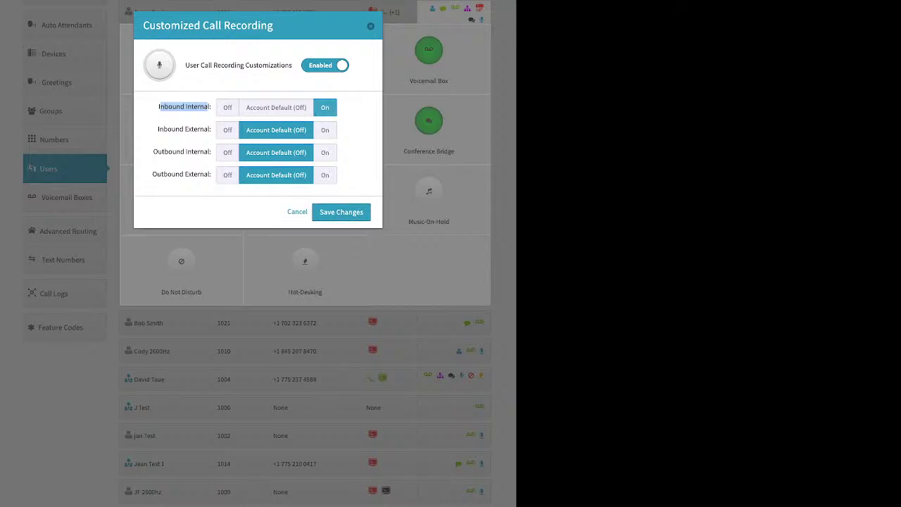
{"action": "left_click_drag", "start_coordinate": [158, 129], "coordinate": [209, 129]}
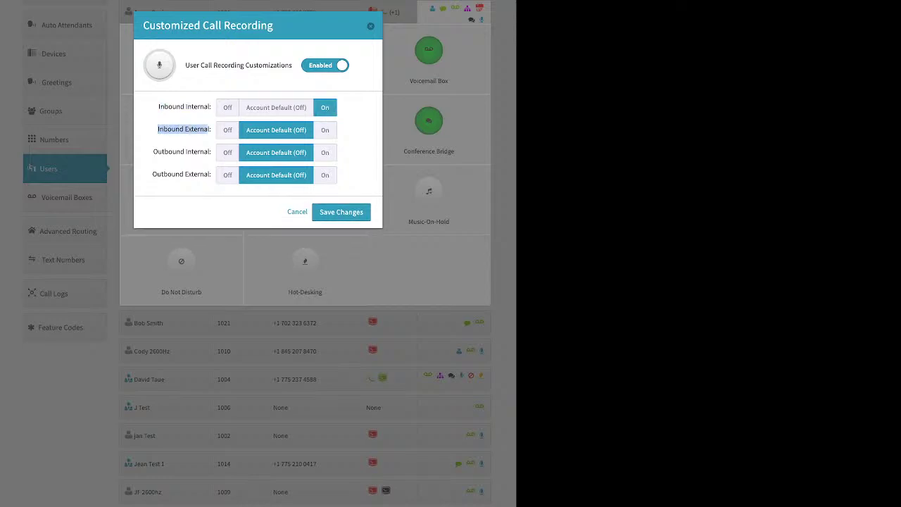
{"action": "left_click", "coordinate": [325, 129]}
{"action": "left_click_drag", "start_coordinate": [152, 151], "coordinate": [204, 151]}
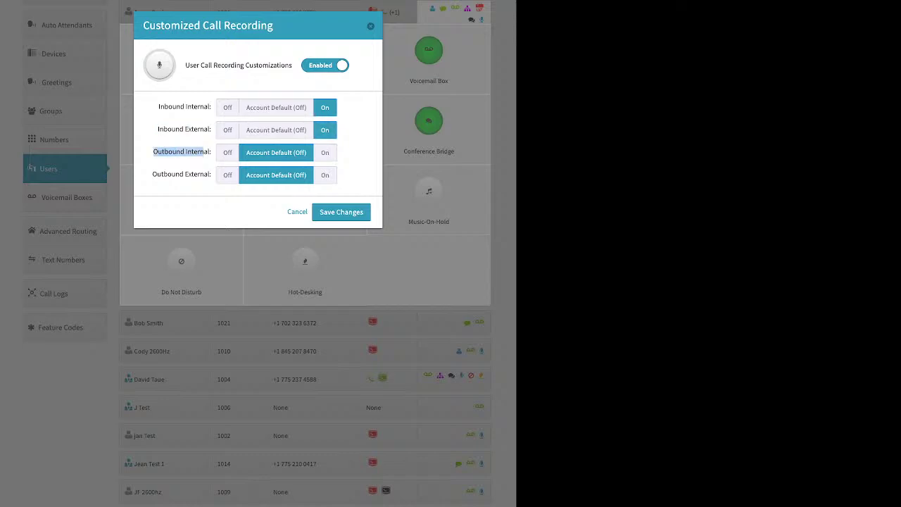
{"action": "left_click", "coordinate": [325, 152]}
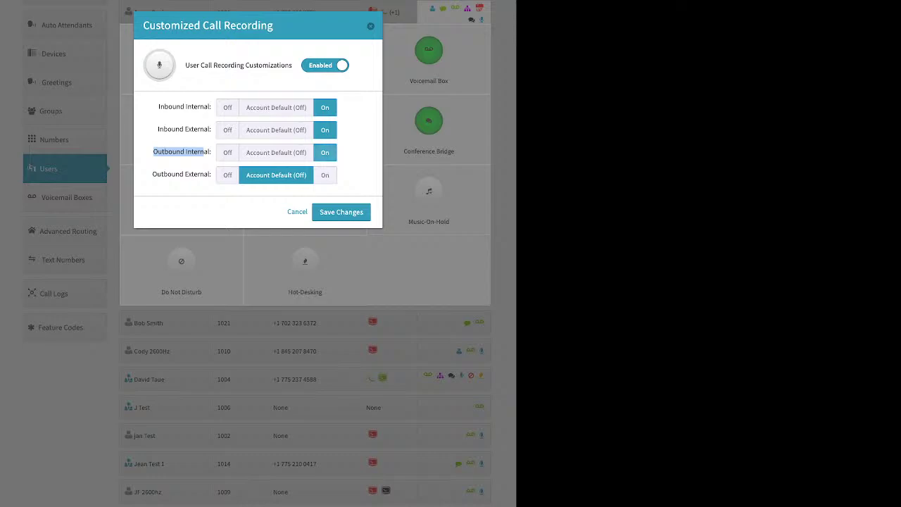
{"action": "left_click_drag", "start_coordinate": [153, 174], "coordinate": [211, 174]}
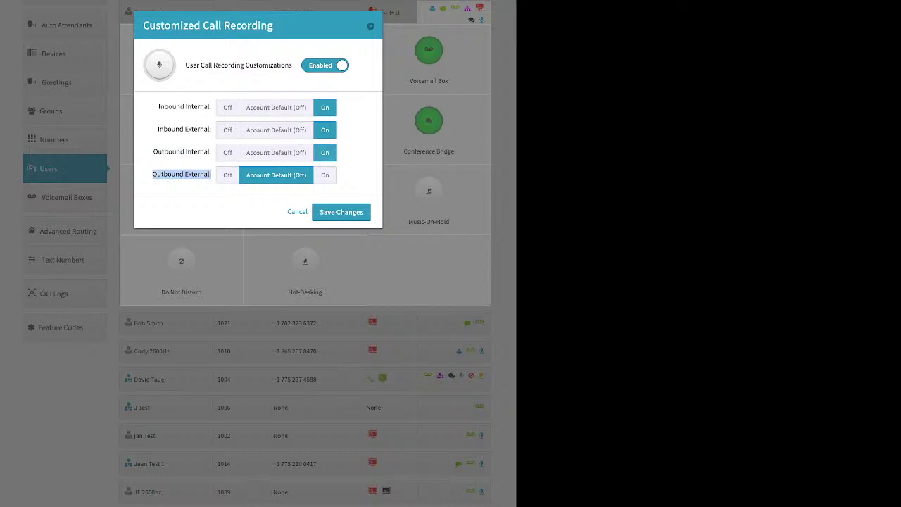
{"action": "left_click", "coordinate": [324, 174]}
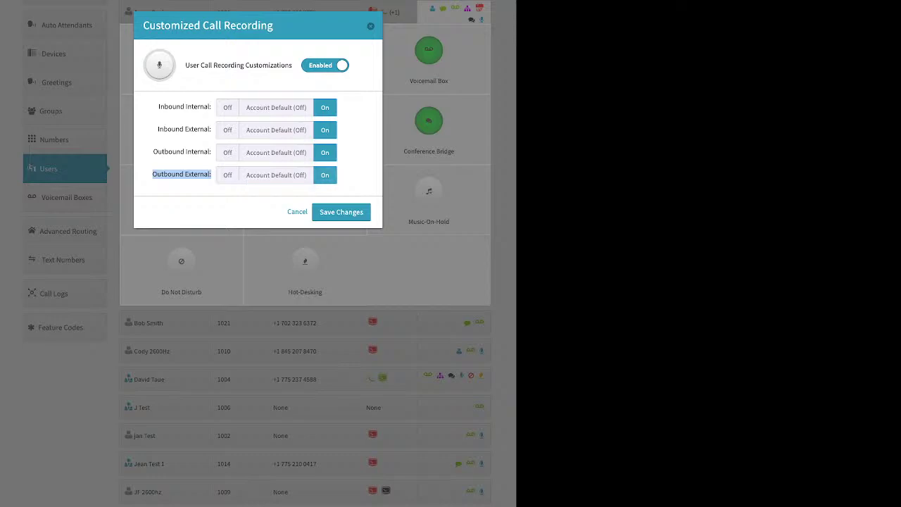
Set Outbound Internal and Inbound Internal call recording to Off and save the recording customizations.
{"action": "left_click", "coordinate": [227, 152]}
{"action": "left_click", "coordinate": [227, 107]}
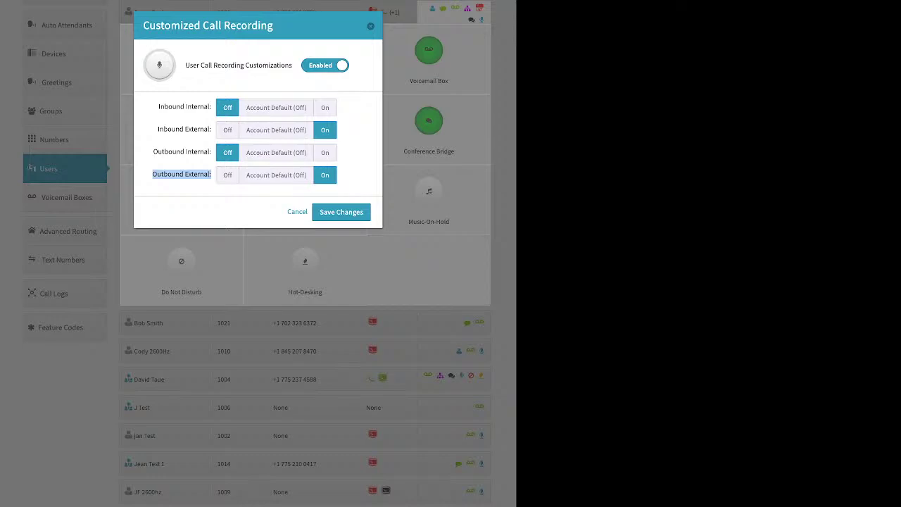
{"action": "left_click", "coordinate": [340, 212]}
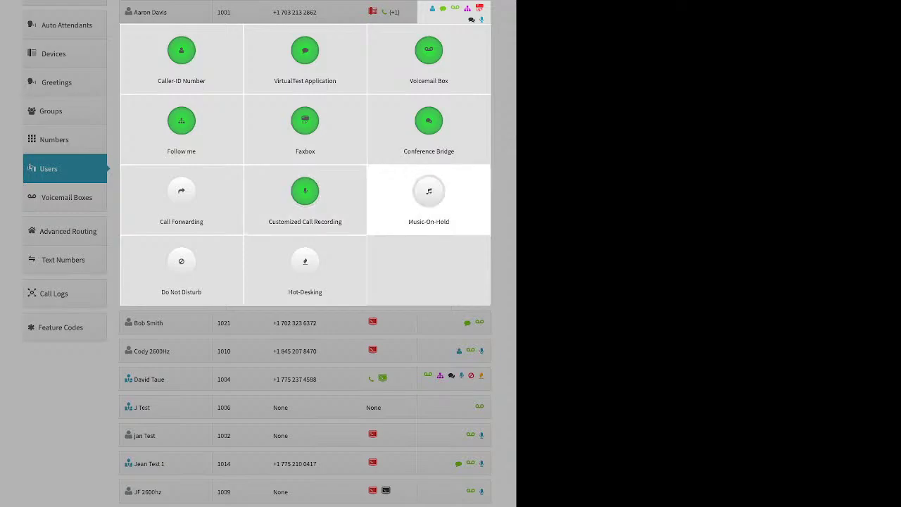
Review the Music-On-Hold options with the feature enabled and the Do Not Disturb settings, dismissing both without saving.
{"action": "left_click", "coordinate": [429, 199]}
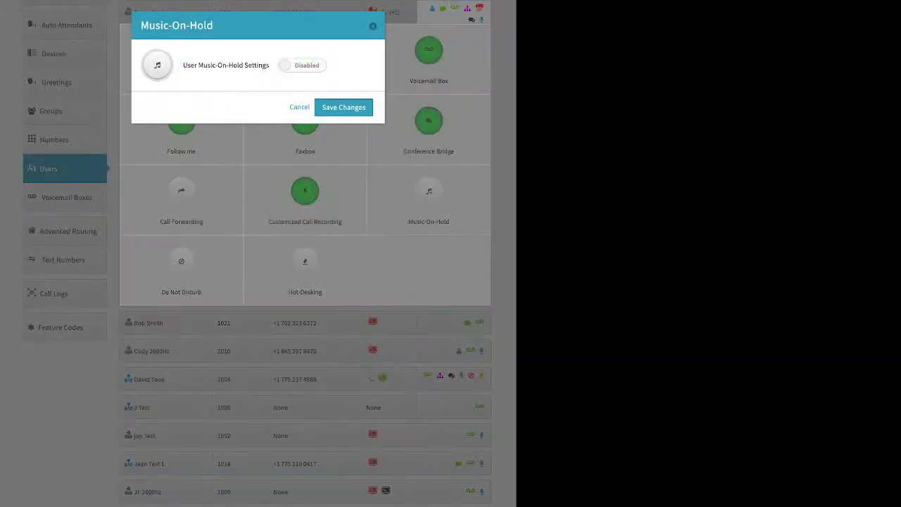
{"action": "left_click", "coordinate": [302, 65]}
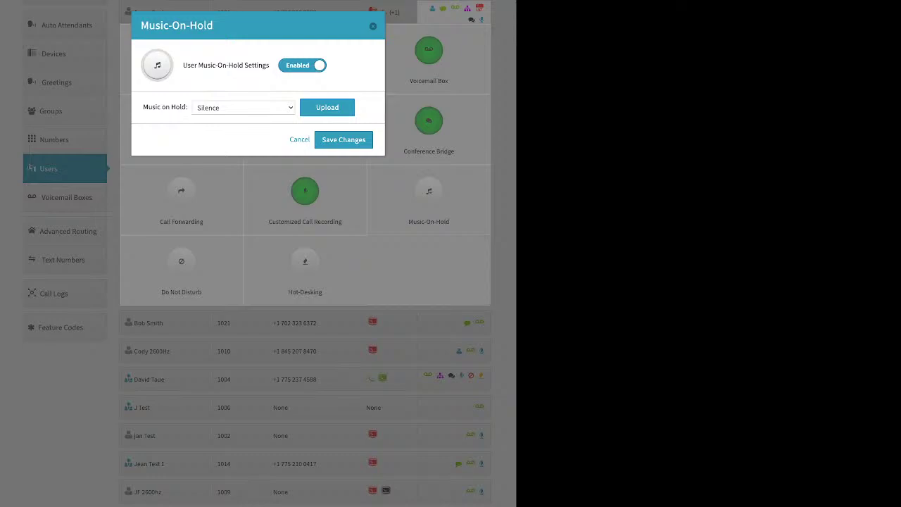
{"action": "key", "text": "Escape"}
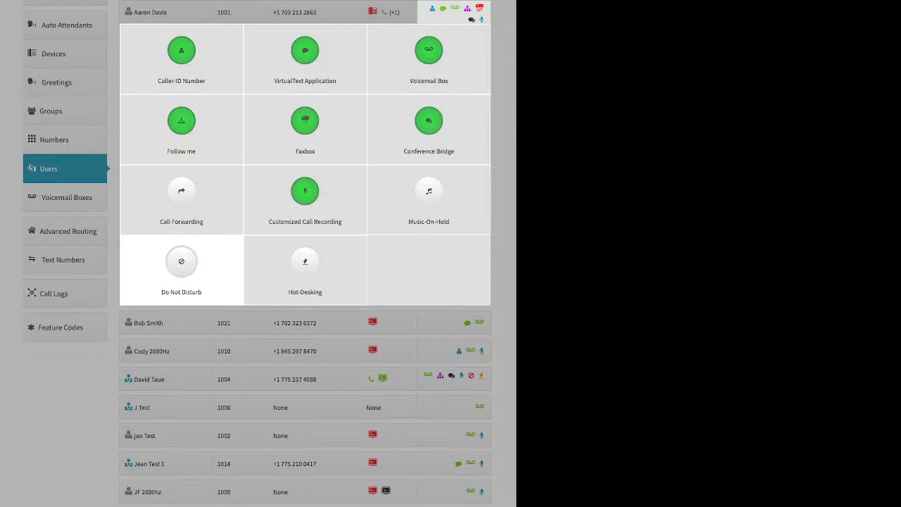
{"action": "left_click", "coordinate": [181, 264]}
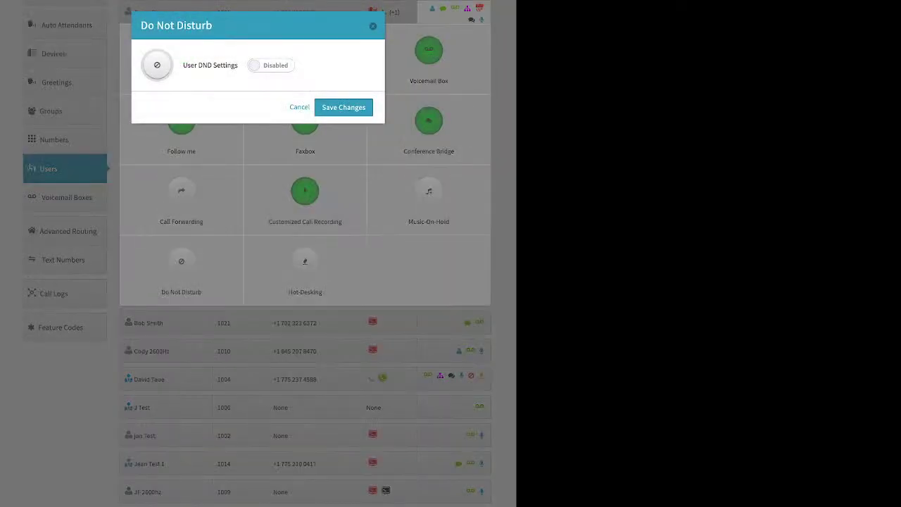
{"action": "key", "text": "Escape"}
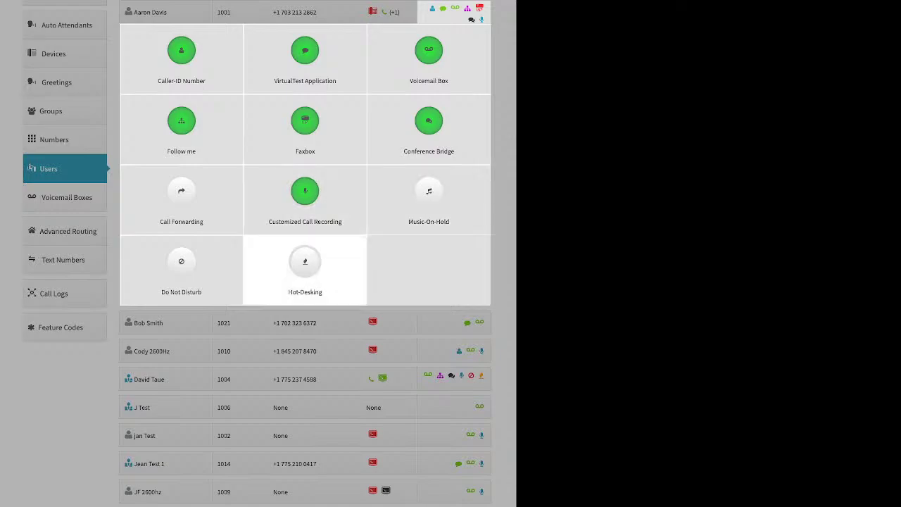
Enable Hot-Desking to examine the Hotdesk ID and PIN requirement options, and dismiss the settings without saving.
{"action": "left_click", "coordinate": [305, 264]}
{"action": "left_click", "coordinate": [294, 65]}
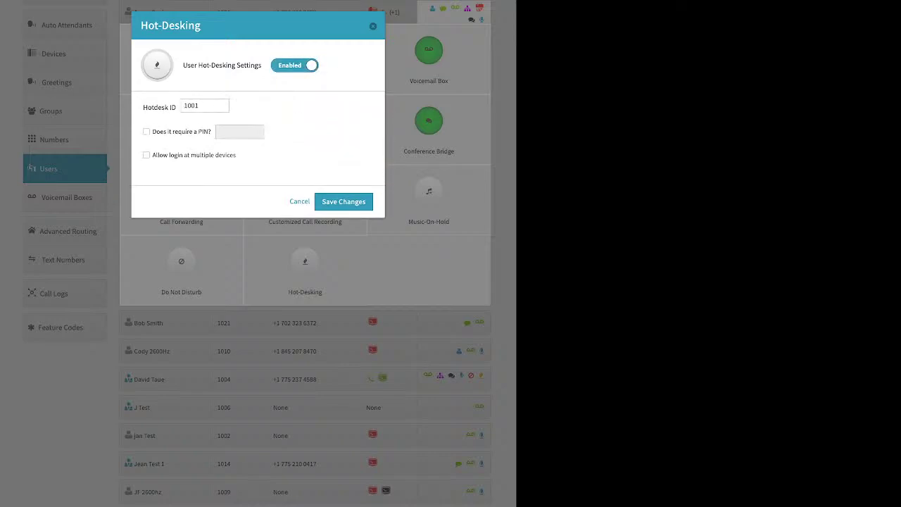
{"action": "left_click_drag", "start_coordinate": [148, 107], "coordinate": [176, 107]}
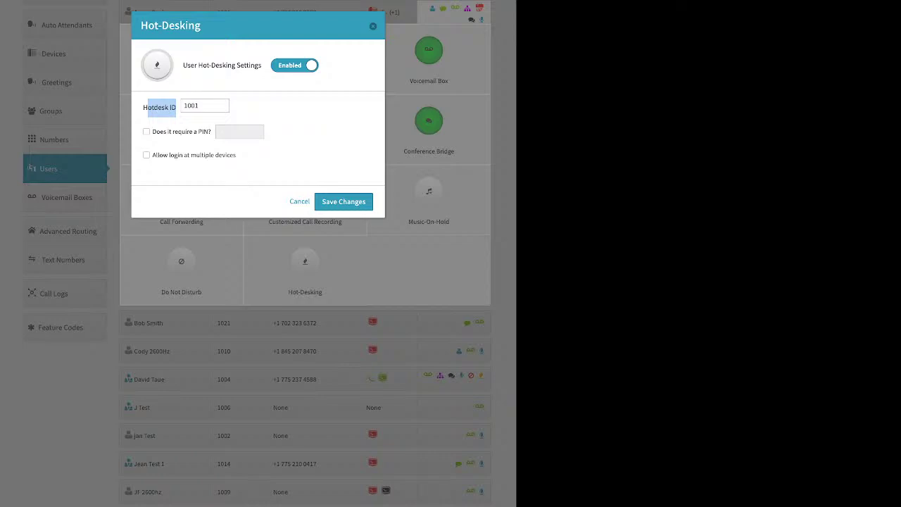
{"action": "left_click_drag", "start_coordinate": [156, 132], "coordinate": [197, 131]}
{"action": "left_click", "coordinate": [197, 131]}
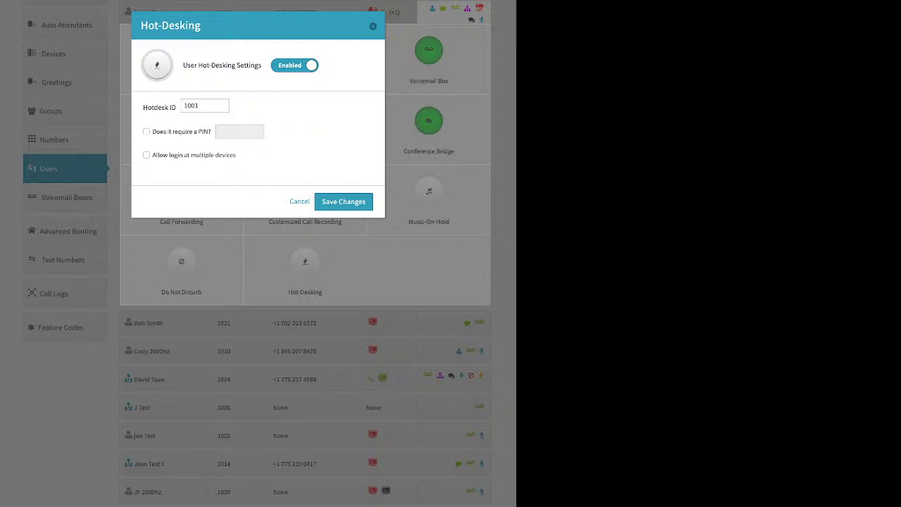
{"action": "key", "text": "Escape"}
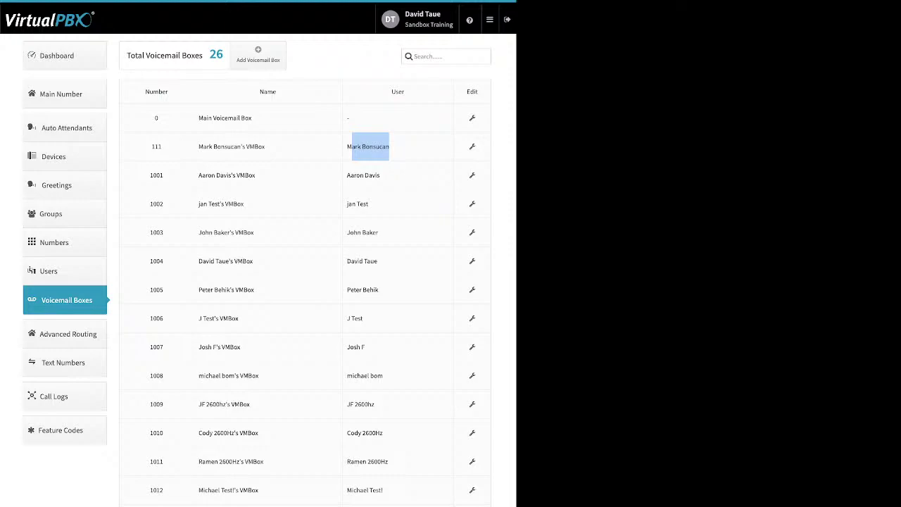
Start a new voicemail box to review its name, voicemail number and PIN fields, and dismiss it without creating one.
{"action": "left_click", "coordinate": [257, 55]}
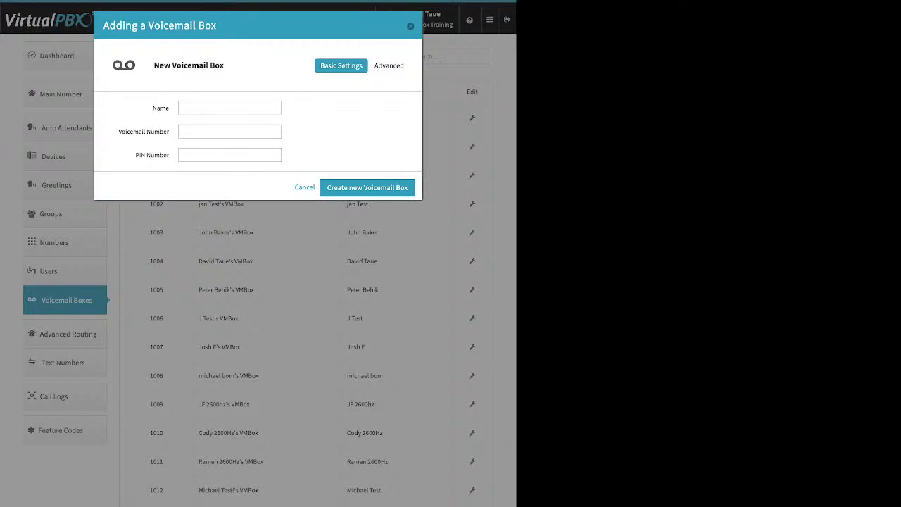
{"action": "left_click_drag", "start_coordinate": [151, 108], "coordinate": [169, 155]}
{"action": "left_click", "coordinate": [211, 131]}
{"action": "key", "text": "Escape"}
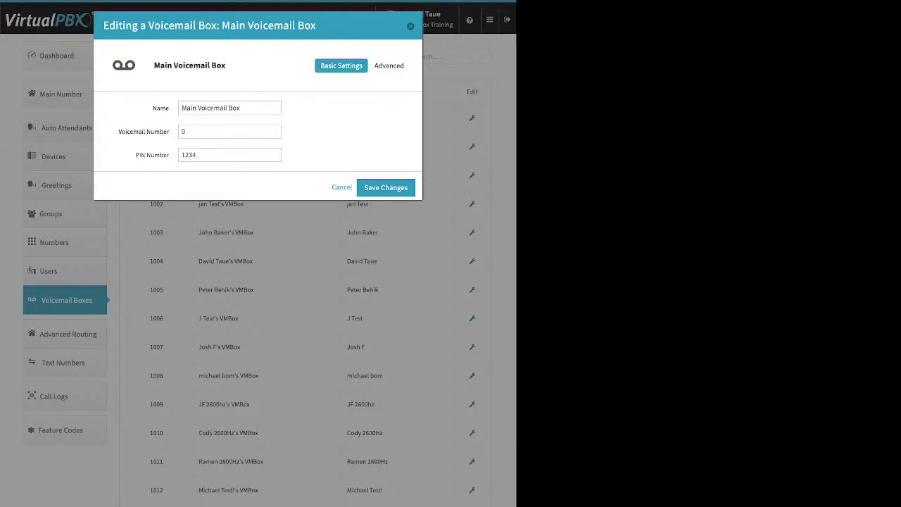
Review the Main Voicemail Box's basic settings and its Greeting Media options, including the file upload for the regular greeting.
{"action": "left_click_drag", "start_coordinate": [174, 133], "coordinate": [173, 156]}
{"action": "left_click", "coordinate": [338, 128]}
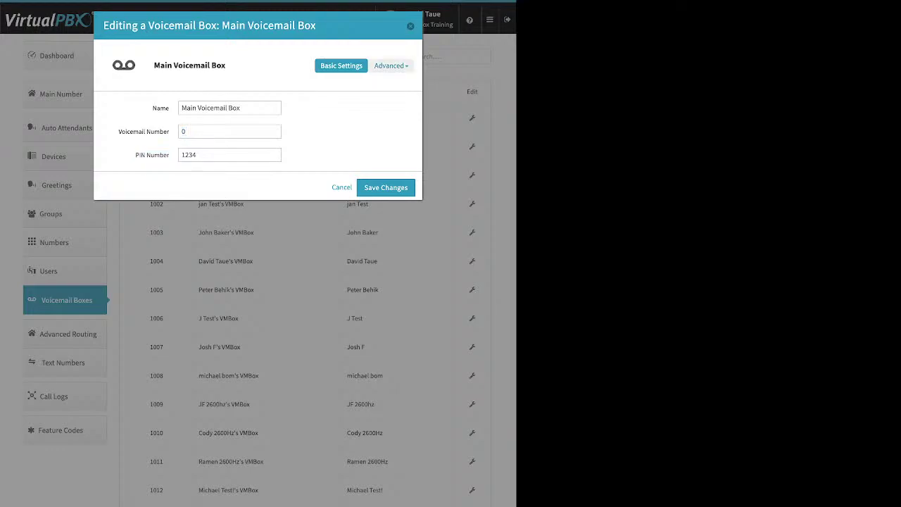
{"action": "left_click", "coordinate": [391, 65]}
{"action": "left_click", "coordinate": [383, 107]}
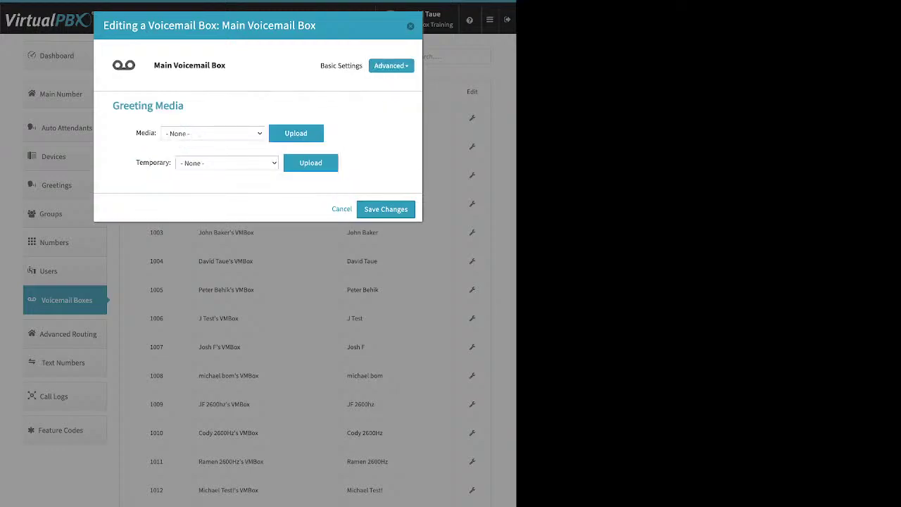
{"action": "left_click_drag", "start_coordinate": [136, 133], "coordinate": [155, 133]}
{"action": "left_click", "coordinate": [145, 133]}
{"action": "left_click", "coordinate": [296, 133]}
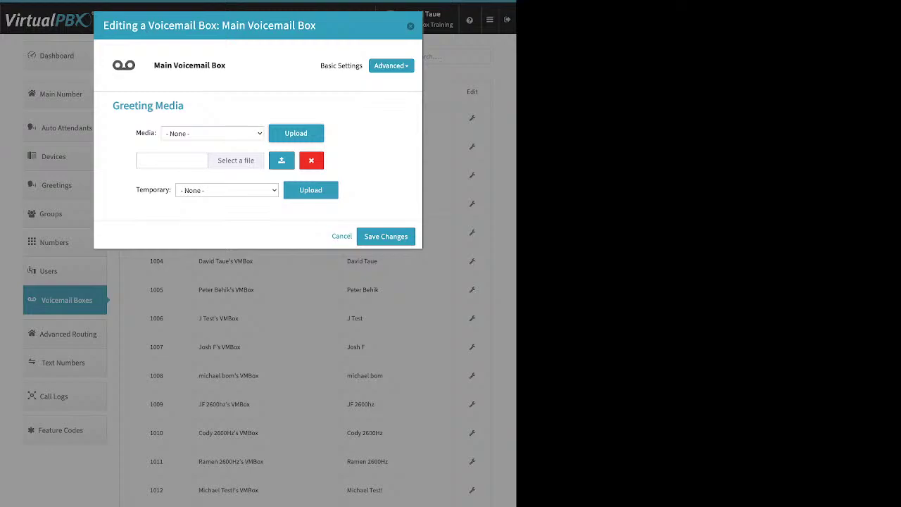
{"action": "left_click", "coordinate": [311, 160]}
{"action": "left_click_drag", "start_coordinate": [136, 163], "coordinate": [171, 163]}
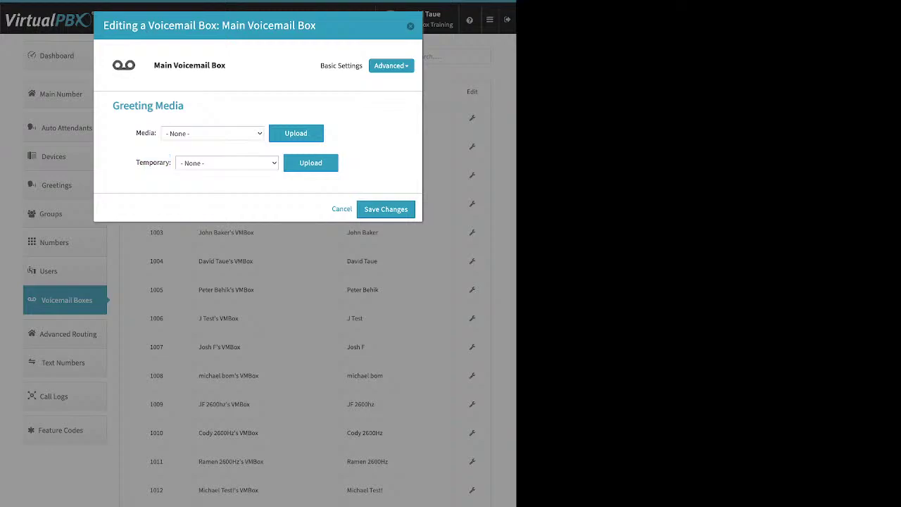
Show the Main Voicemail Box's notification recipients and open the entry for a new recipient's e-mail address.
{"action": "key", "text": "Return"}
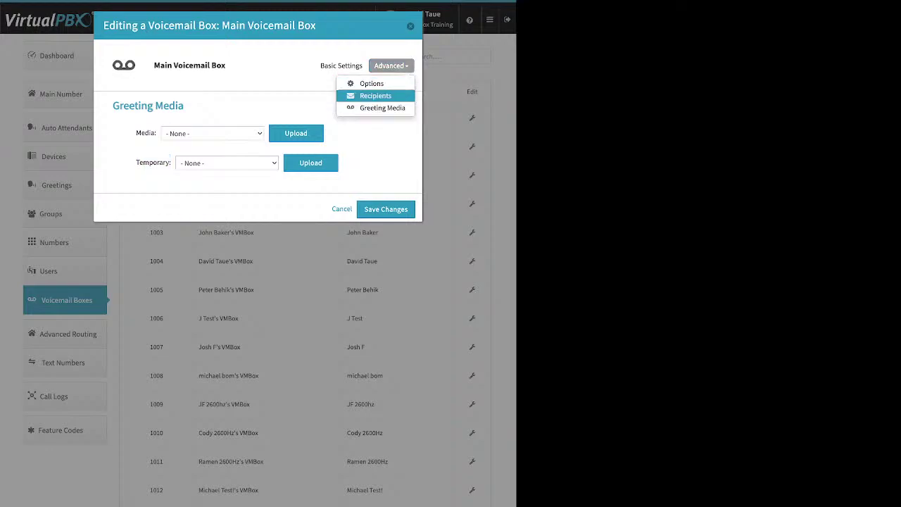
{"action": "key", "text": "Return"}
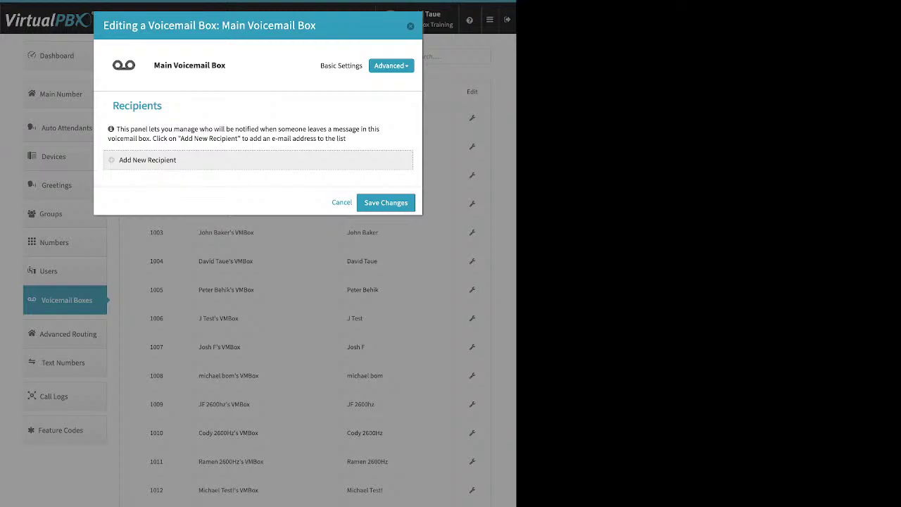
{"action": "left_click", "coordinate": [147, 160]}
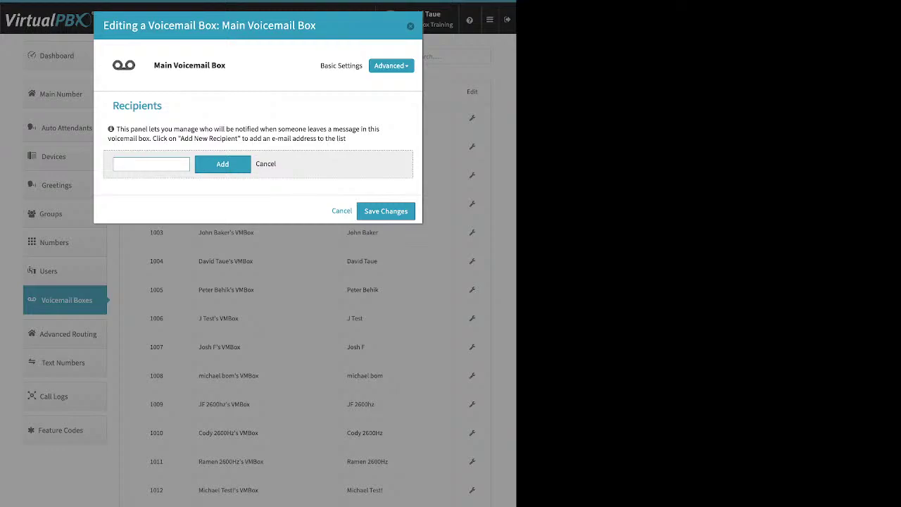
Examine the Main Voicemail Box's options, including Delete after Notification and Attach messages to e-mail, and close the settings without saving.
{"action": "left_click", "coordinate": [390, 66]}
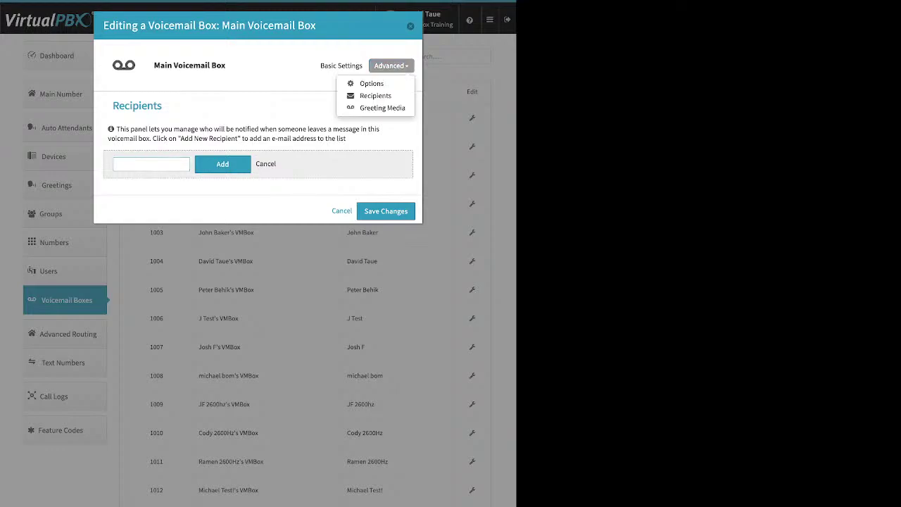
{"action": "key", "text": "Return"}
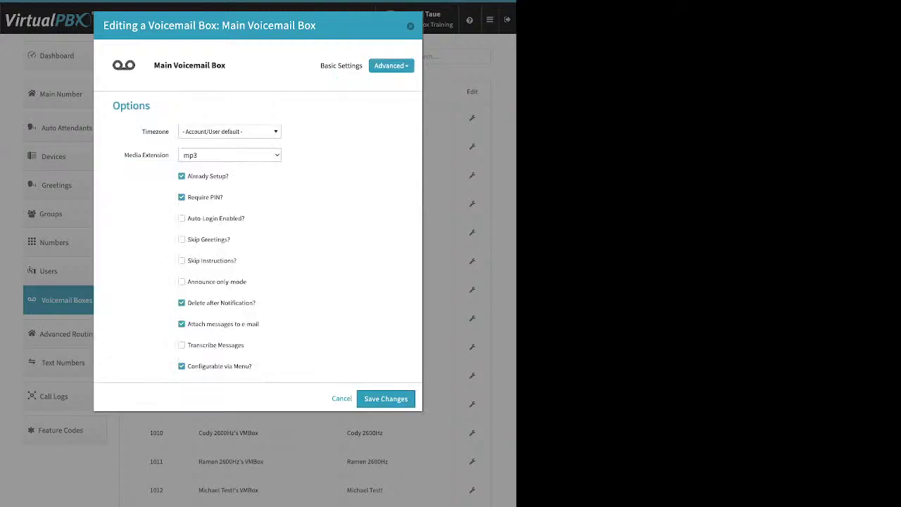
{"action": "left_click_drag", "start_coordinate": [229, 176], "coordinate": [190, 176]}
{"action": "left_click_drag", "start_coordinate": [259, 324], "coordinate": [187, 324]}
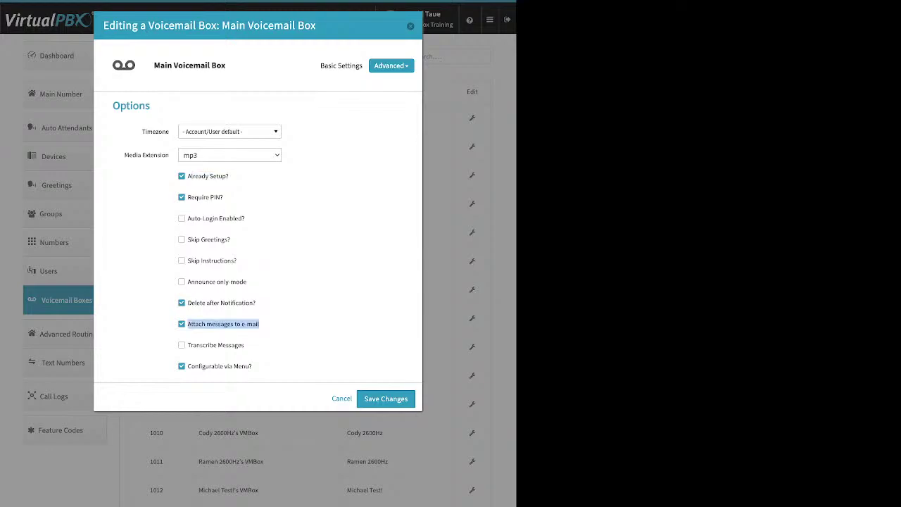
{"action": "left_click_drag", "start_coordinate": [260, 324], "coordinate": [191, 303]}
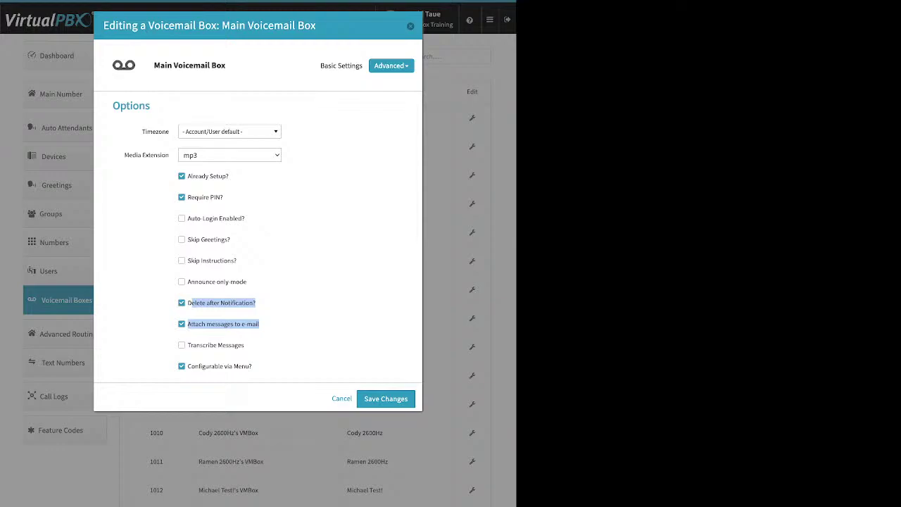
{"action": "key", "text": "Escape"}
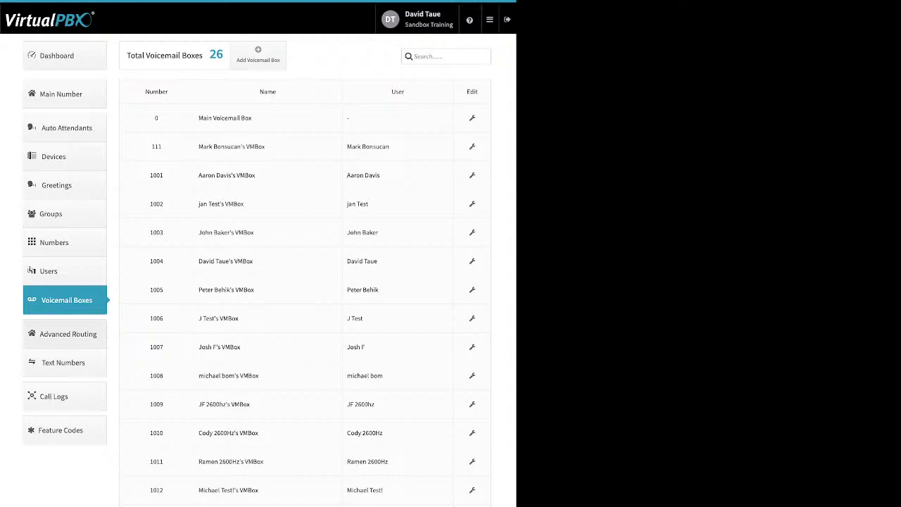
Add extension number 7249 to Direct Inward System Access in Advanced Routing and save the changes.
{"action": "left_click", "coordinate": [68, 334]}
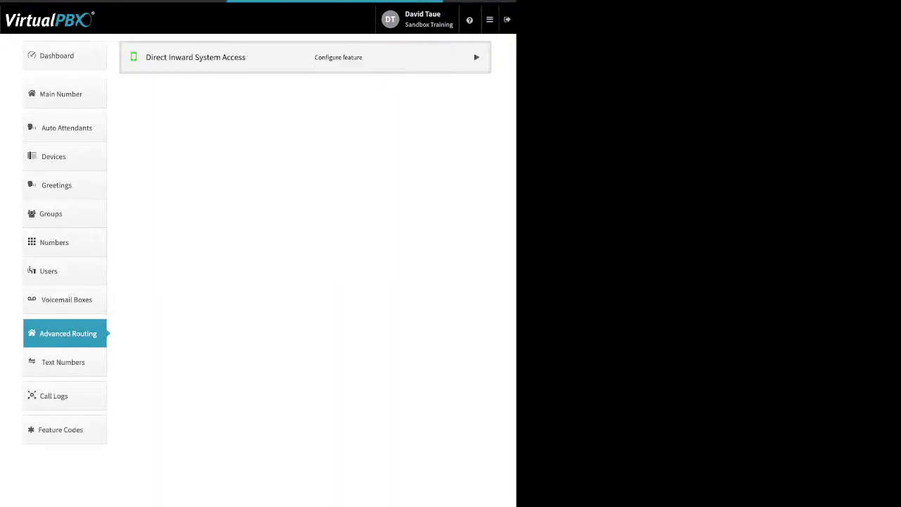
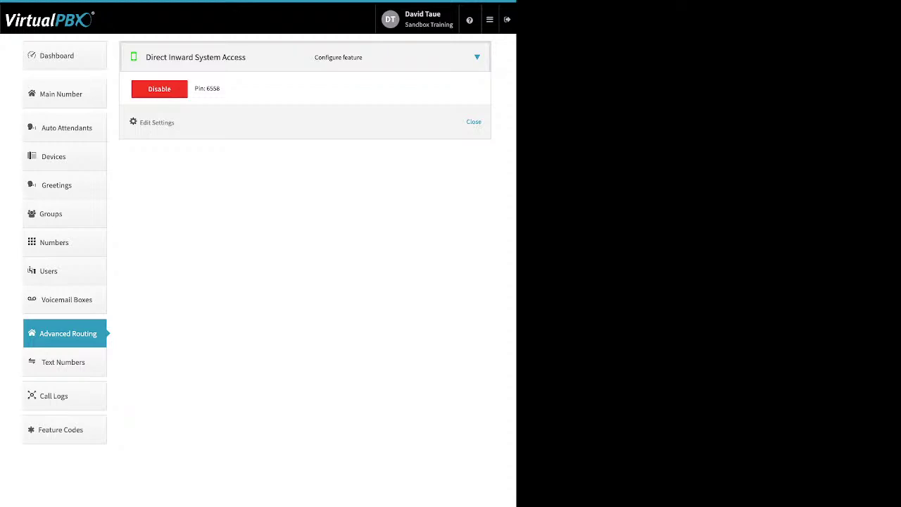
{"action": "triple_click", "coordinate": [156, 122]}
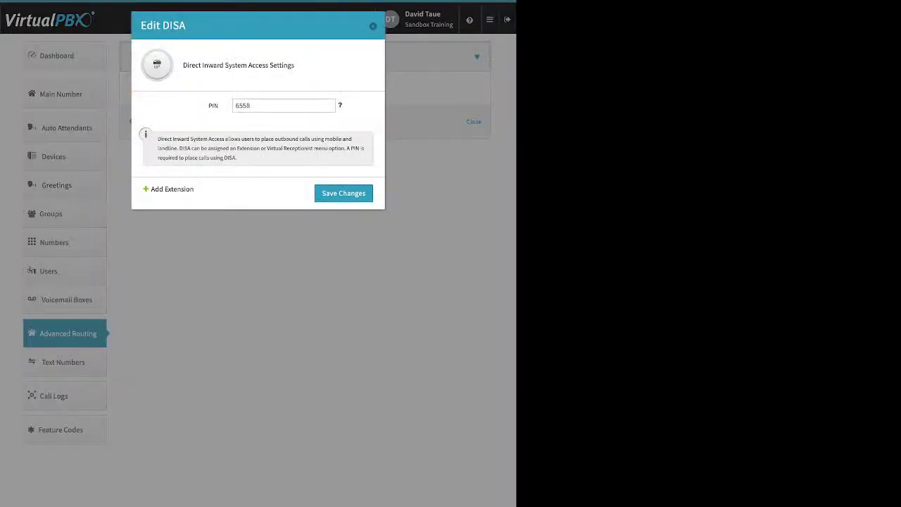
{"action": "left_click_drag", "start_coordinate": [194, 189], "coordinate": [158, 189]}
{"action": "double_click", "coordinate": [243, 129]}
{"action": "left_click", "coordinate": [252, 129]}
{"action": "left_click_drag", "start_coordinate": [252, 129], "coordinate": [234, 128]}
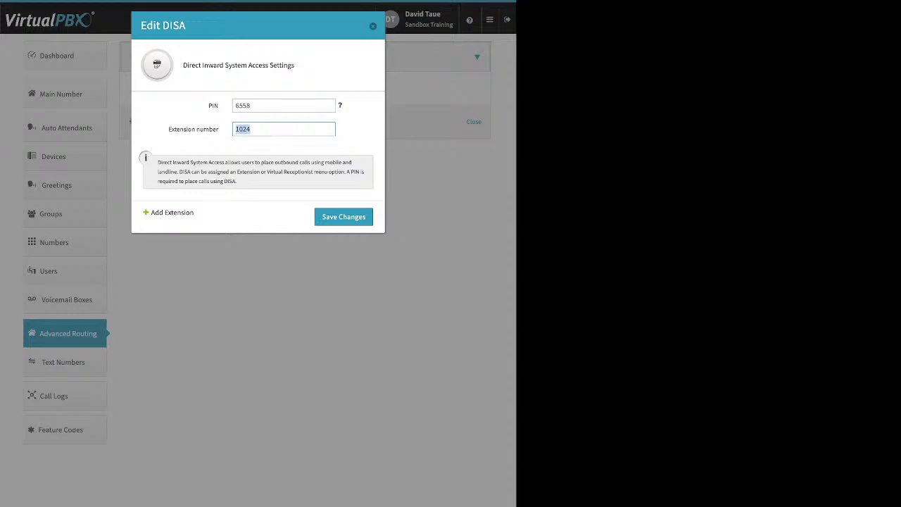
{"action": "type", "text": "7249"}
{"action": "left_click", "coordinate": [344, 217]}
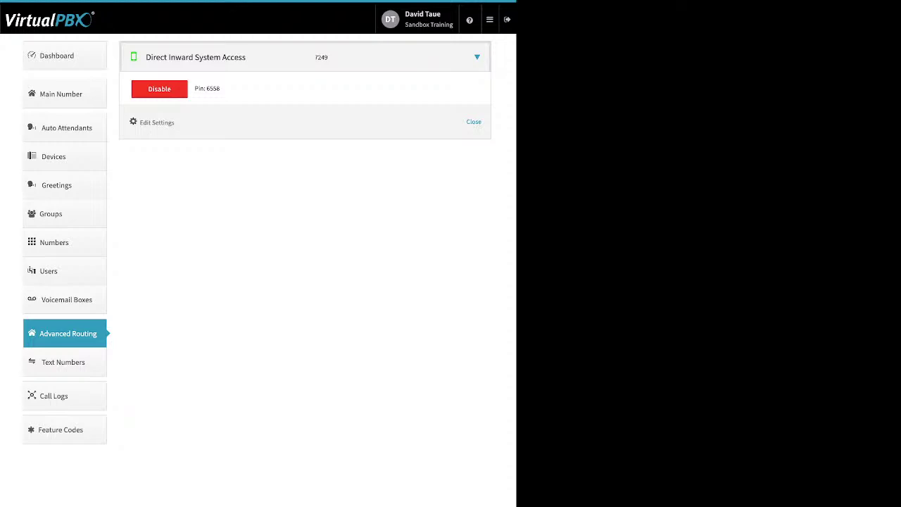
Review the Company Caller ID and emergency (E911) information from the Dashboard and save it without edits.
{"action": "left_click", "coordinate": [65, 55]}
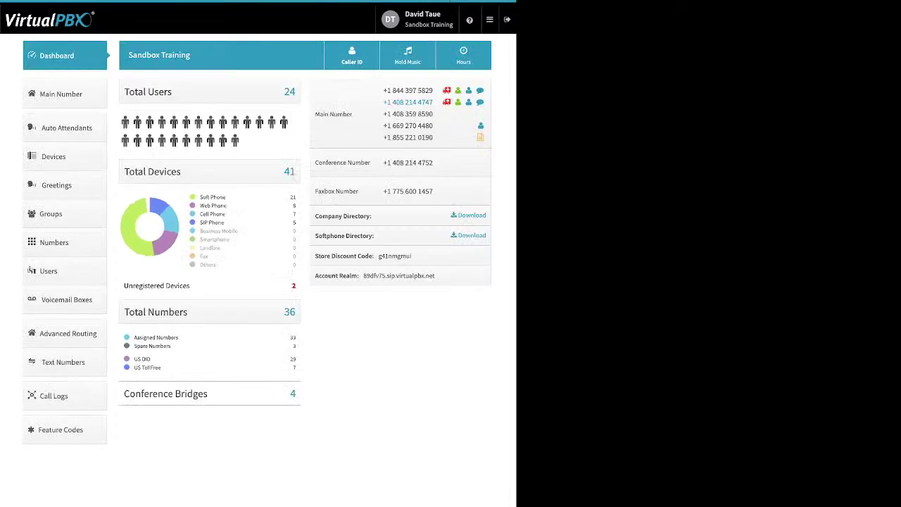
{"action": "left_click", "coordinate": [352, 55]}
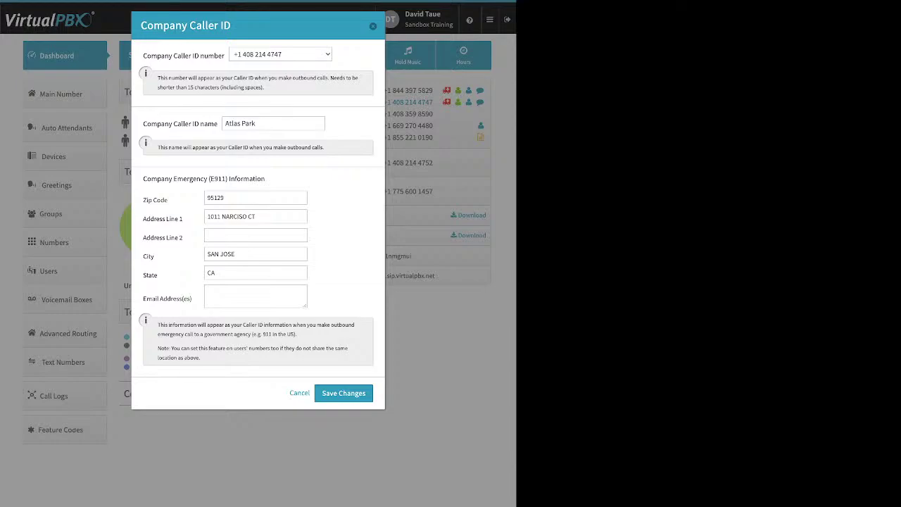
{"action": "left_click", "coordinate": [343, 393]}
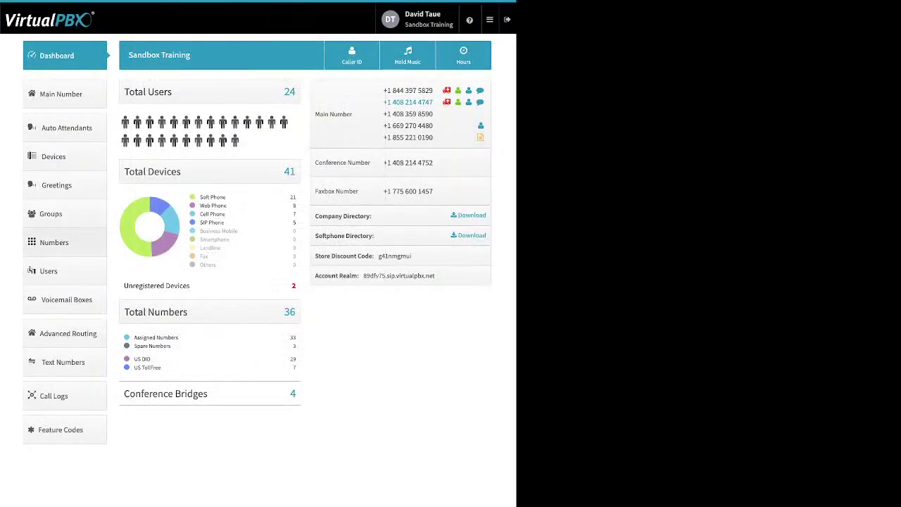
Disable Direct Inward System Access for all users in Advanced Routing.
{"action": "left_click", "coordinate": [67, 333]}
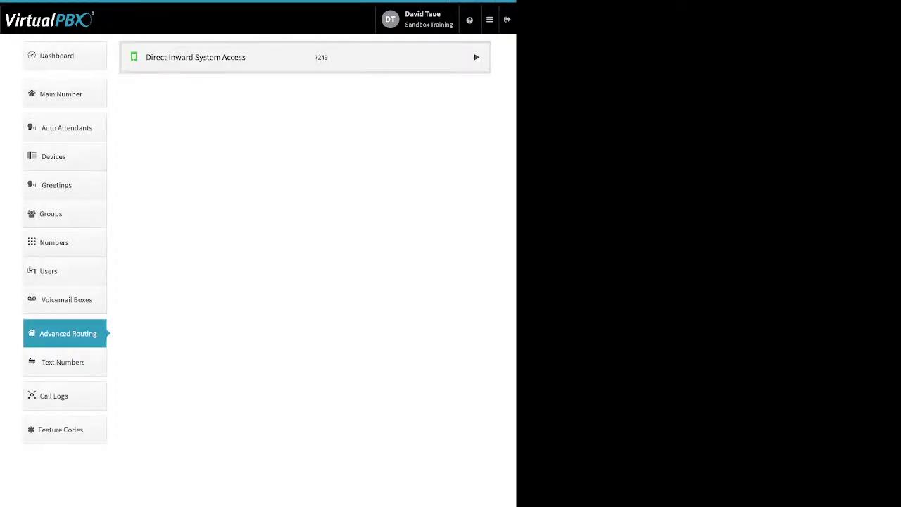
{"action": "left_click", "coordinate": [477, 57]}
{"action": "left_click", "coordinate": [159, 90]}
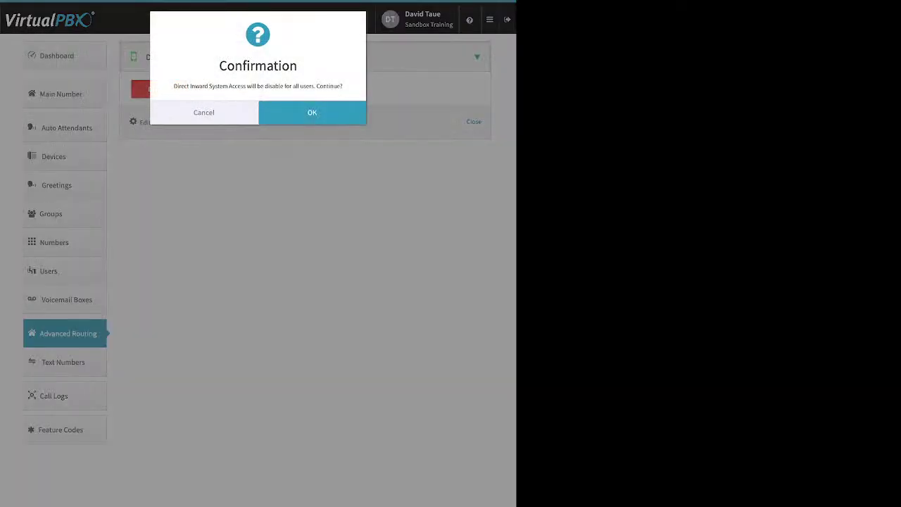
{"action": "left_click", "coordinate": [312, 112]}
Examine today's call logs, expanding individual calls to review their legs, devices, hangup cause and the Report Call action.
{"action": "left_click", "coordinate": [64, 395]}
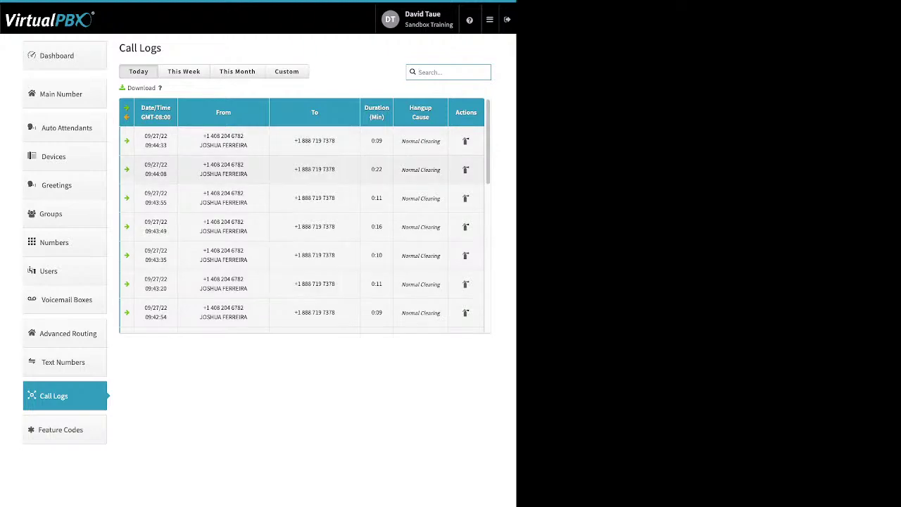
{"action": "scroll", "coordinate": [304, 257], "scroll_direction": "down", "scroll_amount": 8}
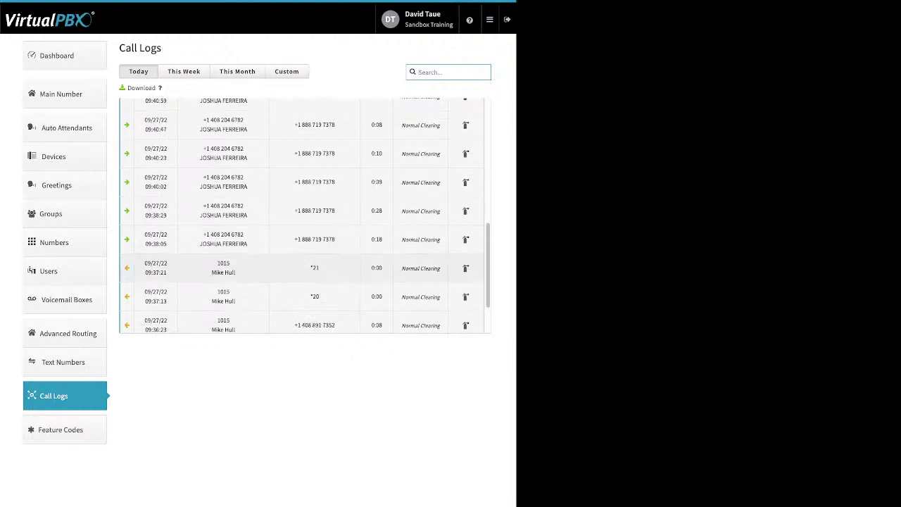
{"action": "scroll", "coordinate": [304, 215], "scroll_direction": "down", "scroll_amount": 1}
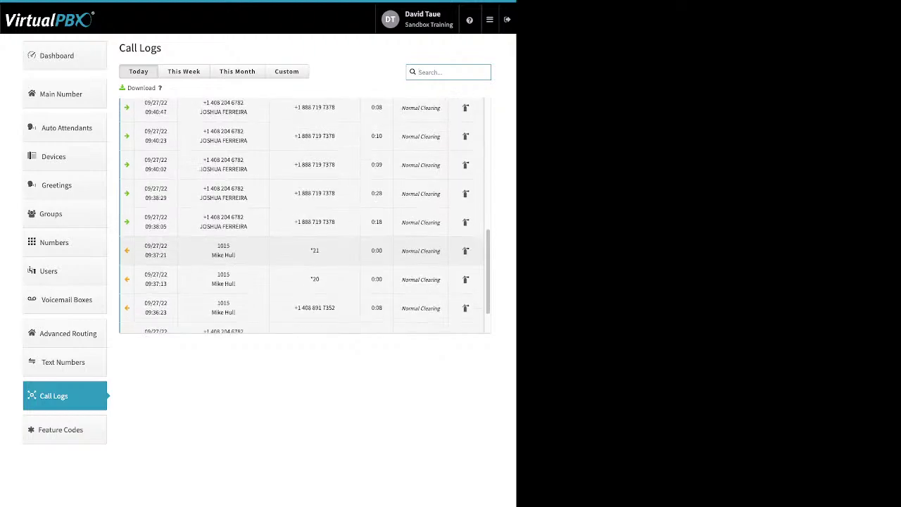
{"action": "scroll", "coordinate": [304, 253], "scroll_direction": "down", "scroll_amount": 3}
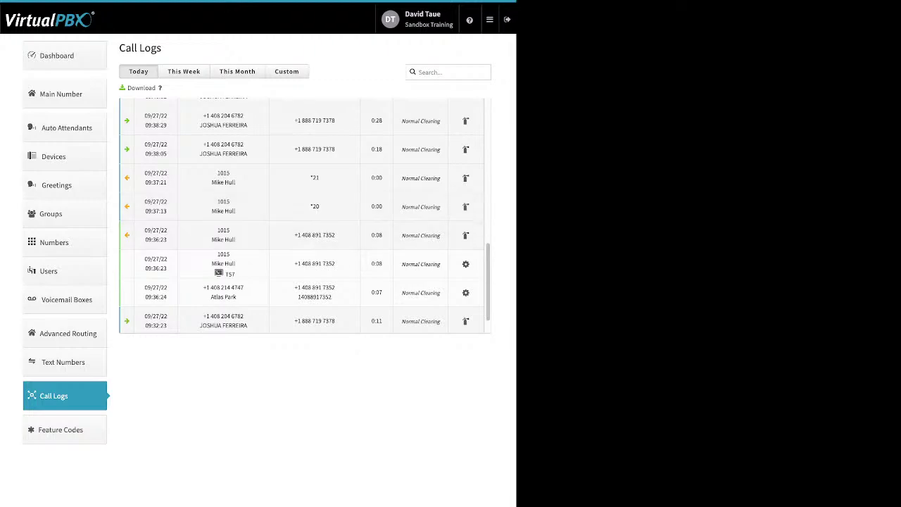
{"action": "double_click", "coordinate": [221, 266]}
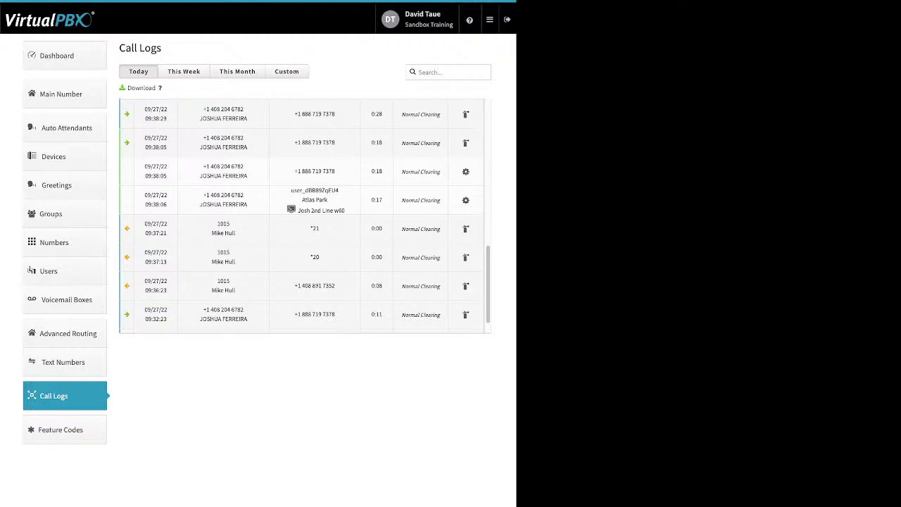
{"action": "left_click_drag", "start_coordinate": [441, 200], "coordinate": [402, 200]}
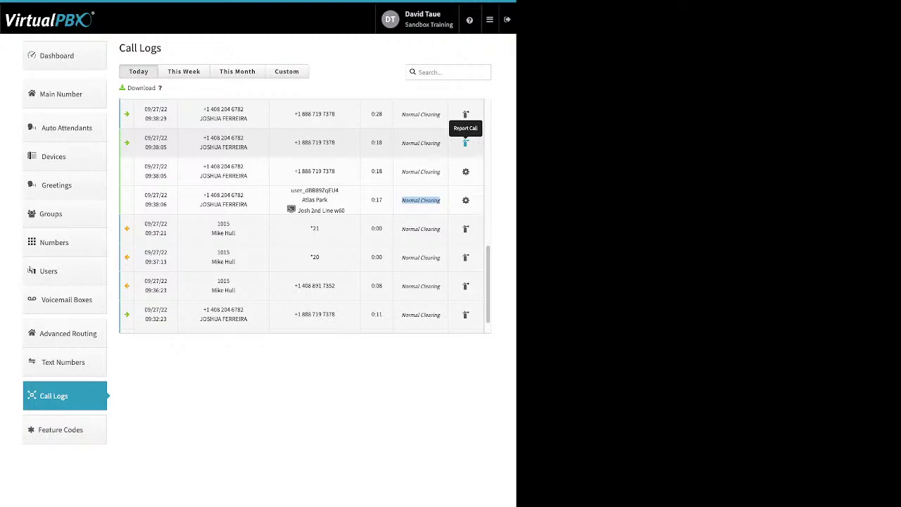
{"action": "scroll", "coordinate": [465, 142], "scroll_direction": "up", "scroll_amount": 10}
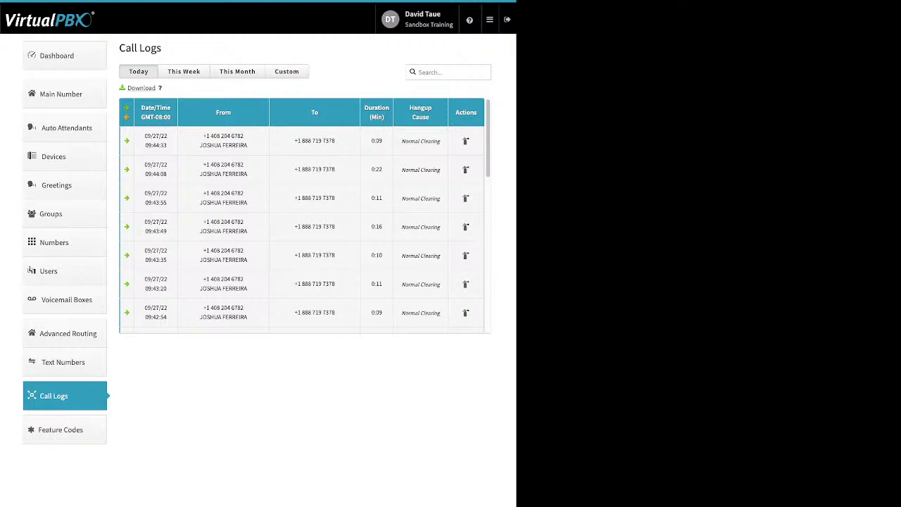
Show the call logs for This Week and This Month, and display the Custom date range filter.
{"action": "left_click", "coordinate": [184, 71]}
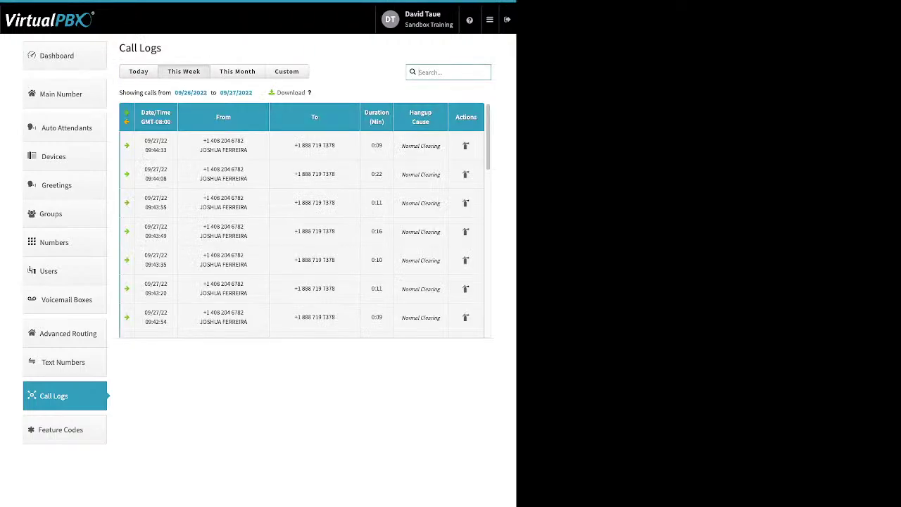
{"action": "scroll", "coordinate": [305, 220], "scroll_direction": "down", "scroll_amount": 10}
{"action": "scroll", "coordinate": [305, 220], "scroll_direction": "up", "scroll_amount": 7}
{"action": "scroll", "coordinate": [305, 220], "scroll_direction": "up", "scroll_amount": 3}
{"action": "left_click", "coordinate": [238, 71]}
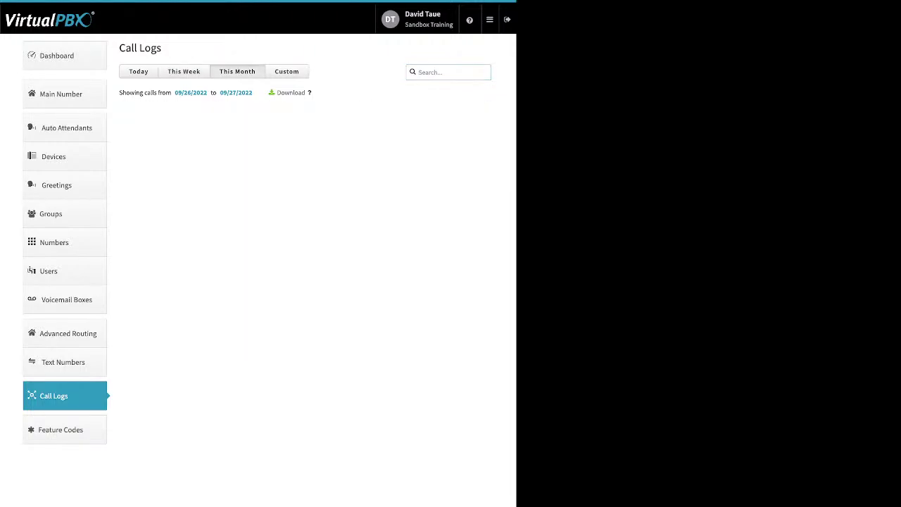
{"action": "left_click", "coordinate": [447, 72]}
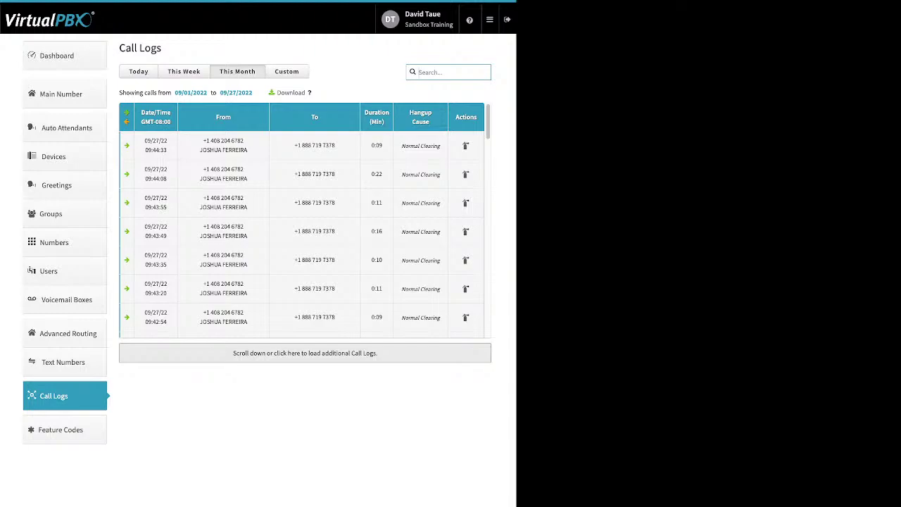
{"action": "left_click", "coordinate": [287, 71]}
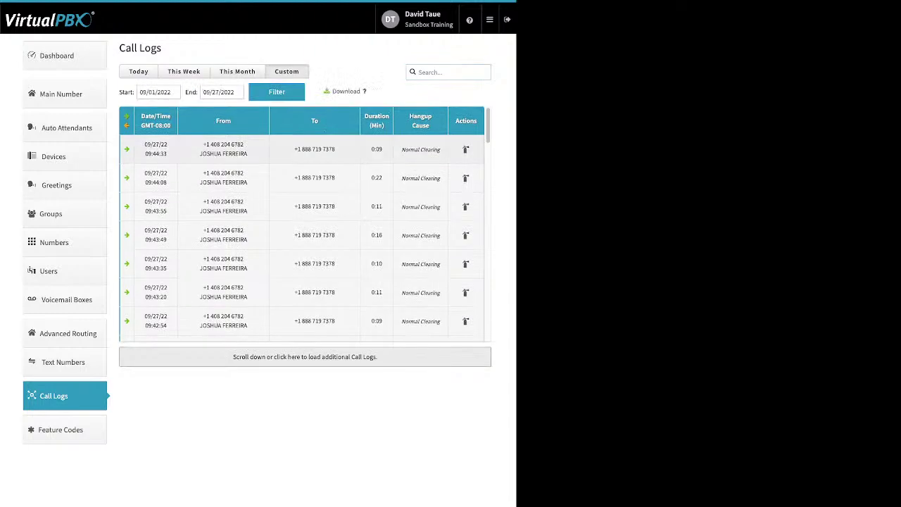
Display the start-date calendar for the custom call log range, and review the available feature codes, including Hot-Desking.
{"action": "left_click", "coordinate": [158, 92]}
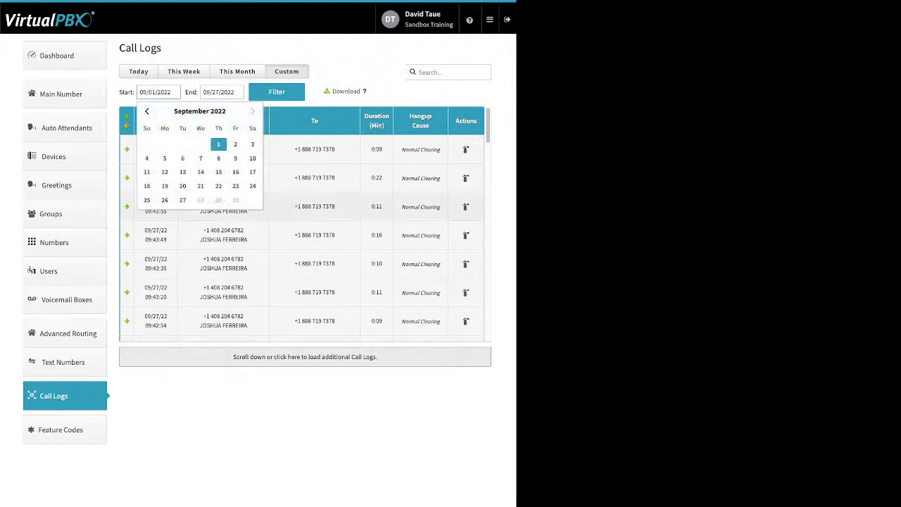
{"action": "key", "text": "Escape"}
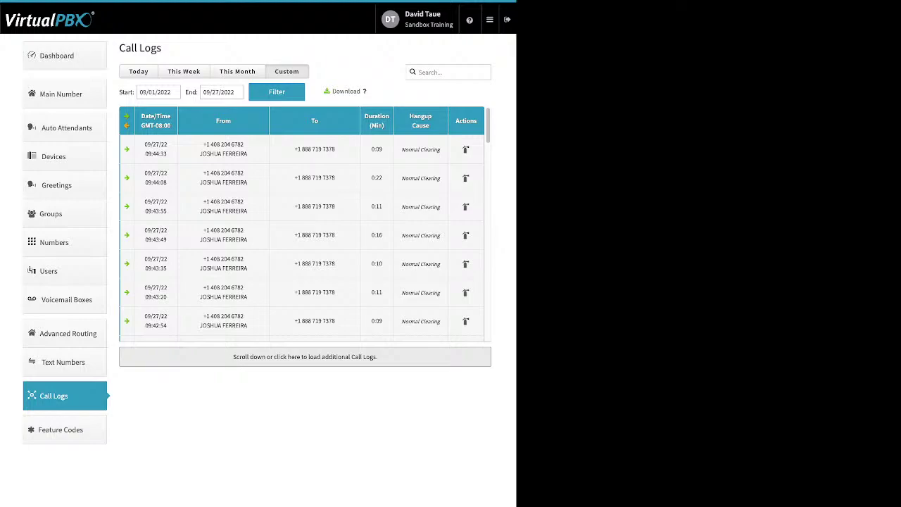
{"action": "left_click", "coordinate": [60, 429]}
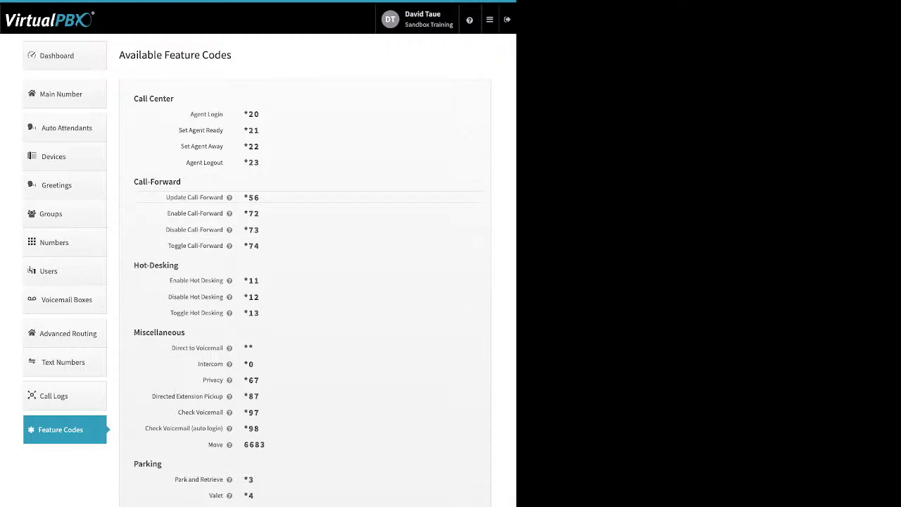
{"action": "left_click_drag", "start_coordinate": [169, 276], "coordinate": [225, 314]}
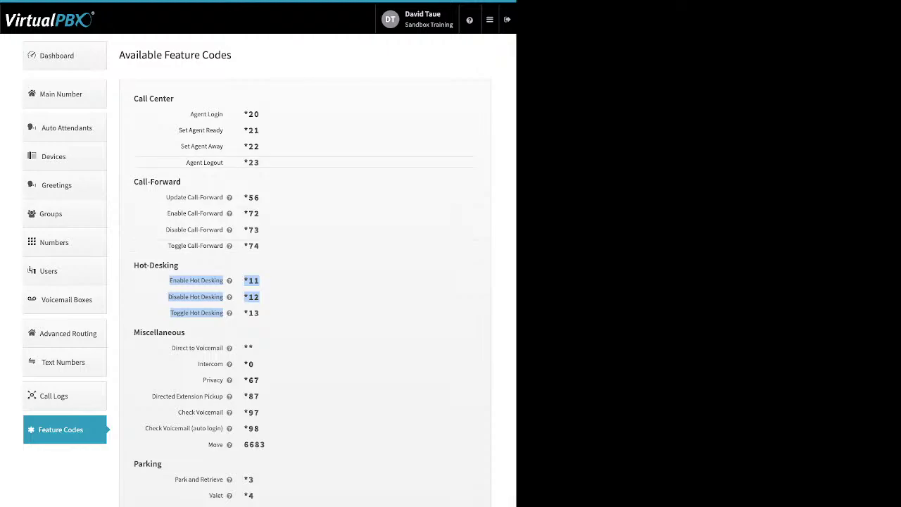
Open the blacklist called Block list and review its name and Block Anonymous setting.
{"action": "mouse_move", "coordinate": [469, 19]}
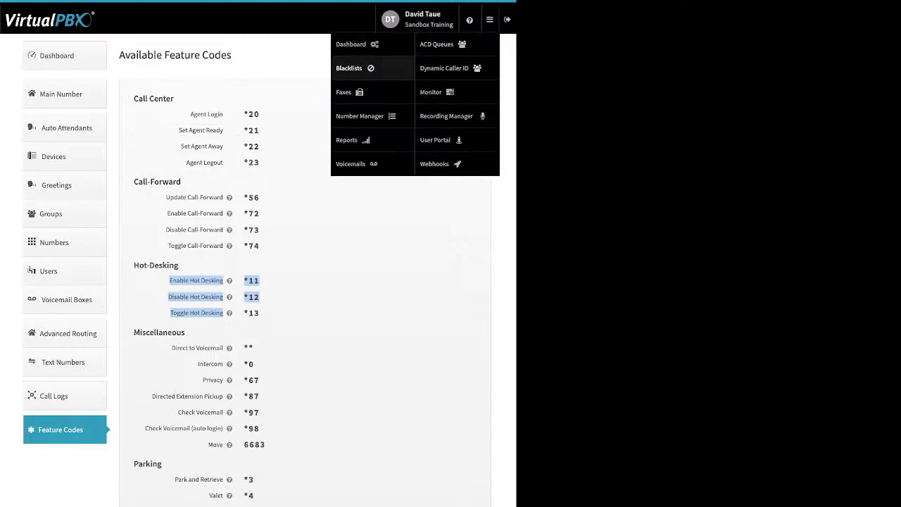
{"action": "left_click", "coordinate": [349, 68]}
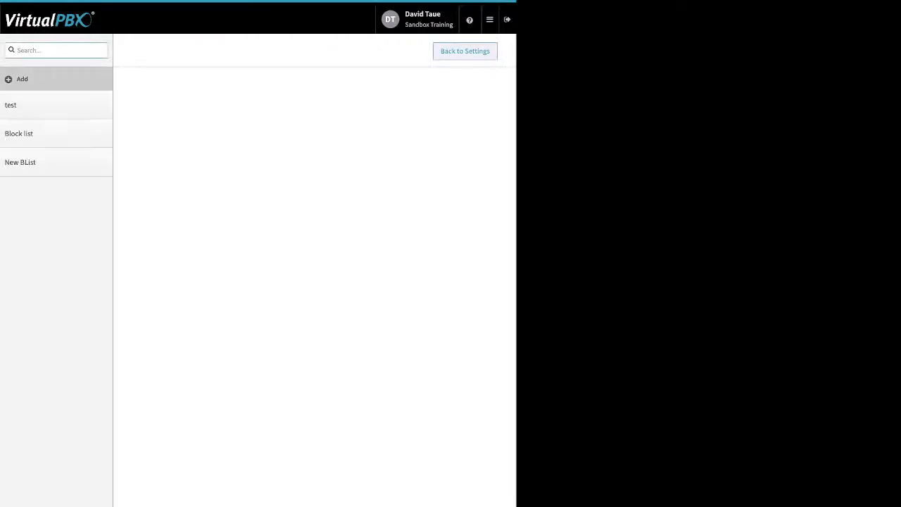
{"action": "left_click", "coordinate": [19, 133]}
{"action": "left_click_drag", "start_coordinate": [191, 120], "coordinate": [208, 121]}
{"action": "left_click_drag", "start_coordinate": [159, 144], "coordinate": [208, 144]}
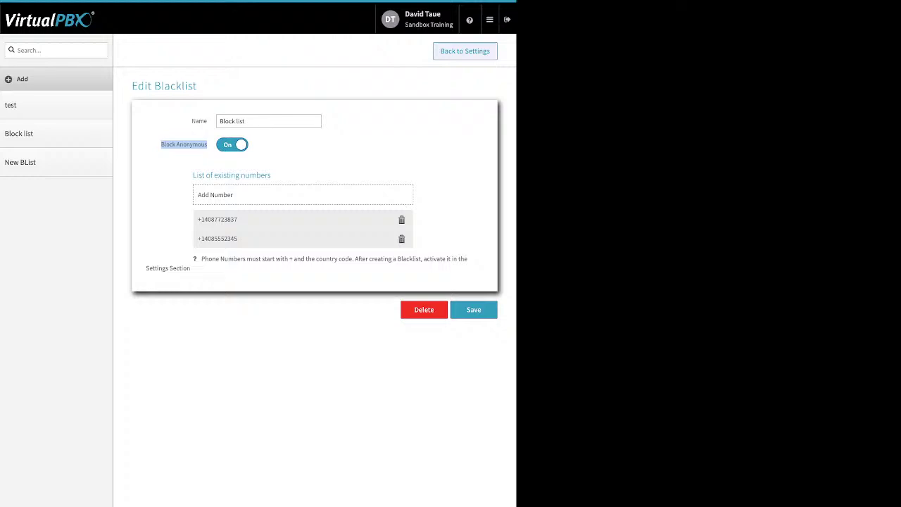
Turn off Block Anonymous in Block list without saving, and display the entry field for adding a number.
{"action": "left_click", "coordinate": [232, 144]}
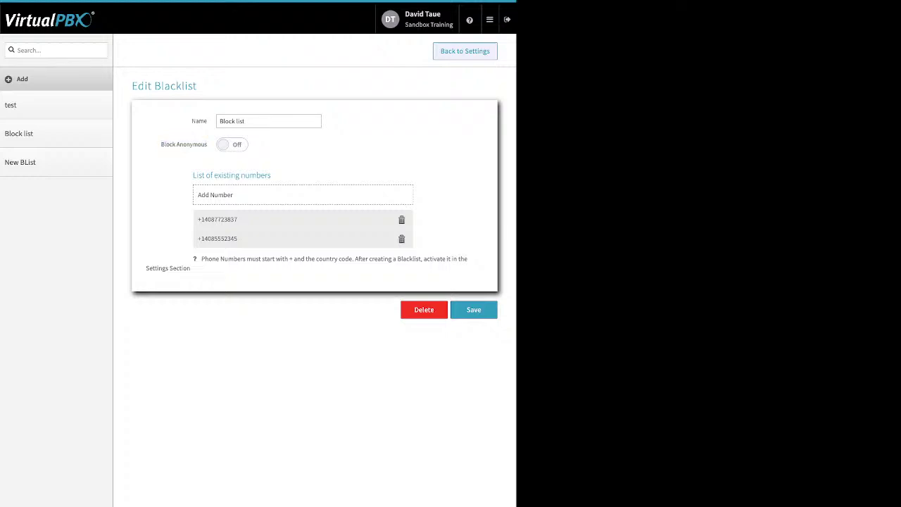
{"action": "left_click", "coordinate": [215, 195]}
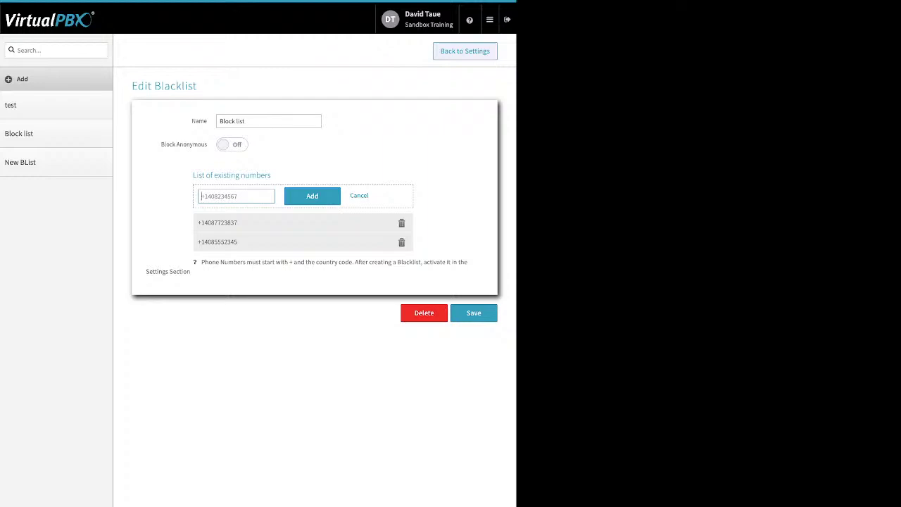
{"action": "key", "text": "Escape"}
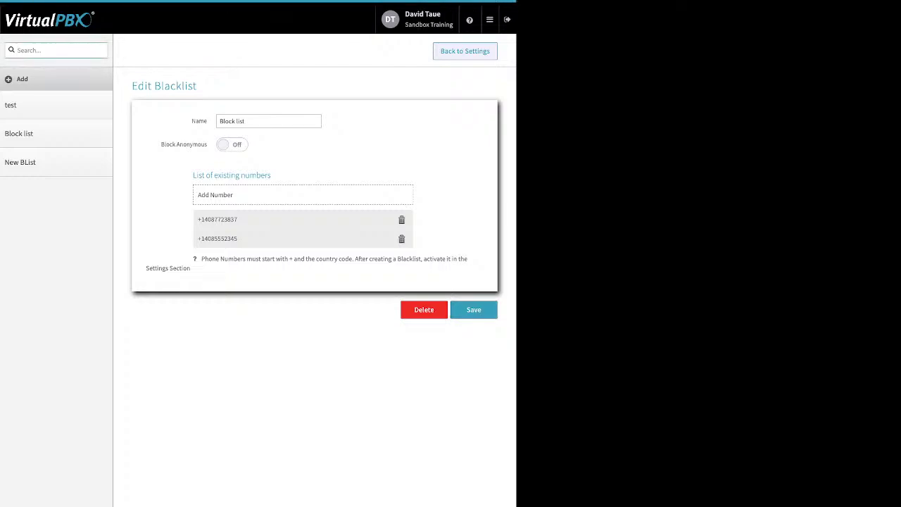
Return to the Blacklist Settings, review the selected blacklists and update the settings.
{"action": "left_click", "coordinate": [465, 51]}
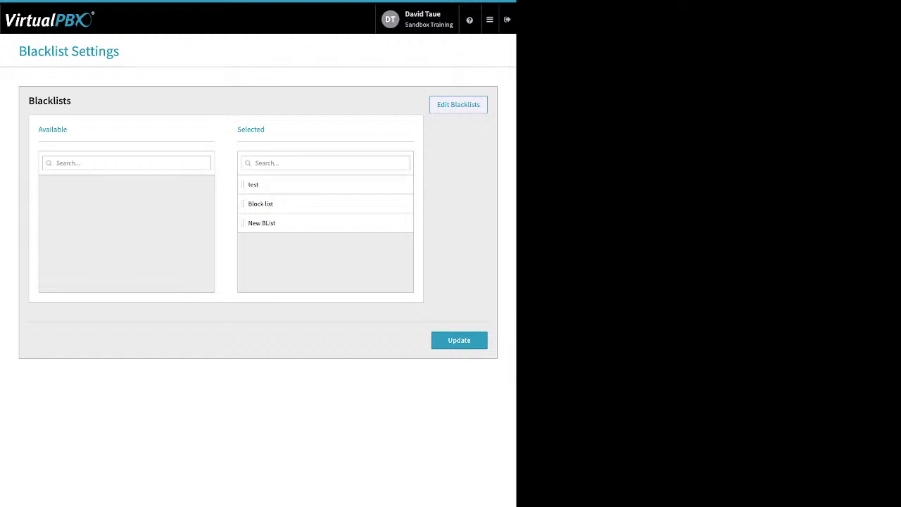
{"action": "left_click_drag", "start_coordinate": [237, 129], "coordinate": [265, 129]}
{"action": "left_click", "coordinate": [459, 340]}
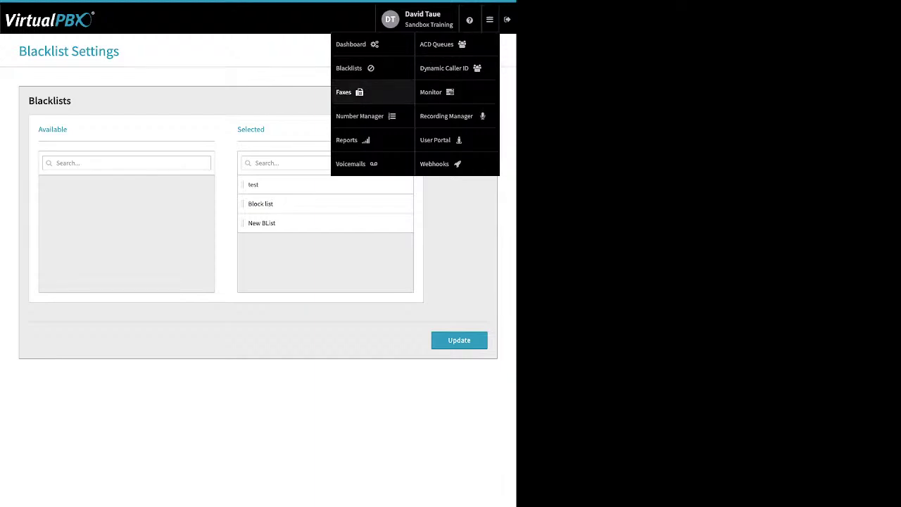
Open Faxes and show the inbound faxes of Sandbox Training's Main Faxbox.
{"action": "left_click", "coordinate": [343, 92]}
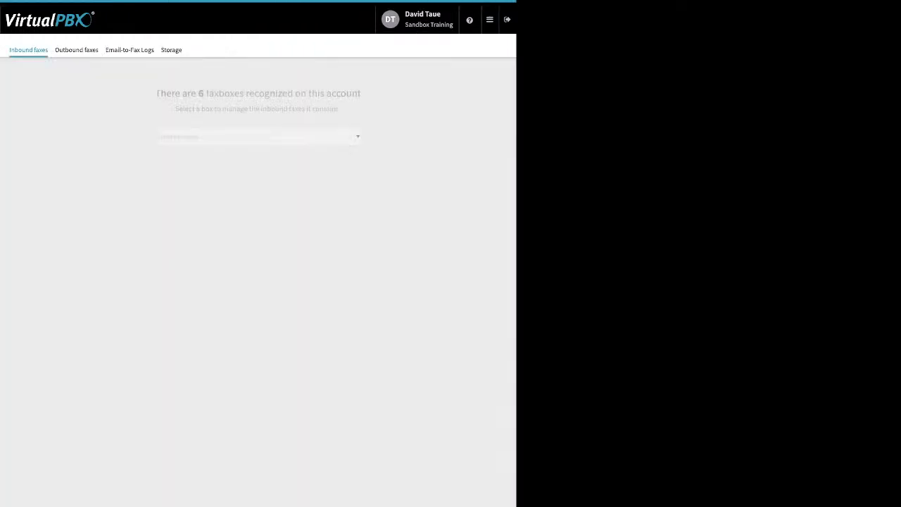
{"action": "left_click", "coordinate": [258, 137]}
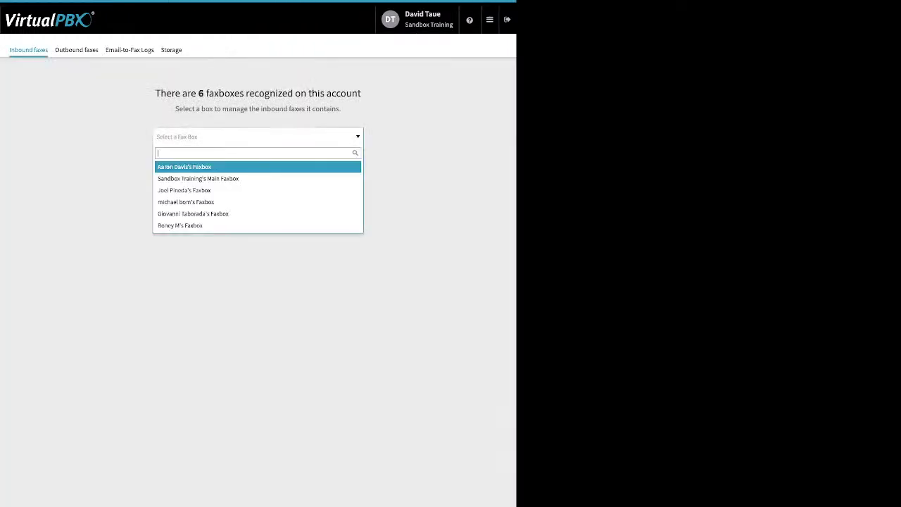
{"action": "left_click", "coordinate": [204, 177]}
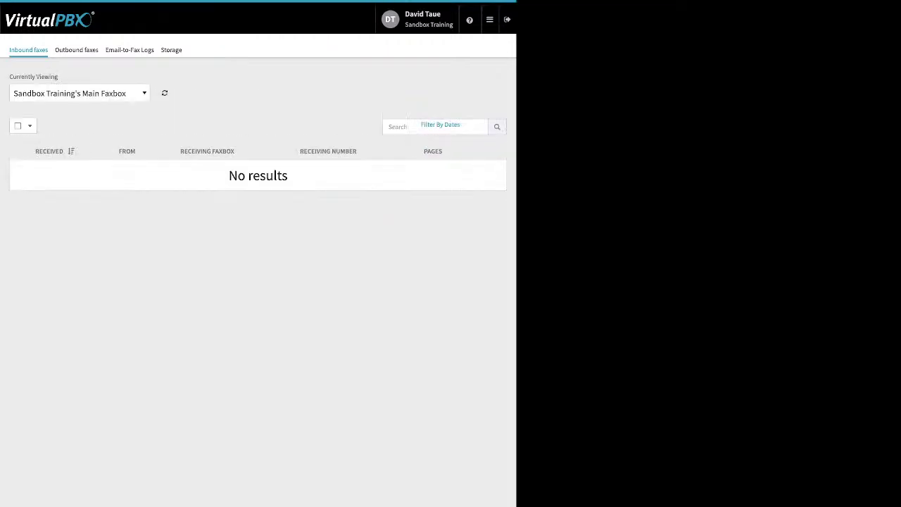
Browse the inbound faxes of several individual users' faxboxes, switching from one faxbox to another.
{"action": "left_click", "coordinate": [77, 92]}
{"action": "key", "text": "Up"}
{"action": "key", "text": "Return"}
{"action": "key", "text": "Down"}
{"action": "key", "text": "Down"}
{"action": "key", "text": "Down"}
{"action": "key", "text": "Return"}
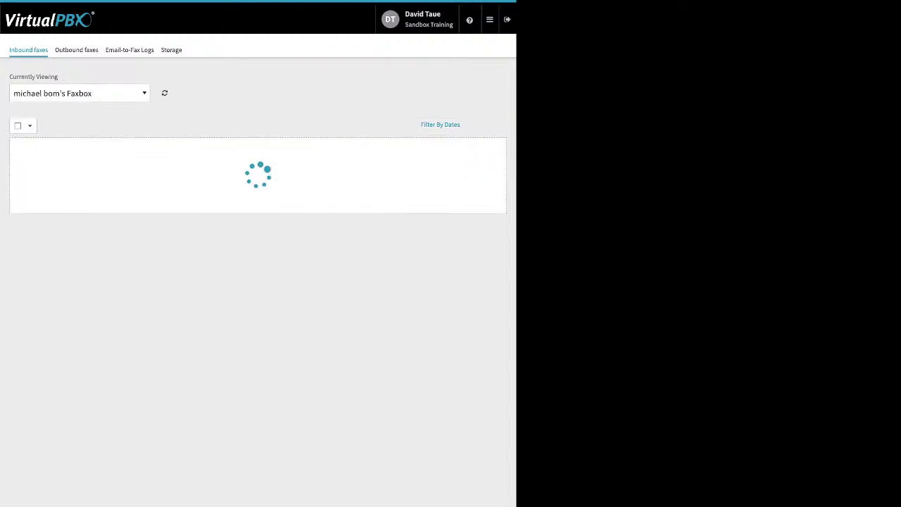
{"action": "key", "text": "Down"}
{"action": "key", "text": "Down"}
{"action": "key", "text": "Down"}
{"action": "key", "text": "Down"}
{"action": "key", "text": "Down"}
{"action": "key", "text": "Down"}
{"action": "key", "text": "Return"}
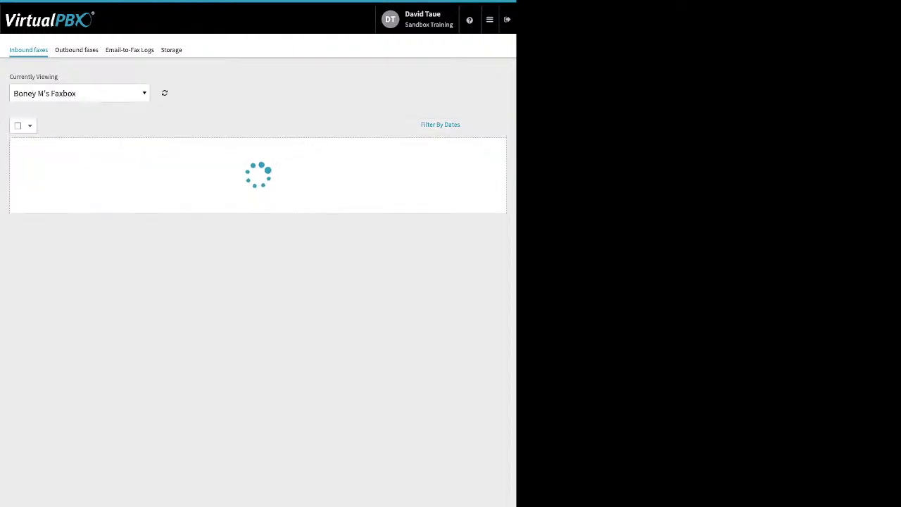
{"action": "key", "text": "Down"}
{"action": "key", "text": "Up"}
{"action": "key", "text": "Up"}
{"action": "key", "text": "Up"}
{"action": "key", "text": "Down"}
{"action": "key", "text": "Down"}
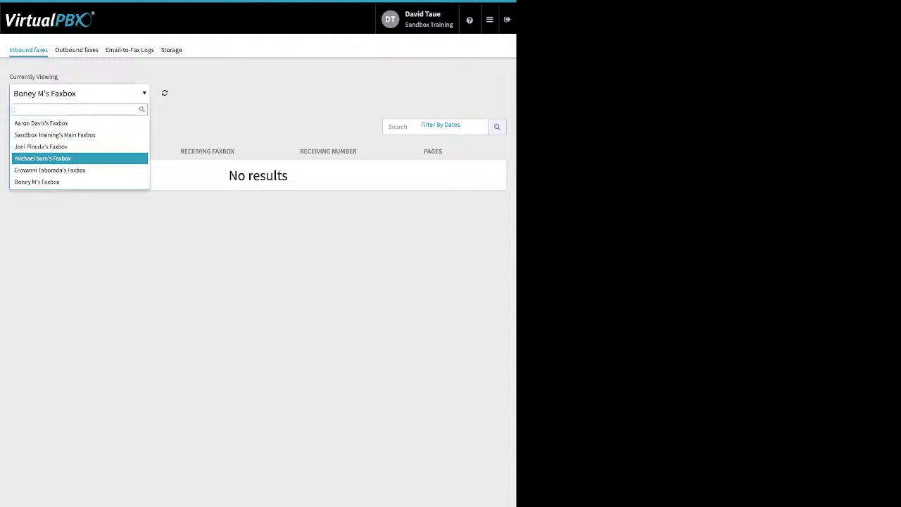
{"action": "key", "text": "Return"}
{"action": "key", "text": "Down"}
{"action": "key", "text": "Up"}
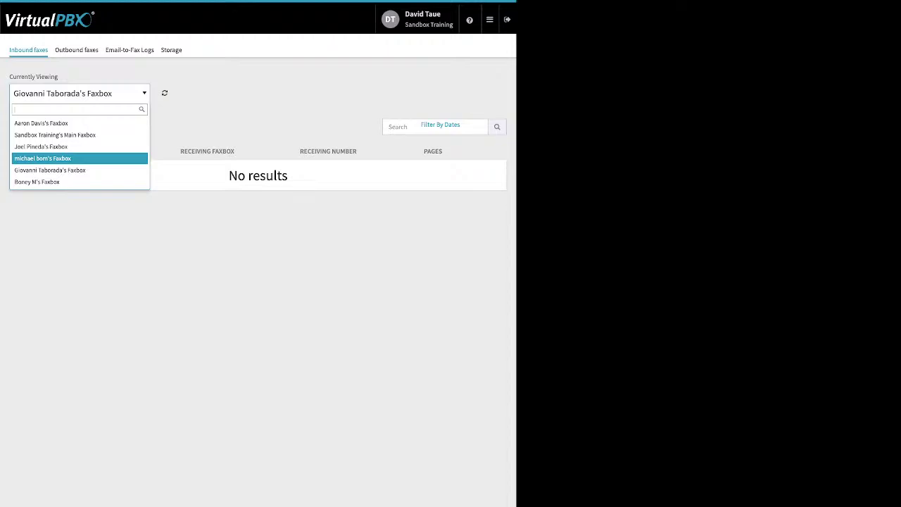
{"action": "key", "text": "Up"}
{"action": "key", "text": "Up"}
{"action": "key", "text": "Down"}
{"action": "key", "text": "Return"}
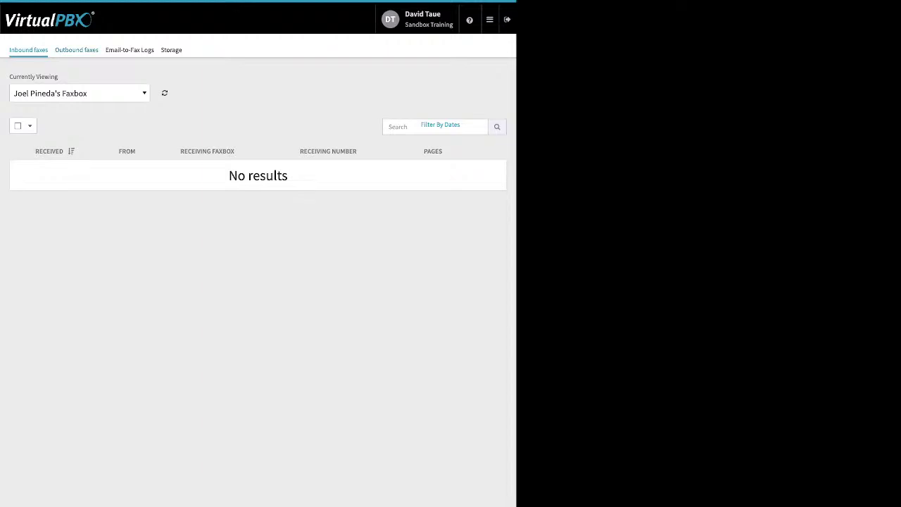
Show the outbound faxes sent from Sandbox Training's Main Faxbox.
{"action": "left_click", "coordinate": [76, 49]}
{"action": "left_click", "coordinate": [257, 136]}
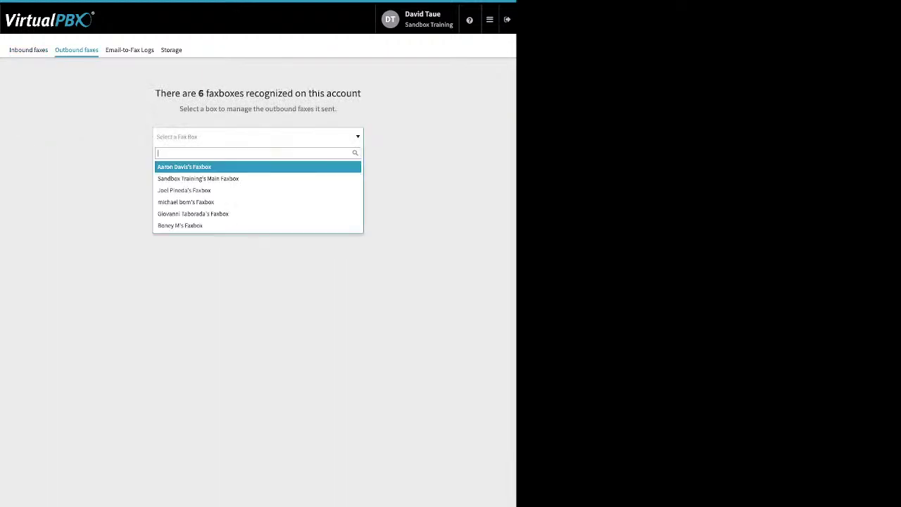
{"action": "key", "text": "Down"}
{"action": "key", "text": "Return"}
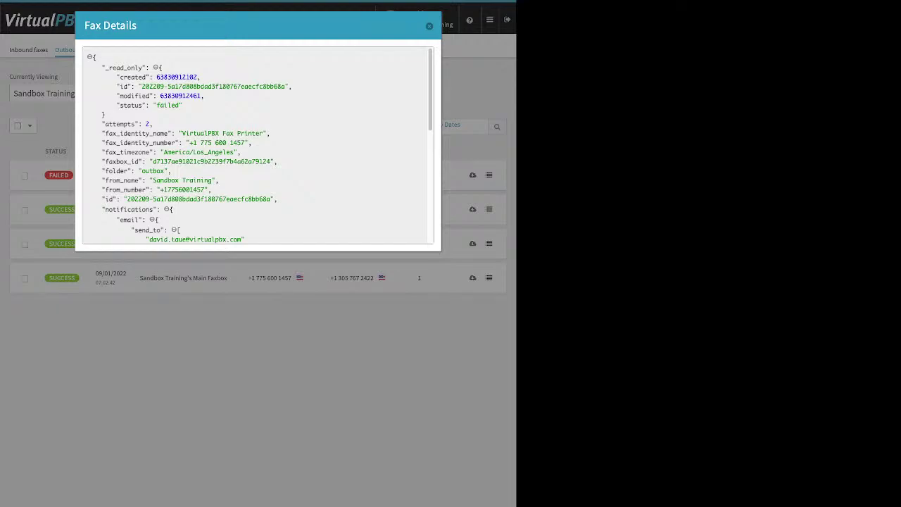
Examine the failed outbound fax's details, including attempts, notifications, retries and the transmission result, and close them.
{"action": "scroll", "coordinate": [258, 144], "scroll_direction": "down", "scroll_amount": 5}
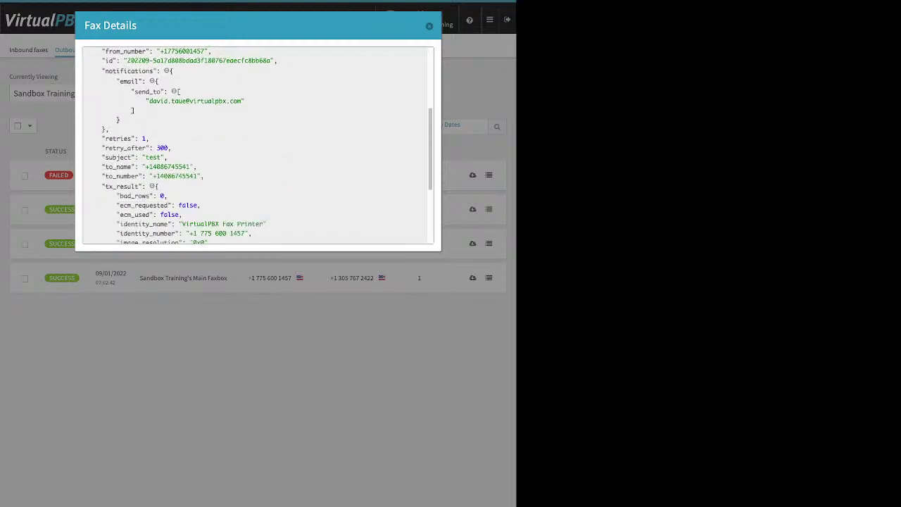
{"action": "scroll", "coordinate": [258, 145], "scroll_direction": "down", "scroll_amount": 4}
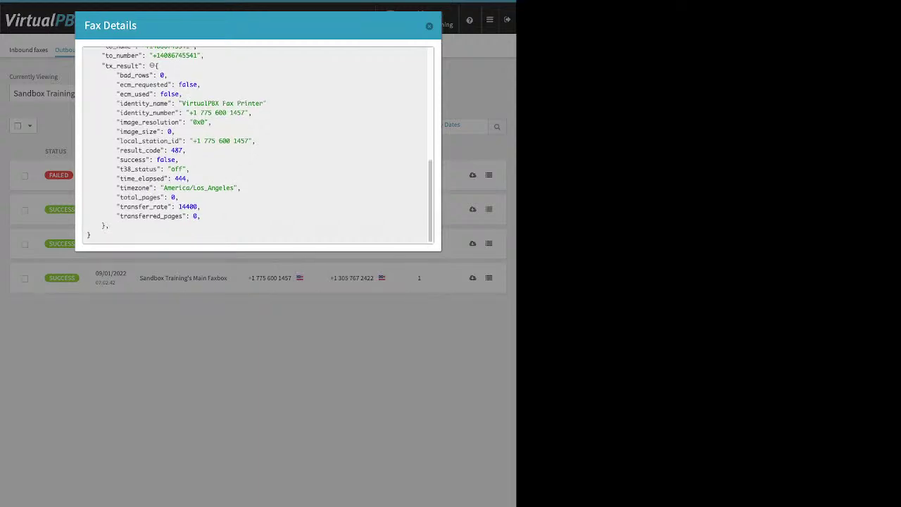
{"action": "scroll", "coordinate": [258, 145], "scroll_direction": "up", "scroll_amount": 1}
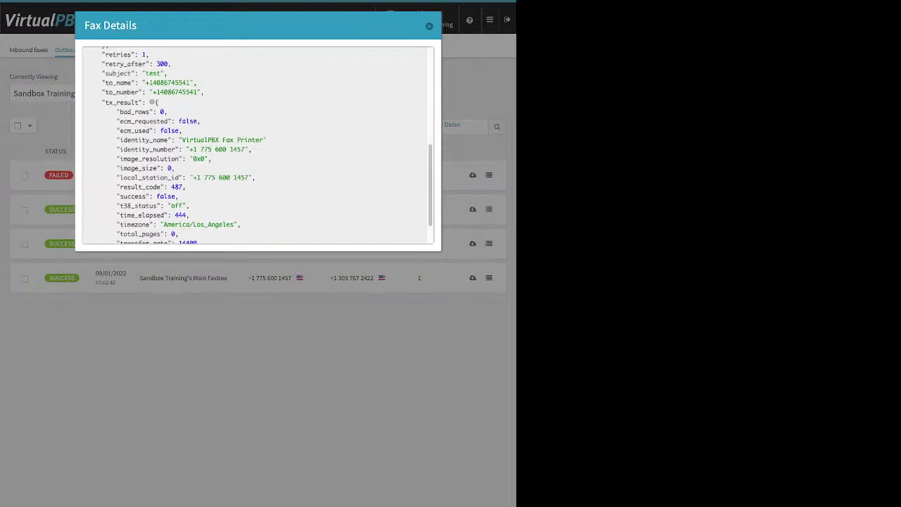
{"action": "scroll", "coordinate": [257, 144], "scroll_direction": "up", "scroll_amount": 1}
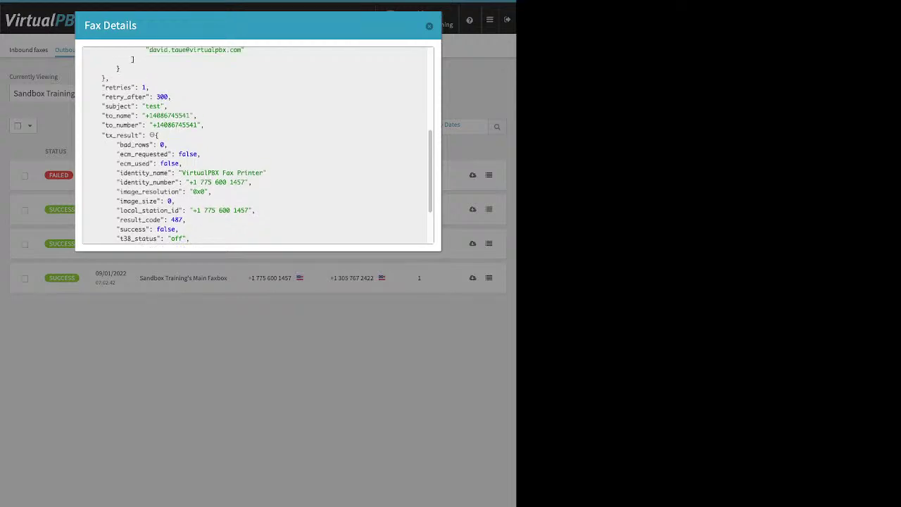
{"action": "scroll", "coordinate": [257, 144], "scroll_direction": "up", "scroll_amount": 1}
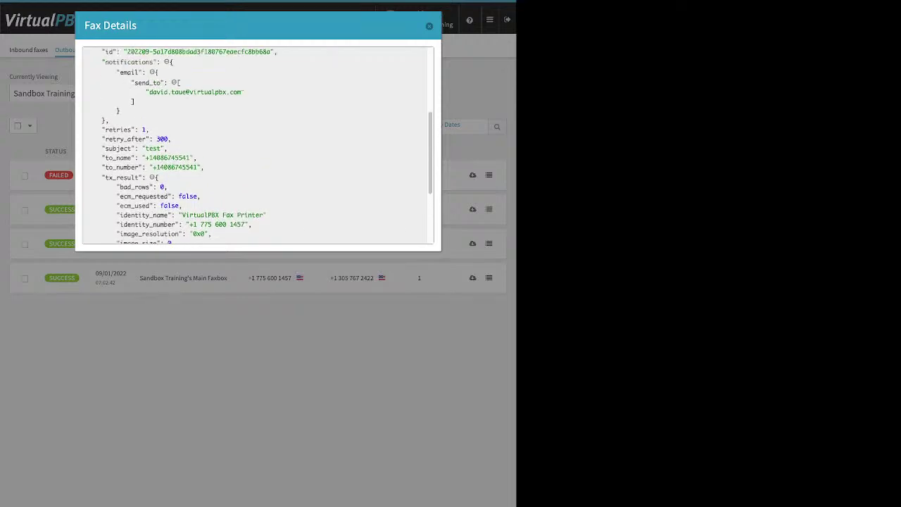
{"action": "scroll", "coordinate": [258, 144], "scroll_direction": "up", "scroll_amount": 2}
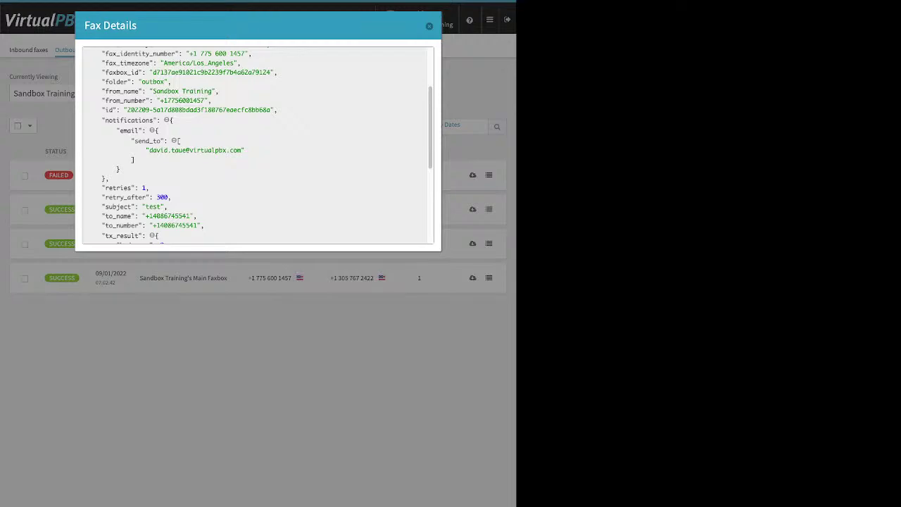
{"action": "scroll", "coordinate": [257, 144], "scroll_direction": "up", "scroll_amount": 3}
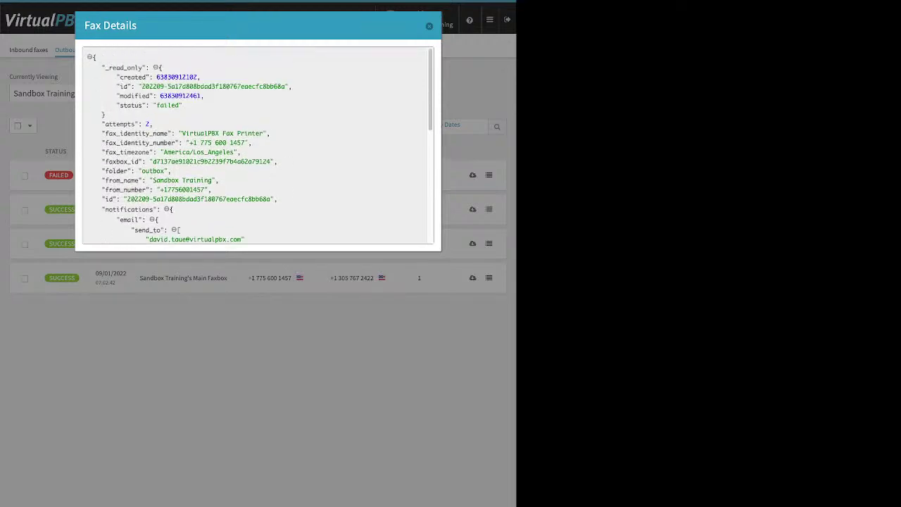
{"action": "scroll", "coordinate": [257, 144], "scroll_direction": "down", "scroll_amount": 2}
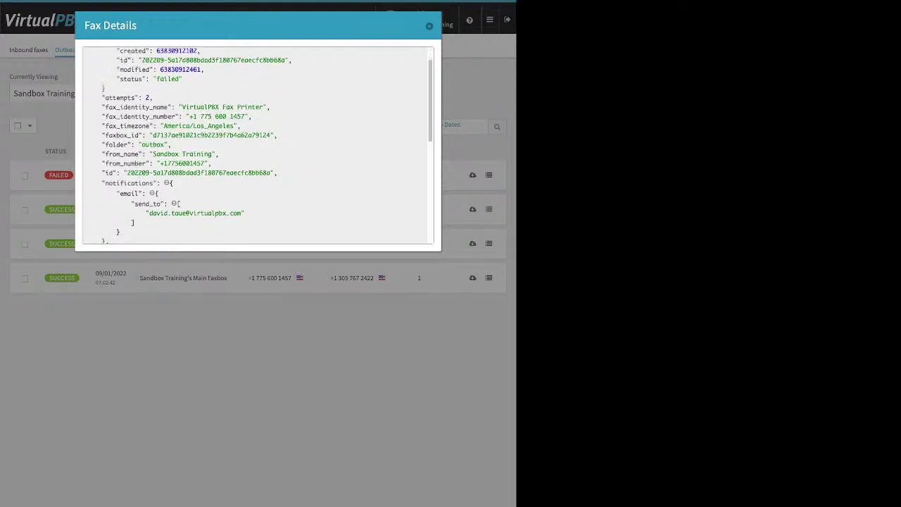
{"action": "scroll", "coordinate": [258, 144], "scroll_direction": "down", "scroll_amount": 3}
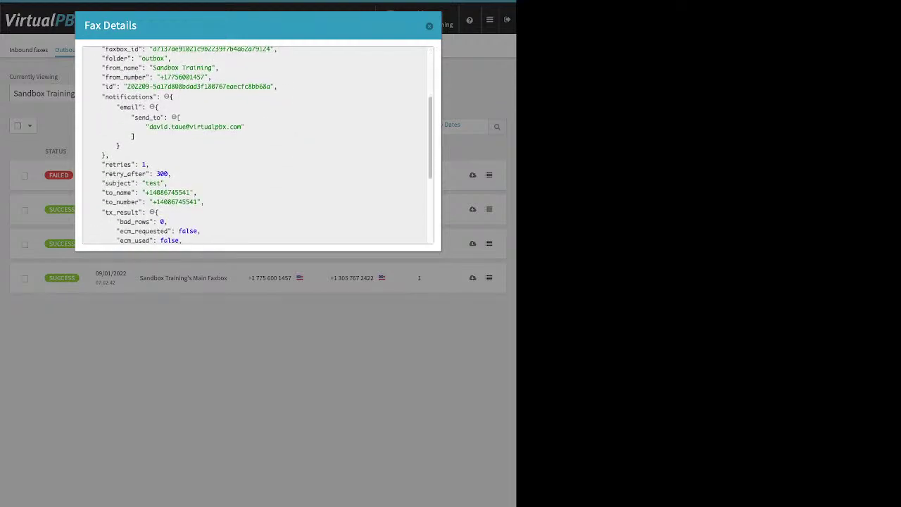
{"action": "scroll", "coordinate": [258, 144], "scroll_direction": "down", "scroll_amount": 2}
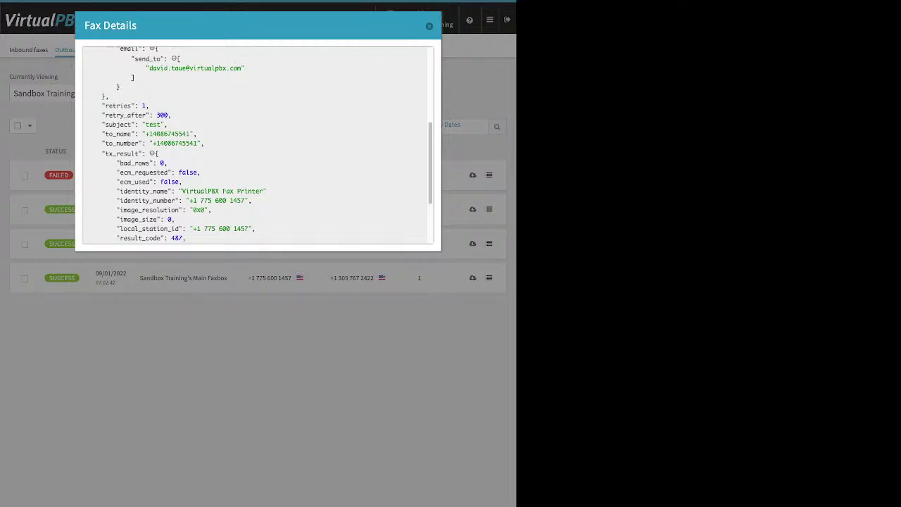
{"action": "scroll", "coordinate": [257, 144], "scroll_direction": "down", "scroll_amount": 2}
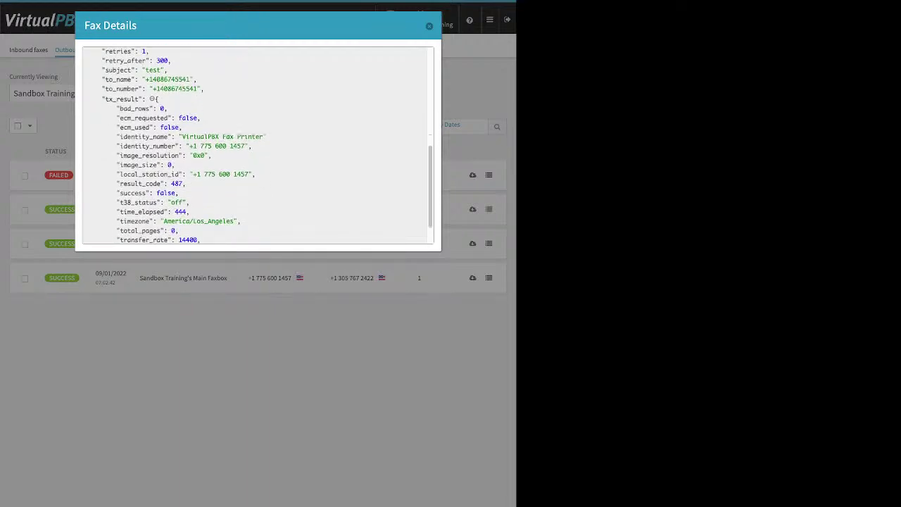
{"action": "left_click_drag", "start_coordinate": [180, 193], "coordinate": [201, 240]}
{"action": "double_click", "coordinate": [166, 193]}
{"action": "scroll", "coordinate": [257, 144], "scroll_direction": "down", "scroll_amount": 2}
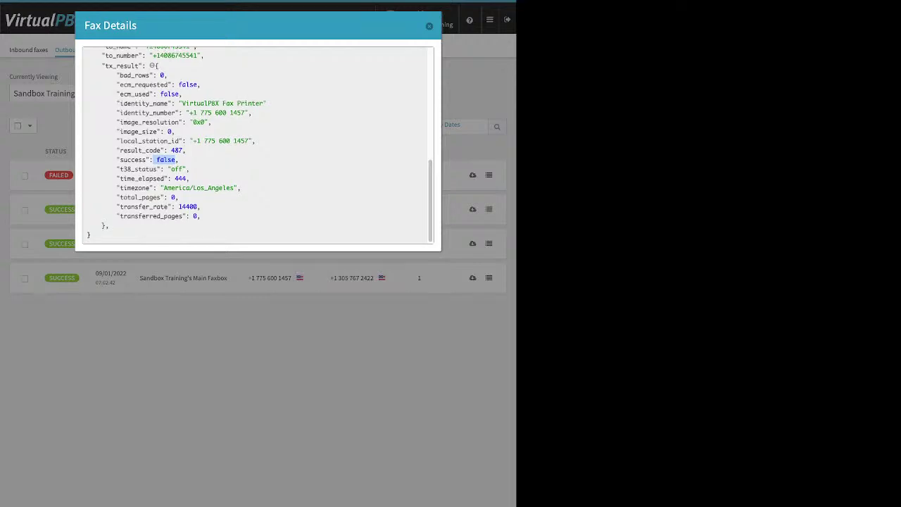
{"action": "key", "text": "Escape"}
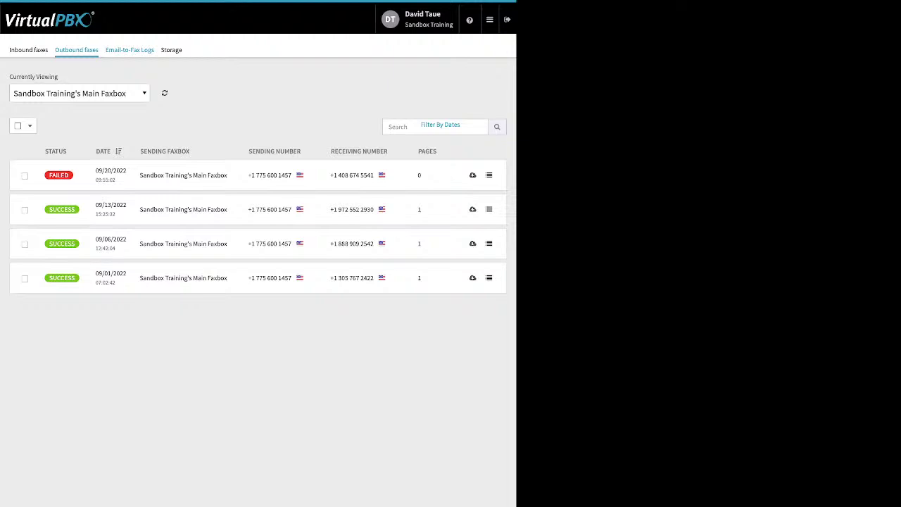
Show the Email-to-Fax Logs and examine the technical details and errors of both logged faxes, closing each one.
{"action": "left_click", "coordinate": [130, 49]}
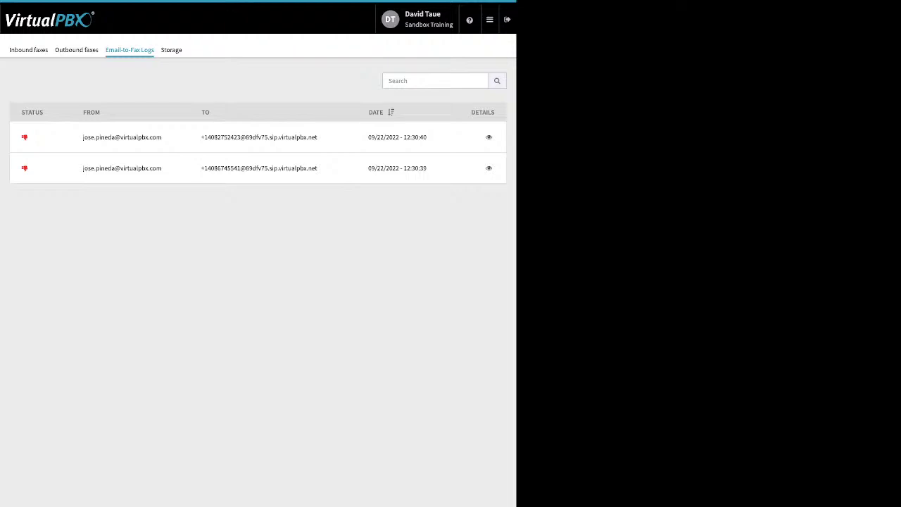
{"action": "left_click_drag", "start_coordinate": [162, 137], "coordinate": [129, 138]}
{"action": "left_click_drag", "start_coordinate": [317, 137], "coordinate": [246, 137]}
{"action": "left_click", "coordinate": [489, 137]}
{"action": "left_click_drag", "start_coordinate": [157, 236], "coordinate": [94, 235]}
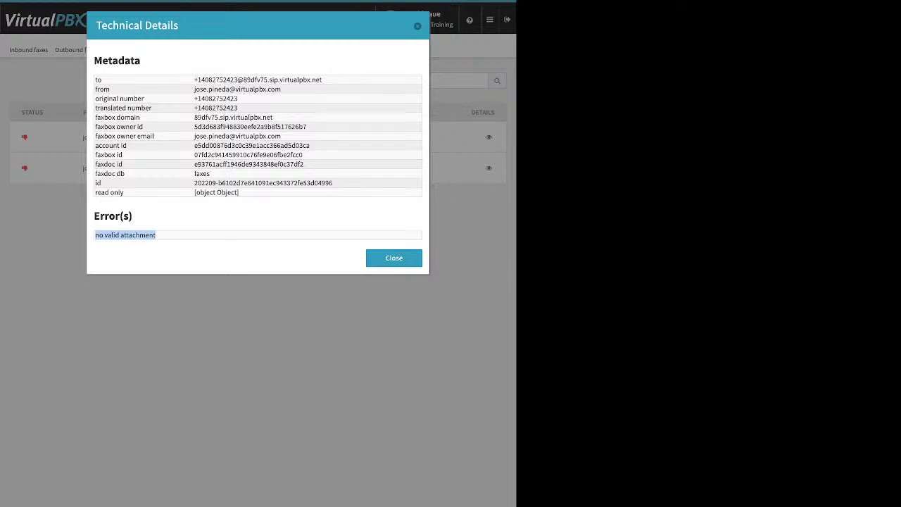
{"action": "key", "text": "Escape"}
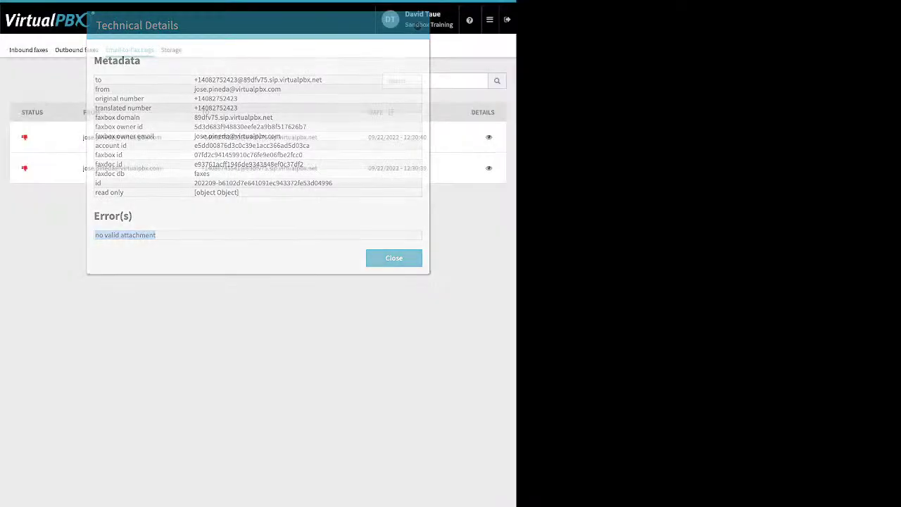
{"action": "left_click", "coordinate": [488, 168]}
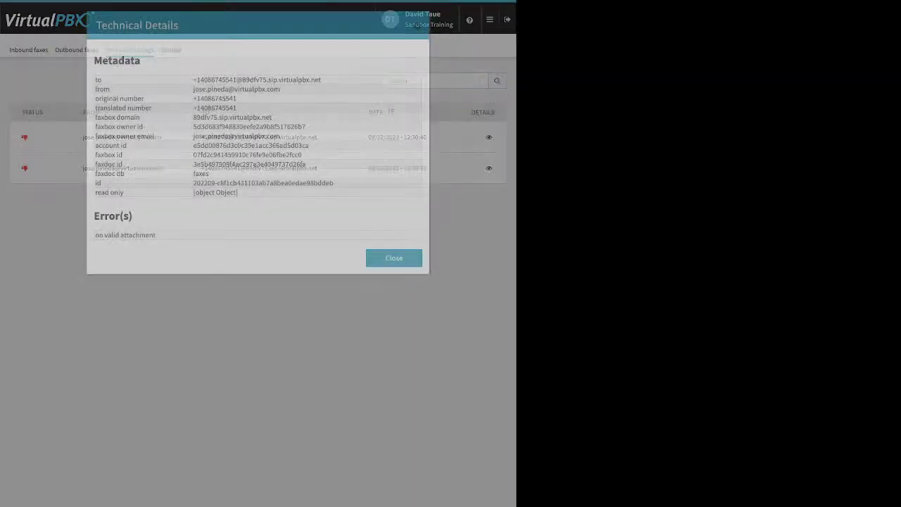
{"action": "key", "text": "Escape"}
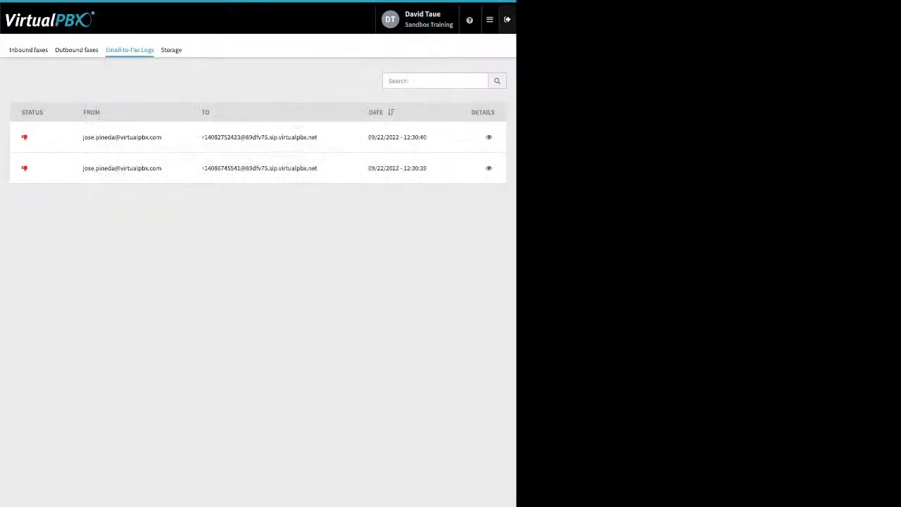
Open Number Manager to show Sandbox Training's spare numbers.
{"action": "left_click", "coordinate": [489, 19]}
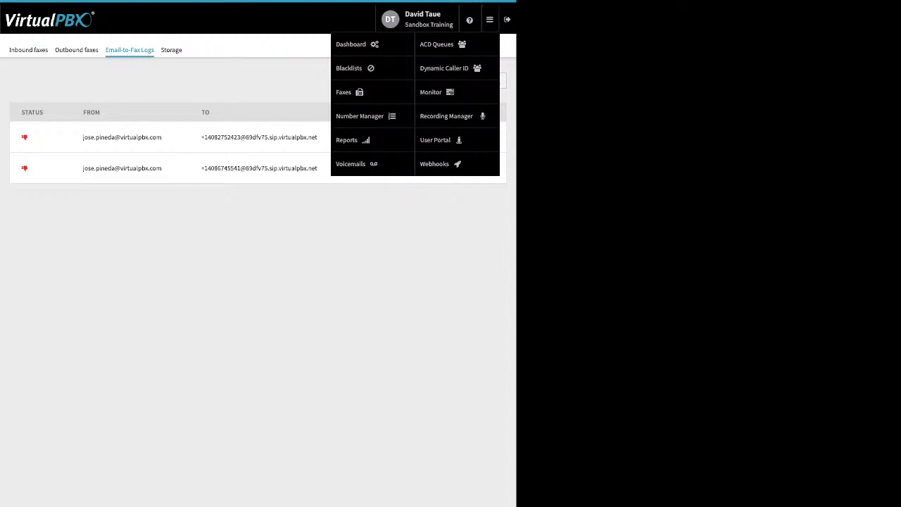
{"action": "left_click", "coordinate": [360, 116]}
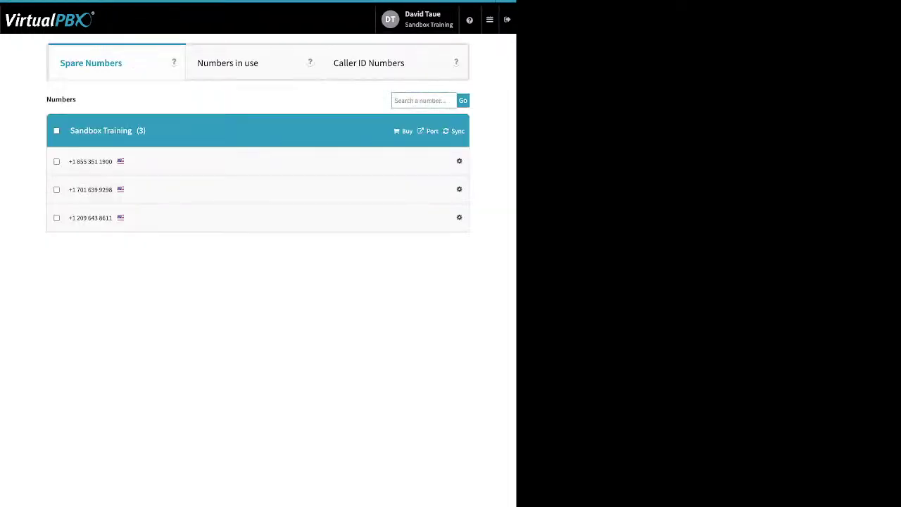
Open Voicemails, search the voicemail boxes for "da" and show the received voicemails in the signed-in user's box.
{"action": "left_click", "coordinate": [489, 19]}
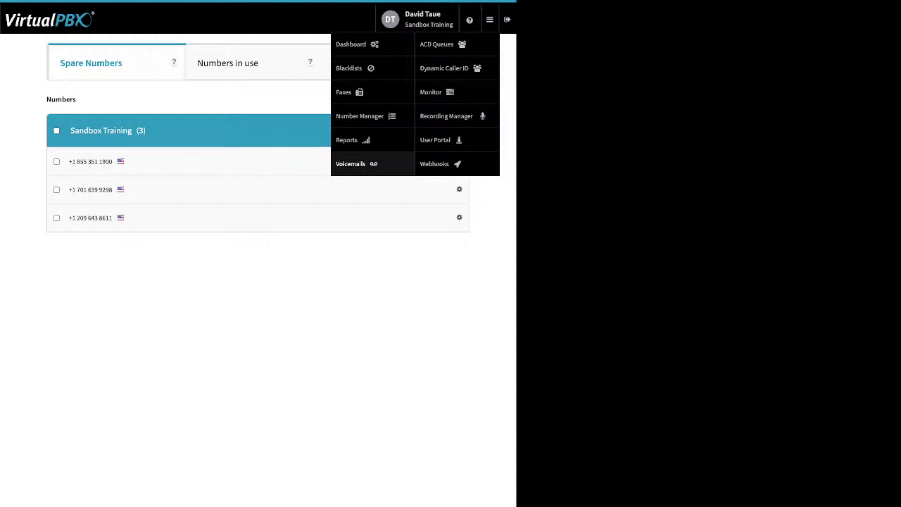
{"action": "left_click", "coordinate": [356, 164]}
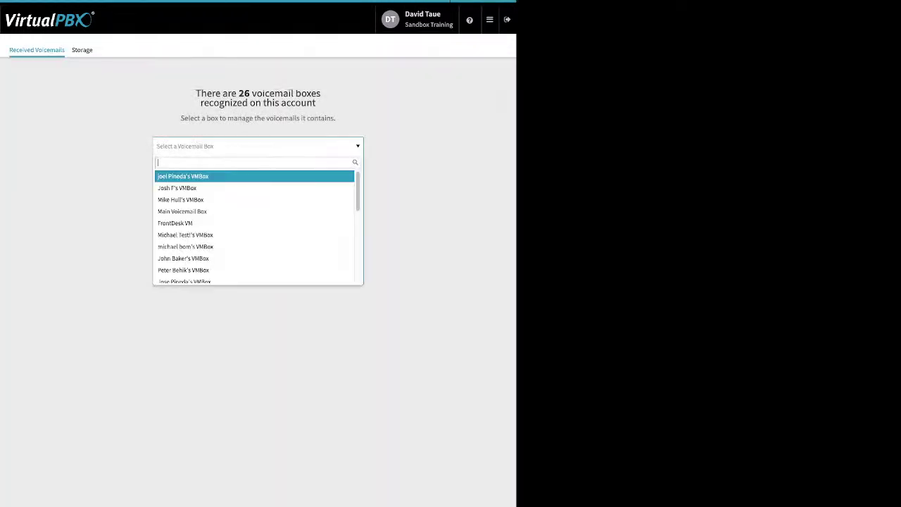
{"action": "type", "text": "da"}
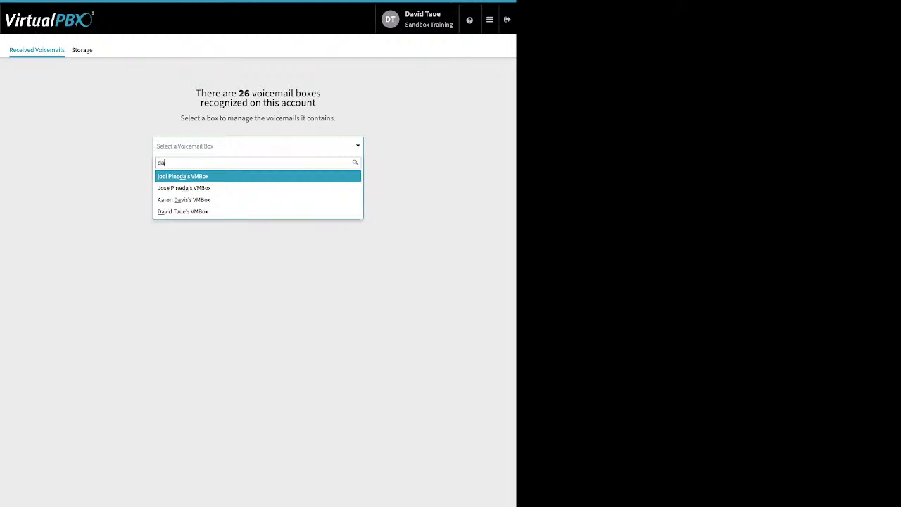
{"action": "key", "text": "Down"}
{"action": "key", "text": "Down"}
{"action": "key", "text": "Down"}
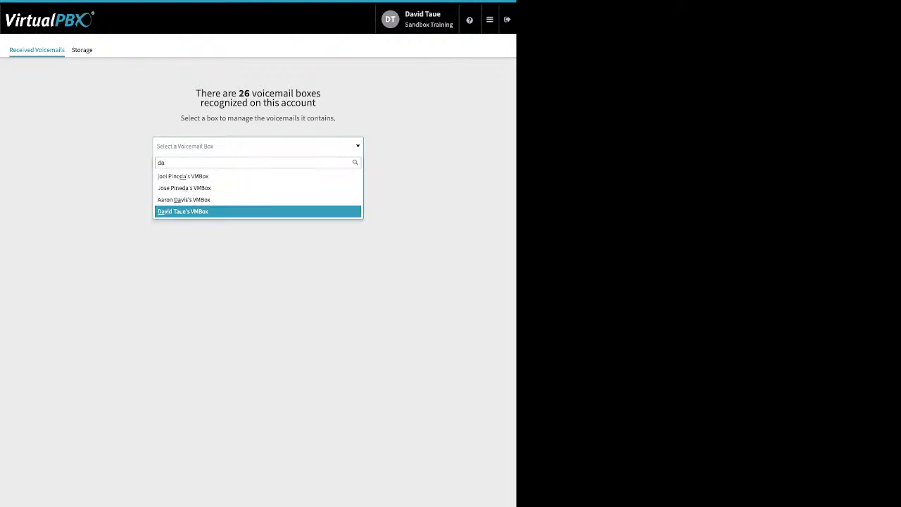
{"action": "key", "text": "Return"}
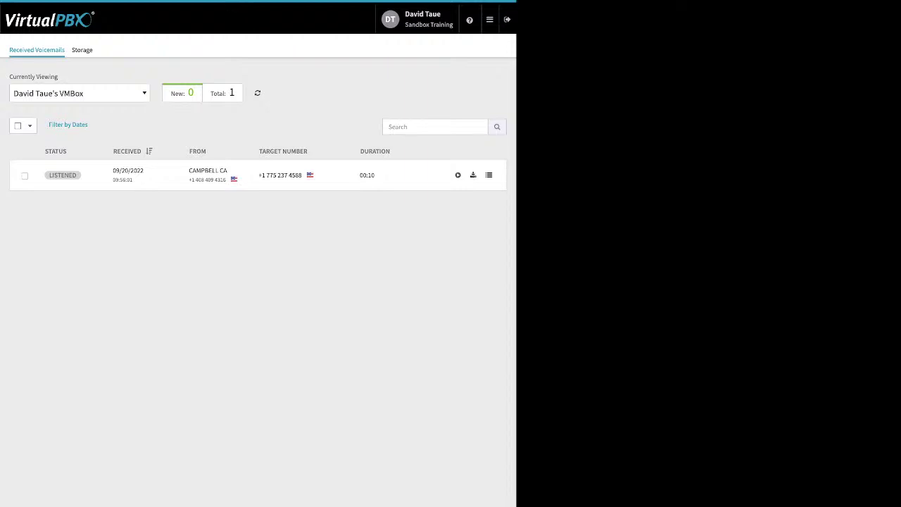
Mark the received voicemail as Listened and view the voicemail boxes it can be moved to without moving it.
{"action": "left_click", "coordinate": [25, 176]}
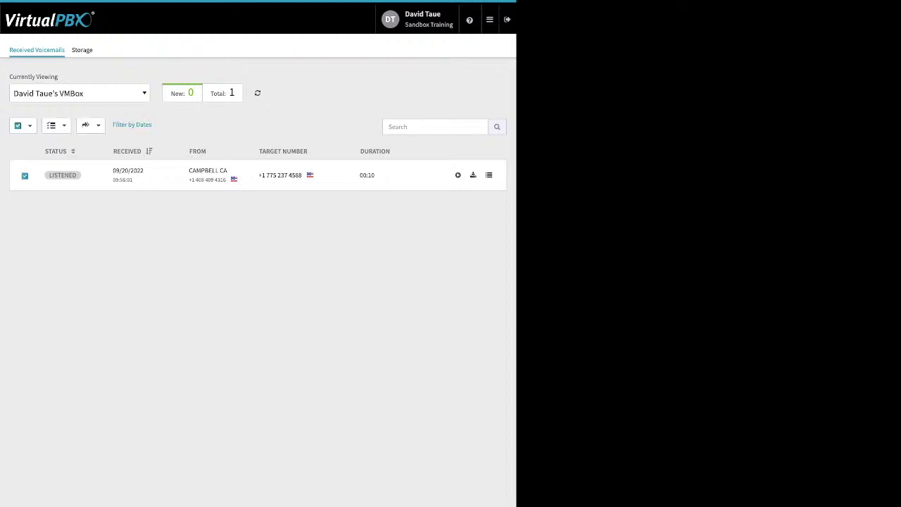
{"action": "left_click", "coordinate": [55, 125]}
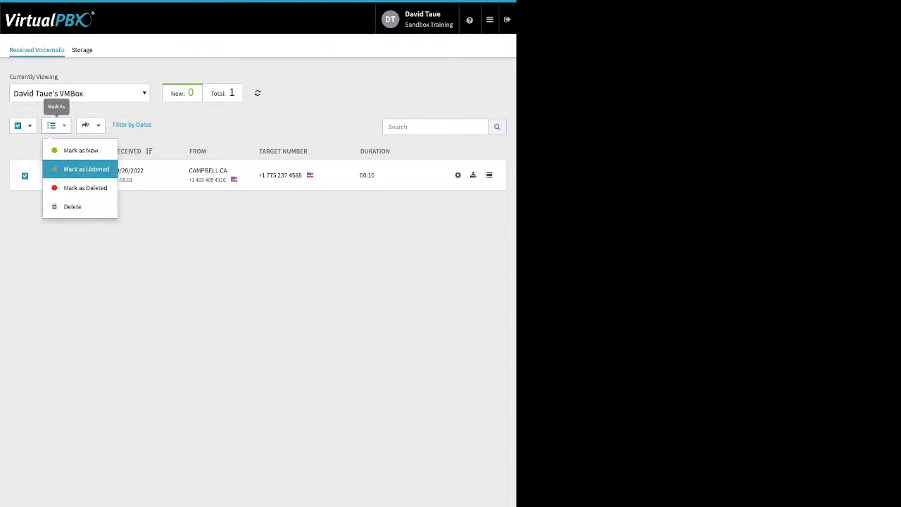
{"action": "left_click", "coordinate": [86, 169]}
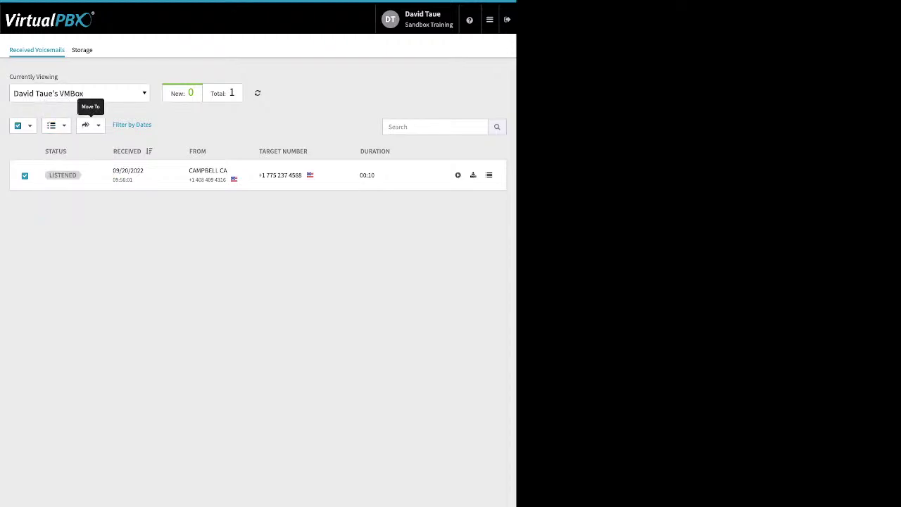
{"action": "left_click", "coordinate": [90, 124]}
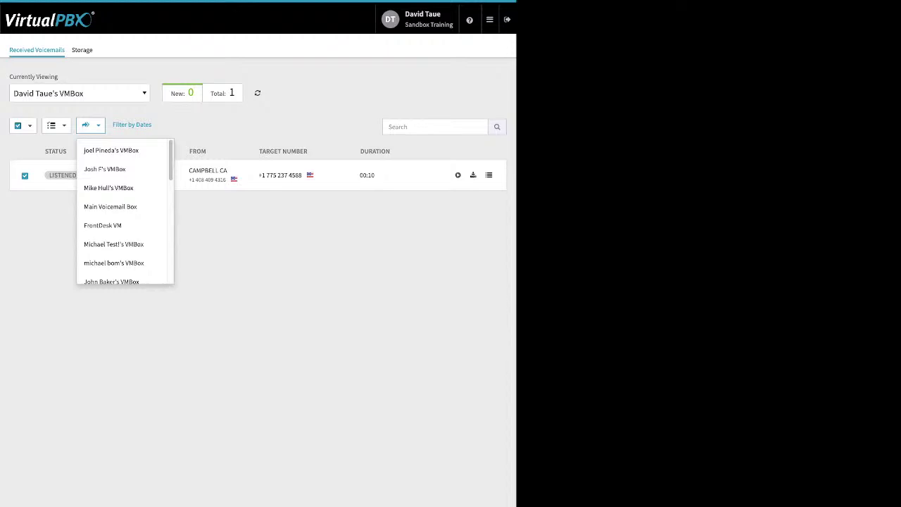
{"action": "key", "text": "Escape"}
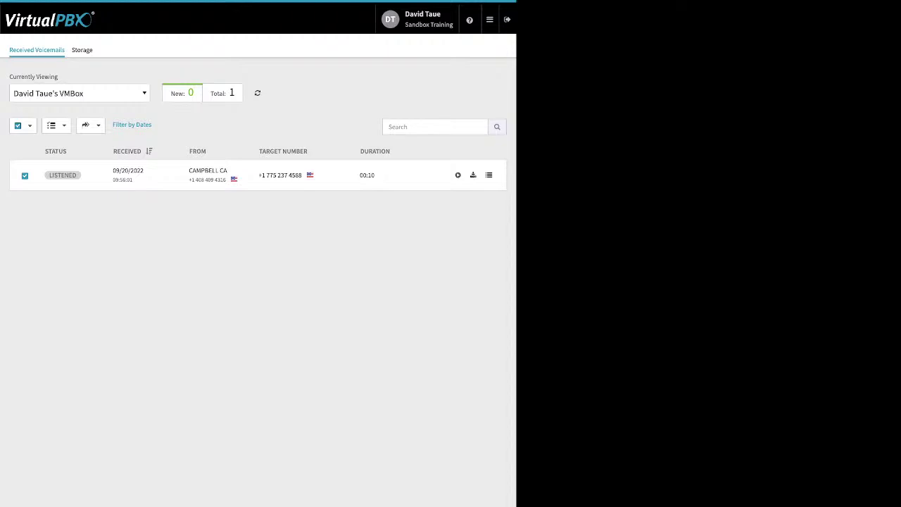
Open ACD Queues and bring up the settings of the My Support queue.
{"action": "left_click", "coordinate": [490, 19]}
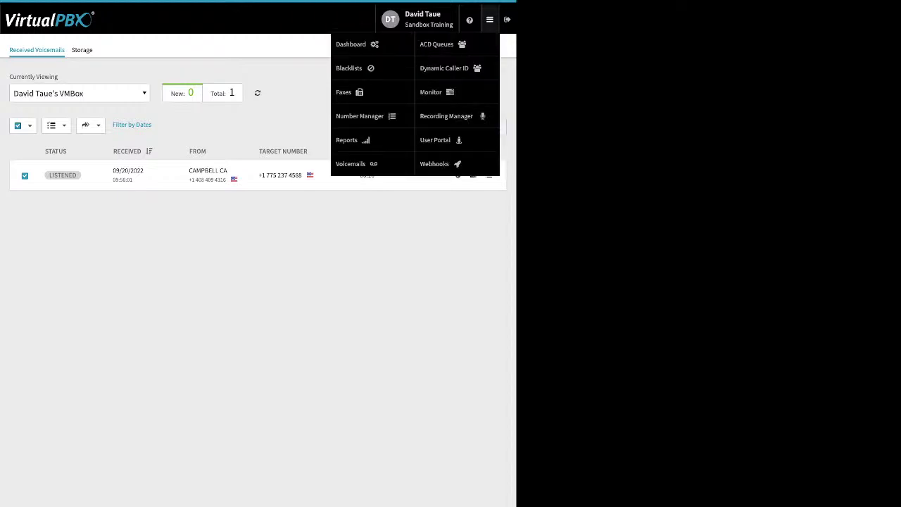
{"action": "left_click", "coordinate": [438, 43]}
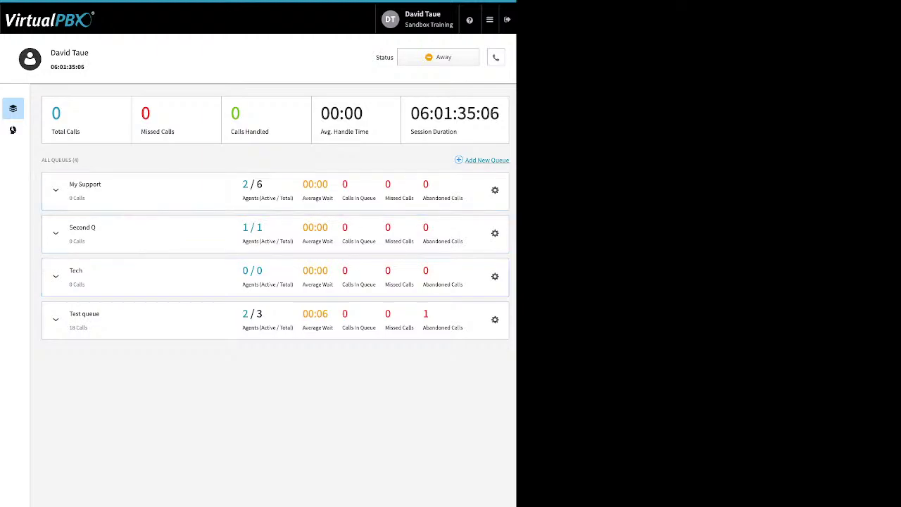
{"action": "left_click_drag", "start_coordinate": [493, 352], "coordinate": [479, 160]}
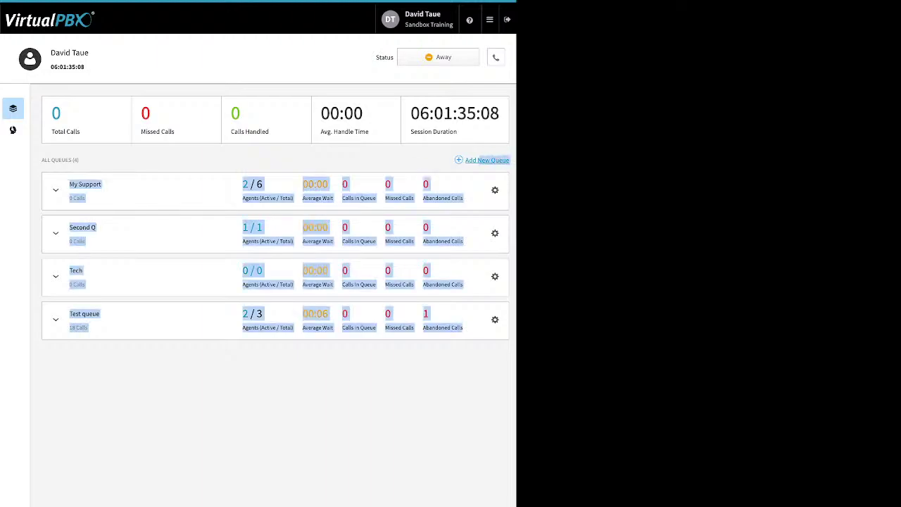
{"action": "left_click", "coordinate": [485, 160]}
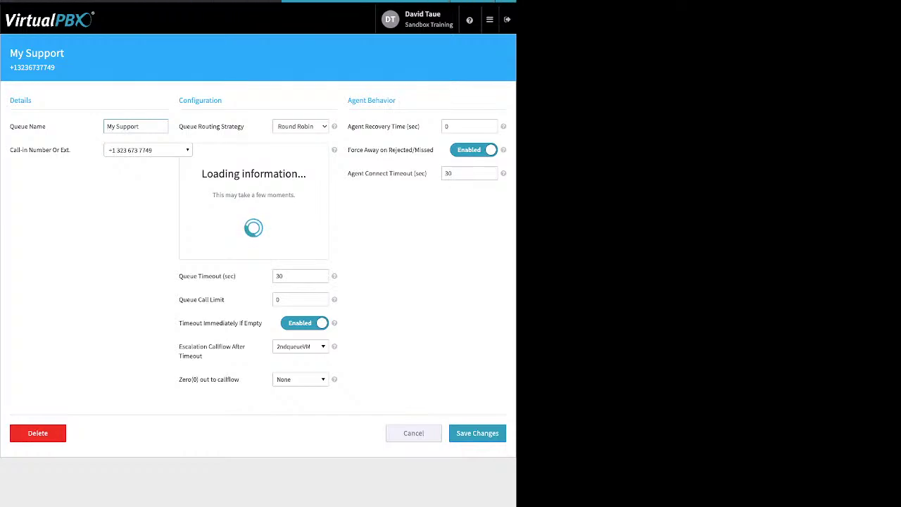
Review the My Support queue's name, call-in number, routing strategy and queue timeout, dismissing the audio file upload.
{"action": "left_click_drag", "start_coordinate": [47, 126], "coordinate": [22, 126]}
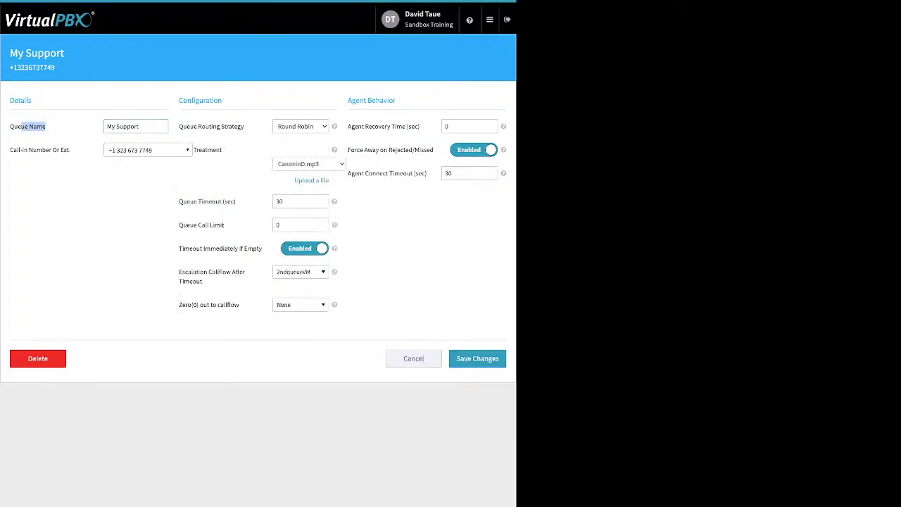
{"action": "left_click_drag", "start_coordinate": [70, 150], "coordinate": [17, 150]}
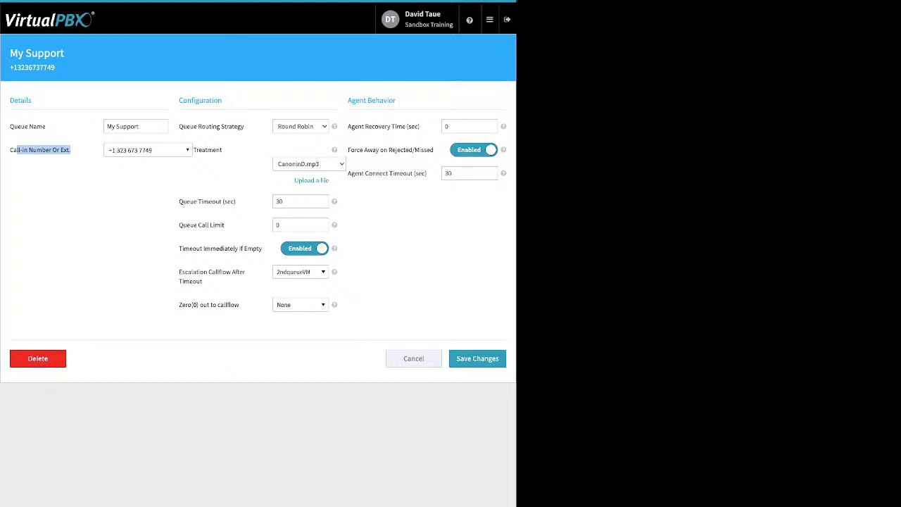
{"action": "left_click_drag", "start_coordinate": [244, 126], "coordinate": [179, 127]}
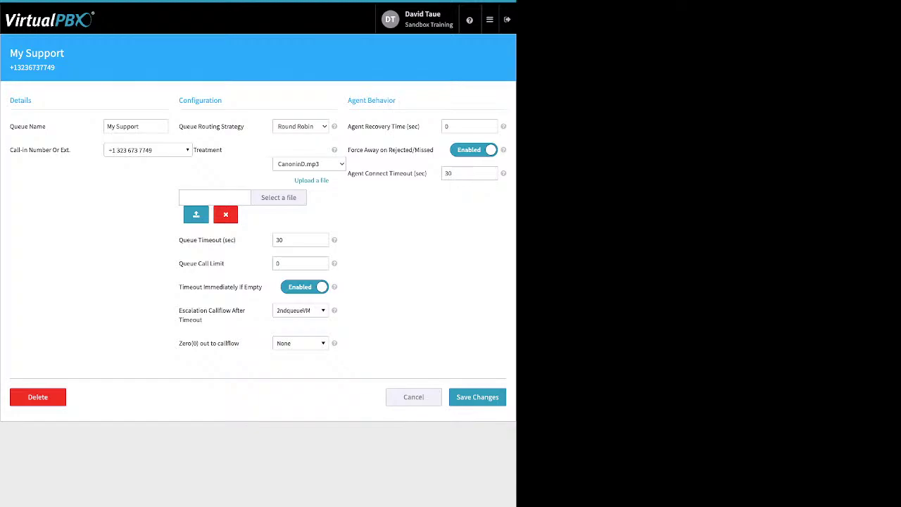
{"action": "left_click", "coordinate": [226, 214]}
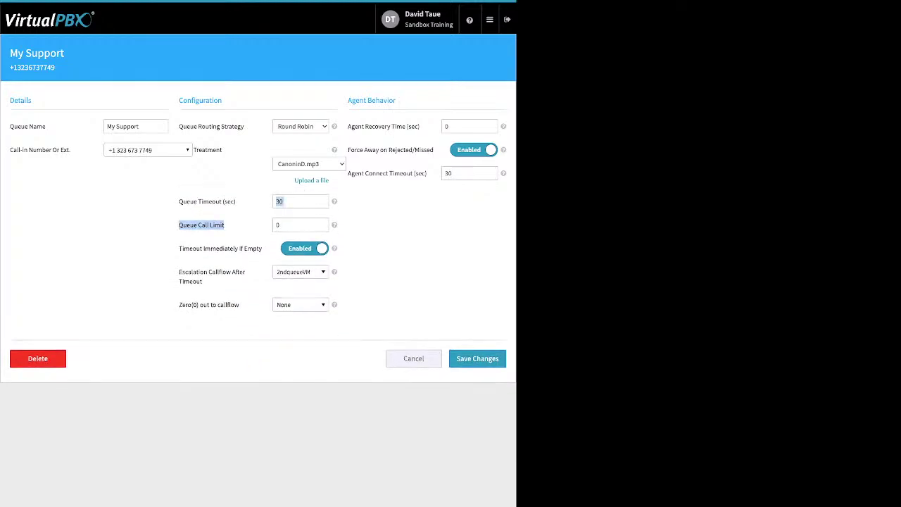
{"action": "left_click_drag", "start_coordinate": [236, 201], "coordinate": [186, 202]}
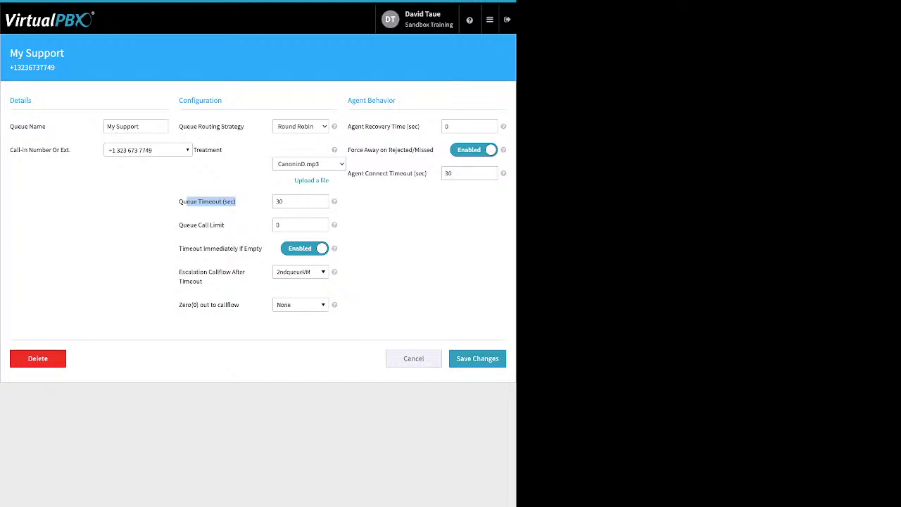
Set the My Support queue's call limit to 4.
{"action": "left_click_drag", "start_coordinate": [225, 225], "coordinate": [179, 224]}
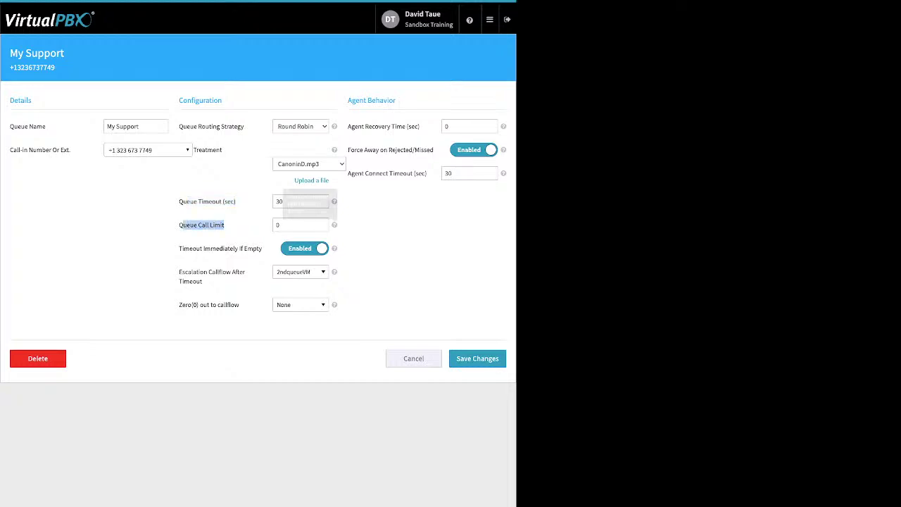
{"action": "left_click", "coordinate": [296, 224]}
{"action": "left_click", "coordinate": [290, 226]}
{"action": "key", "text": "ctrl+a"}
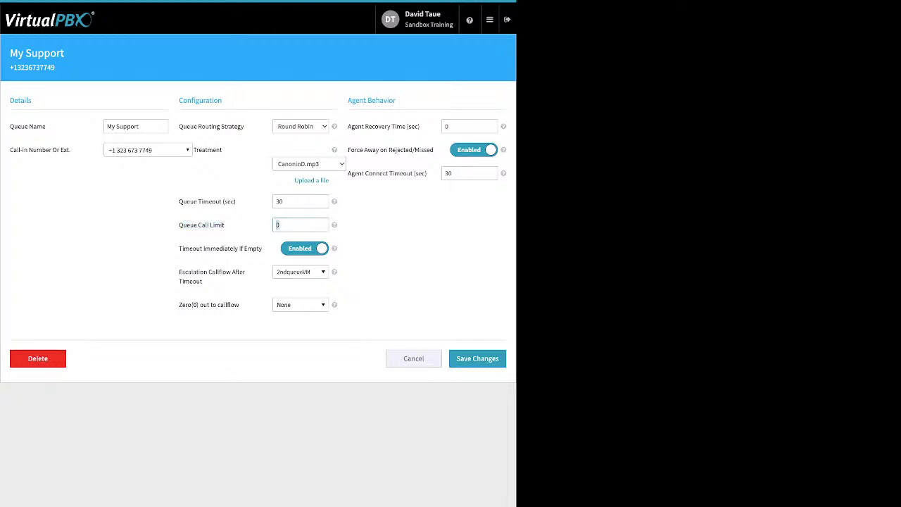
{"action": "type", "text": "4"}
Review the queue's timeout-if-empty setting and the callflows available for escalation after timeout and zero-out, keeping both selections.
{"action": "left_click_drag", "start_coordinate": [178, 248], "coordinate": [262, 248]}
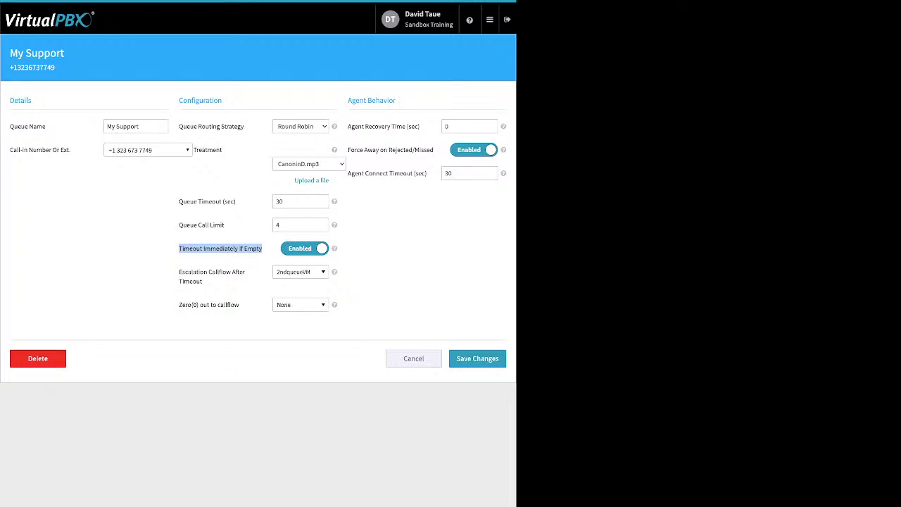
{"action": "left_click_drag", "start_coordinate": [179, 201], "coordinate": [221, 202]}
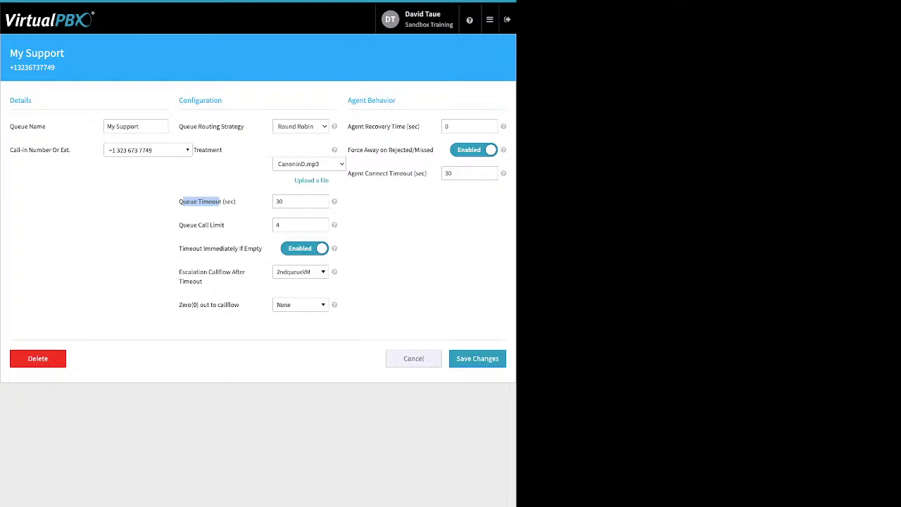
{"action": "left_click_drag", "start_coordinate": [204, 271], "coordinate": [184, 272]}
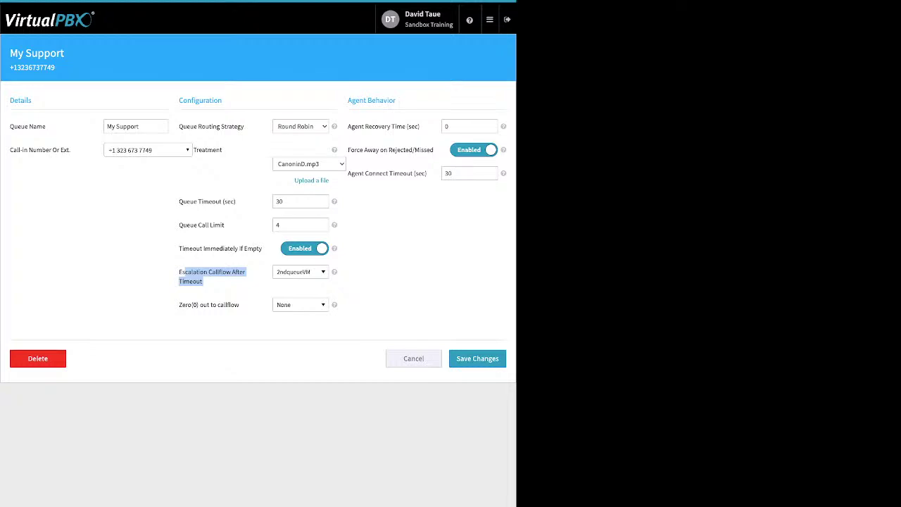
{"action": "left_click", "coordinate": [299, 272]}
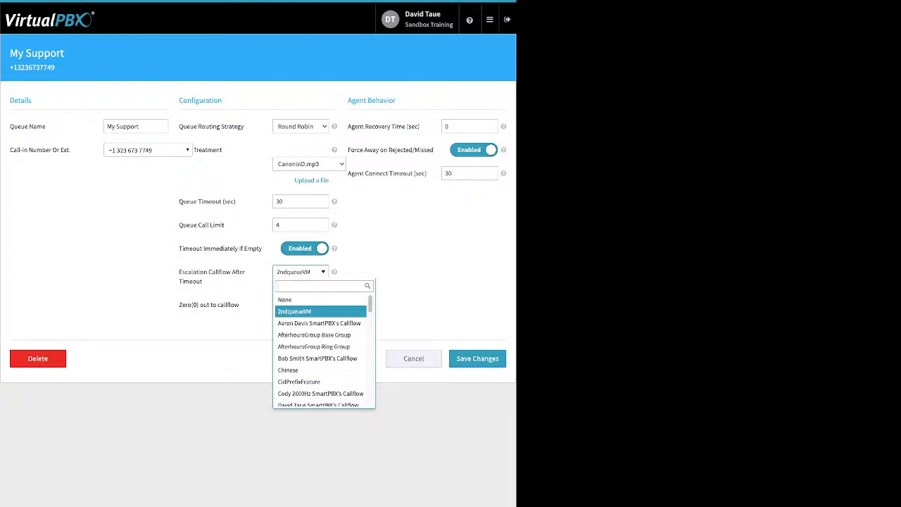
{"action": "key", "text": "Escape"}
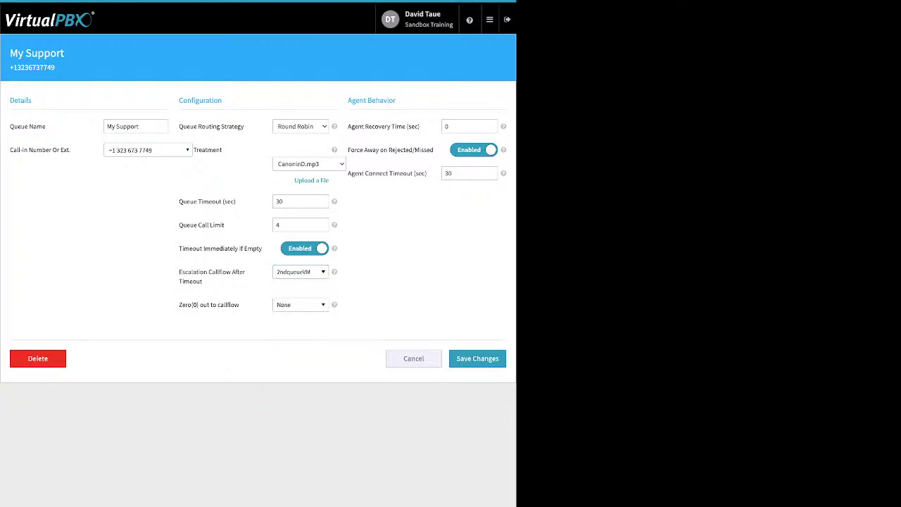
{"action": "left_click_drag", "start_coordinate": [240, 304], "coordinate": [179, 305]}
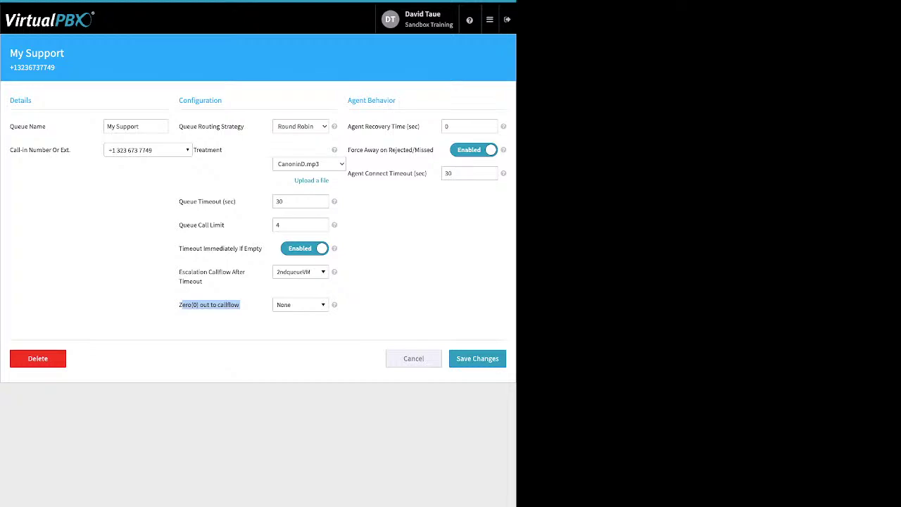
{"action": "left_click", "coordinate": [300, 304]}
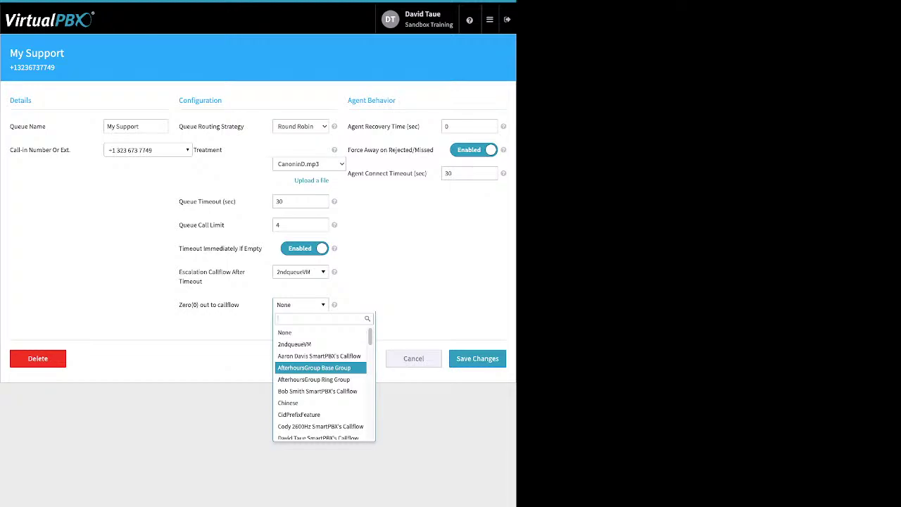
{"action": "key", "text": "Escape"}
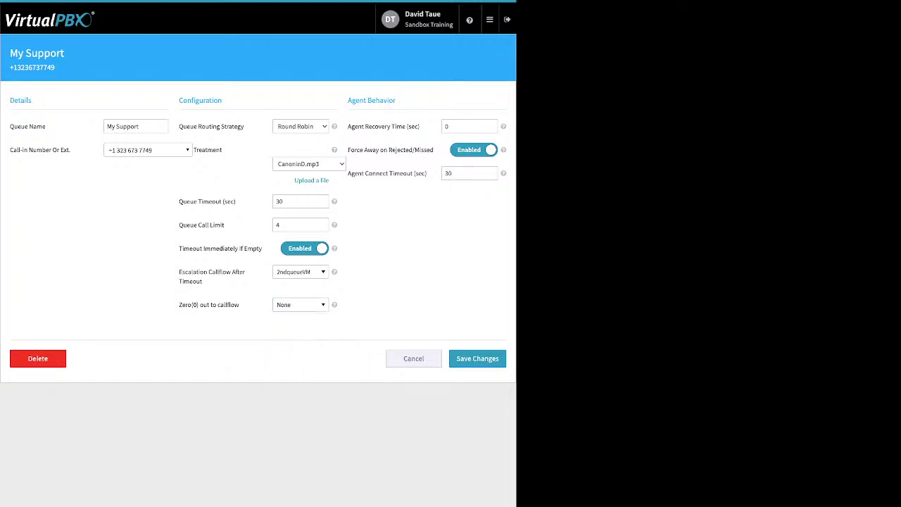
Review the agent recovery time, force-away and connect timeout settings, and leave the My Support queue settings without saving.
{"action": "left_click_drag", "start_coordinate": [420, 127], "coordinate": [364, 127]}
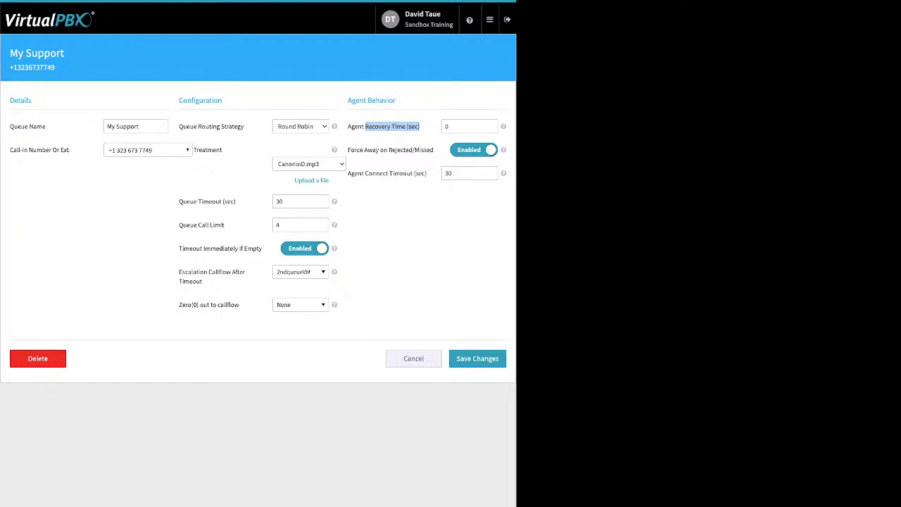
{"action": "left_click_drag", "start_coordinate": [347, 150], "coordinate": [415, 150]}
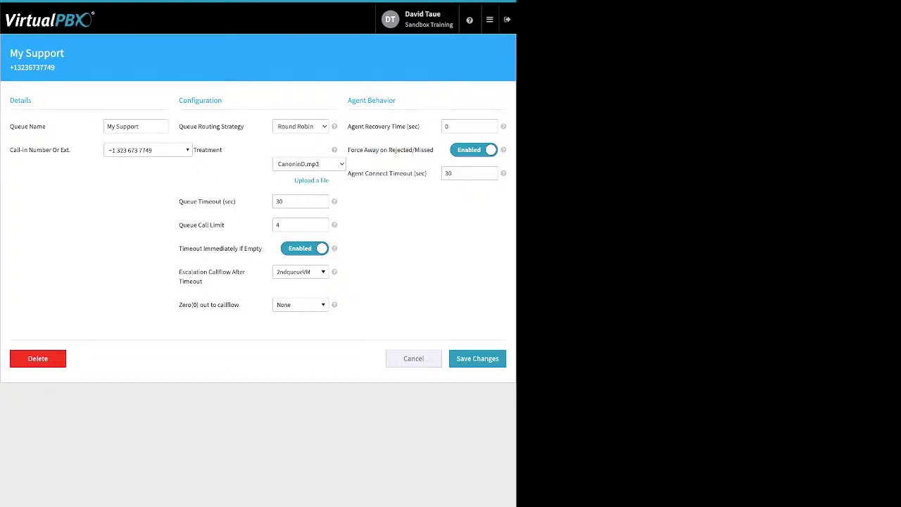
{"action": "left_click_drag", "start_coordinate": [426, 173], "coordinate": [355, 173]}
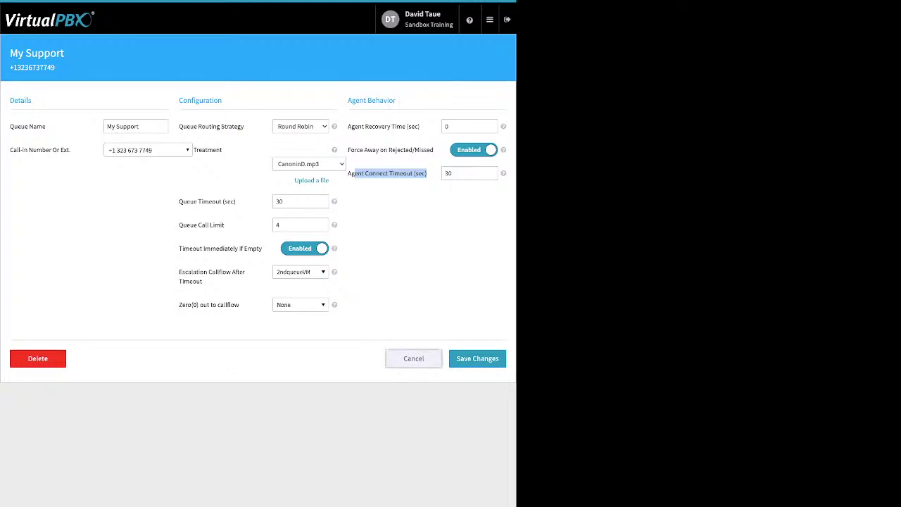
{"action": "left_click", "coordinate": [413, 359]}
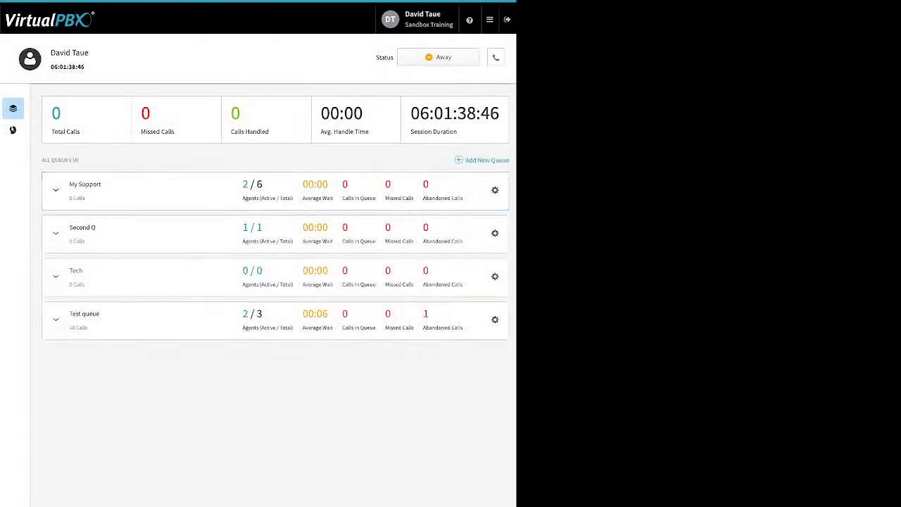
Add the first available system user to the call center members and return to the queue list.
{"action": "left_click", "coordinate": [12, 129]}
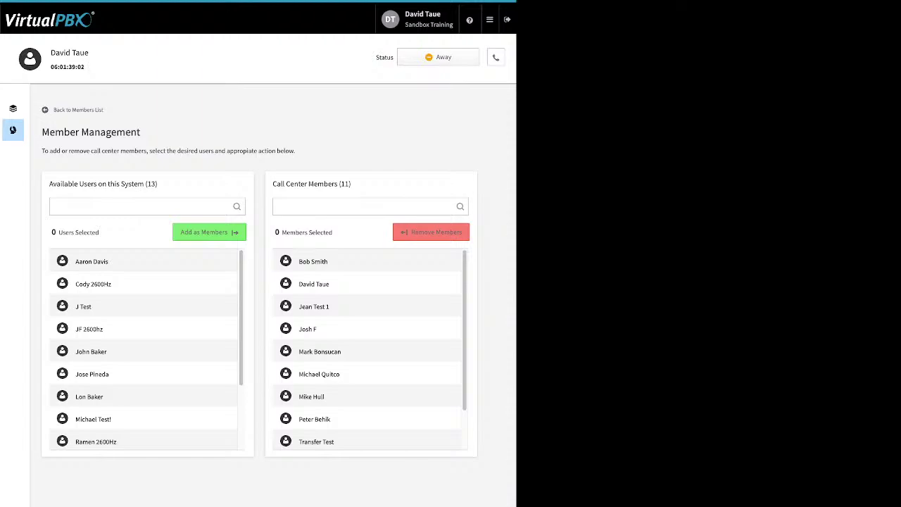
{"action": "left_click", "coordinate": [141, 261]}
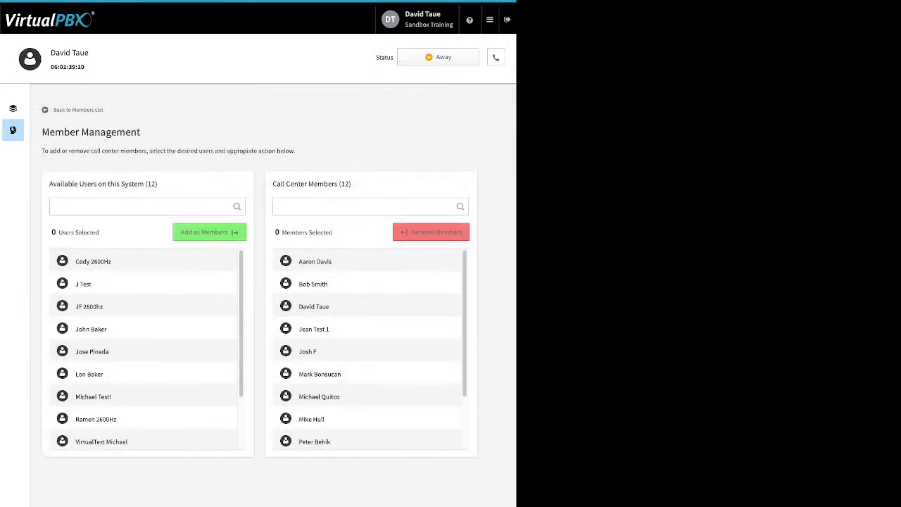
{"action": "left_click", "coordinate": [12, 108]}
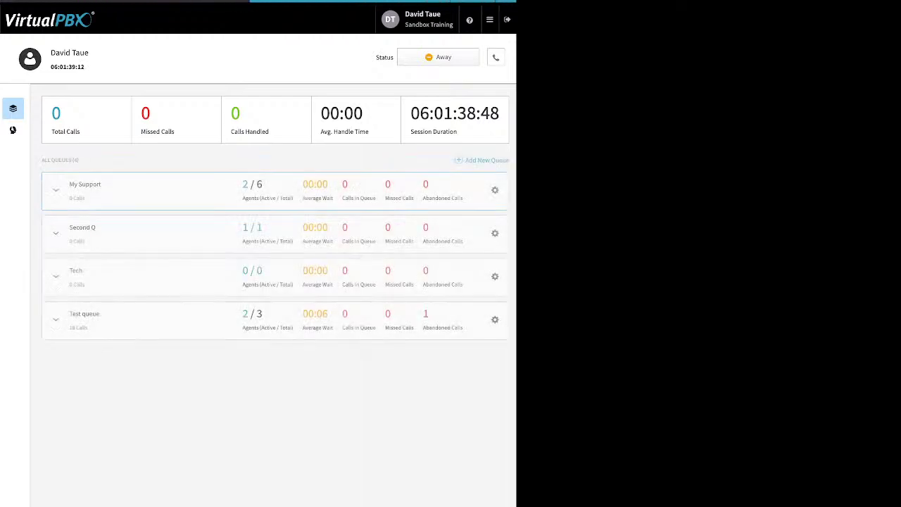
Assign the newly added call center member as an agent of the My Support queue and go through its manager assignment.
{"action": "left_click", "coordinate": [56, 189]}
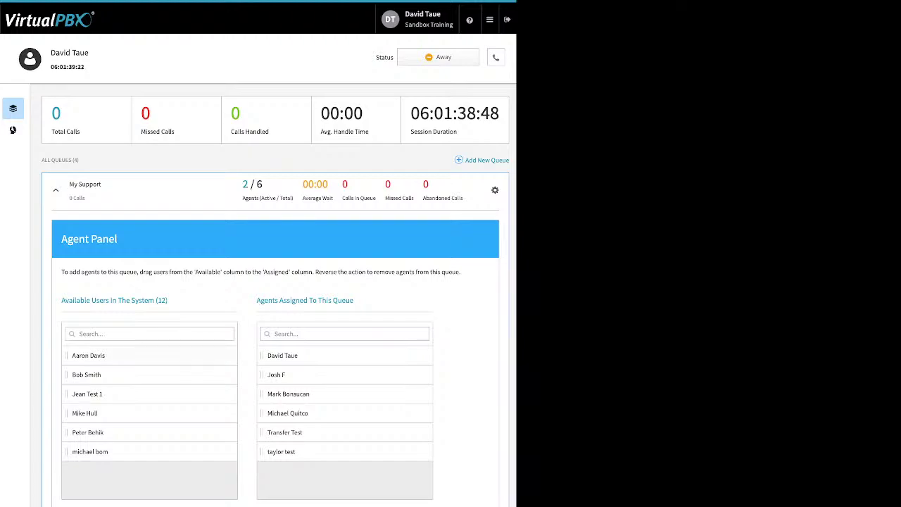
{"action": "left_click_drag", "start_coordinate": [88, 355], "coordinate": [310, 375]}
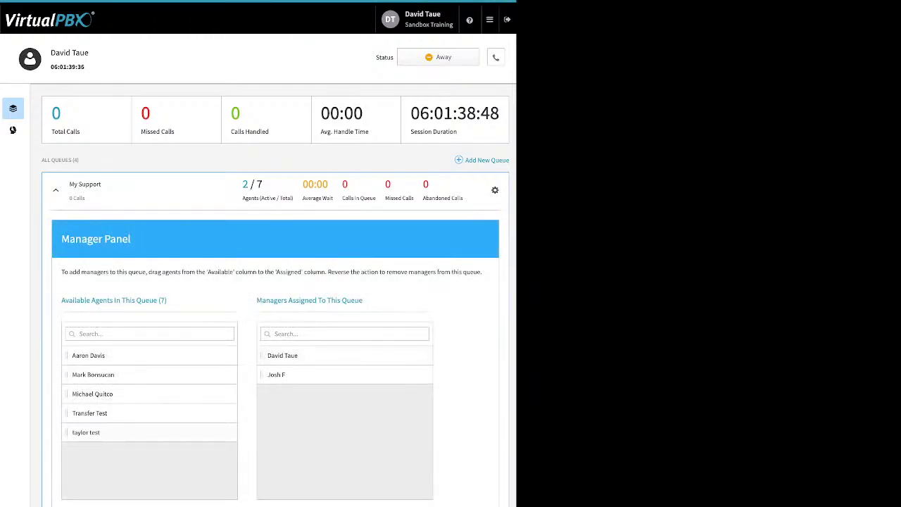
{"action": "left_click_drag", "start_coordinate": [86, 433], "coordinate": [281, 375]}
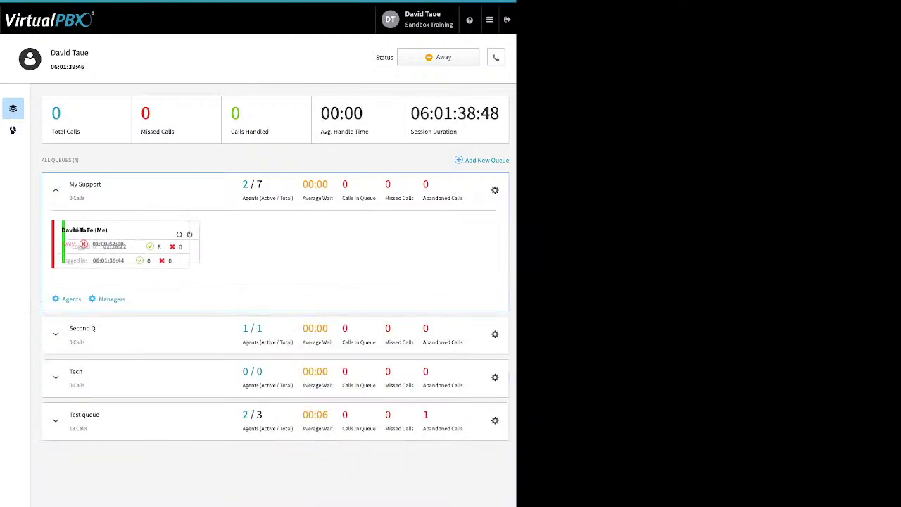
{"action": "left_click", "coordinate": [489, 19]}
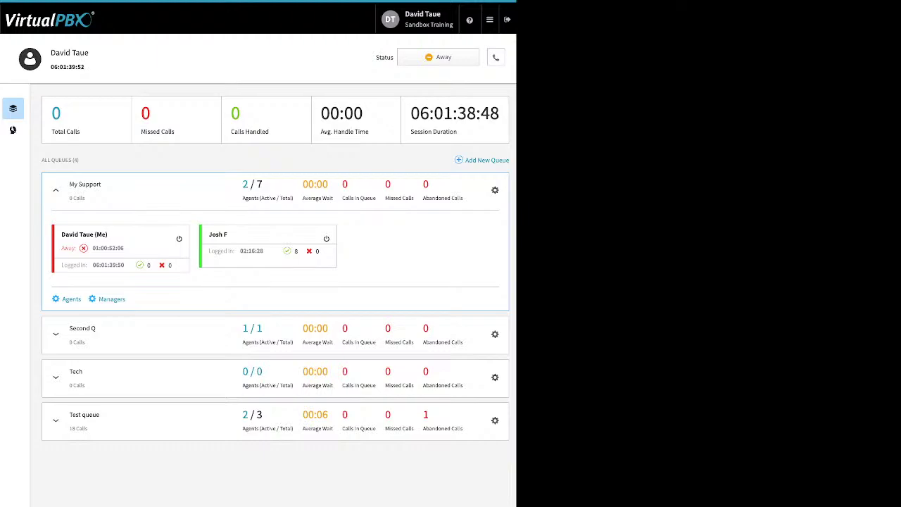
End the current agent session and begin a new one.
{"action": "left_click", "coordinate": [438, 57]}
{"action": "left_click", "coordinate": [431, 100]}
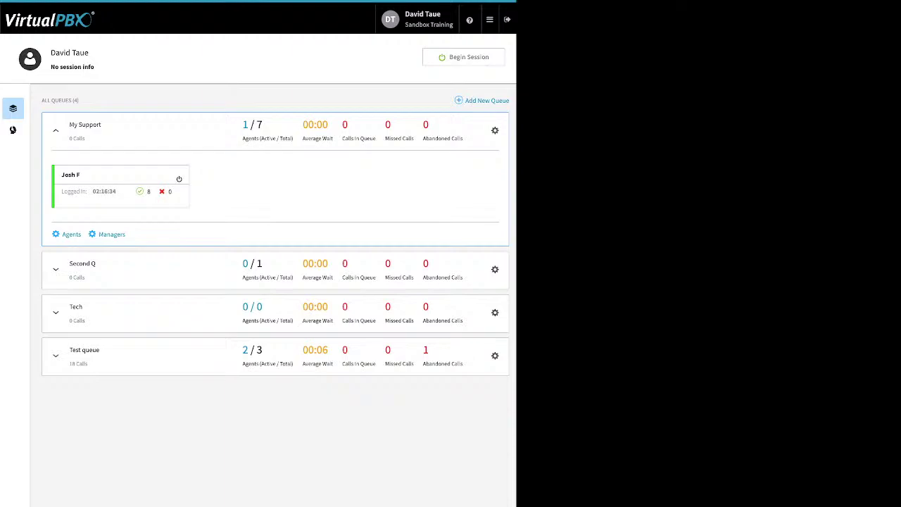
{"action": "left_click", "coordinate": [465, 57]}
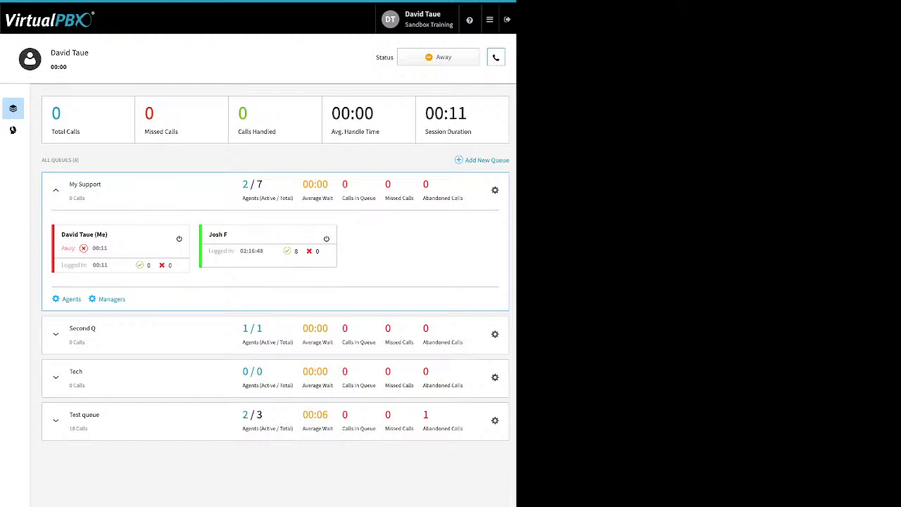
Set the default answering device to dtwebphone and mark the agent as ready in all queues.
{"action": "left_click", "coordinate": [495, 57]}
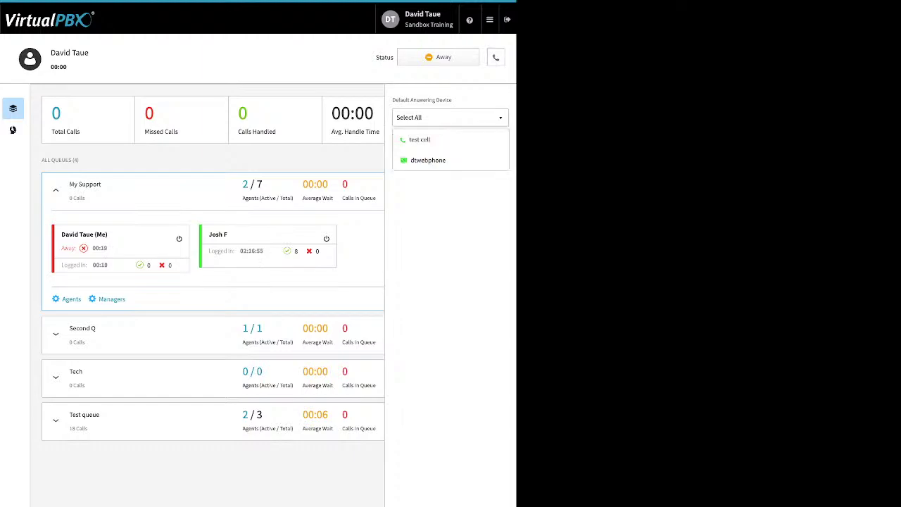
{"action": "left_click", "coordinate": [428, 159]}
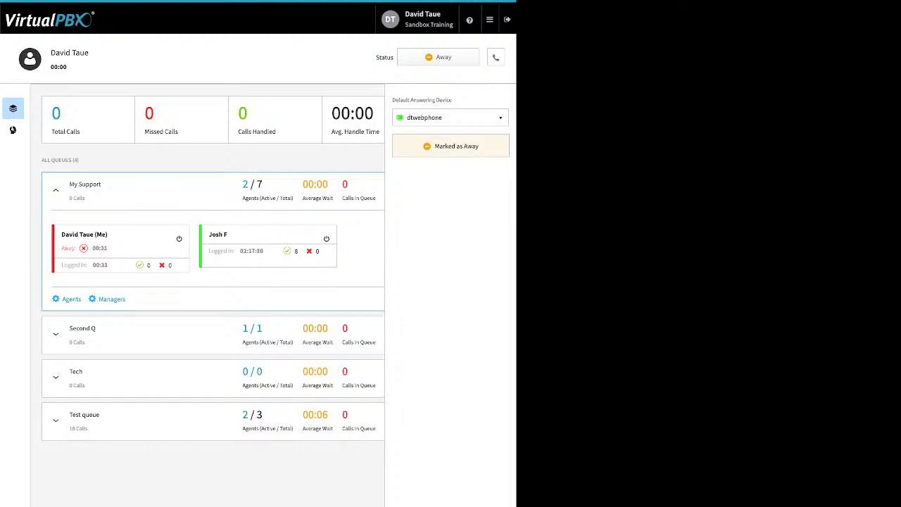
{"action": "left_click", "coordinate": [495, 57]}
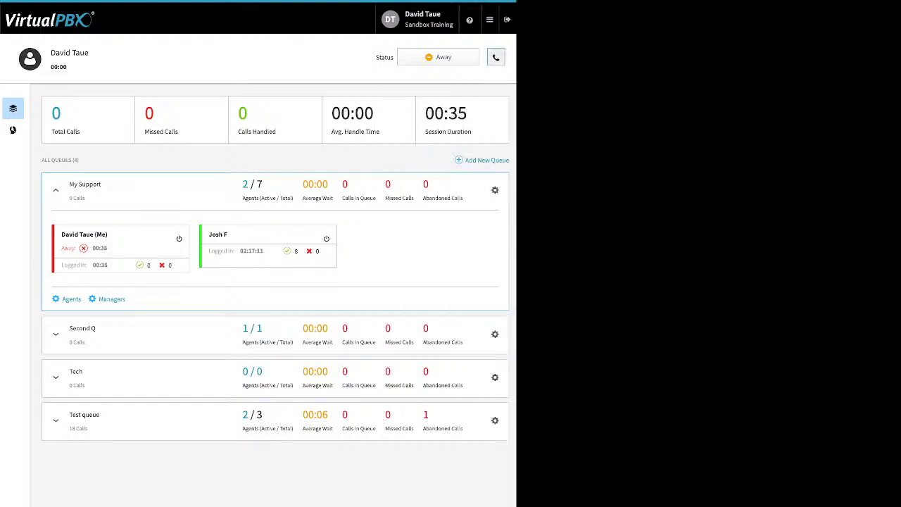
{"action": "left_click", "coordinate": [438, 57]}
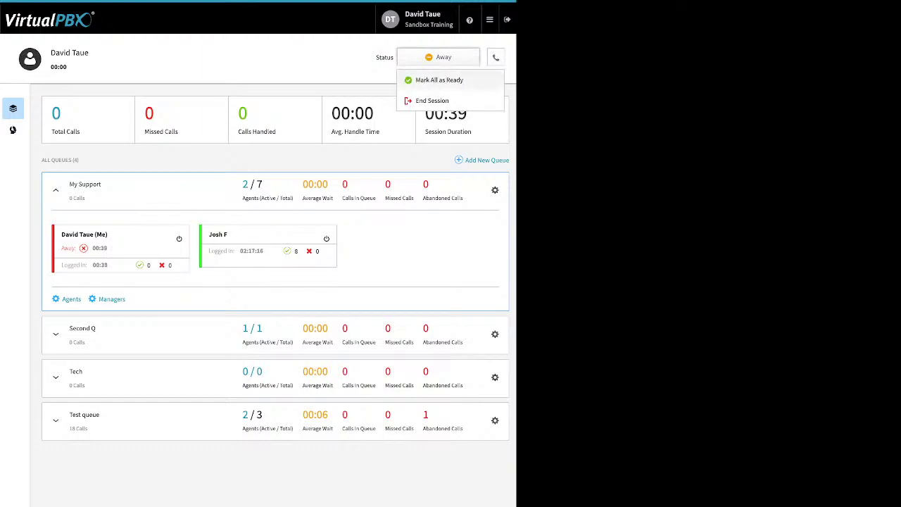
{"action": "left_click", "coordinate": [439, 79]}
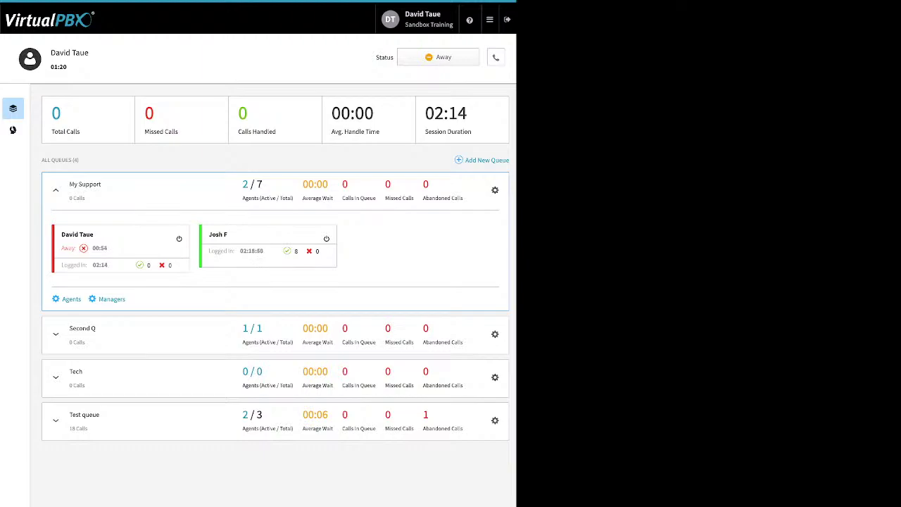
Open Dynamic Caller ID and review the 408 rule's displayed number and area code match.
{"action": "left_click", "coordinate": [489, 19]}
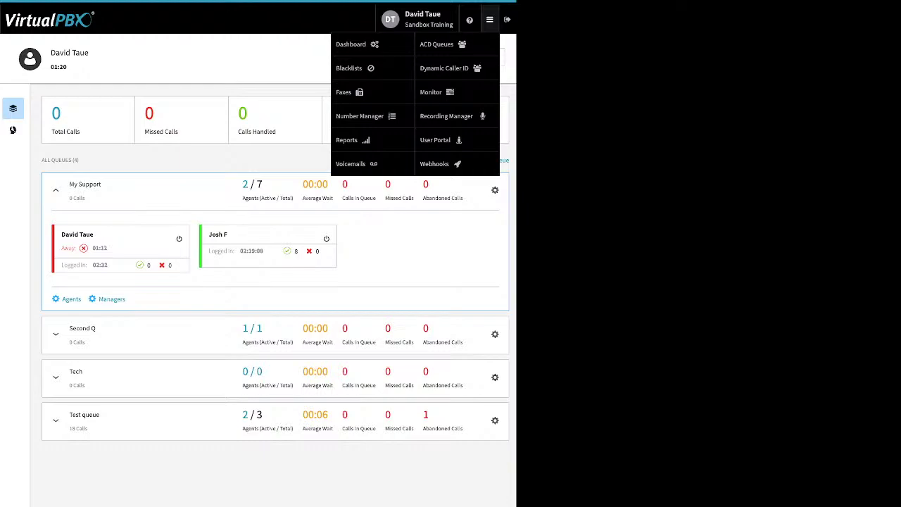
{"action": "left_click", "coordinate": [445, 68]}
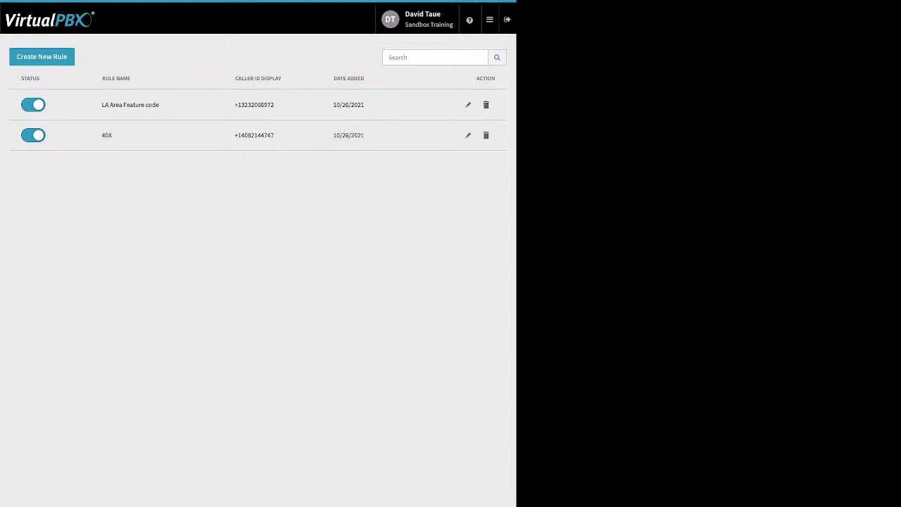
{"action": "left_click", "coordinate": [468, 135]}
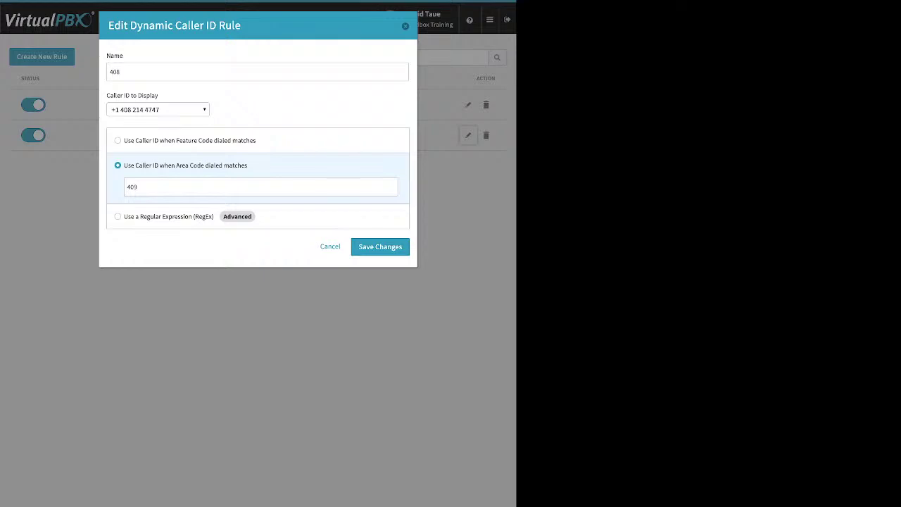
{"action": "key", "text": "ctrl+a"}
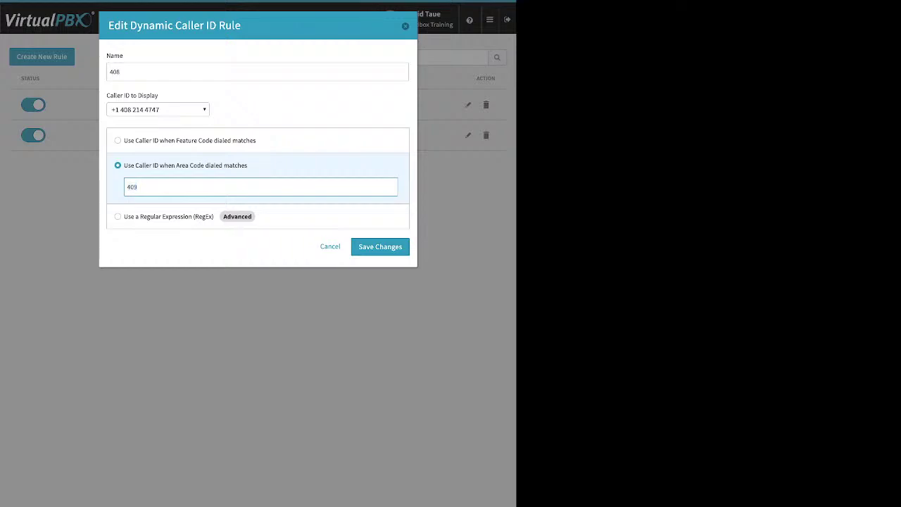
{"action": "left_click", "coordinate": [380, 246]}
Review the LA Area Feature code rule's displayed number and the feature code that triggers it, closing the rule when done.
{"action": "left_click", "coordinate": [468, 104]}
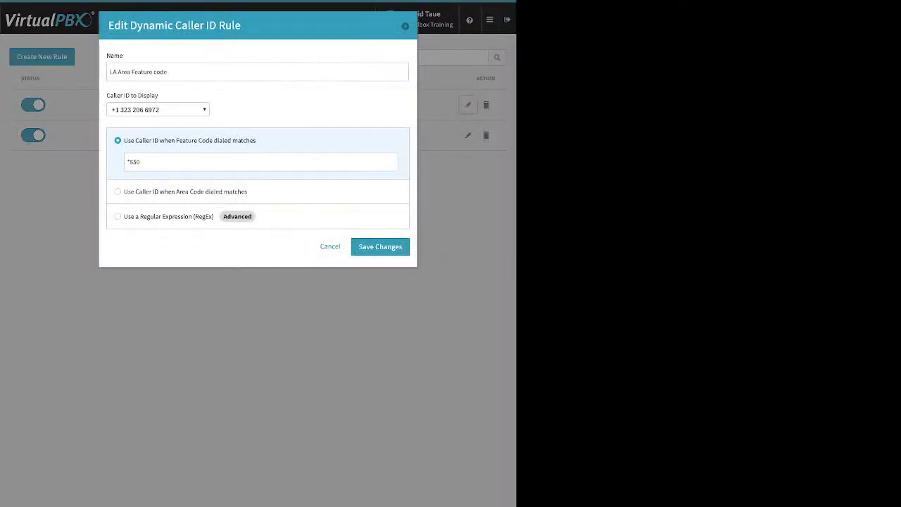
{"action": "left_click_drag", "start_coordinate": [141, 162], "coordinate": [125, 162]}
{"action": "left_click", "coordinate": [141, 162]}
{"action": "left_click", "coordinate": [380, 246]}
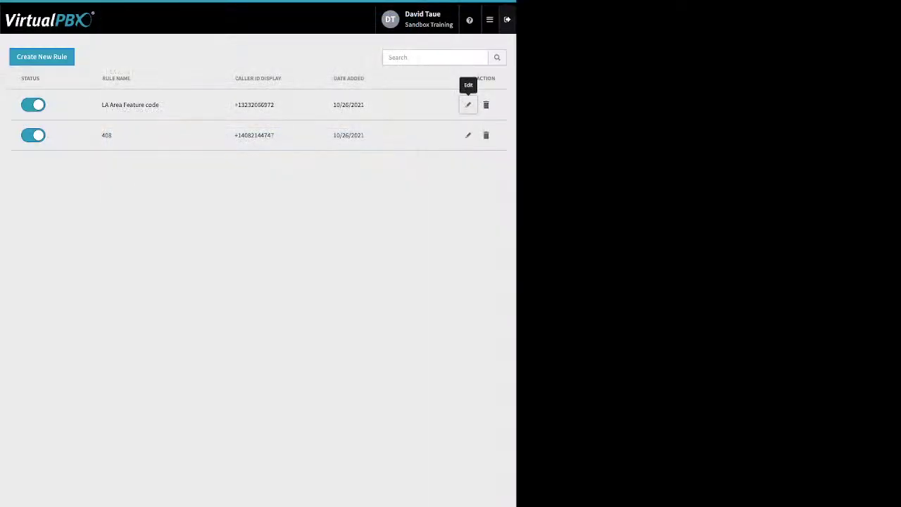
Open Monitor and filter the employee list to those who are Available.
{"action": "left_click", "coordinate": [489, 19]}
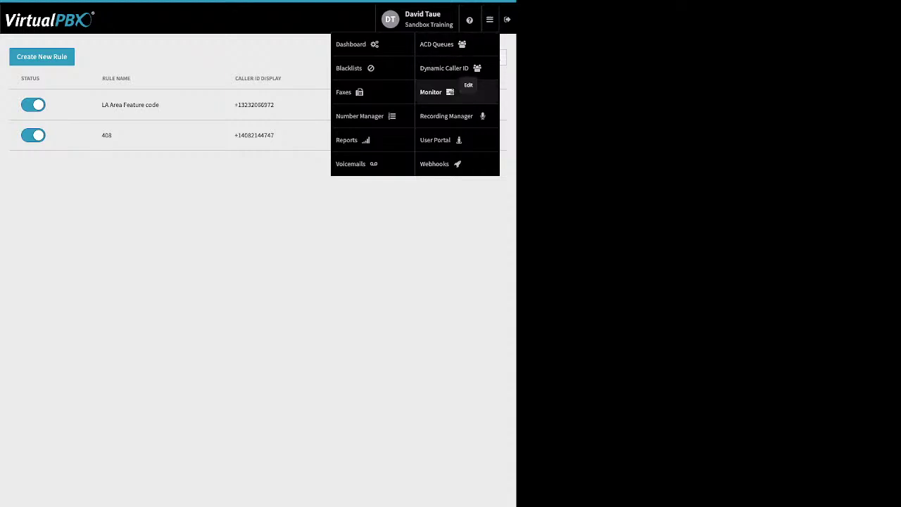
{"action": "left_click", "coordinate": [431, 92]}
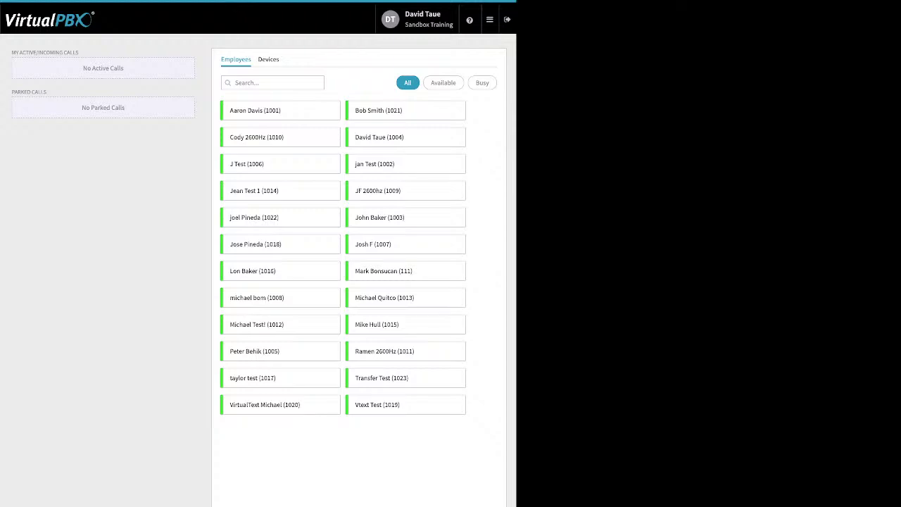
{"action": "left_click", "coordinate": [442, 82]}
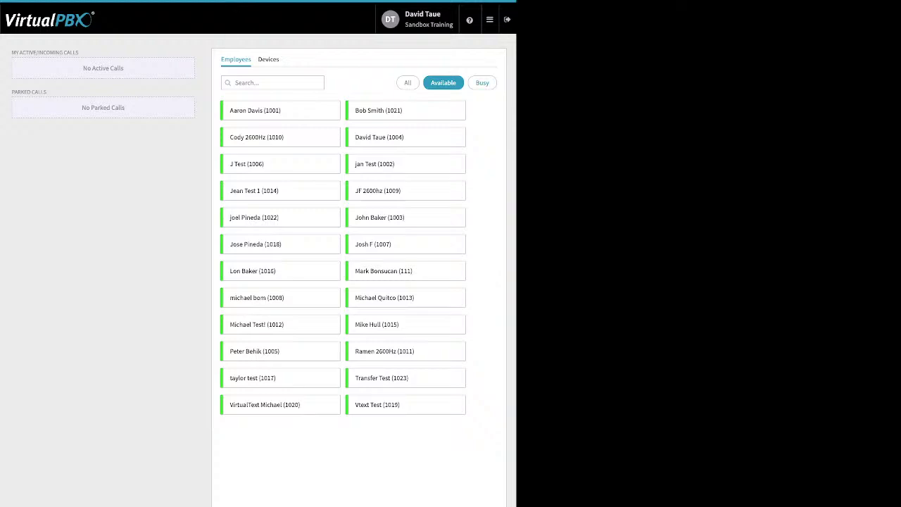
Review Monitor's Busy and All employee filters and the device list, returning to employees to examine the active and parked calls areas.
{"action": "left_click", "coordinate": [482, 83]}
{"action": "left_click", "coordinate": [408, 83]}
{"action": "left_click", "coordinate": [268, 59]}
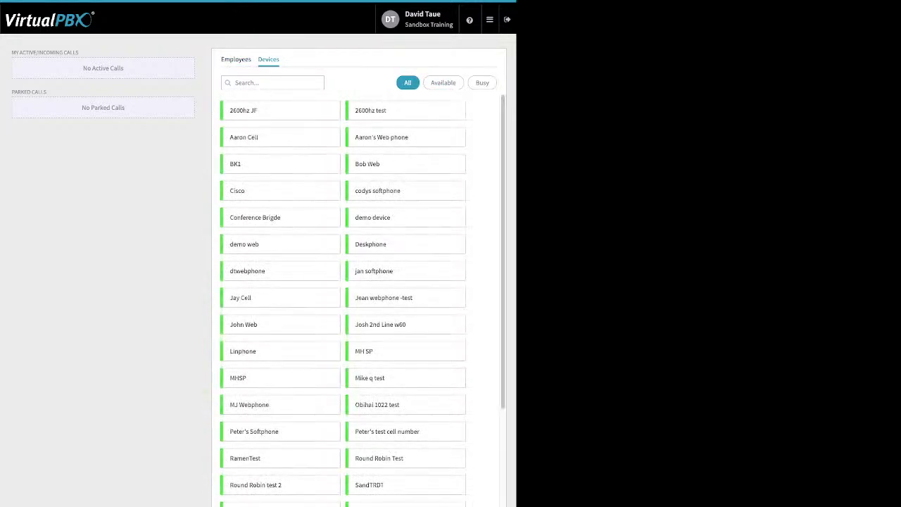
{"action": "left_click", "coordinate": [236, 59]}
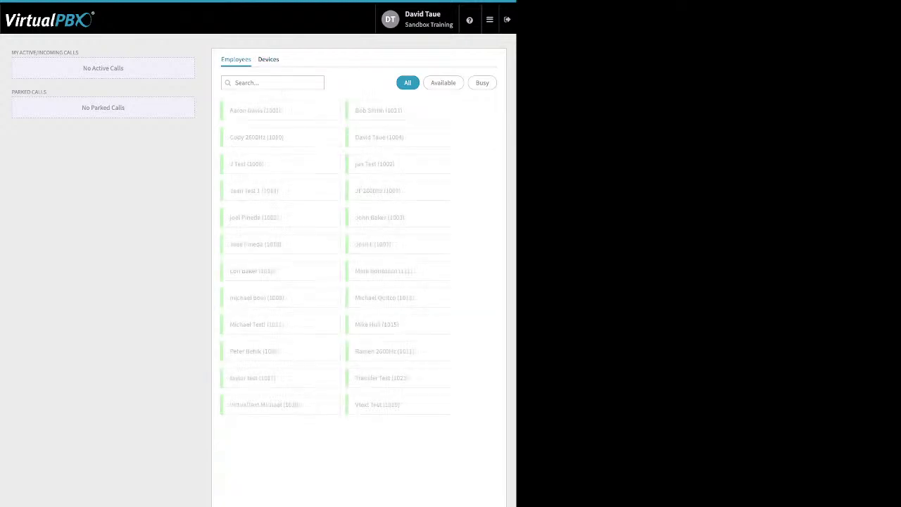
{"action": "left_click_drag", "start_coordinate": [126, 112], "coordinate": [11, 52]}
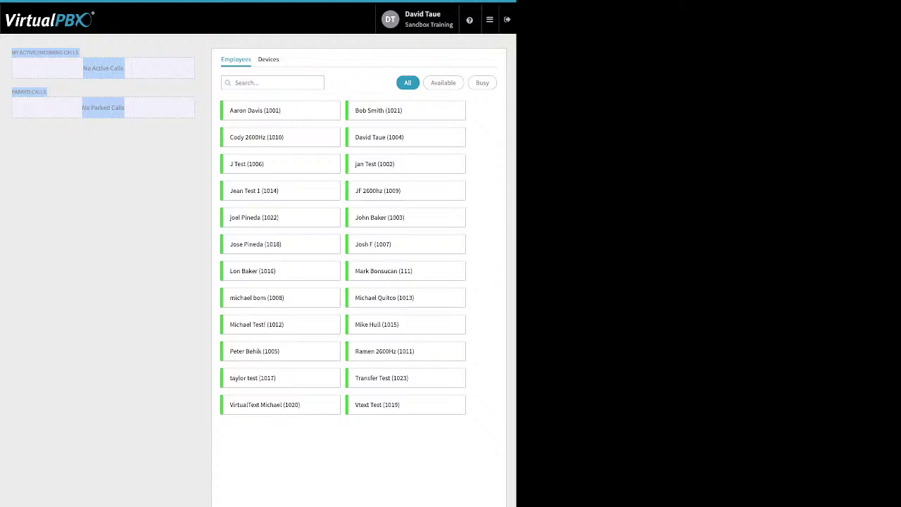
Open Webhooks and start a new webhook to examine its name, trigger event, request and grouping options.
{"action": "left_click", "coordinate": [489, 19]}
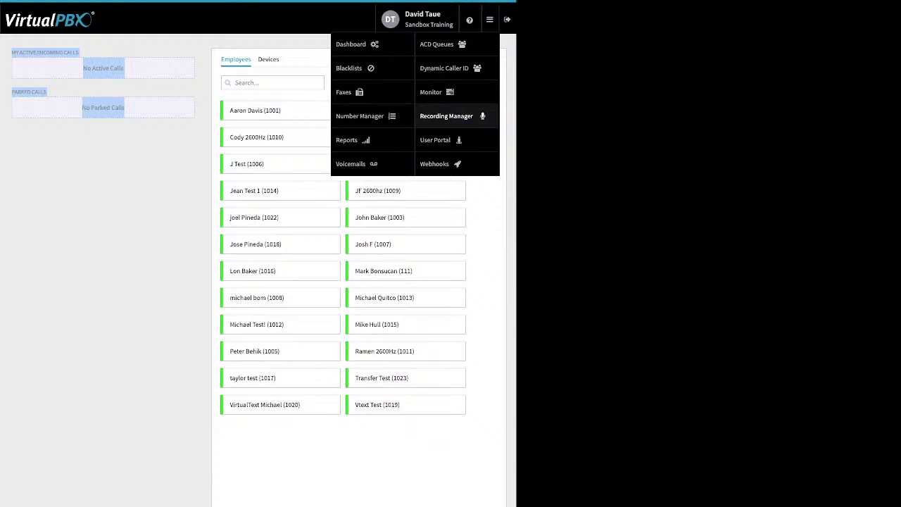
{"action": "left_click", "coordinate": [436, 163]}
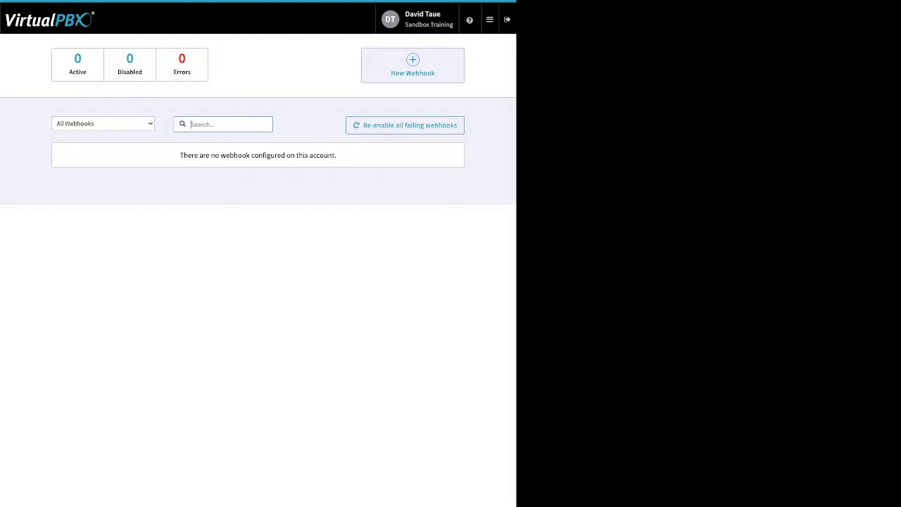
{"action": "left_click", "coordinate": [412, 65]}
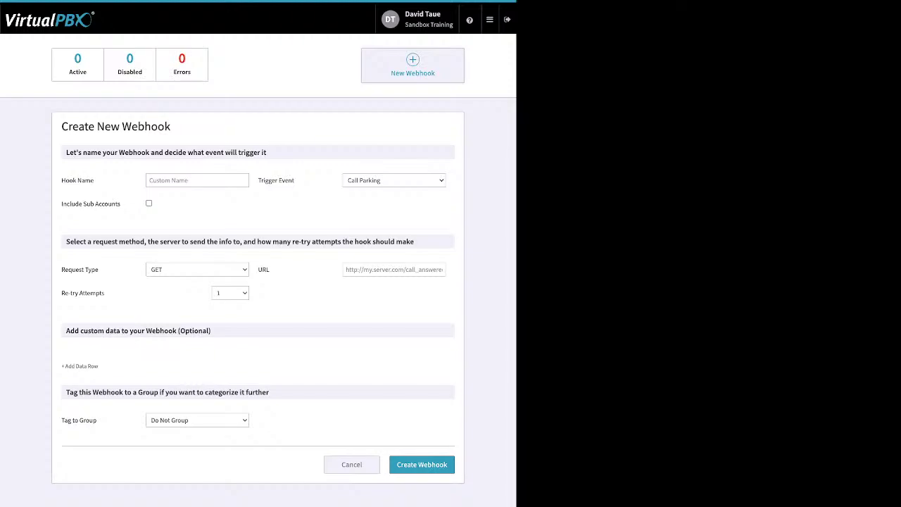
Open the User Portal and select all voicemails to examine the options for marking their status.
{"action": "left_click", "coordinate": [490, 19]}
{"action": "left_click", "coordinate": [436, 140]}
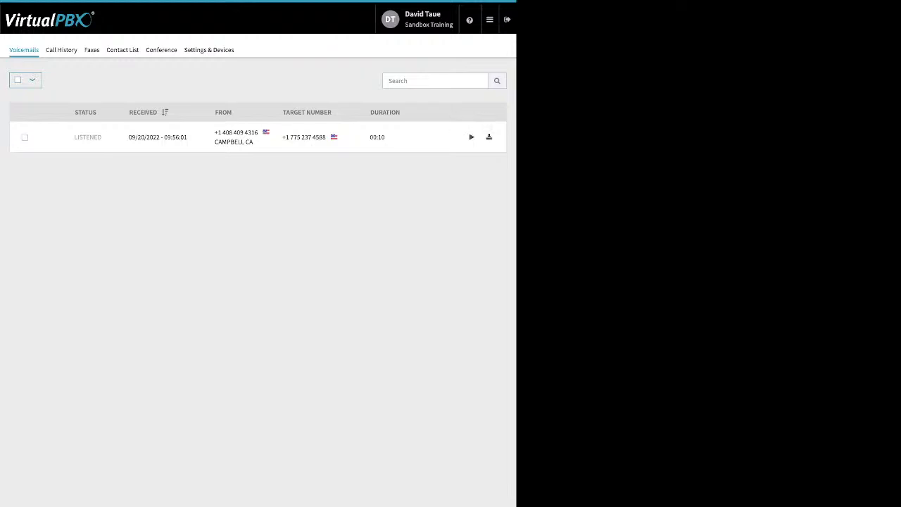
{"action": "left_click", "coordinate": [18, 80]}
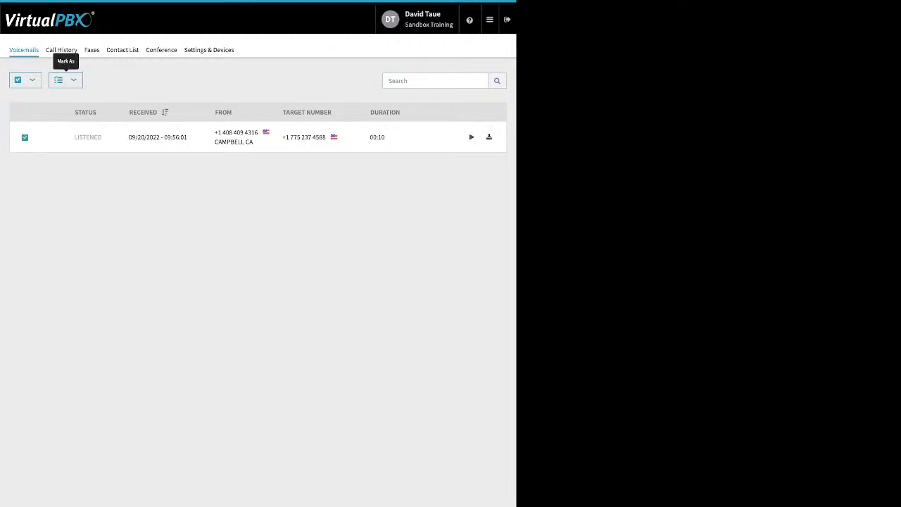
{"action": "left_click", "coordinate": [65, 79]}
{"action": "left_click", "coordinate": [79, 123]}
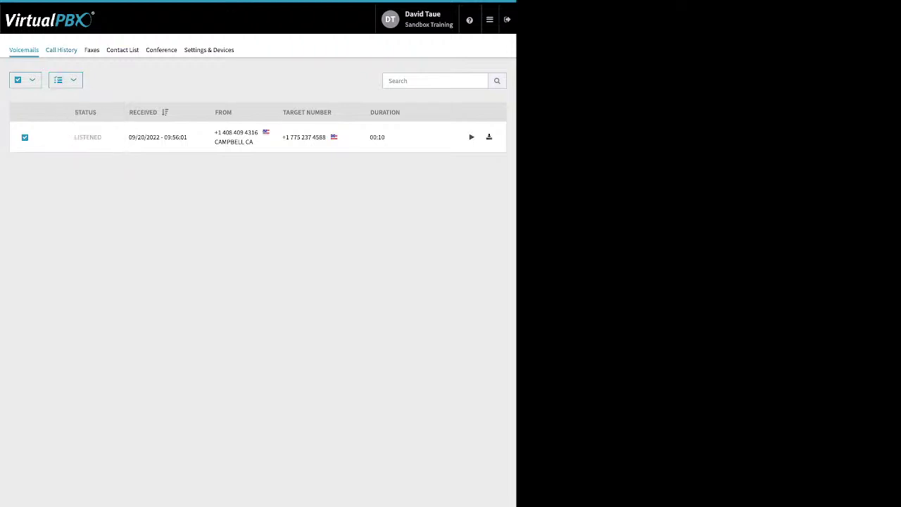
Review the User Portal's call history, faxes and contact list.
{"action": "left_click", "coordinate": [61, 49]}
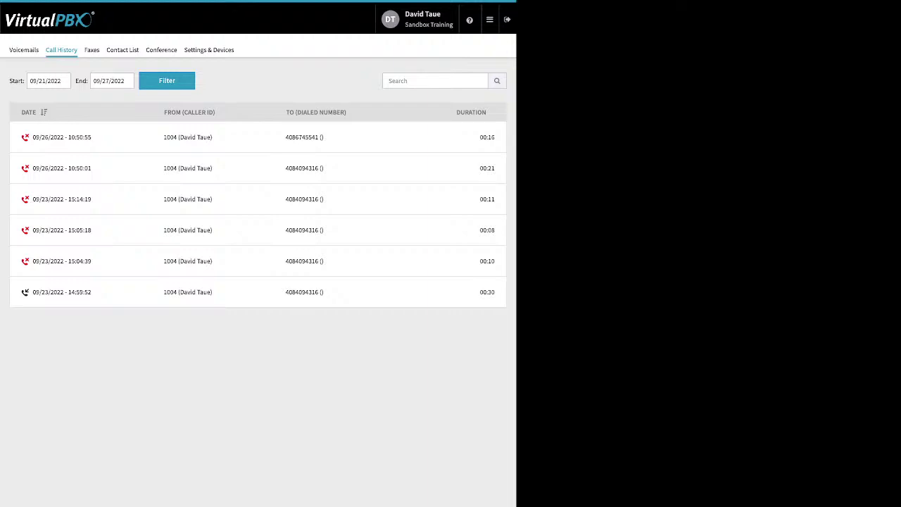
{"action": "left_click", "coordinate": [91, 49]}
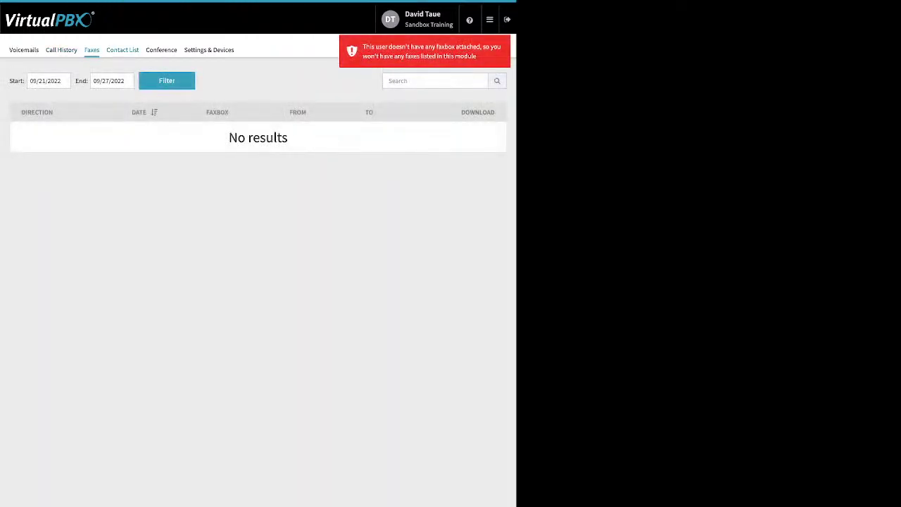
{"action": "left_click", "coordinate": [122, 49]}
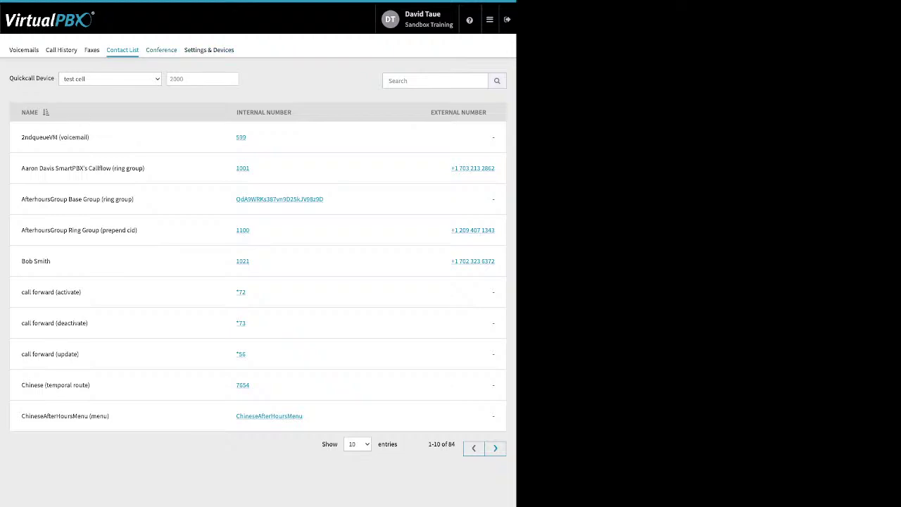
Examine the User Portal's conference settings, including the moderator and participant PIN fields, muted and deaf joining, and entry and exit tones.
{"action": "left_click", "coordinate": [161, 49]}
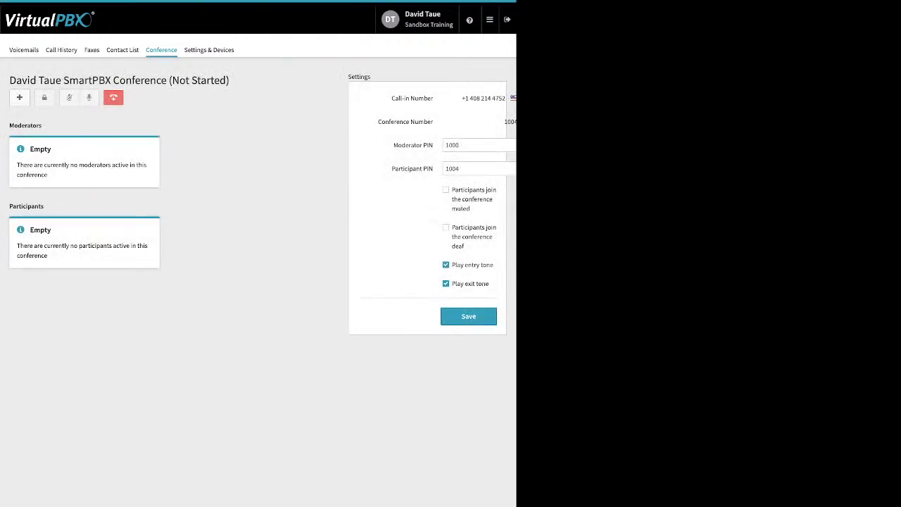
{"action": "left_click_drag", "start_coordinate": [393, 145], "coordinate": [433, 169]}
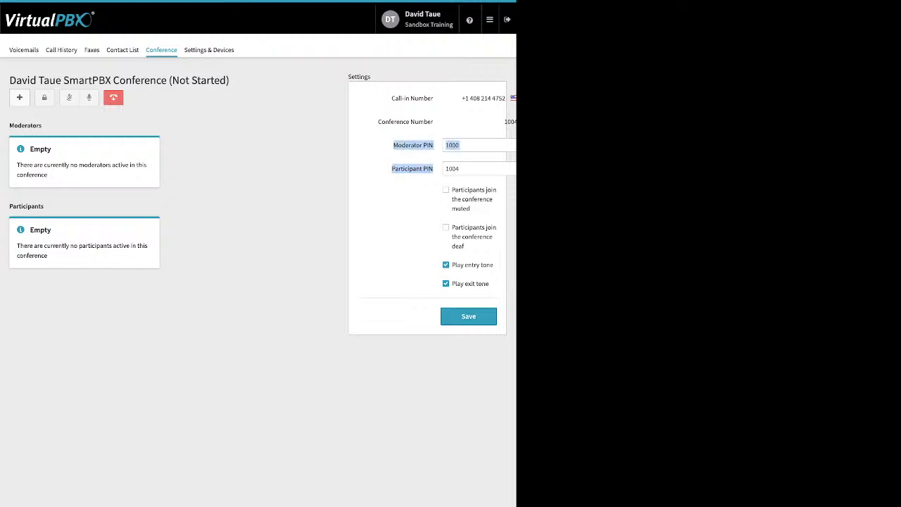
{"action": "left_click_drag", "start_coordinate": [452, 190], "coordinate": [464, 247]}
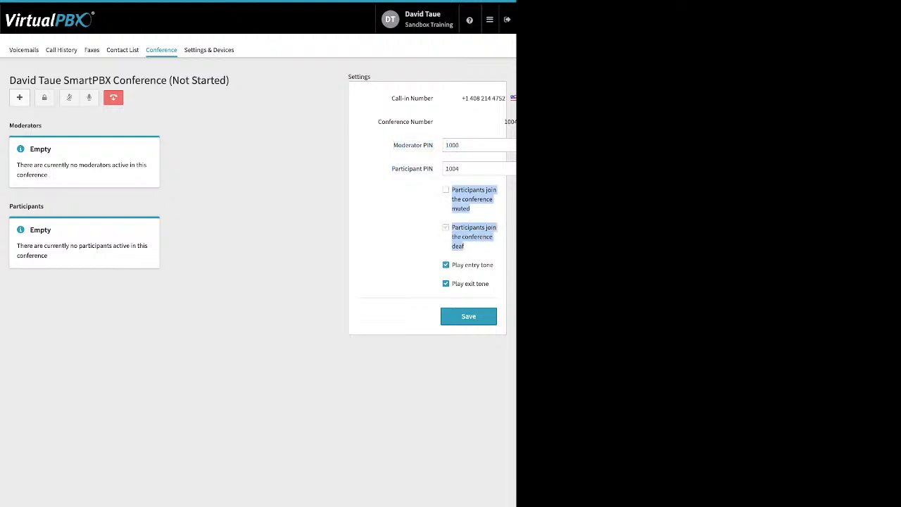
{"action": "left_click", "coordinate": [465, 246]}
{"action": "left_click_drag", "start_coordinate": [452, 264], "coordinate": [488, 284]}
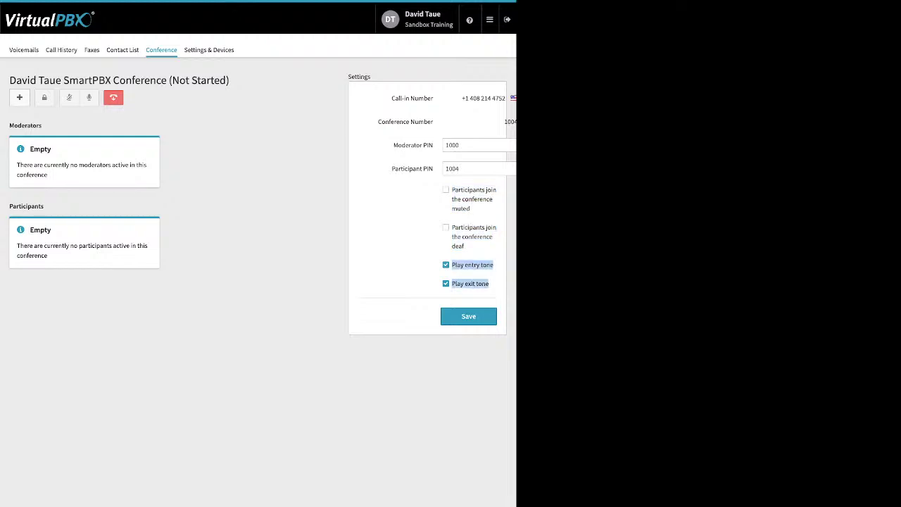
{"action": "left_click", "coordinate": [489, 284]}
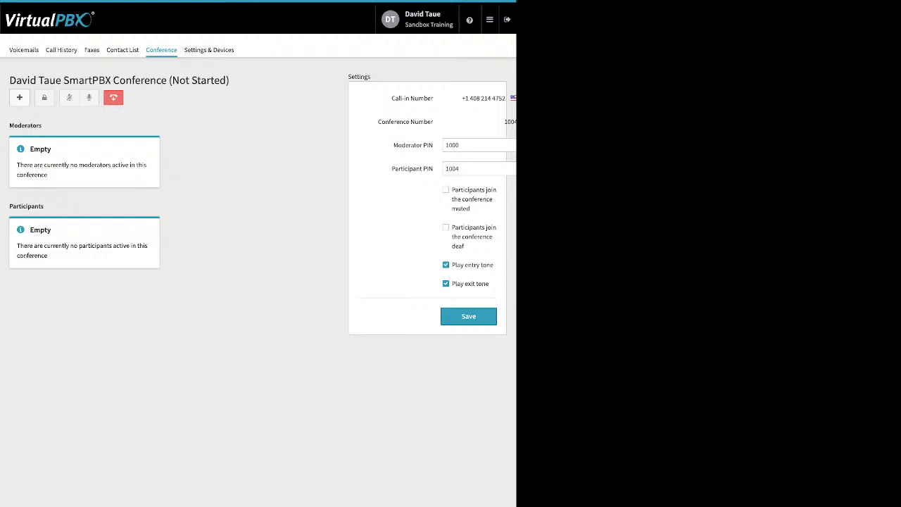
Review the User Portal's call forwarding settings and registered devices, returning to the Dashboard when done.
{"action": "left_click", "coordinate": [209, 50]}
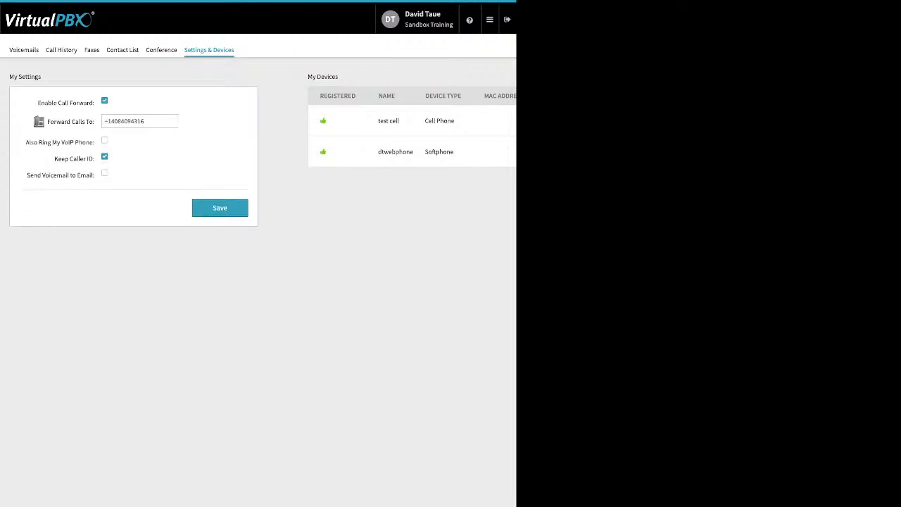
{"action": "left_click", "coordinate": [150, 121]}
{"action": "left_click", "coordinate": [489, 19]}
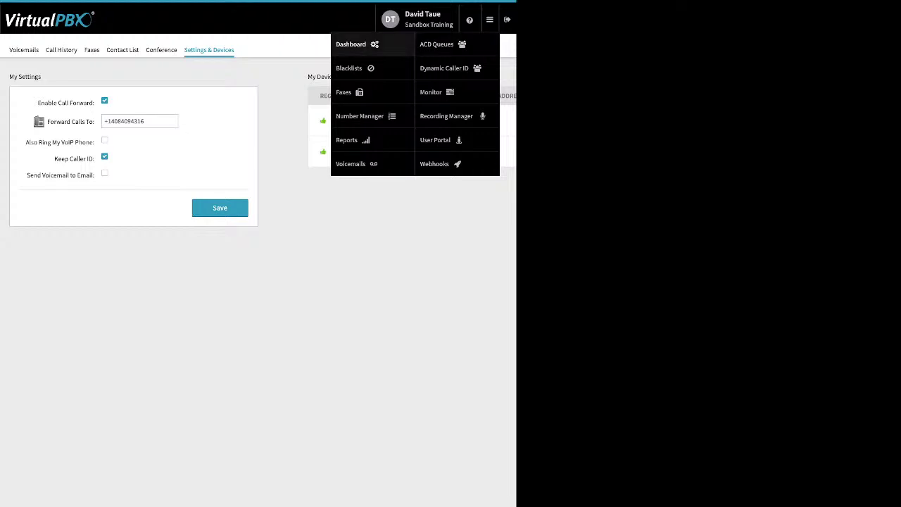
{"action": "left_click", "coordinate": [351, 44]}
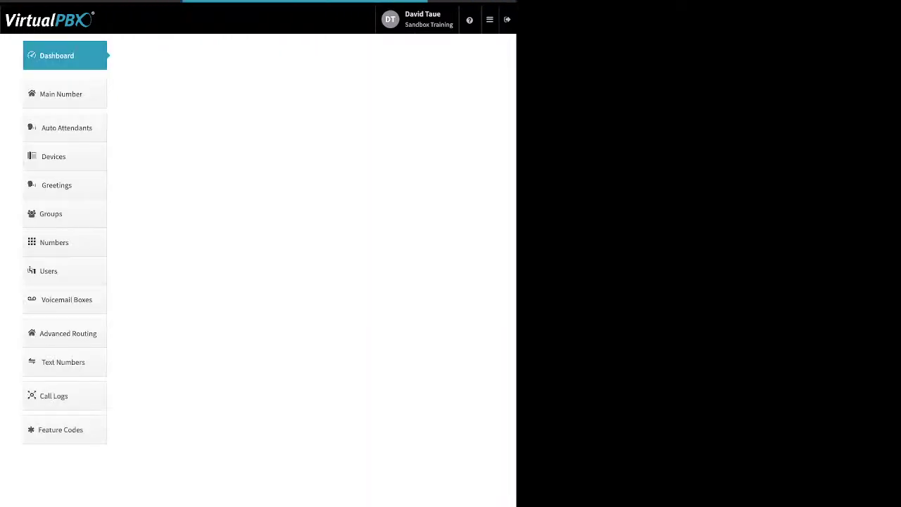